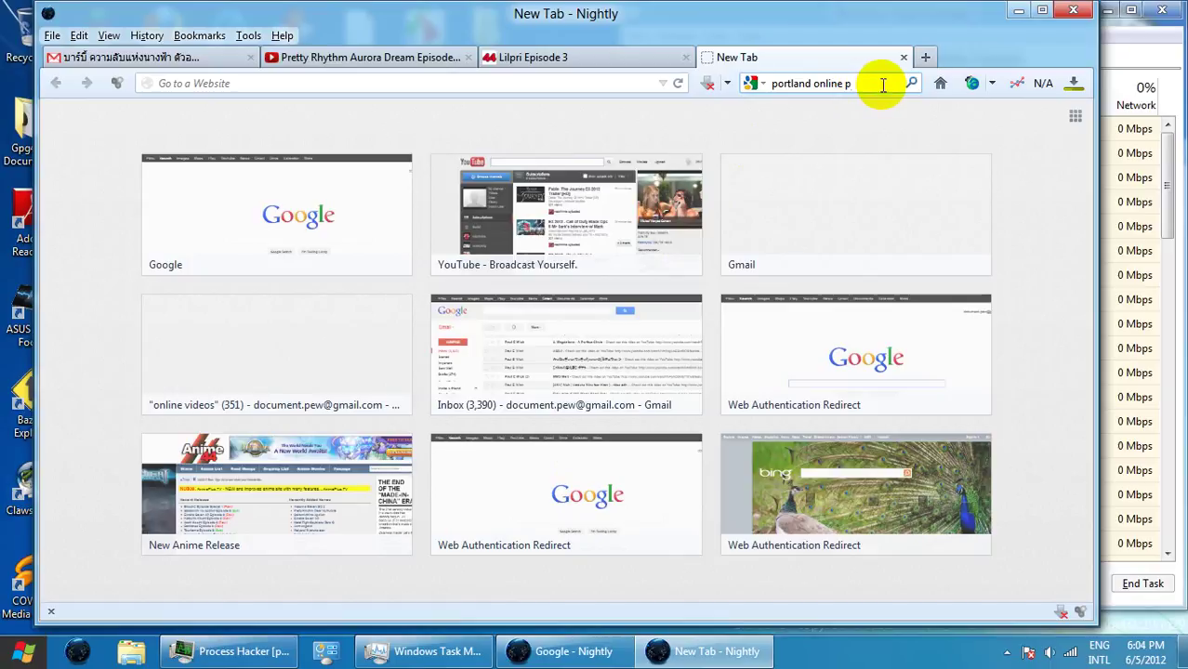
- Search Google for 'portland police online' and open the Citizen Online Reporting result
{"action": "key", "text": "BackSpace"}
{"action": "key", "text": "BackSpace"}
{"action": "type", "text": "ic"}
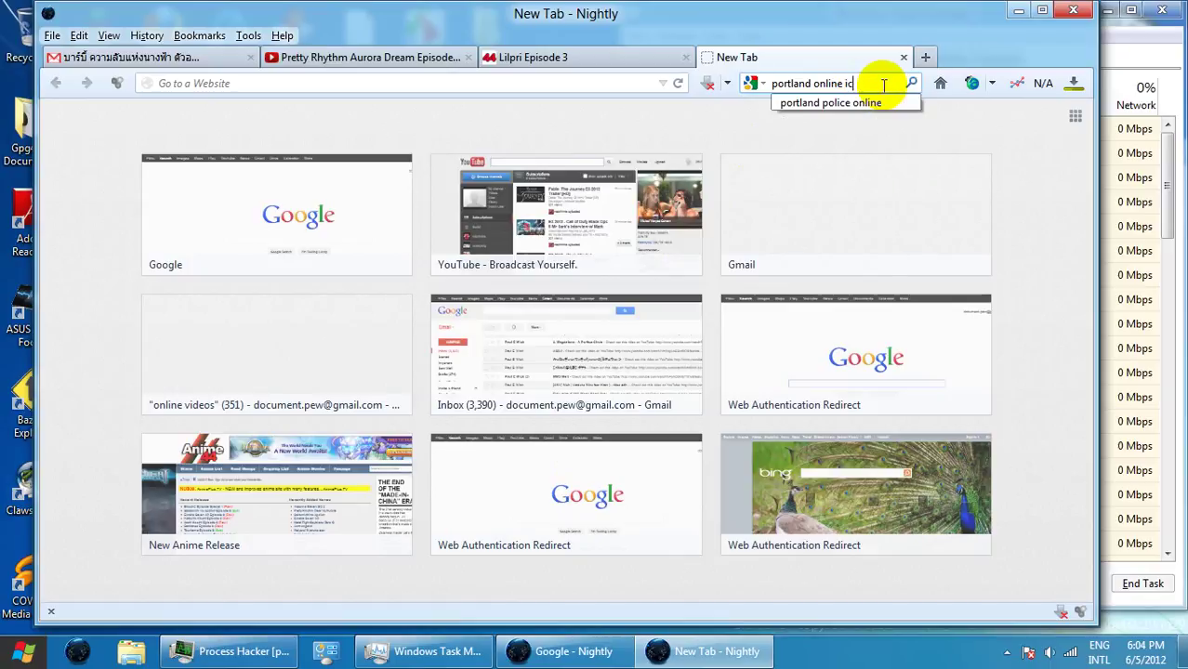
{"action": "type", "text": "e"}
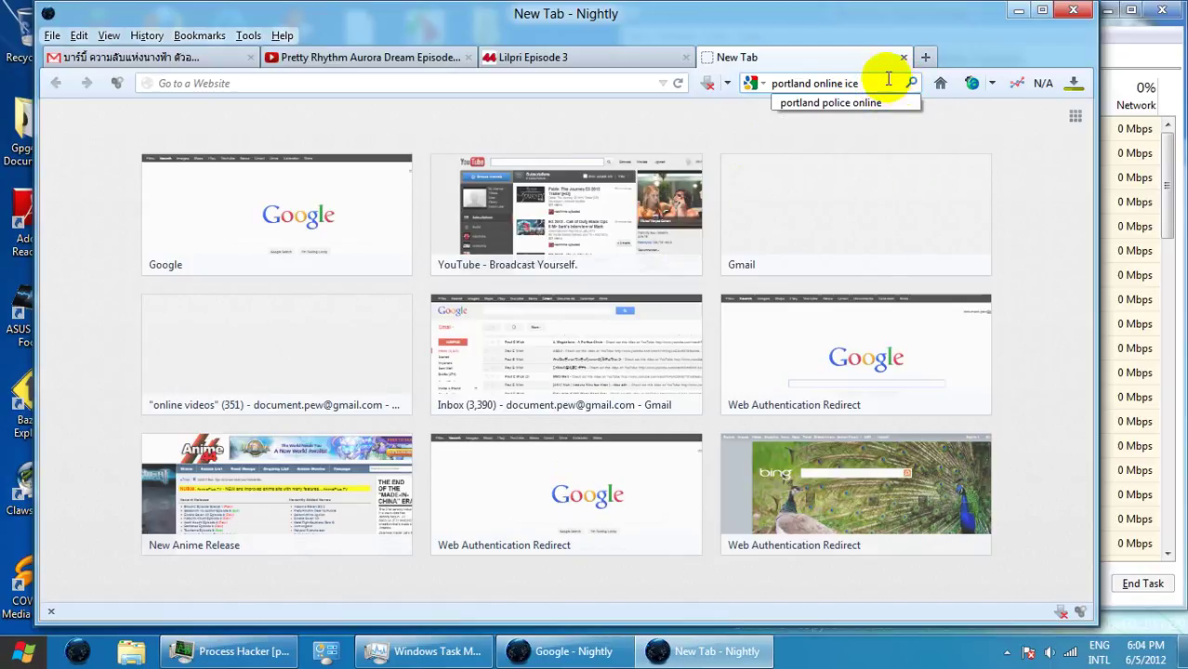
{"action": "left_click", "coordinate": [841, 102]}
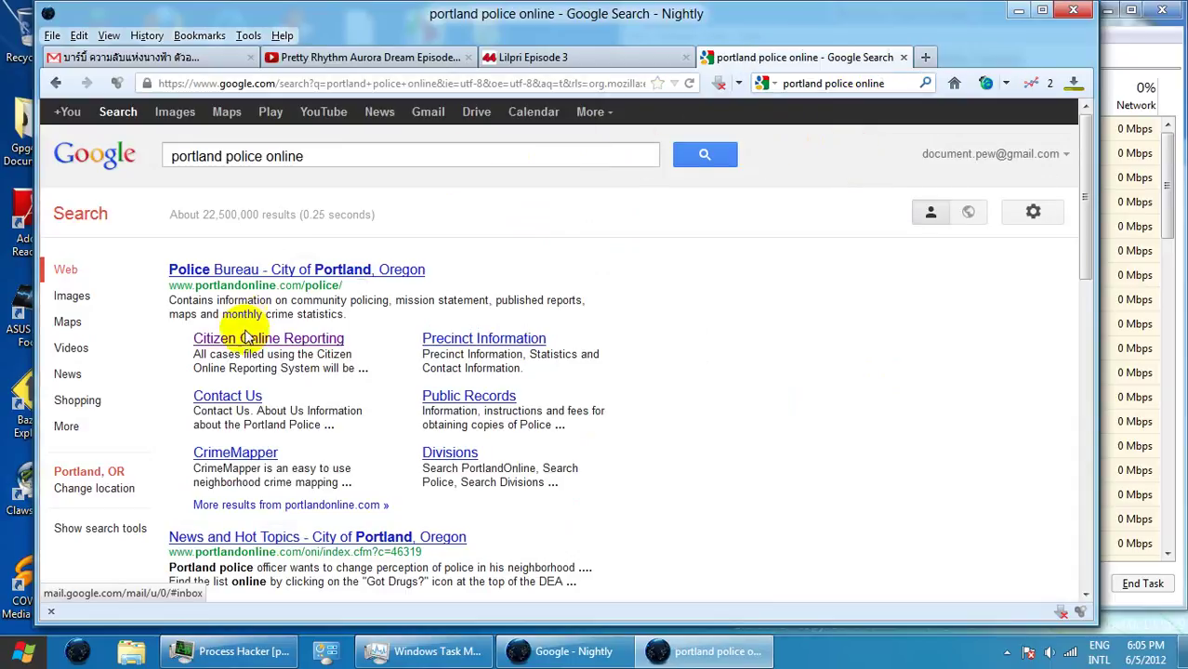
{"action": "left_click", "coordinate": [251, 338]}
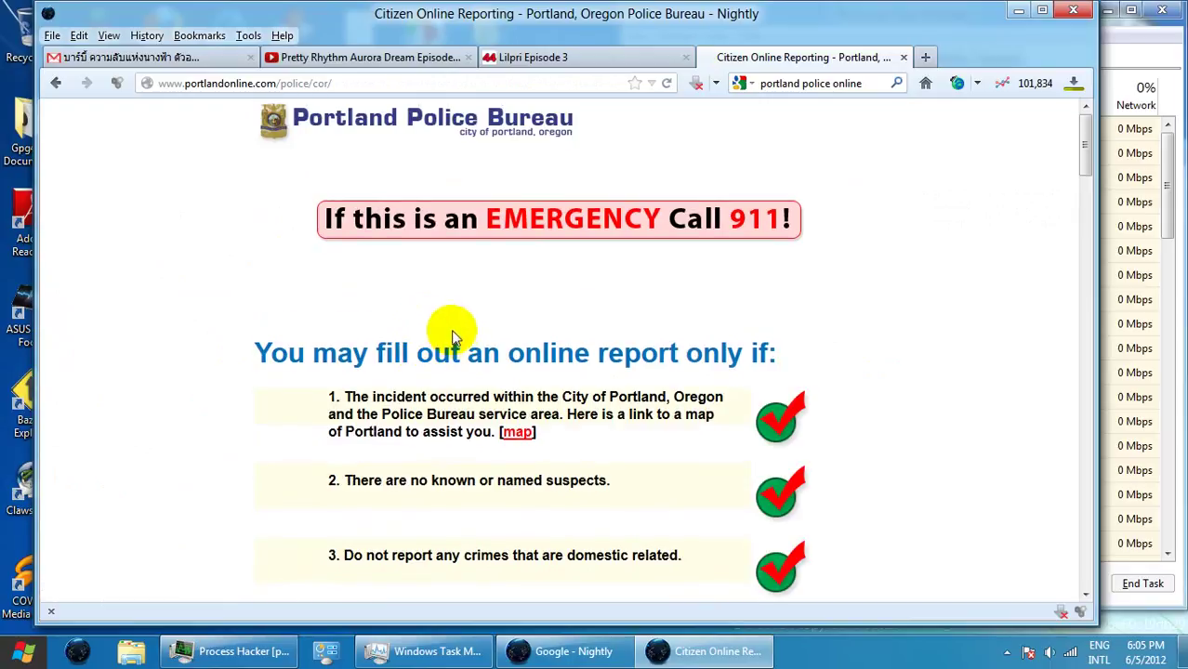
- Scroll to the bottom of Citizen Online Reporting and start a new online report
{"action": "scroll", "coordinate": [451, 334], "scroll_direction": "down", "scroll_amount": 12}
{"action": "scroll", "coordinate": [468, 353], "scroll_direction": "down", "scroll_amount": 15}
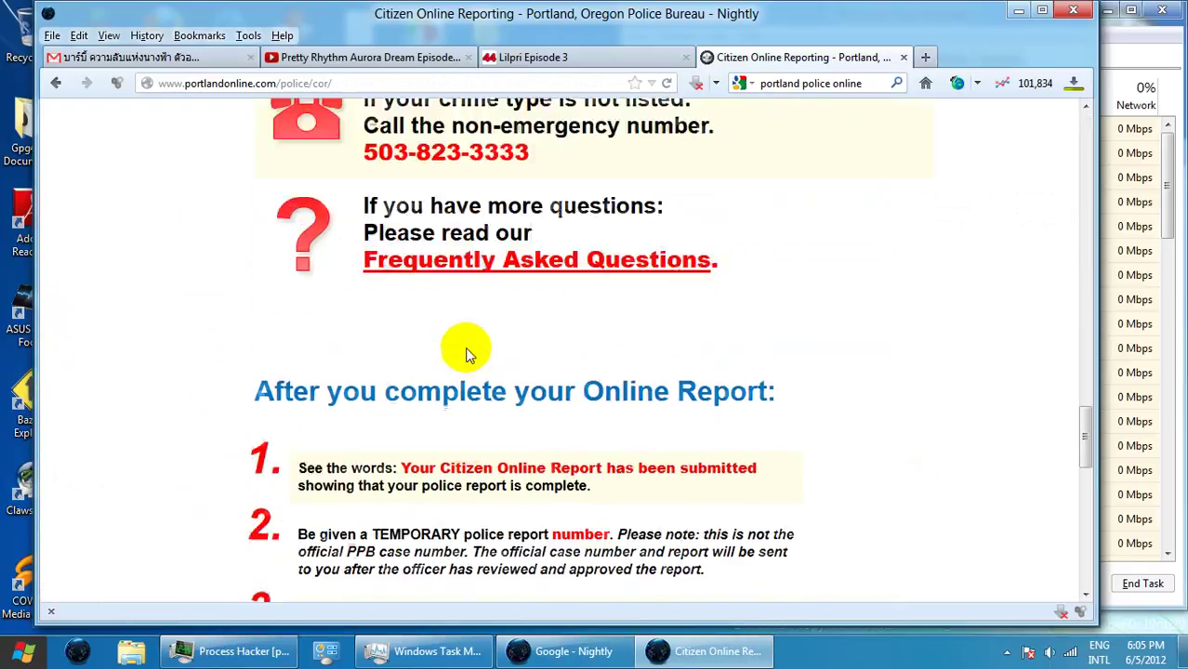
{"action": "scroll", "coordinate": [467, 356], "scroll_direction": "down", "scroll_amount": 4}
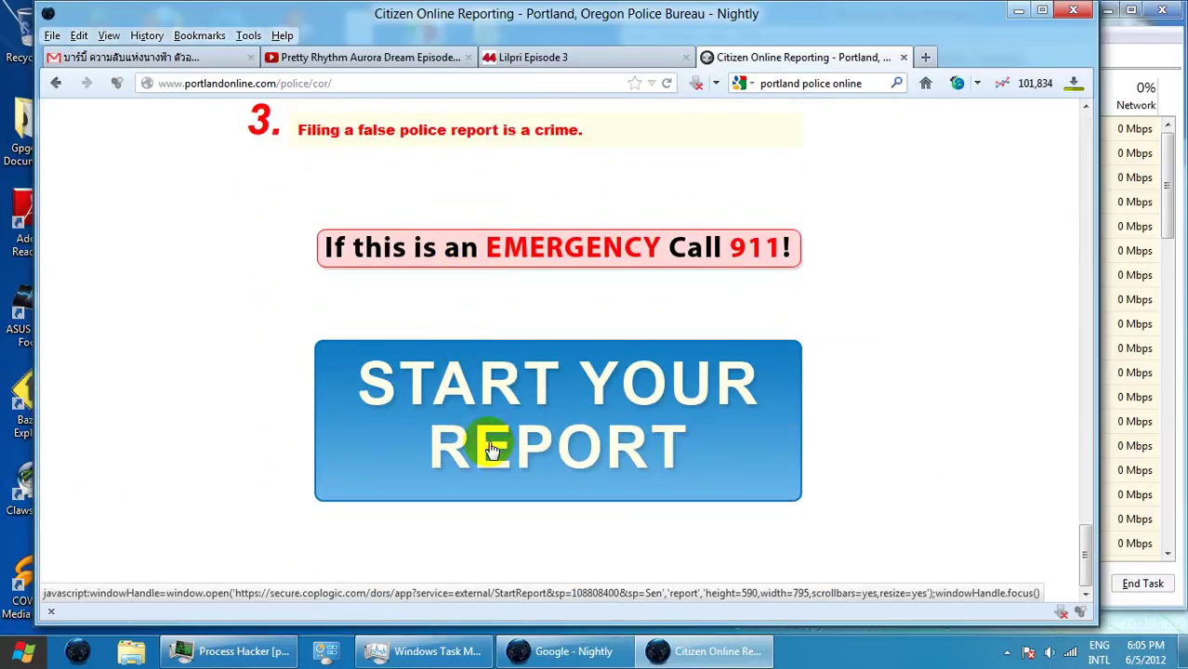
{"action": "left_click", "coordinate": [483, 441]}
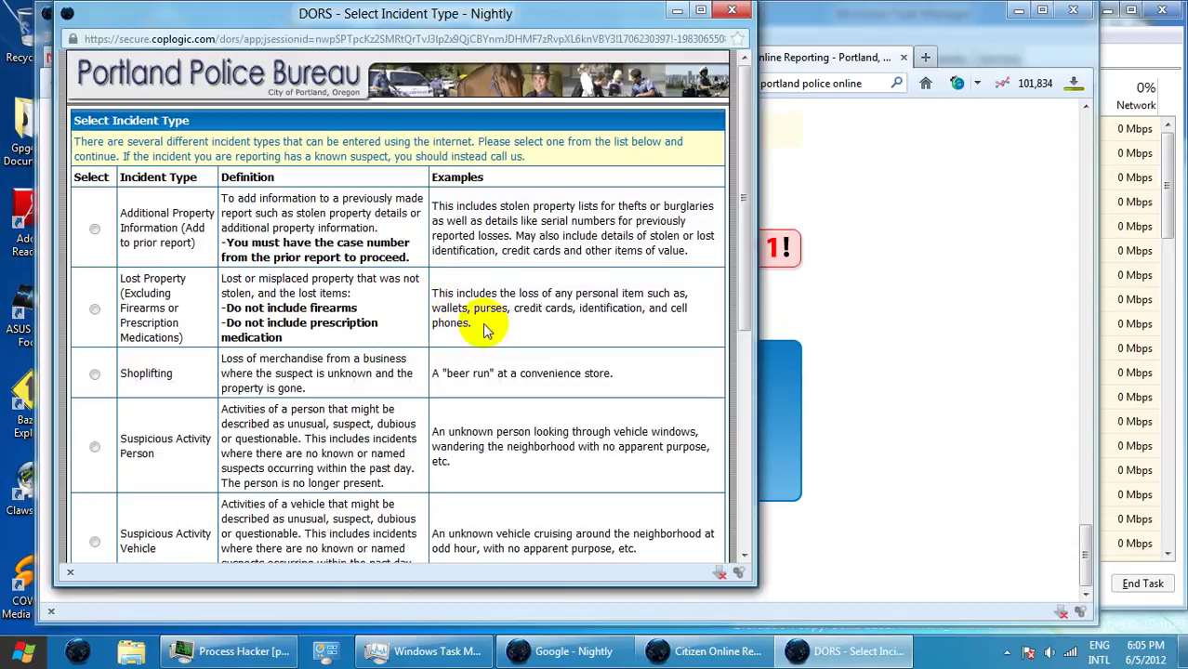
- Choose Theft (Excluding Firearms and Prescription Medications) as the incident type and start the report
{"action": "scroll", "coordinate": [144, 451], "scroll_direction": "down", "scroll_amount": 4}
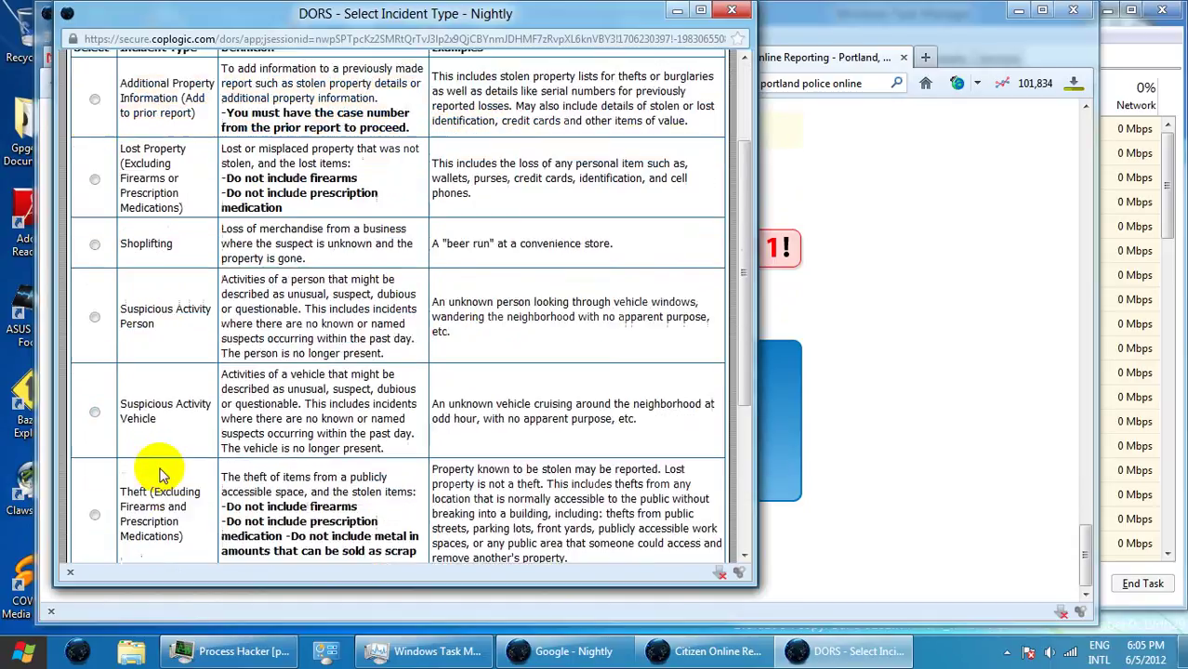
{"action": "left_click", "coordinate": [94, 445]}
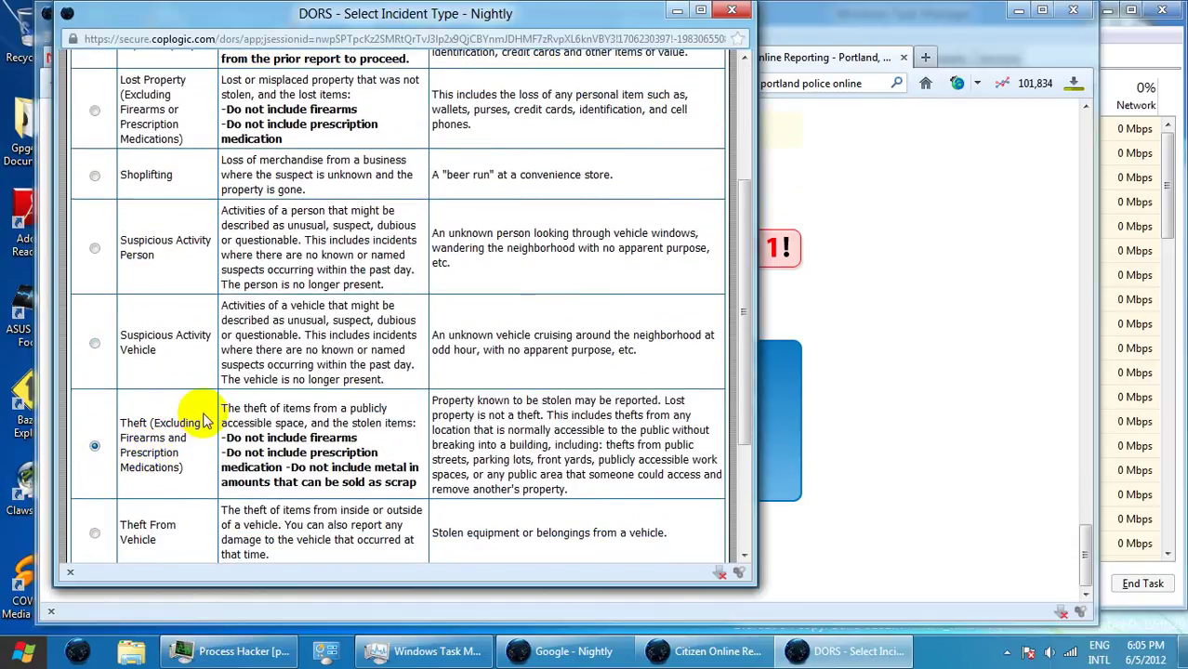
{"action": "scroll", "coordinate": [227, 406], "scroll_direction": "down", "scroll_amount": 4}
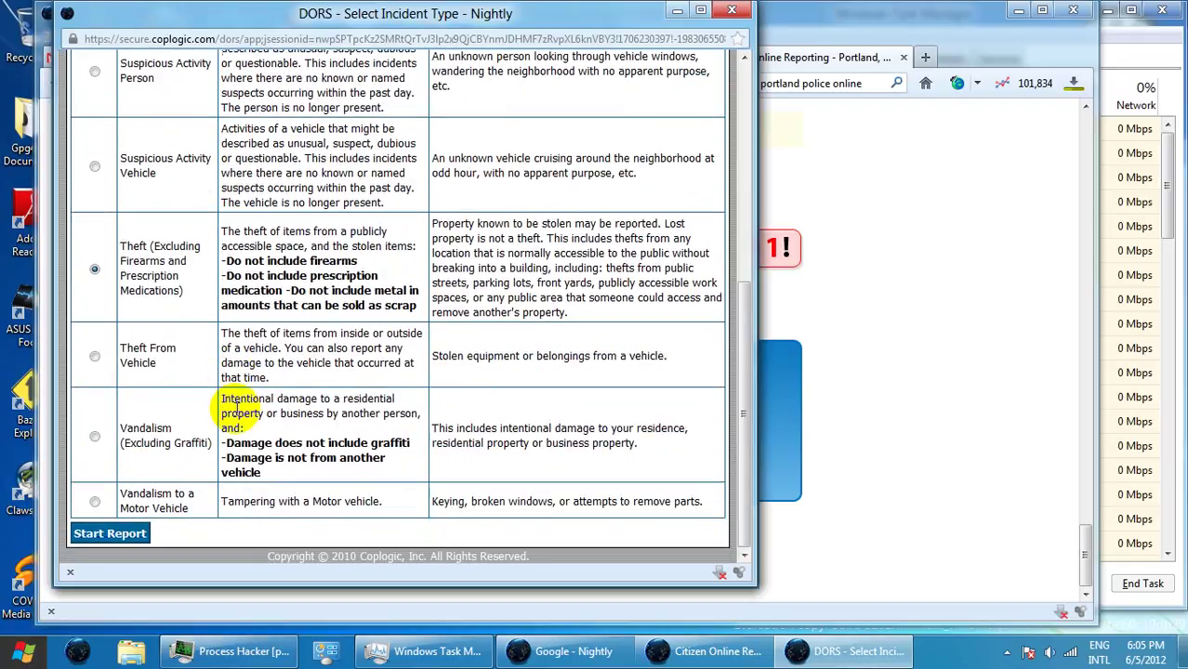
{"action": "left_click", "coordinate": [138, 532]}
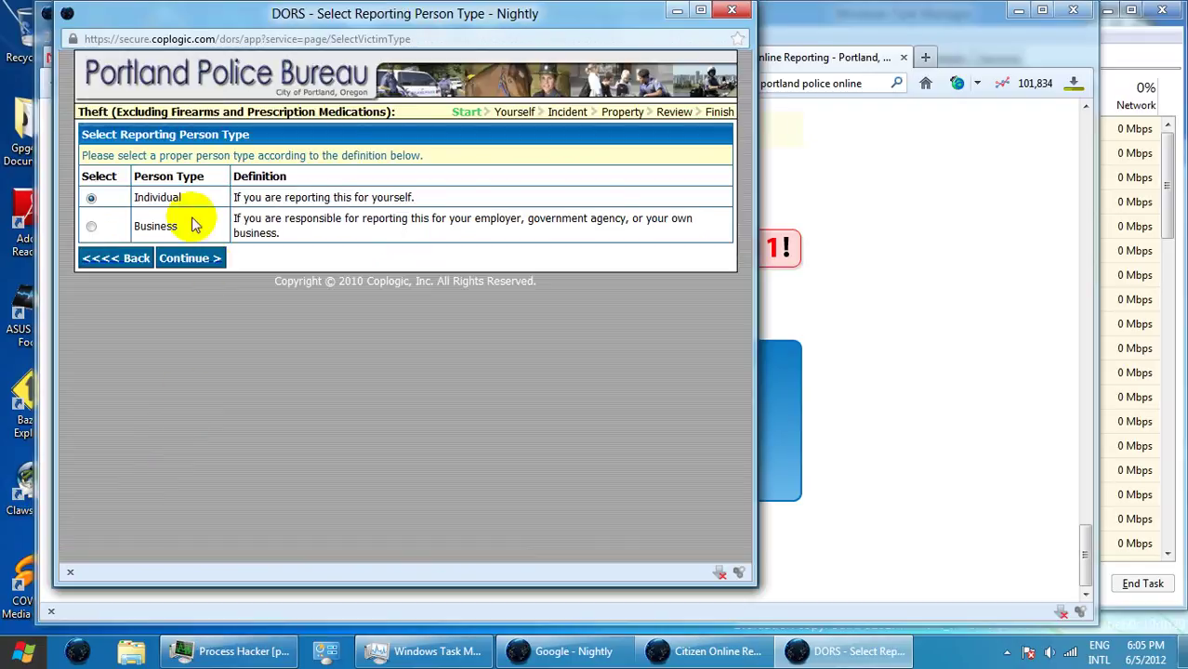
{"action": "left_click", "coordinate": [140, 259]}
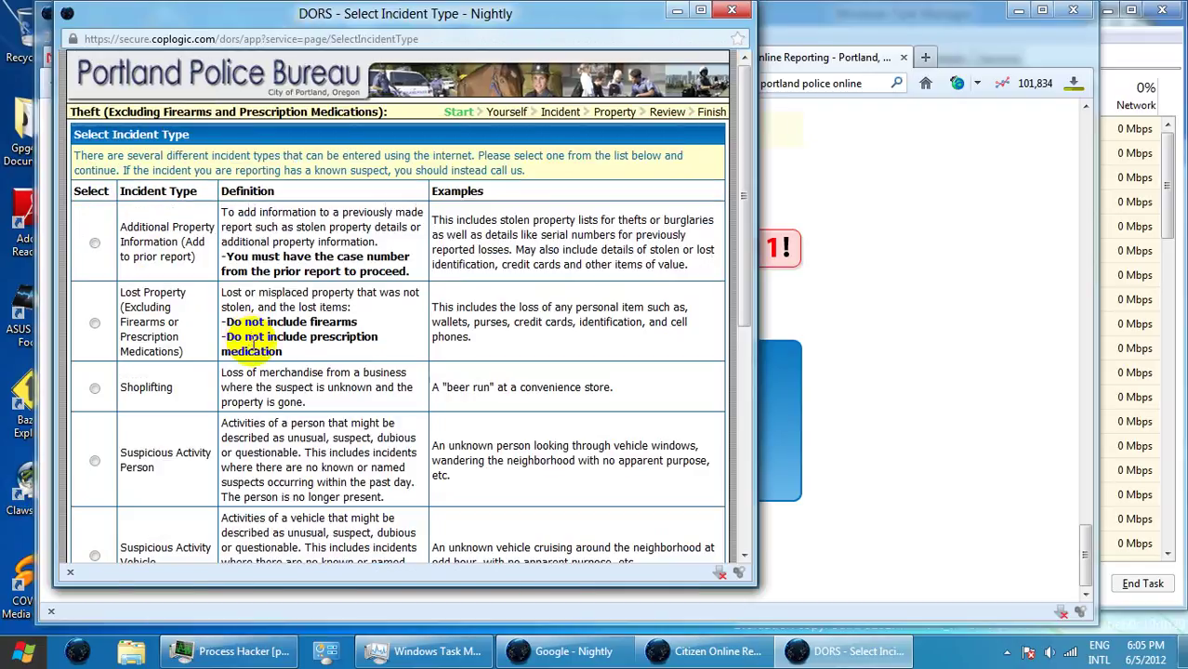
{"action": "scroll", "coordinate": [244, 379], "scroll_direction": "down", "scroll_amount": 4}
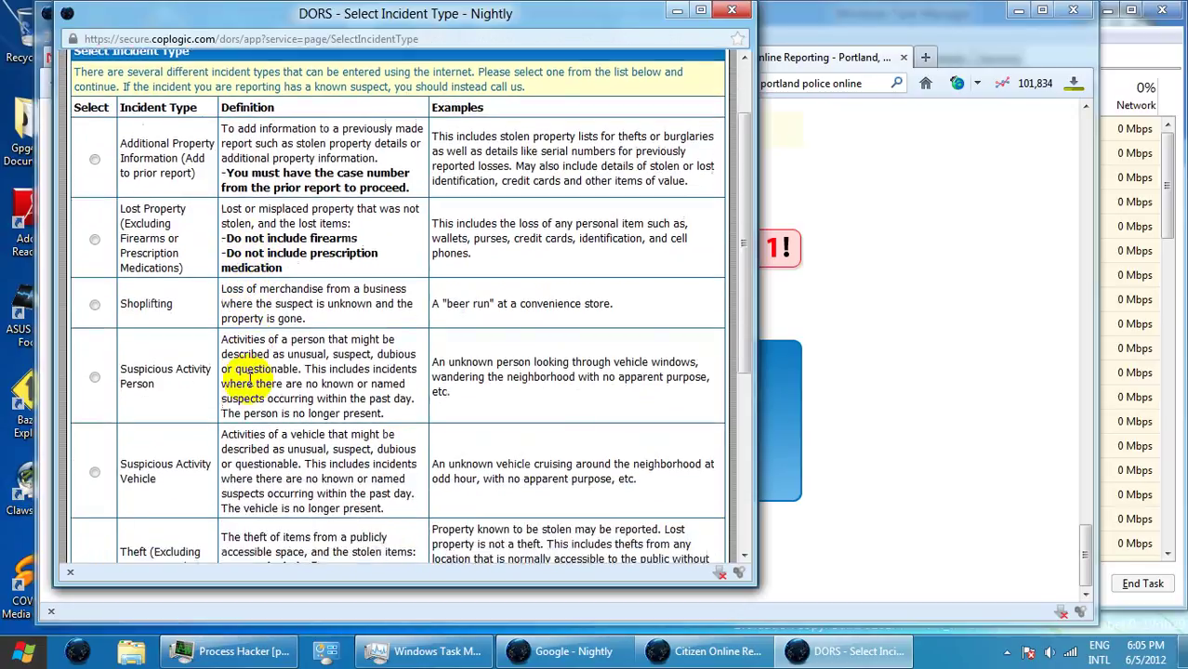
{"action": "scroll", "coordinate": [249, 379], "scroll_direction": "down", "scroll_amount": 1}
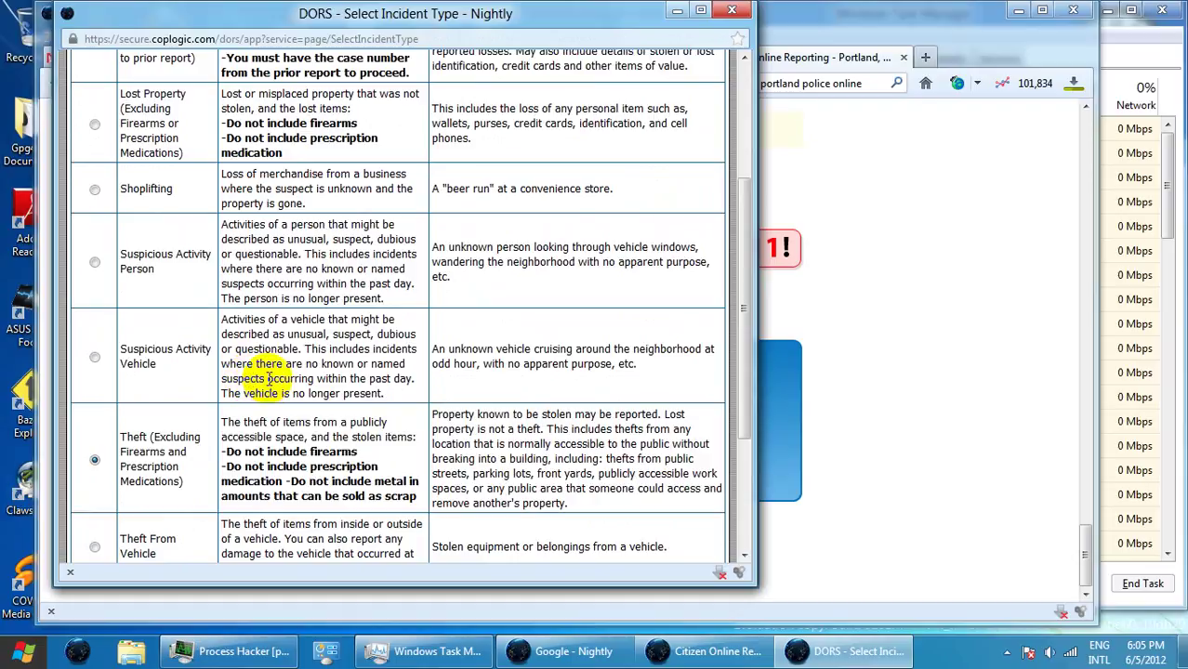
{"action": "scroll", "coordinate": [269, 379], "scroll_direction": "down", "scroll_amount": 4}
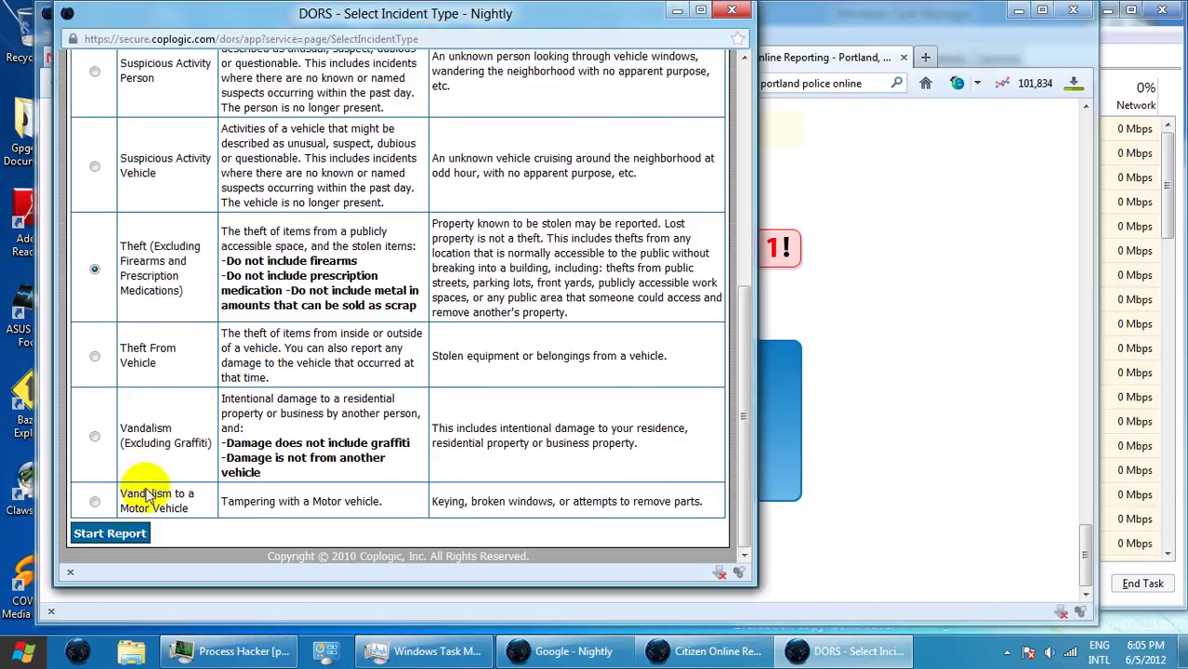
{"action": "left_click", "coordinate": [134, 535]}
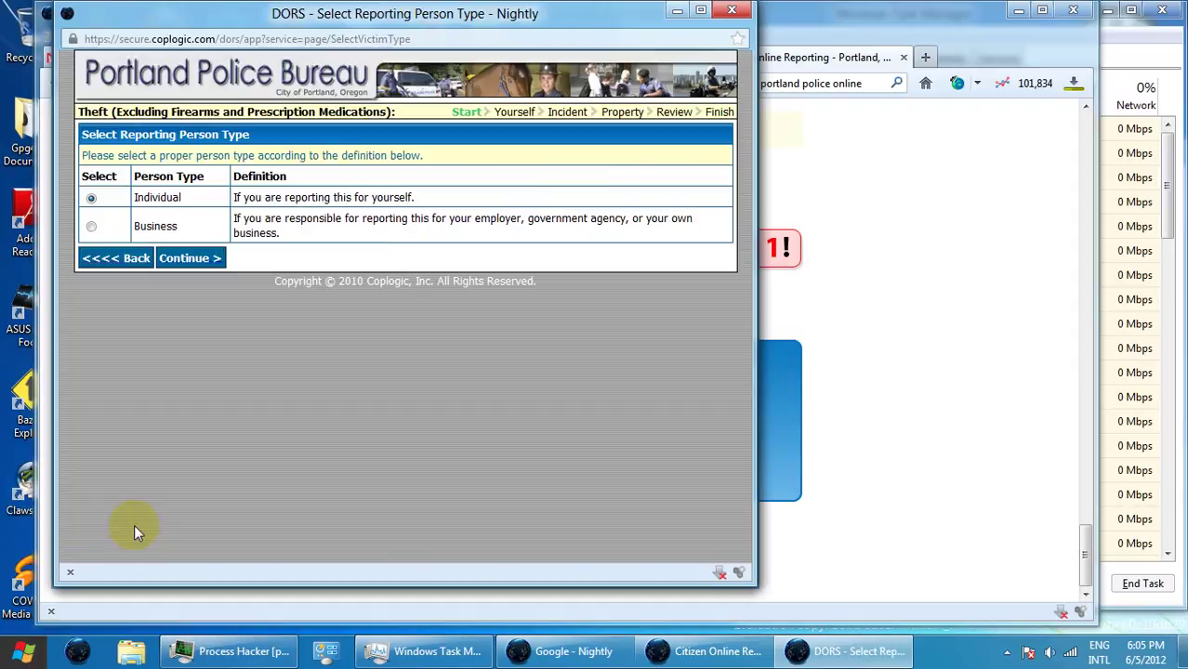
- Report as an individual and enter the reporter's first and last name
{"action": "left_click", "coordinate": [191, 264]}
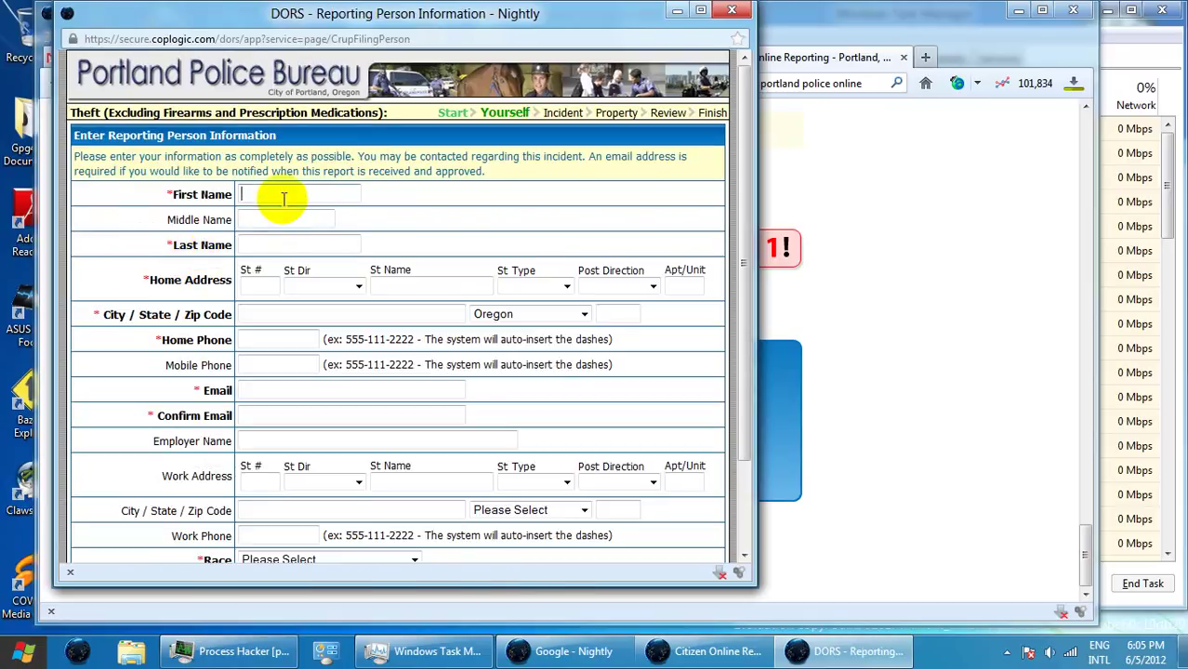
{"action": "left_click", "coordinate": [283, 198]}
{"action": "type", "text": "Pau"}
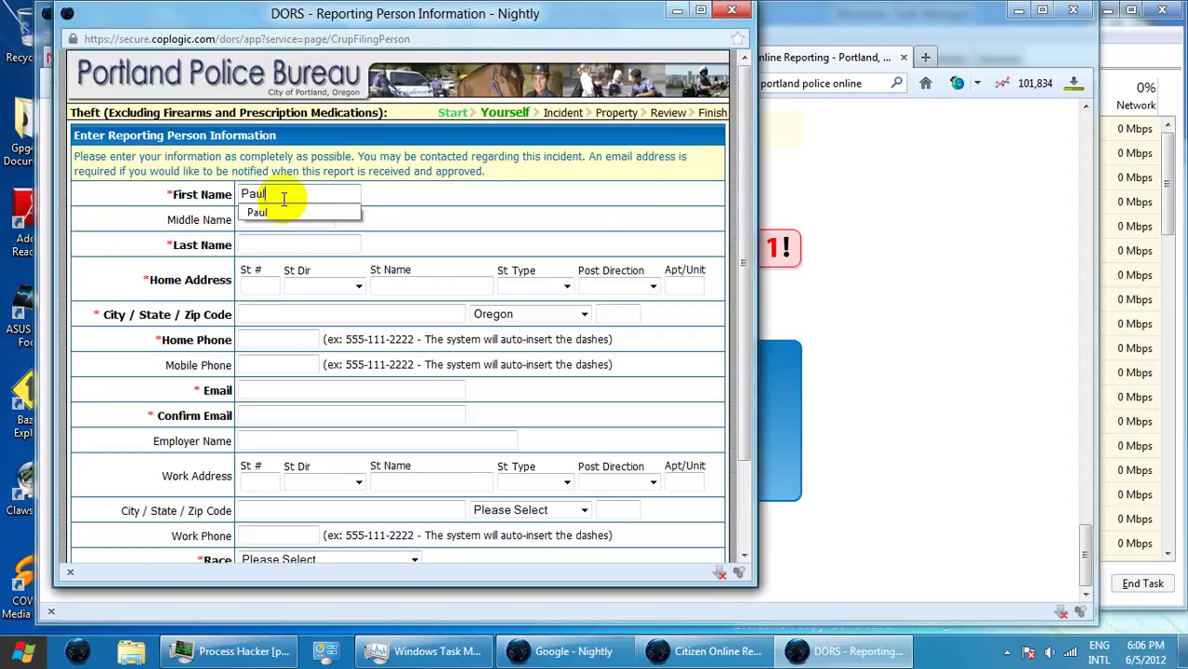
{"action": "type", "text": "l"}
{"action": "key", "text": "Escape"}
{"action": "type", "text": "Eric"}
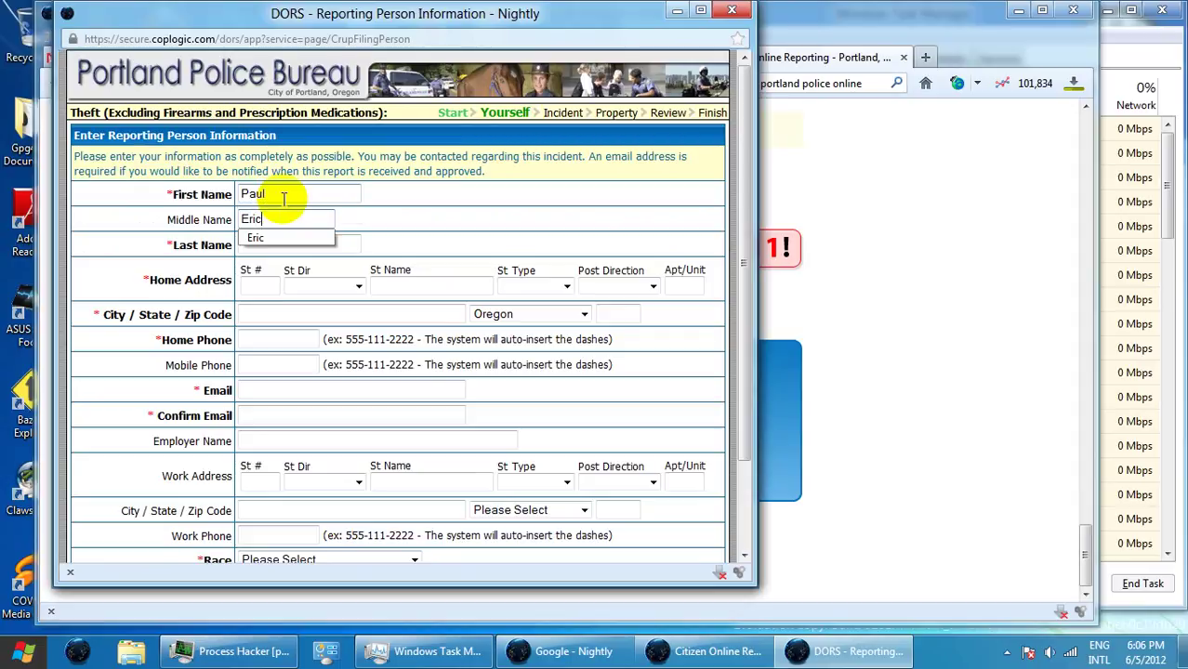
{"action": "key", "text": "Tab"}
{"action": "type", "text": "W"}
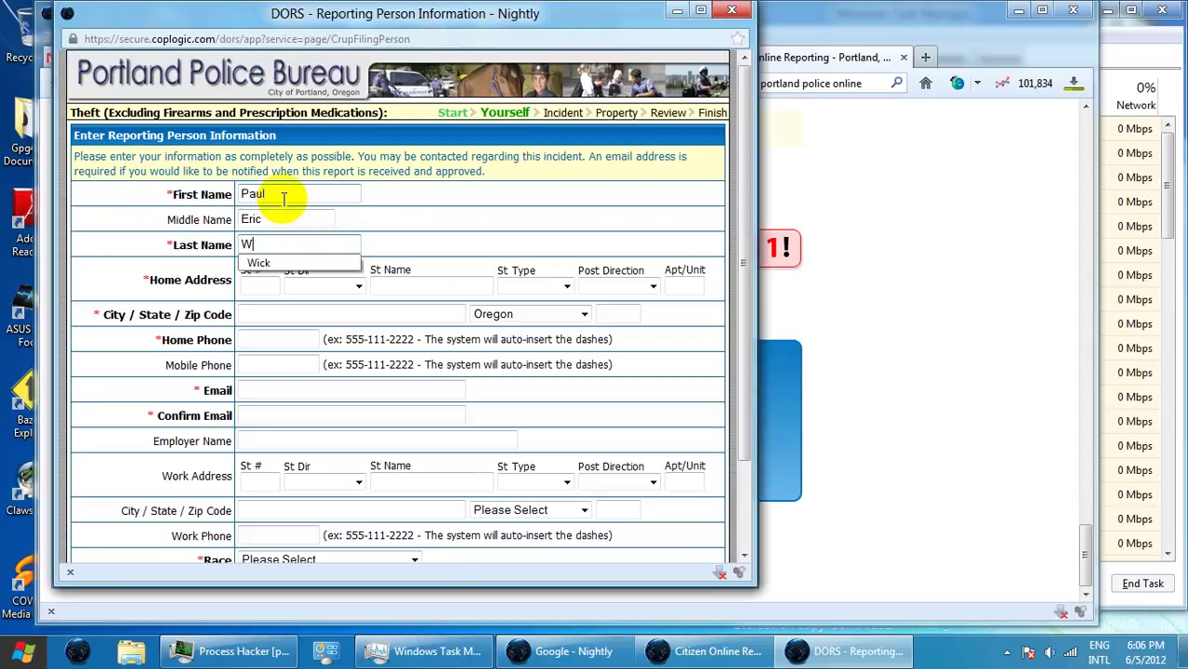
{"action": "left_click", "coordinate": [259, 263]}
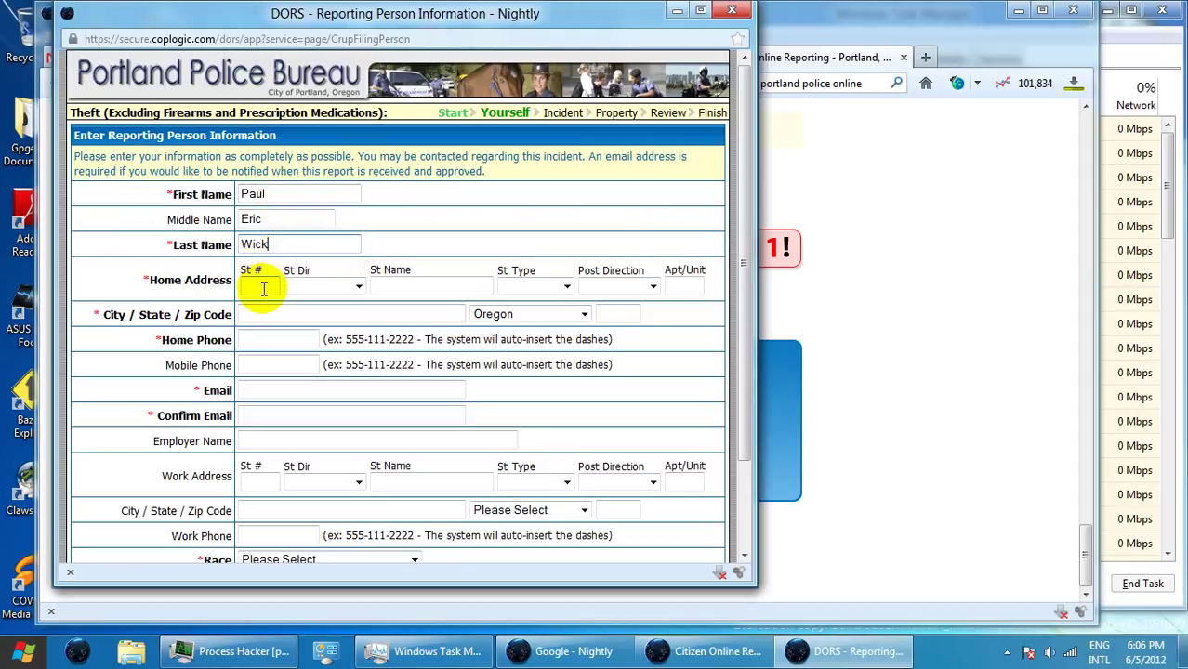
- Fill in the reporter's street number, direction and street name, with Street as the street type
{"action": "left_click", "coordinate": [264, 289]}
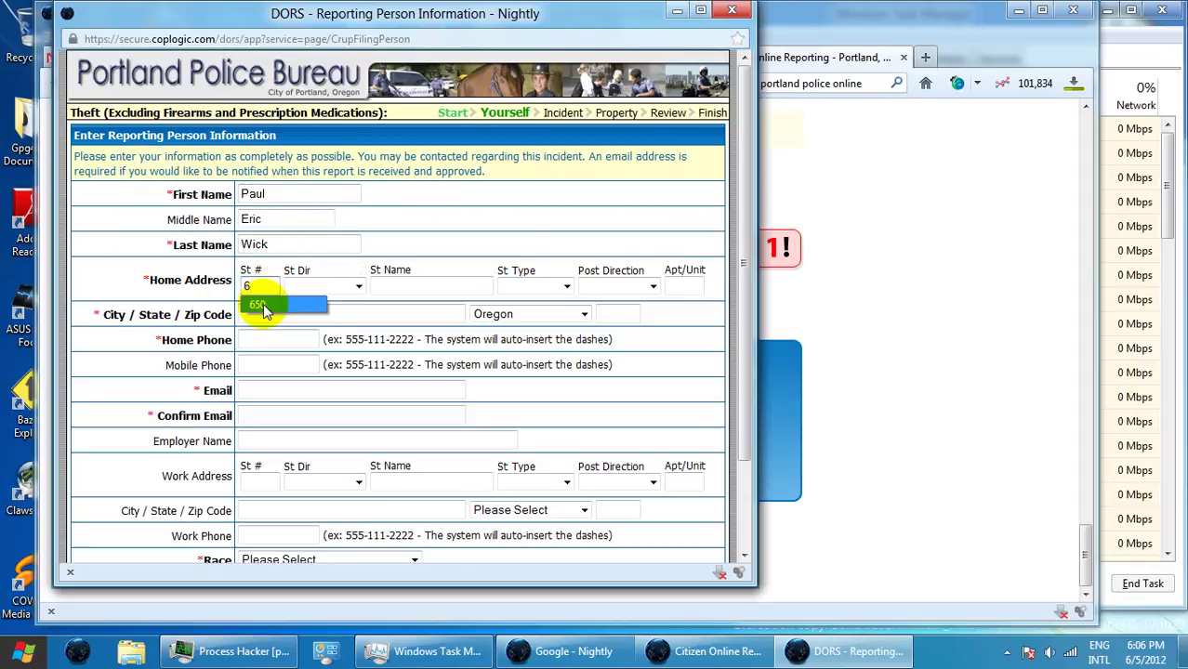
{"action": "left_click", "coordinate": [257, 299]}
{"action": "left_click", "coordinate": [327, 290]}
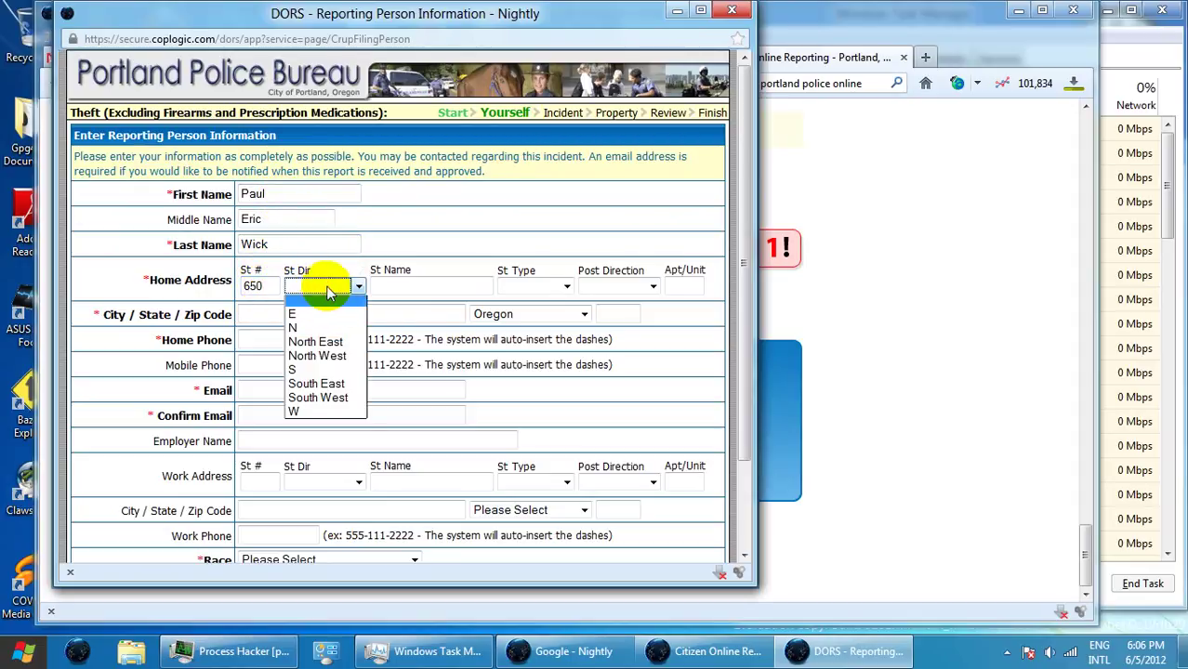
{"action": "left_click", "coordinate": [321, 356]}
{"action": "left_click", "coordinate": [394, 286]}
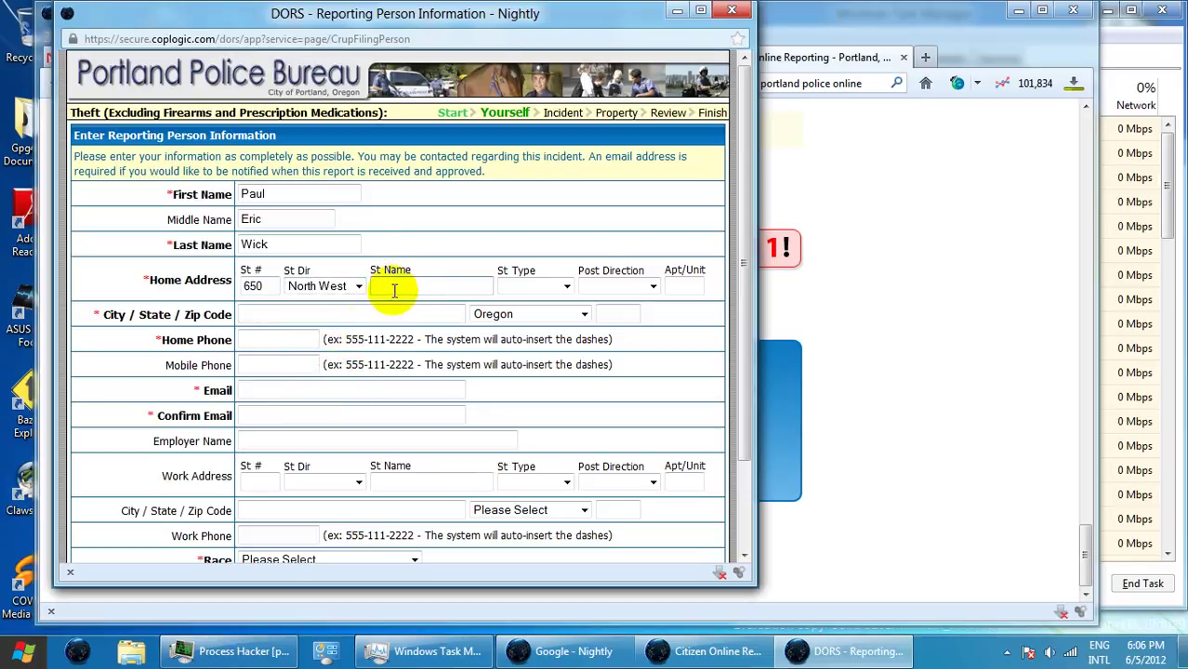
{"action": "type", "text": "I"}
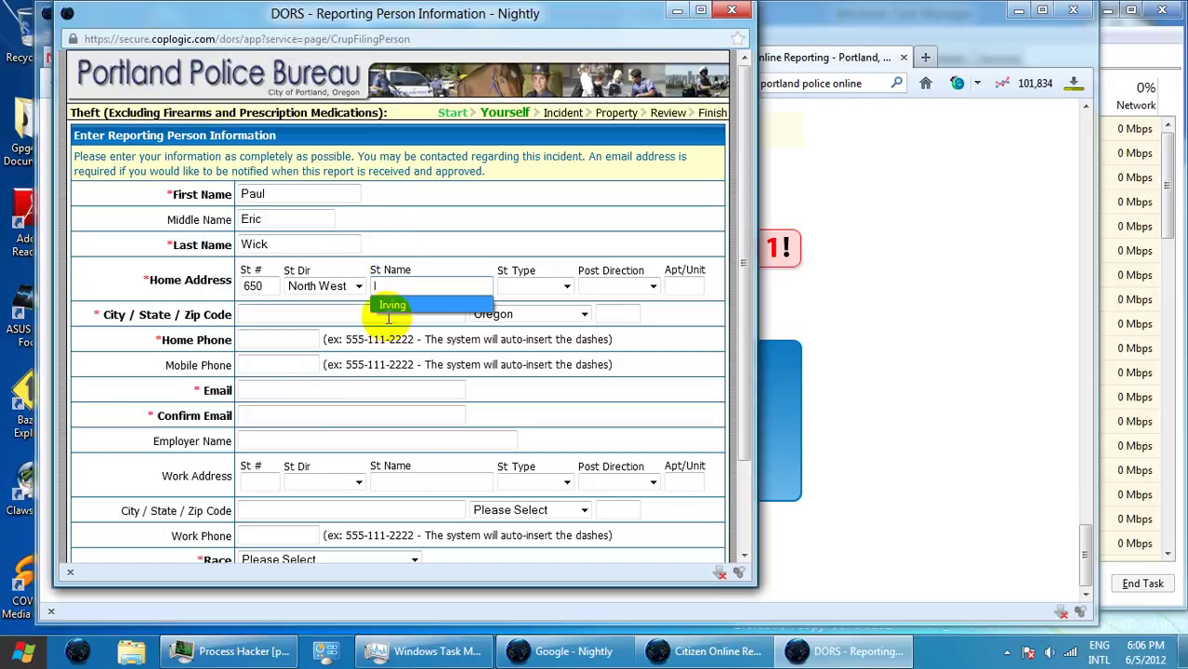
{"action": "left_click", "coordinate": [392, 299]}
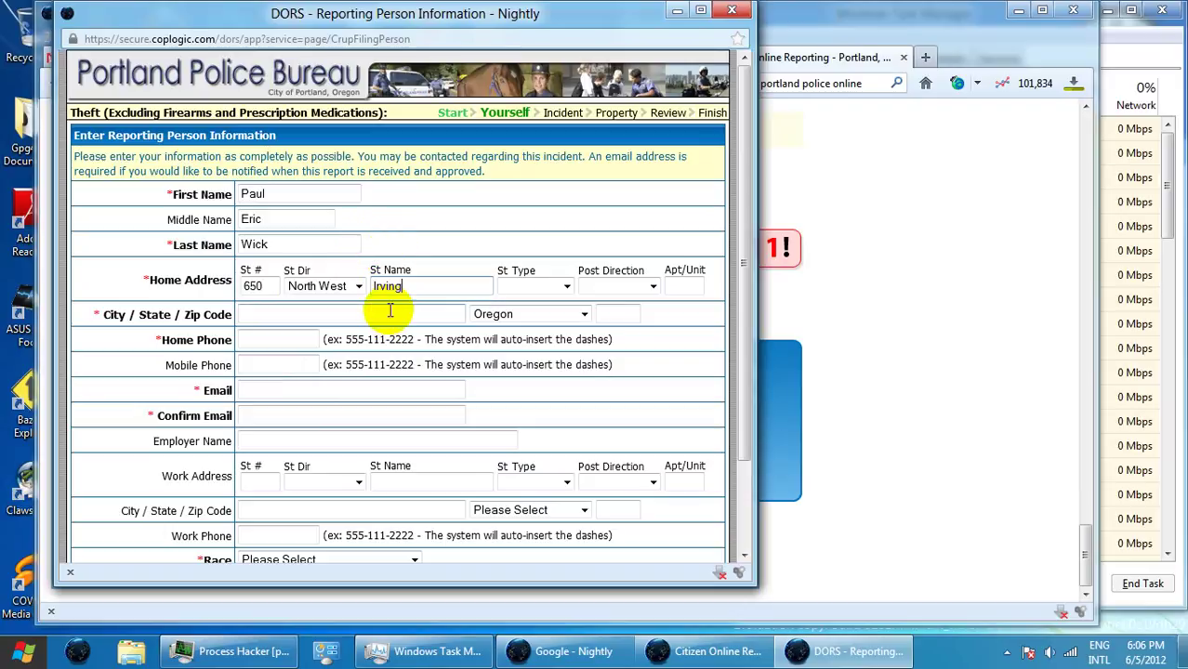
{"action": "left_click", "coordinate": [567, 288]}
{"action": "key", "text": "s"}
{"action": "key", "text": "s"}
{"action": "key", "text": "s"}
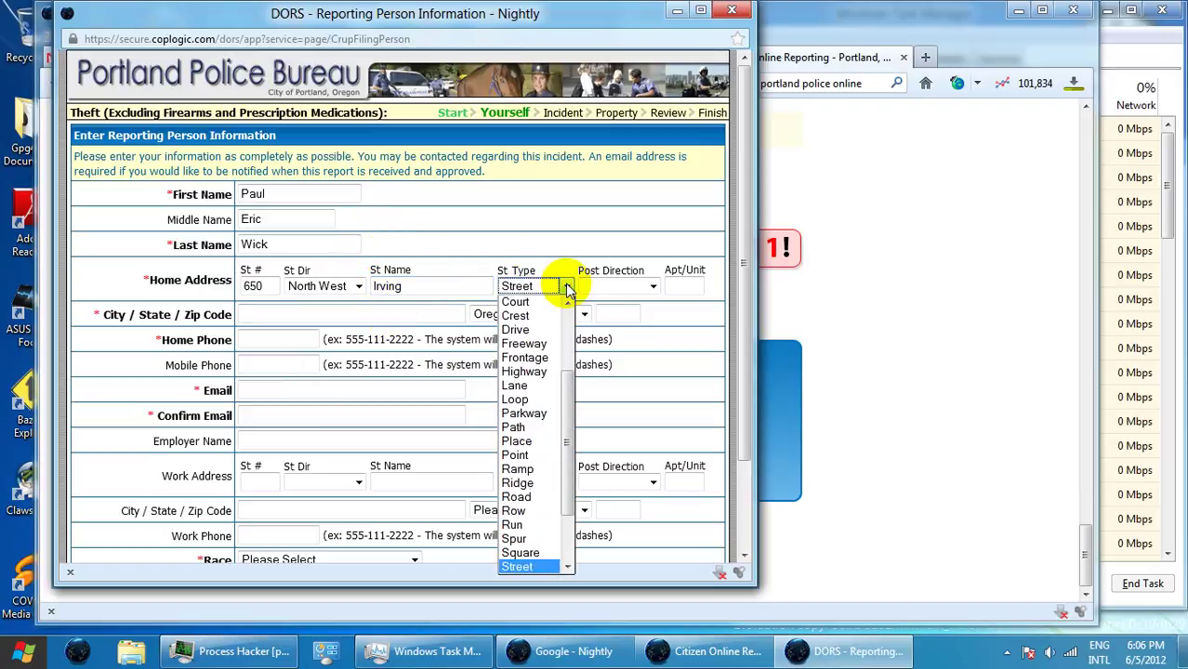
{"action": "key", "text": "Return"}
- Enter the reporter's city and zip code
{"action": "left_click", "coordinate": [330, 307]}
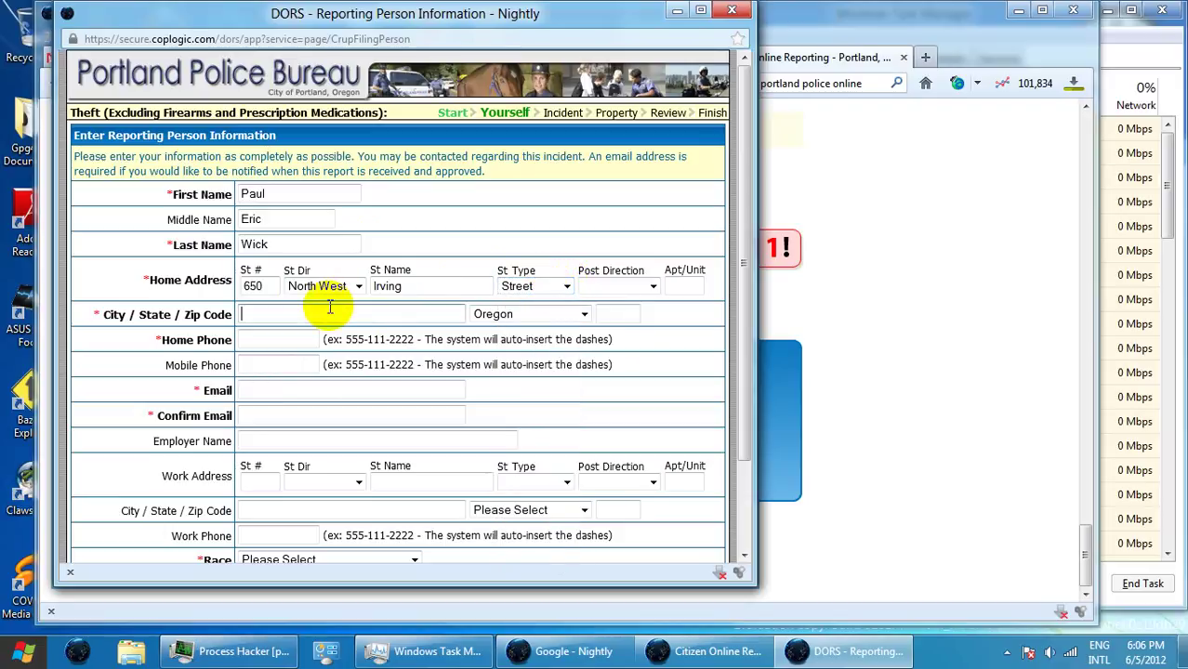
{"action": "type", "text": "p"}
{"action": "left_click", "coordinate": [324, 331]}
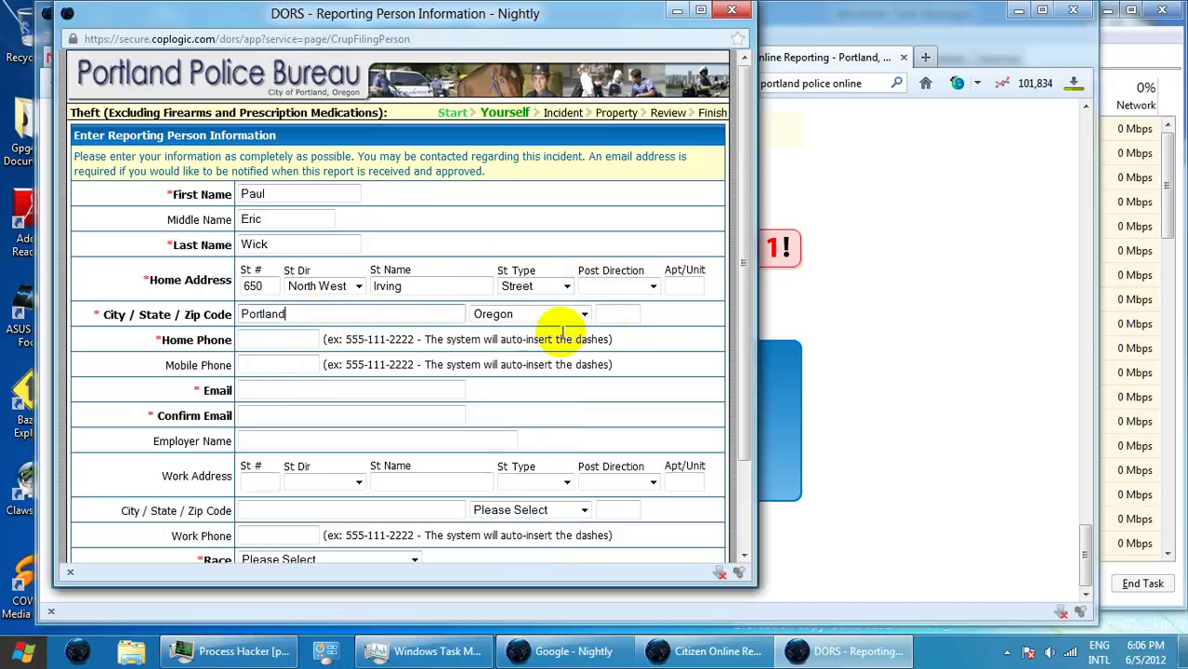
{"action": "left_click", "coordinate": [638, 313]}
{"action": "type", "text": "9"}
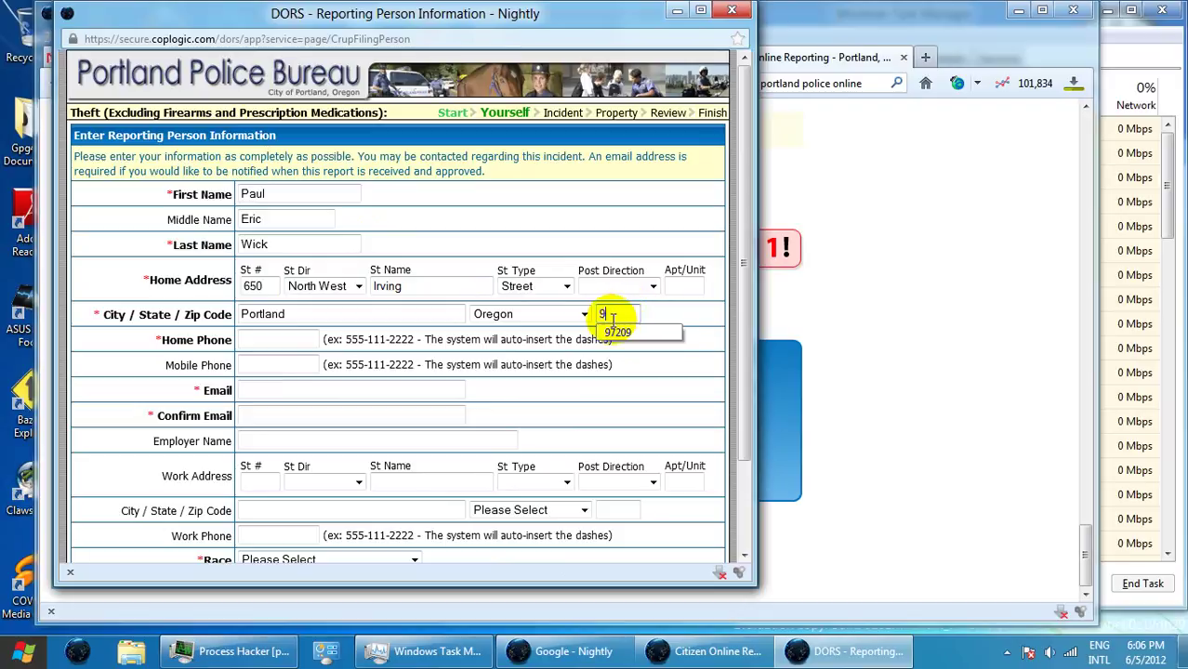
{"action": "type", "text": "7209"}
- Fill in the reporter's home phone, email and email confirmation from suggestions
{"action": "left_click", "coordinate": [247, 339]}
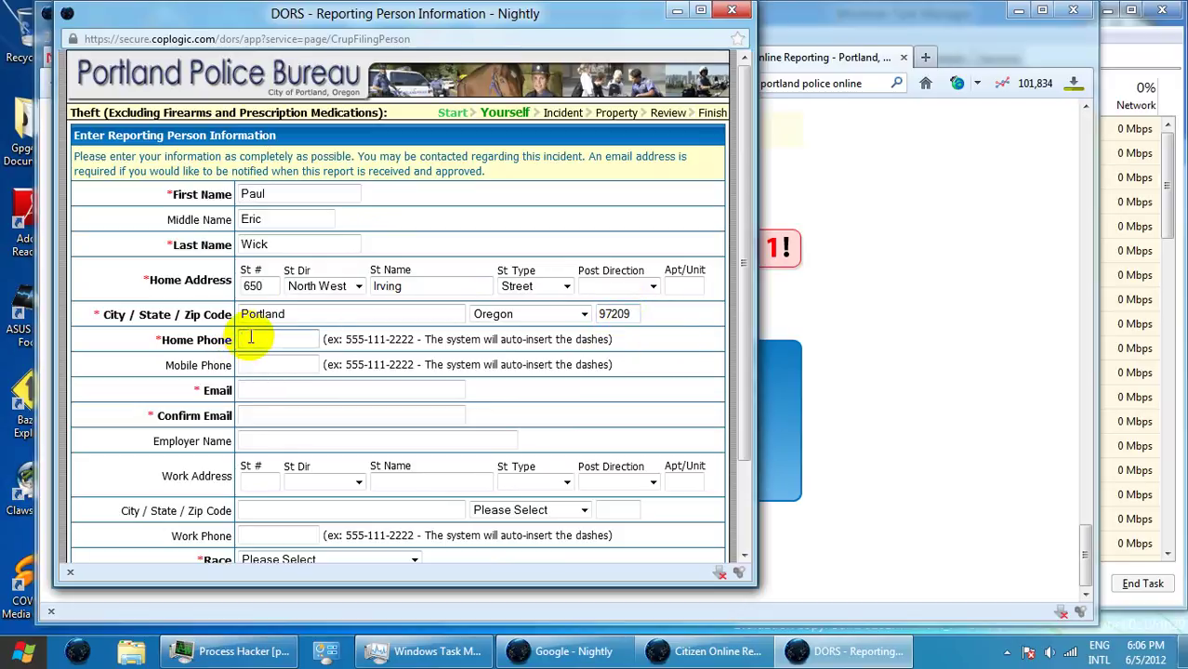
{"action": "type", "text": "5"}
{"action": "left_click", "coordinate": [267, 363]}
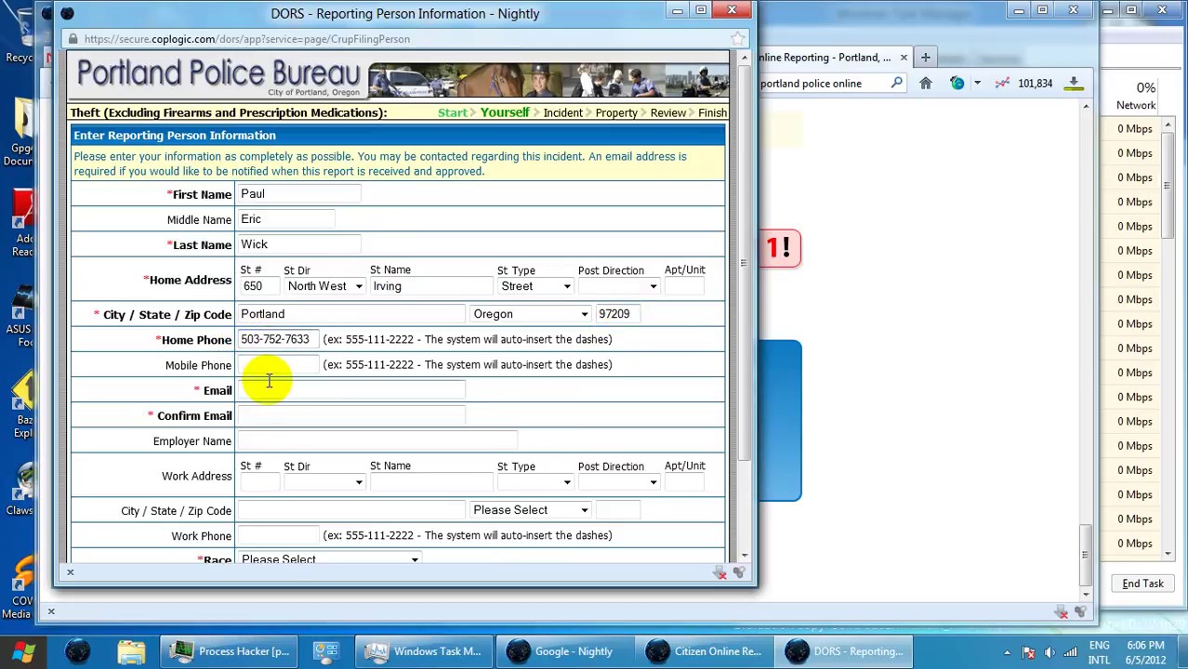
{"action": "left_click", "coordinate": [266, 384]}
{"action": "type", "text": "d"}
{"action": "left_click", "coordinate": [276, 407]}
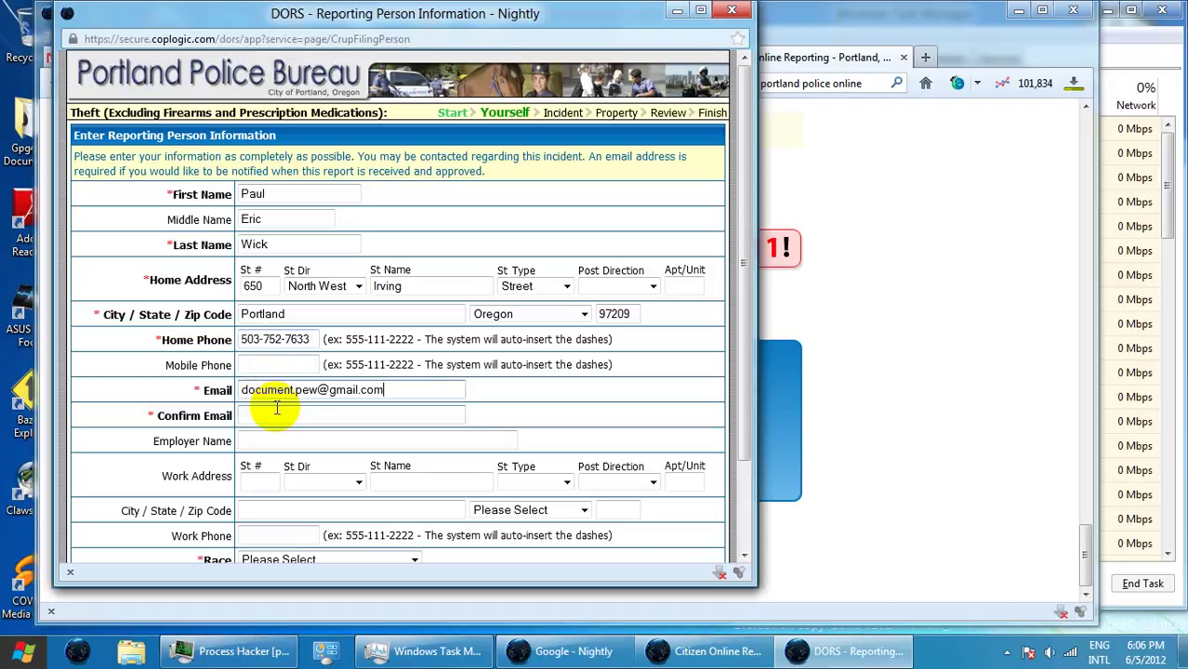
{"action": "left_click", "coordinate": [276, 413]}
{"action": "type", "text": "d"}
{"action": "left_click", "coordinate": [277, 430]}
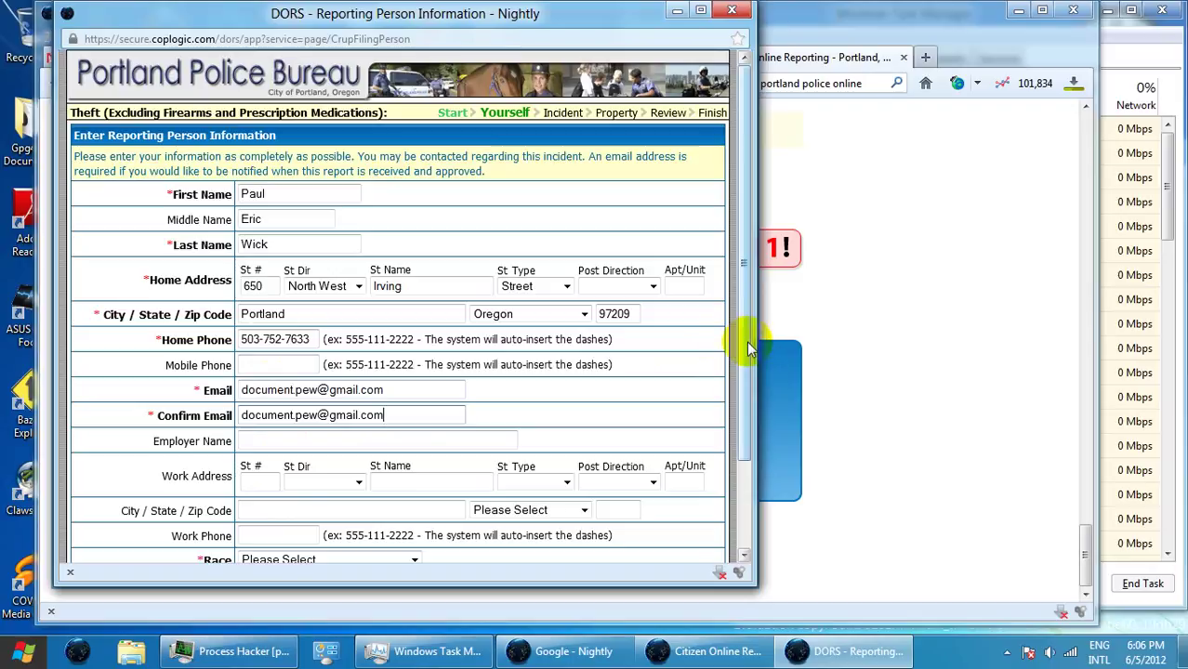
- Set the reporter's race to White/Arab and sex to Male
{"action": "left_click_drag", "start_coordinate": [748, 346], "coordinate": [742, 449]}
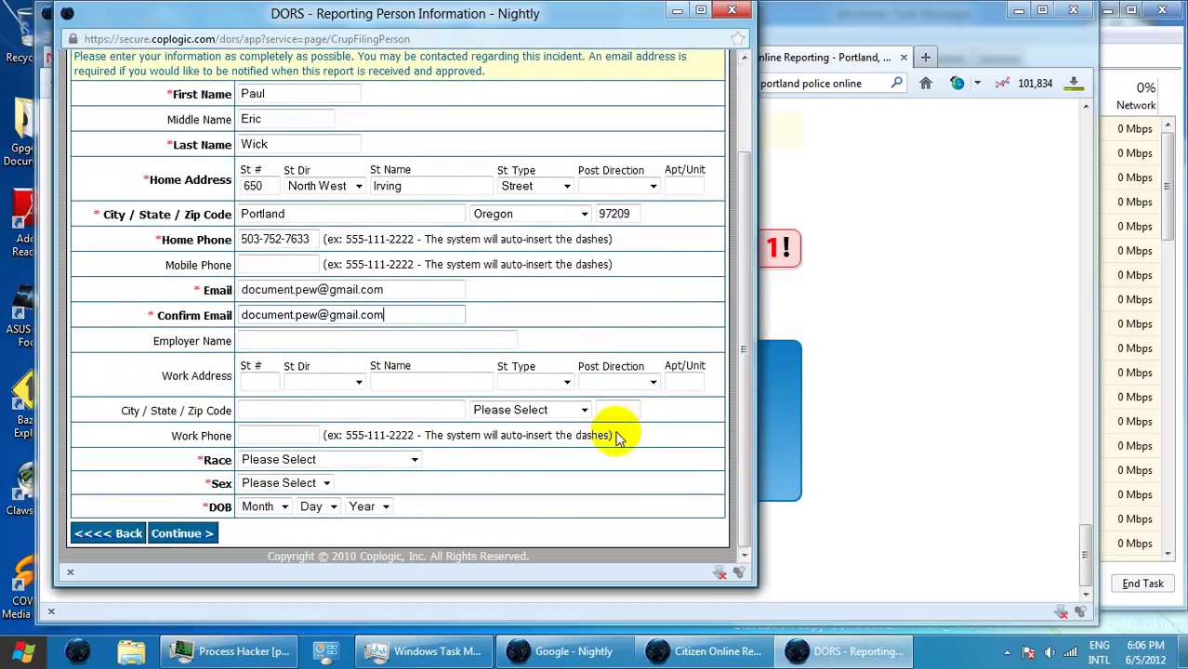
{"action": "left_click", "coordinate": [314, 461]}
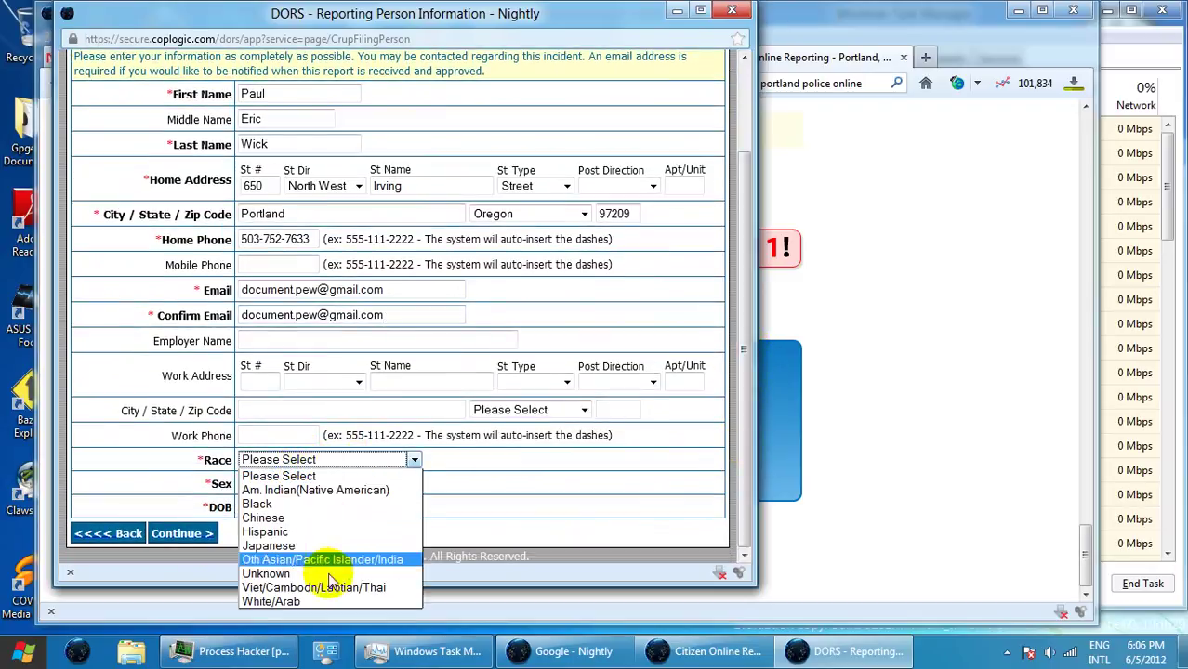
{"action": "left_click", "coordinate": [332, 602]}
{"action": "left_click", "coordinate": [309, 485]}
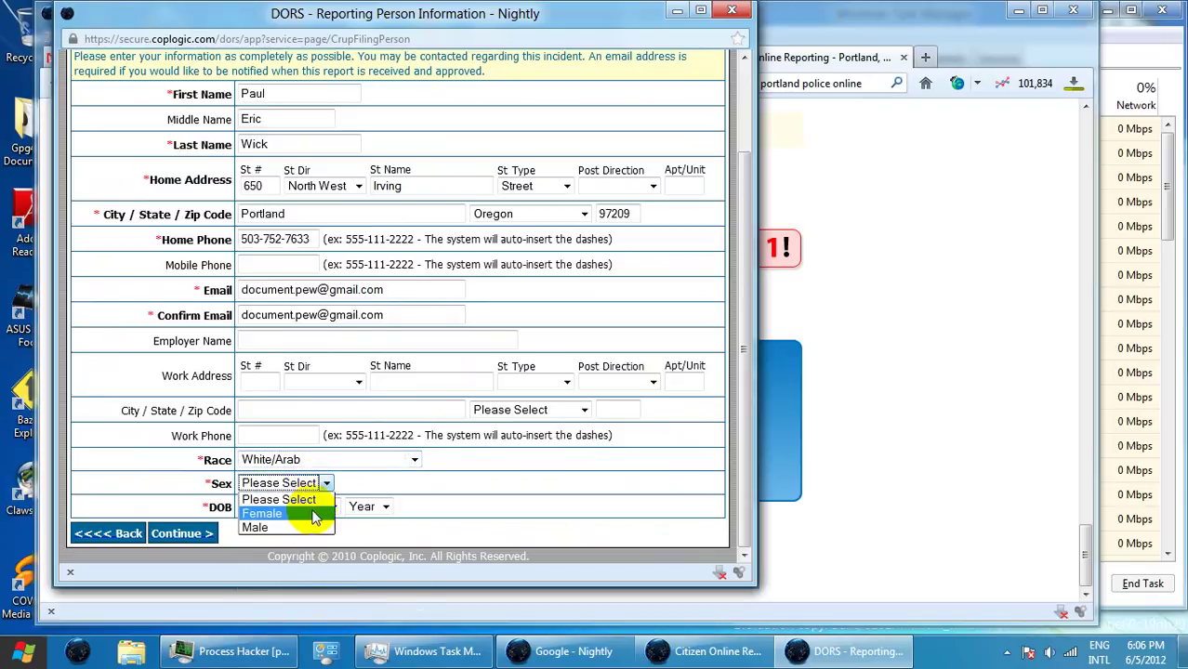
{"action": "left_click", "coordinate": [313, 527]}
{"action": "left_click", "coordinate": [276, 506]}
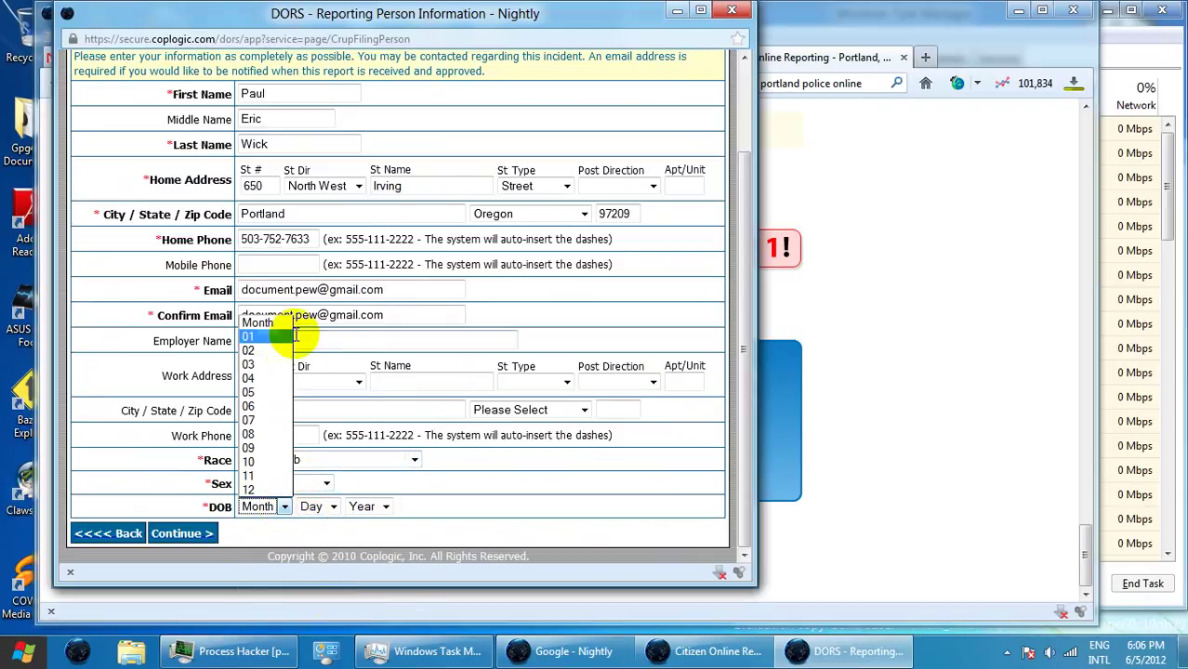
{"action": "left_click", "coordinate": [276, 342]}
{"action": "left_click", "coordinate": [318, 506]}
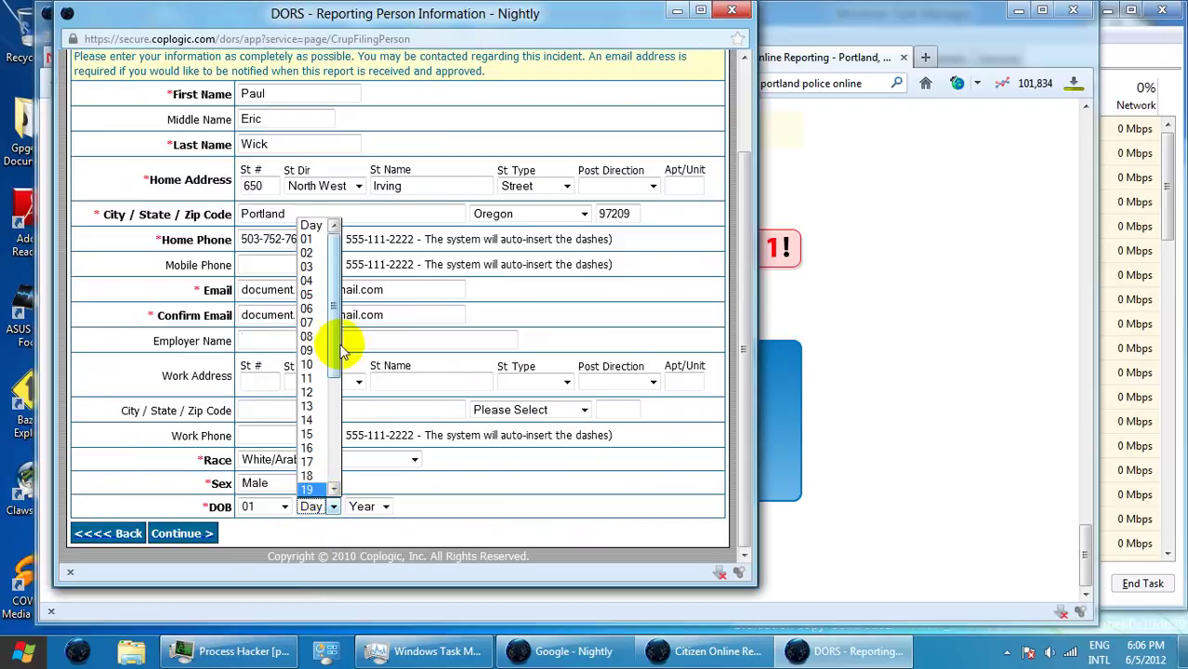
{"action": "left_click", "coordinate": [332, 364]}
{"action": "left_click", "coordinate": [362, 507]}
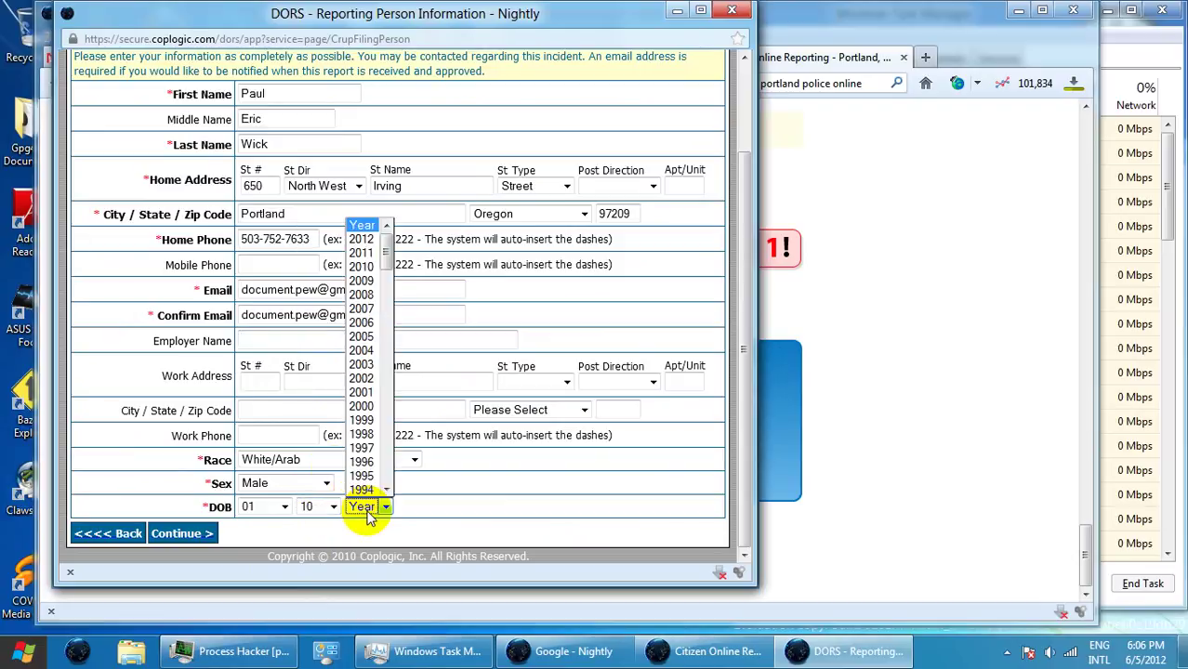
{"action": "scroll", "coordinate": [371, 465], "scroll_direction": "down", "scroll_amount": 11}
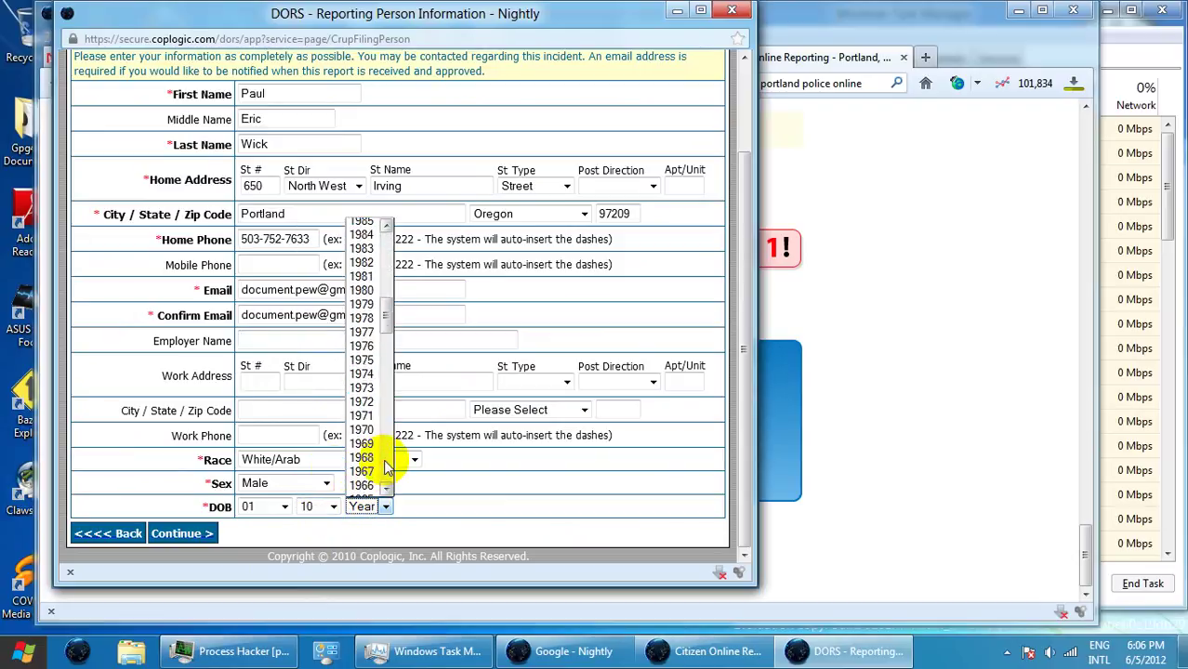
{"action": "left_click", "coordinate": [361, 420]}
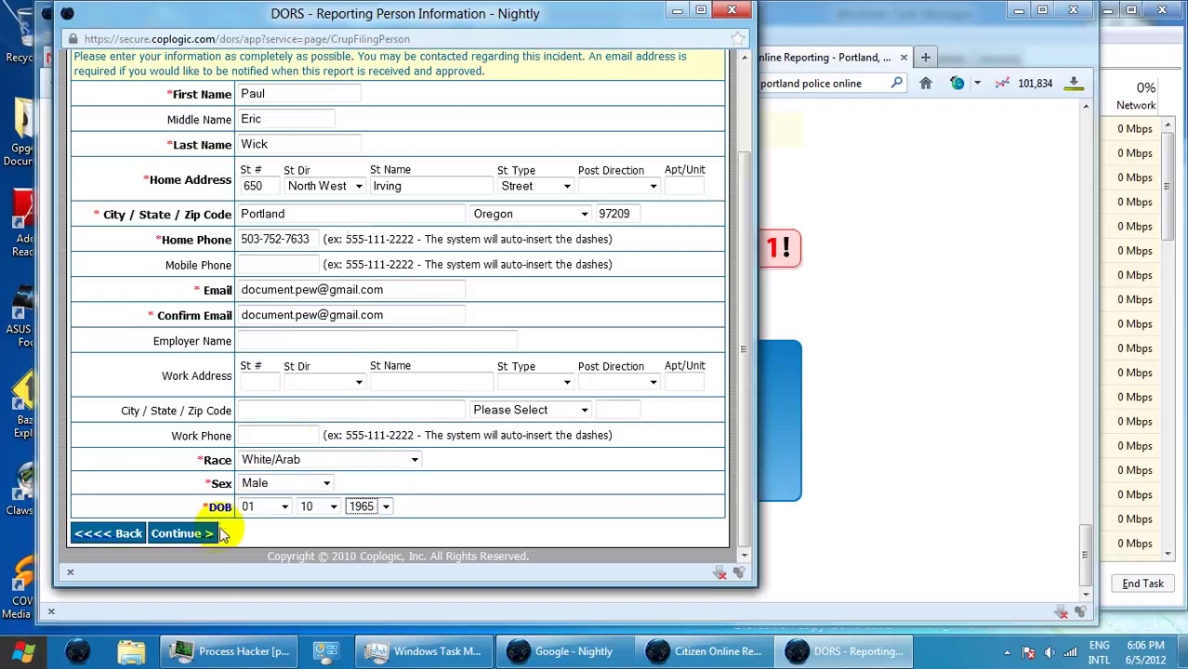
{"action": "left_click", "coordinate": [182, 534]}
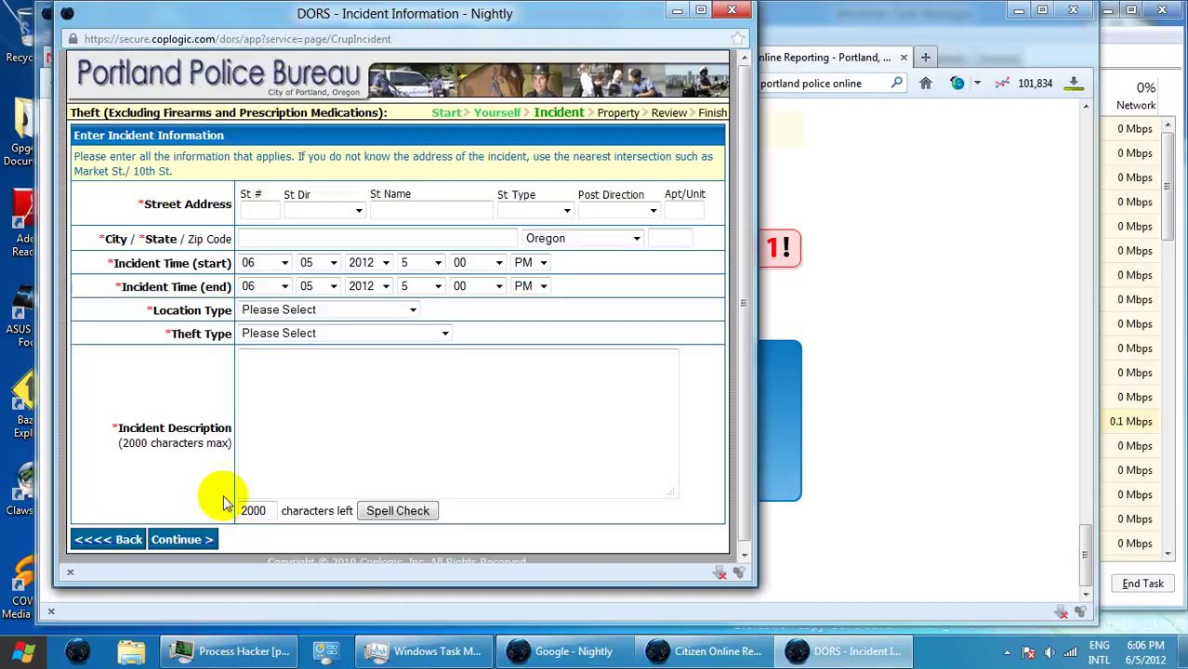
- Enter the incident street number, North West direction and the street name
{"action": "left_click", "coordinate": [247, 211]}
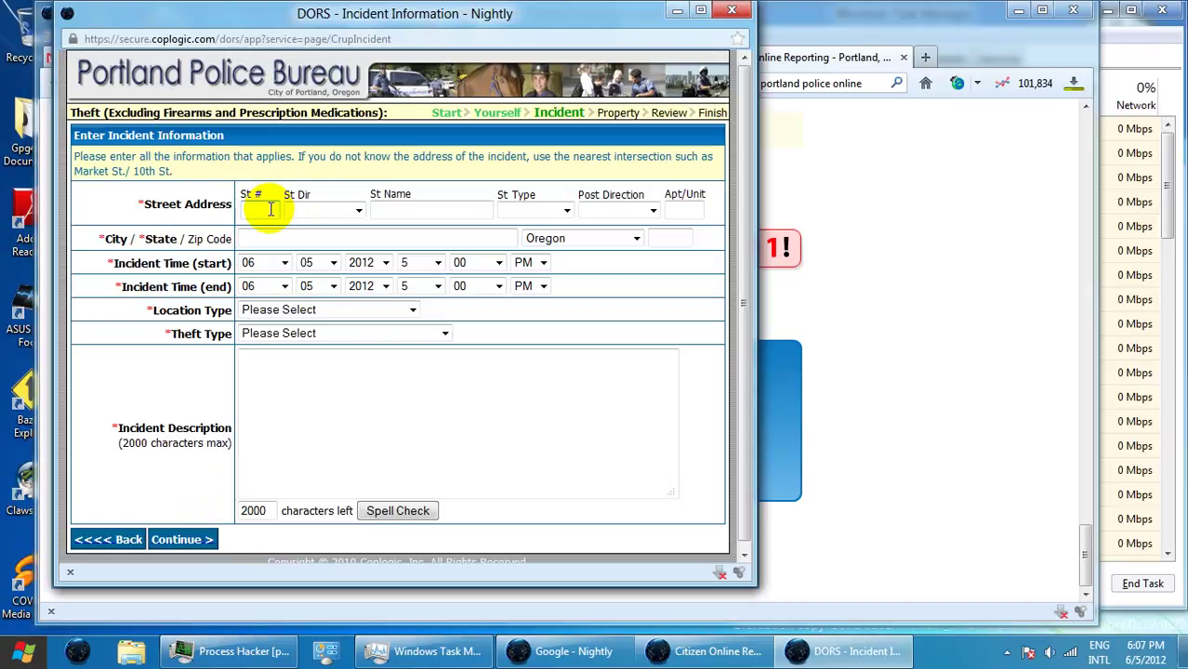
{"action": "left_click", "coordinate": [268, 210]}
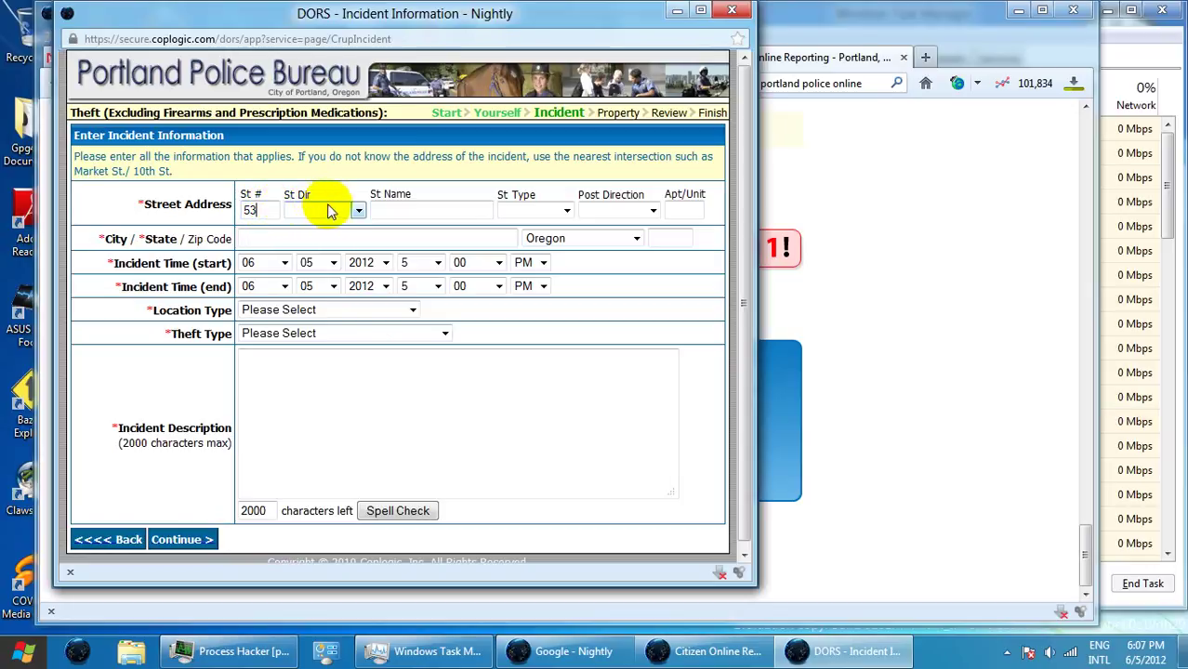
{"action": "left_click", "coordinate": [359, 211]}
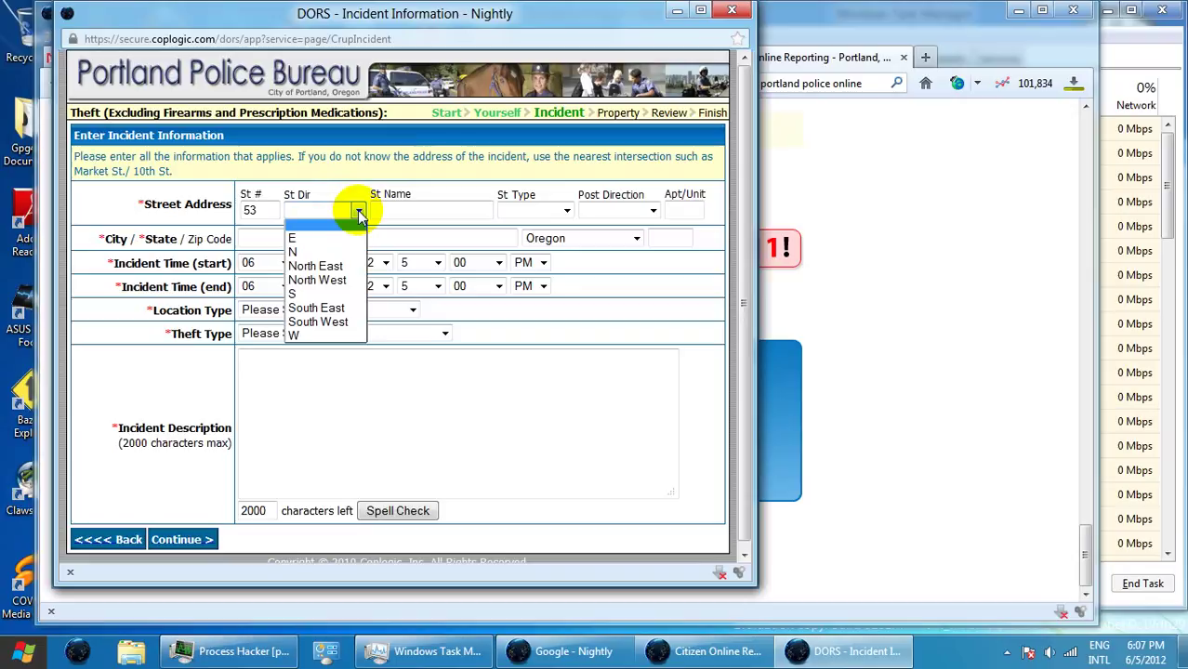
{"action": "left_click", "coordinate": [342, 281]}
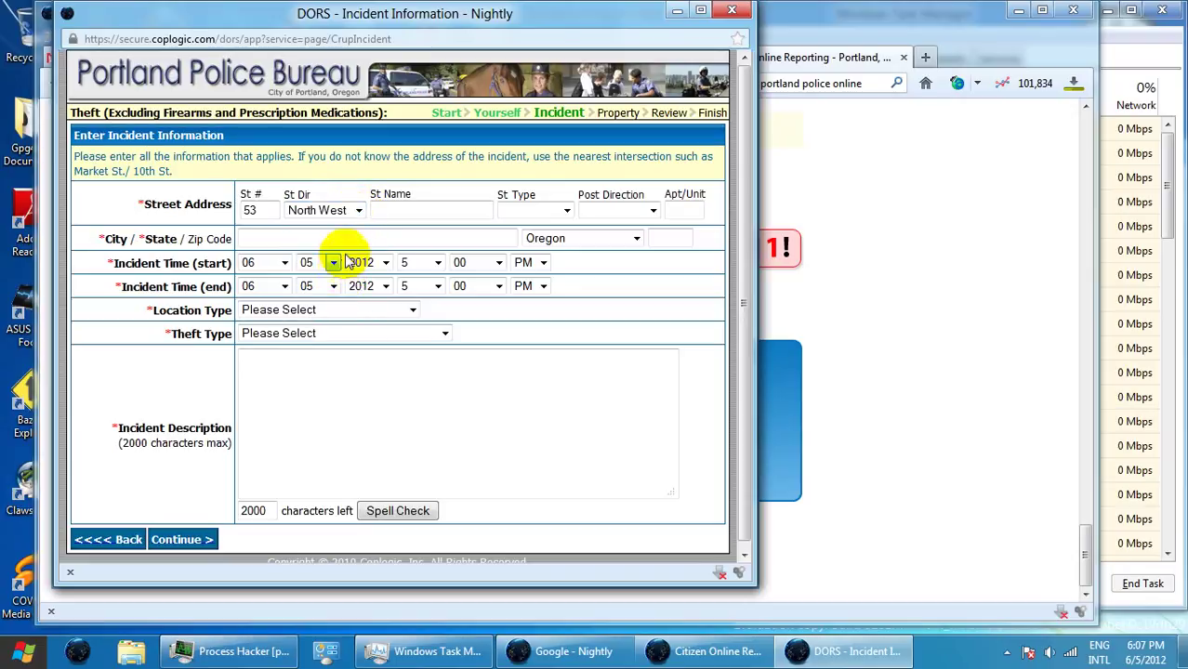
{"action": "left_click", "coordinate": [403, 209]}
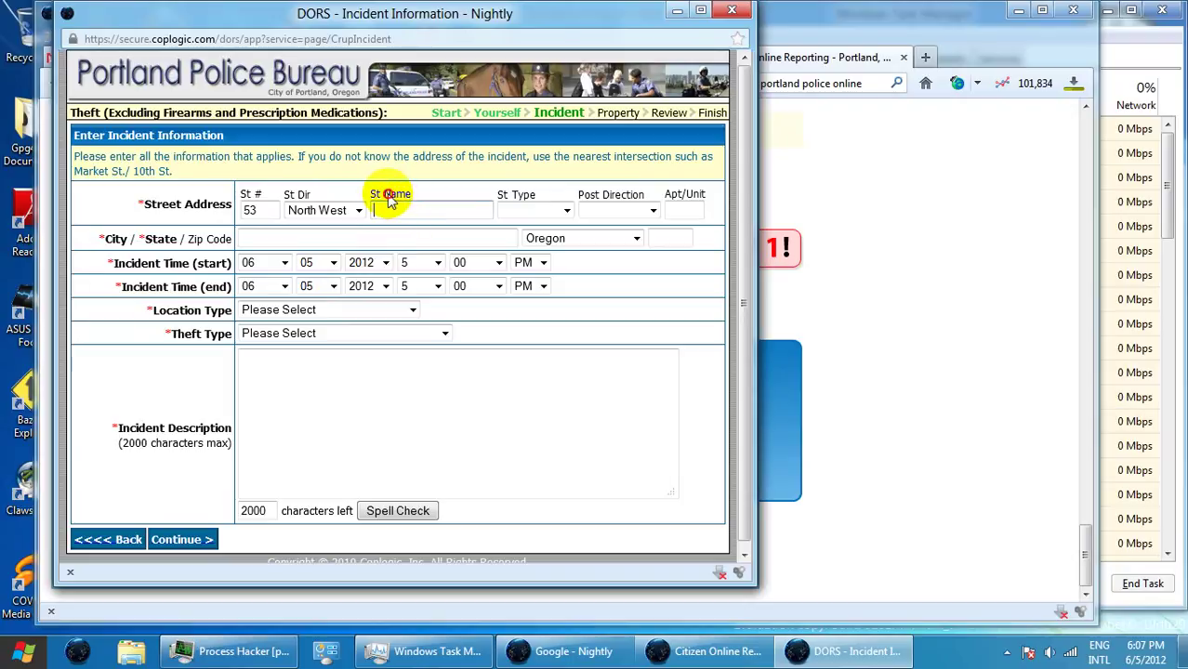
{"action": "left_click", "coordinate": [403, 210]}
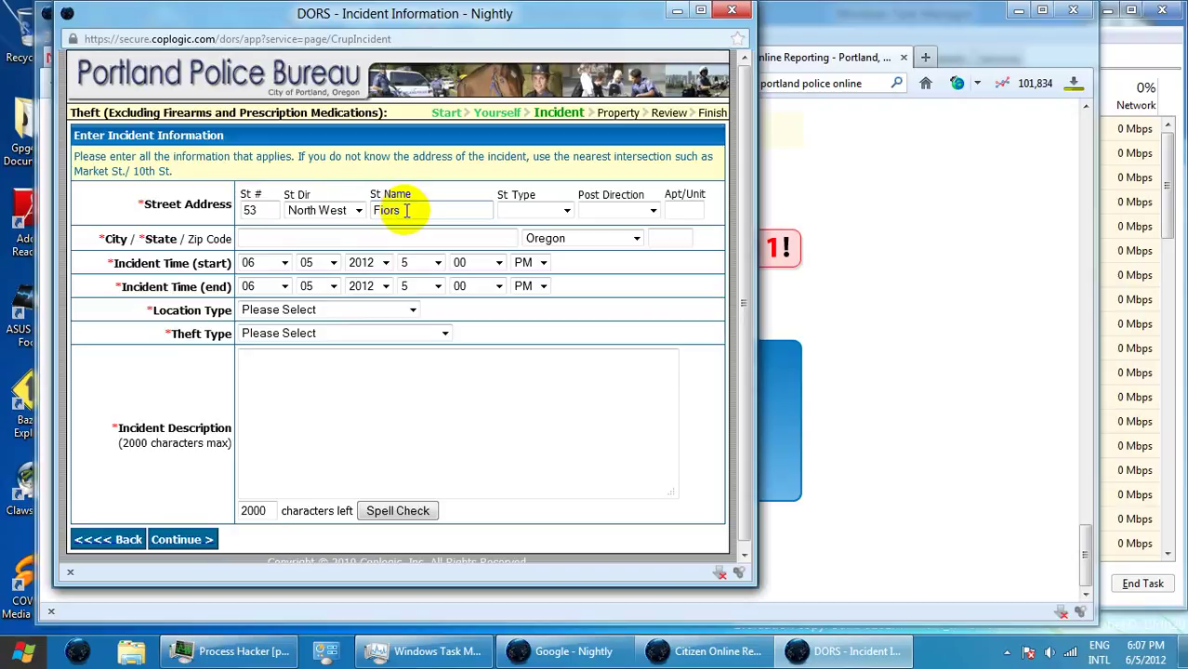
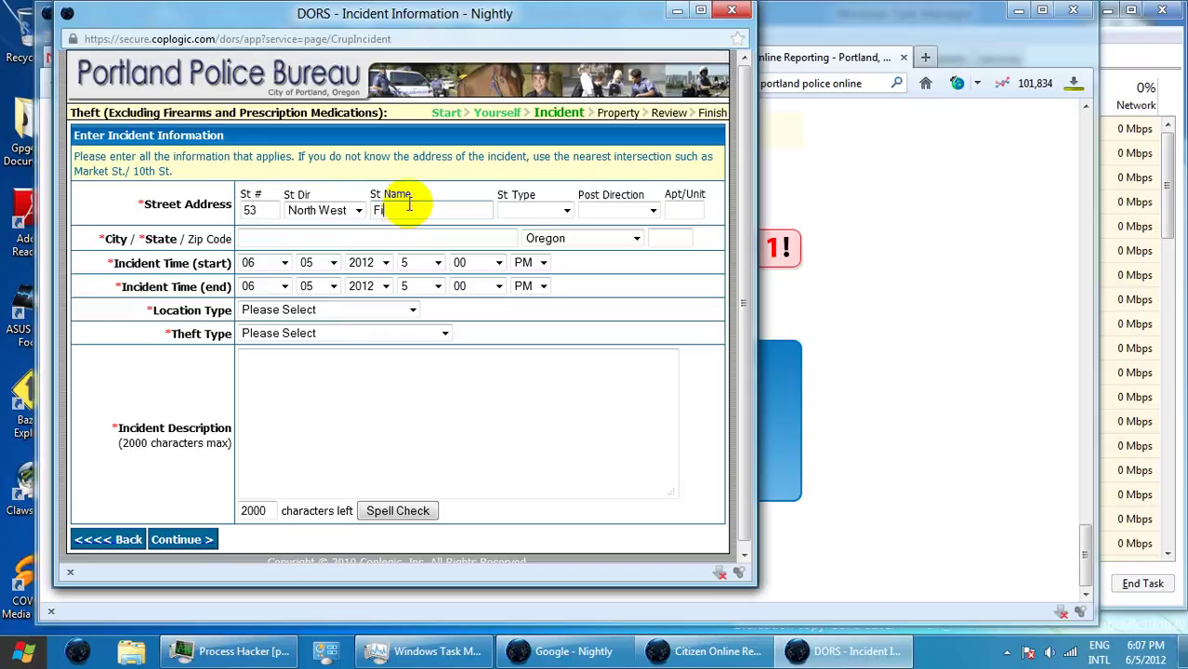
{"action": "left_click", "coordinate": [411, 197]}
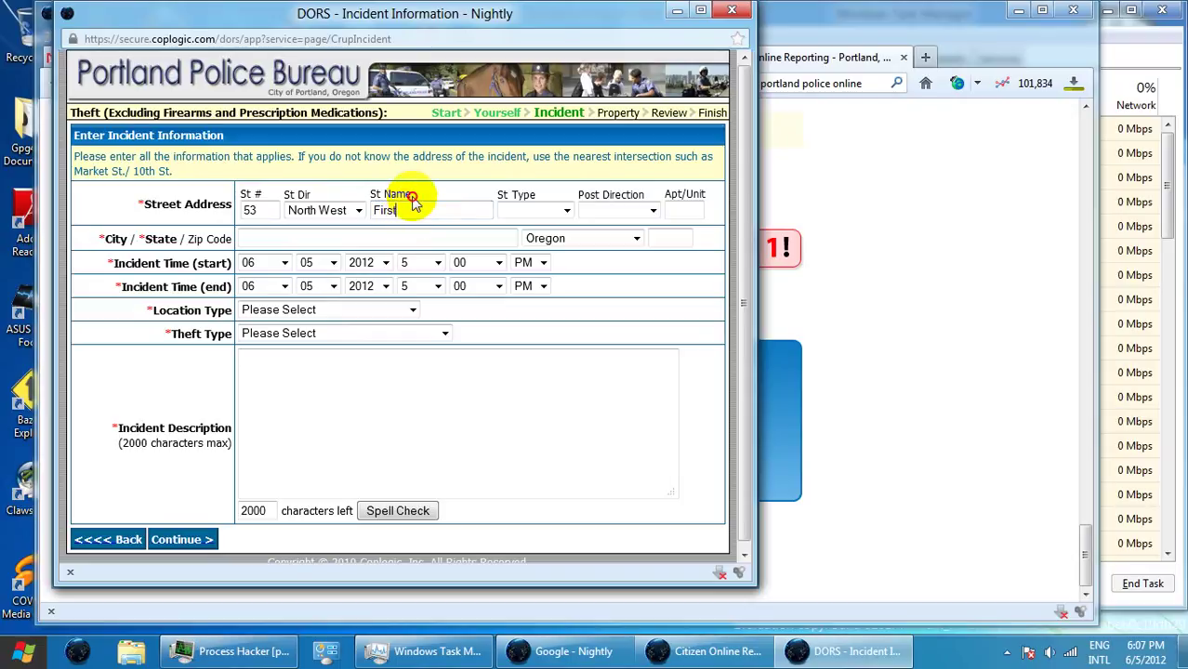
- Set the street type to Avenue, city to PORTLAND and zip code to 97209
{"action": "left_click", "coordinate": [552, 210]}
{"action": "left_click", "coordinate": [544, 256]}
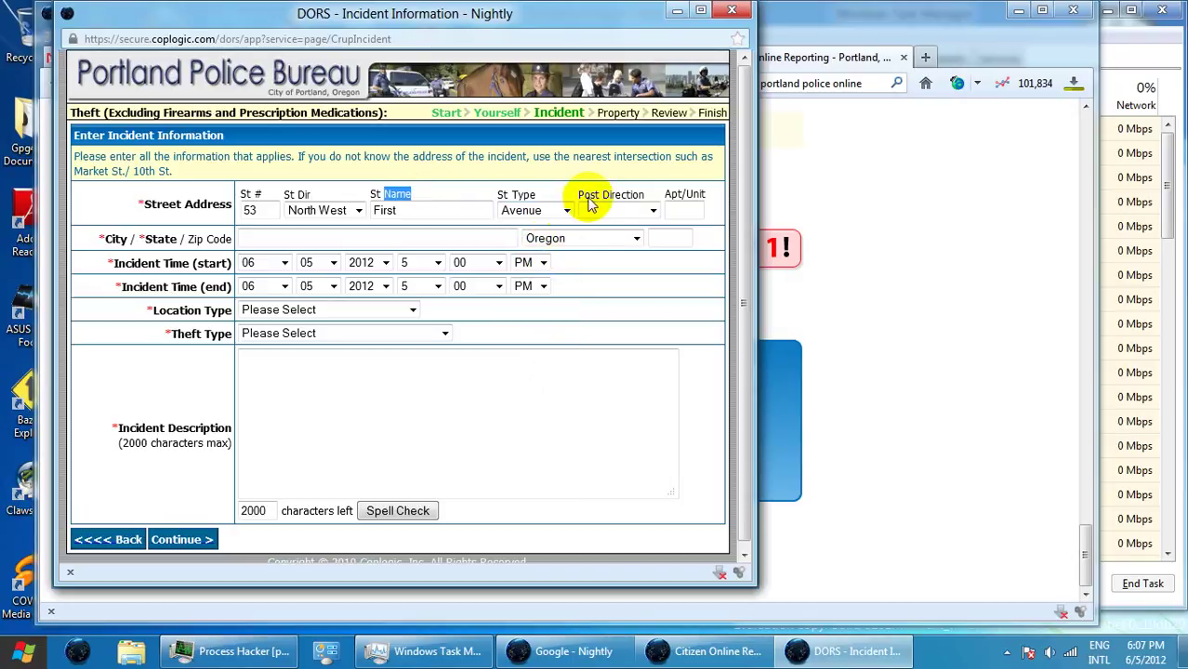
{"action": "left_click", "coordinate": [387, 240]}
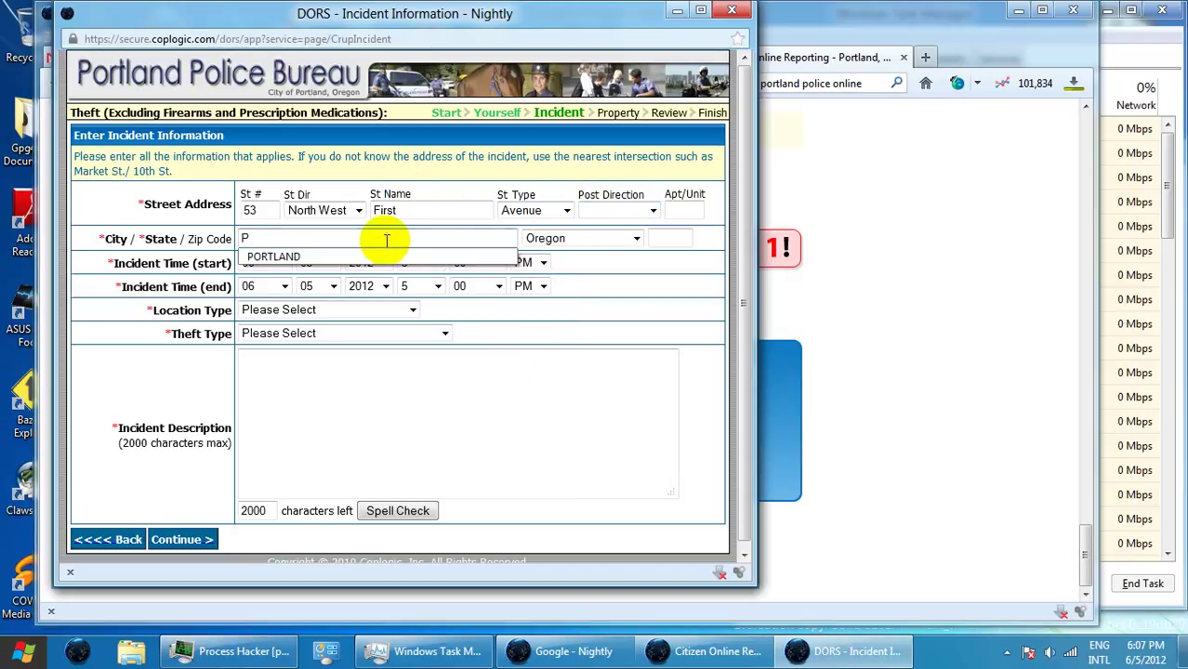
{"action": "left_click", "coordinate": [370, 257]}
{"action": "left_click", "coordinate": [663, 238]}
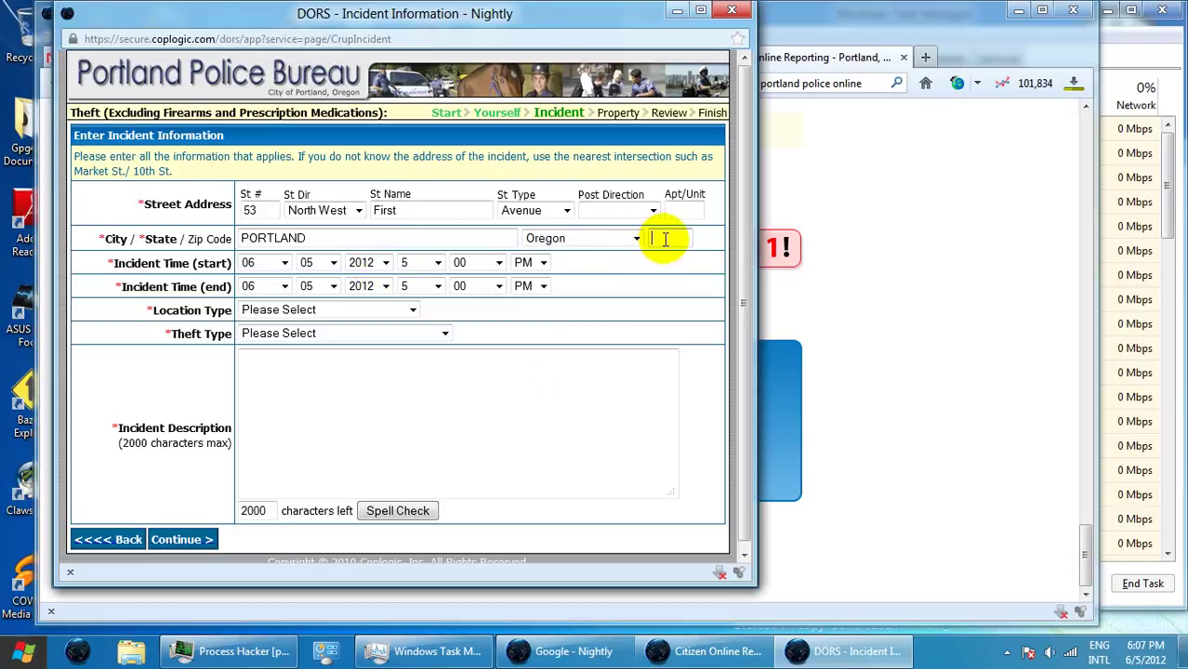
{"action": "type", "text": "9"}
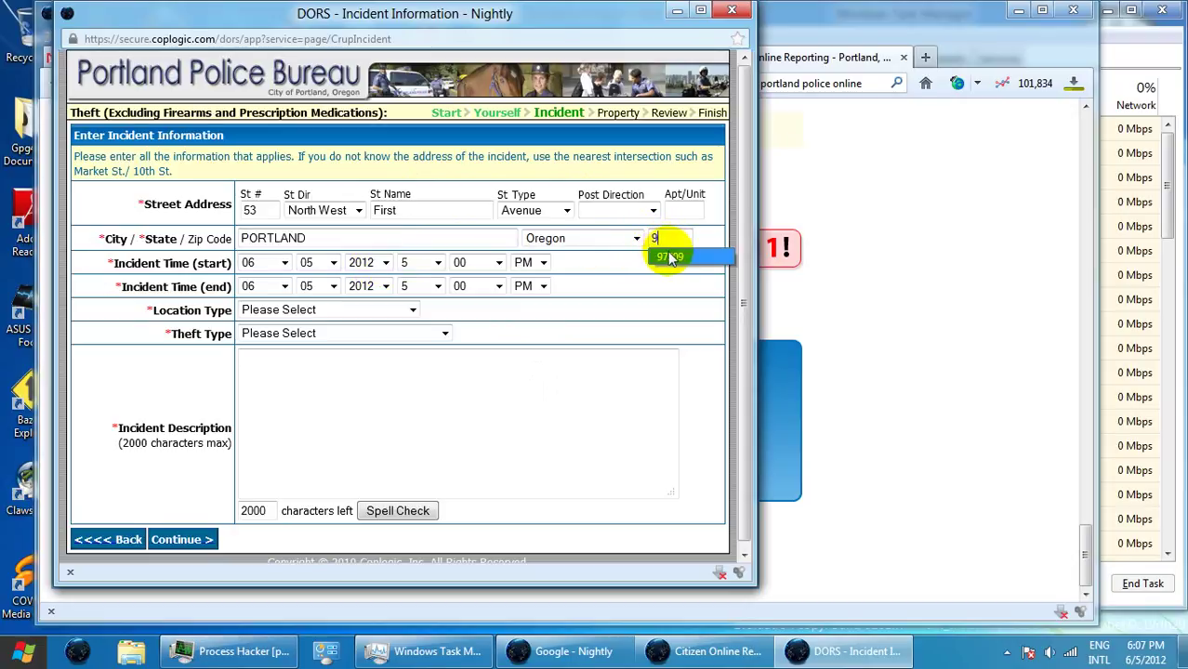
{"action": "left_click", "coordinate": [669, 257]}
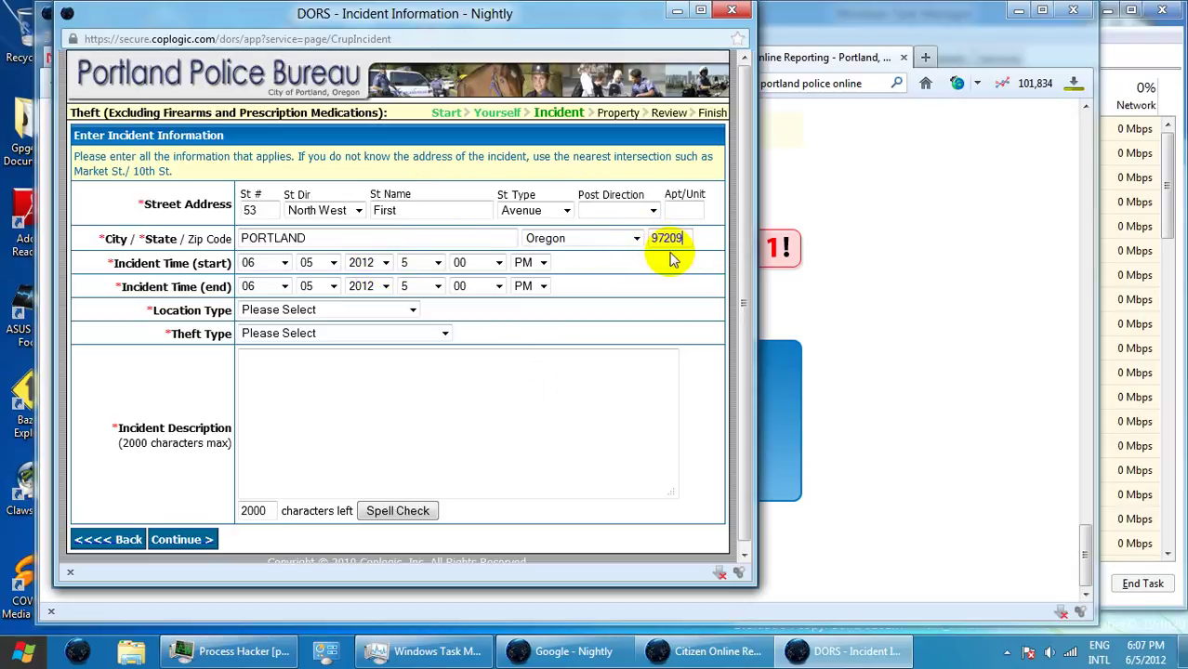
- Set both the incident start and end day to 04
{"action": "left_click", "coordinate": [321, 262]}
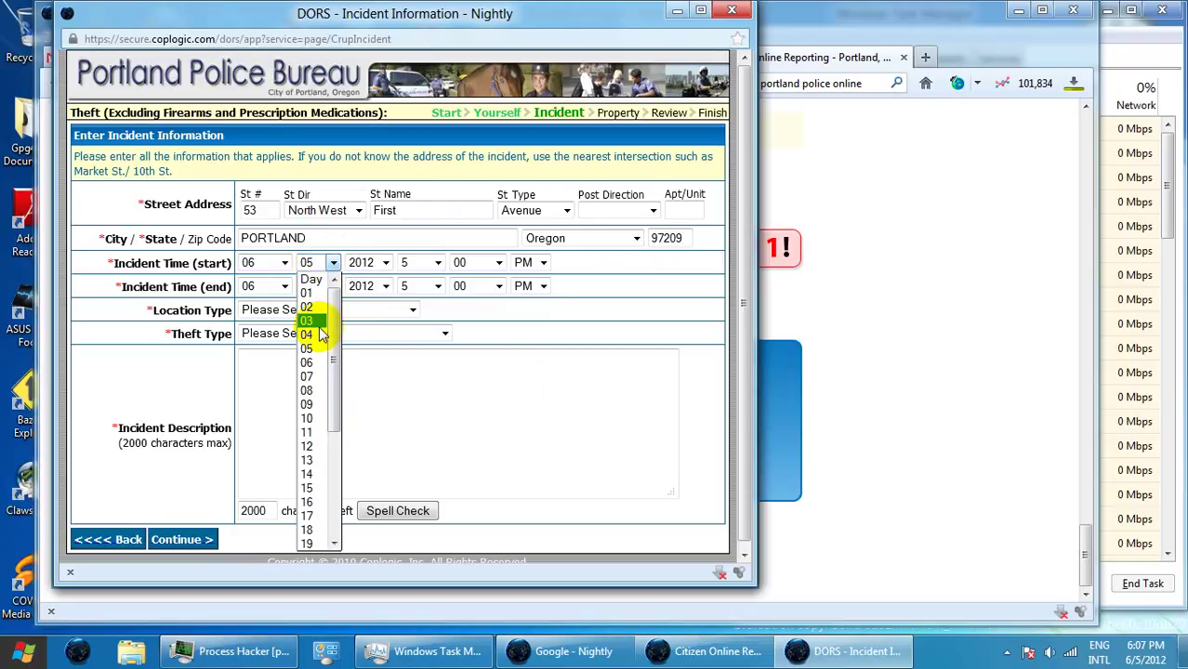
{"action": "left_click", "coordinate": [311, 334]}
{"action": "left_click", "coordinate": [332, 287]}
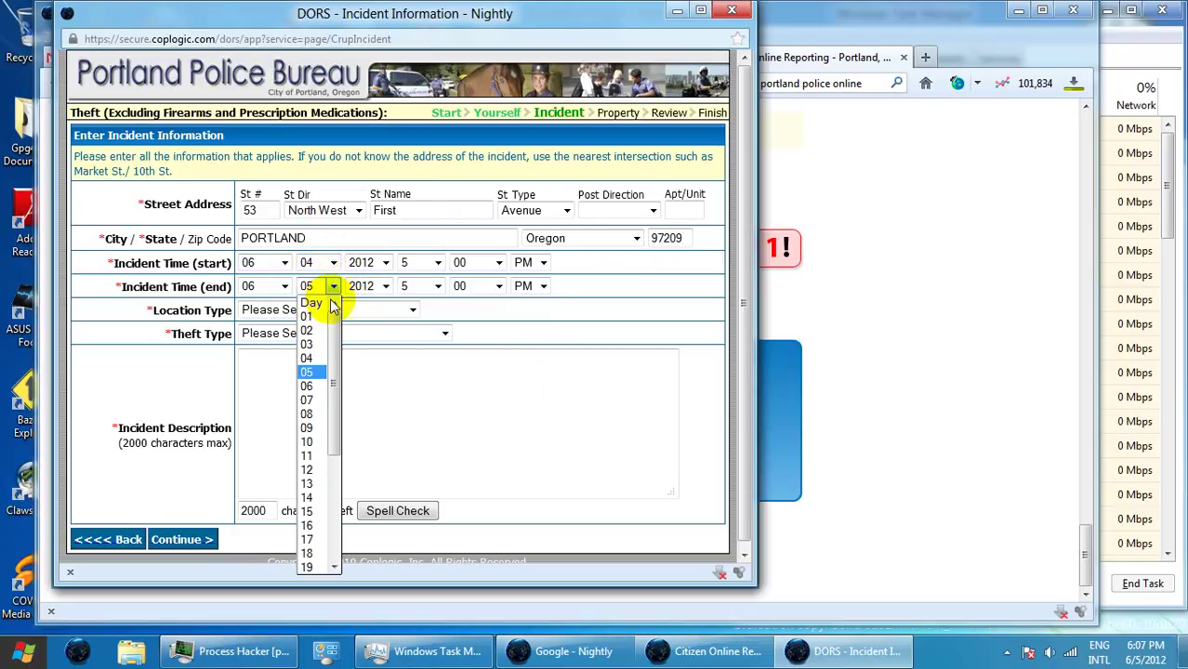
{"action": "left_click", "coordinate": [314, 358]}
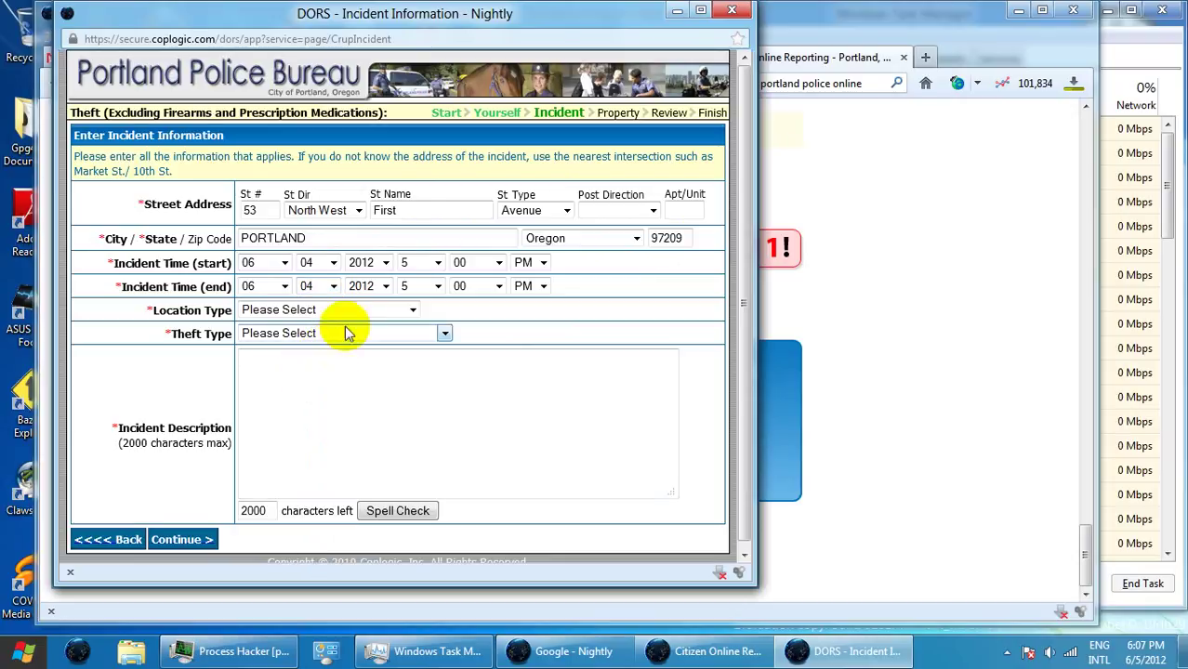
- Set the incident time from 12:15 AM to 4:30 AM
{"action": "left_click", "coordinate": [437, 264]}
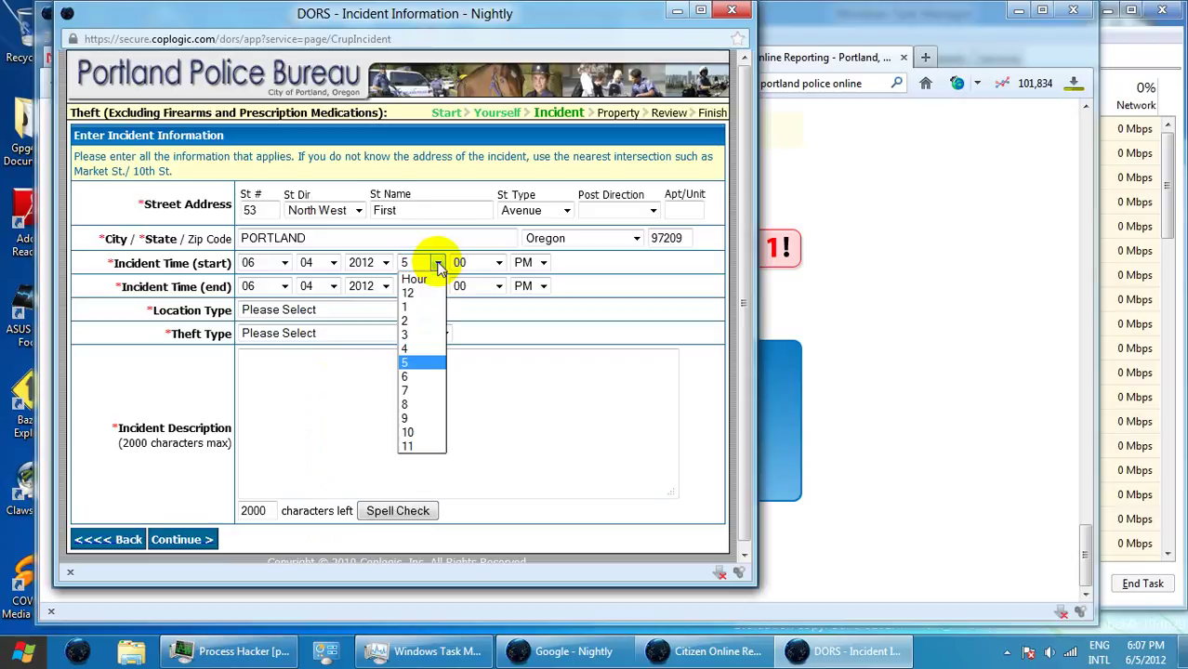
{"action": "left_click", "coordinate": [430, 295]}
{"action": "left_click", "coordinate": [498, 263]}
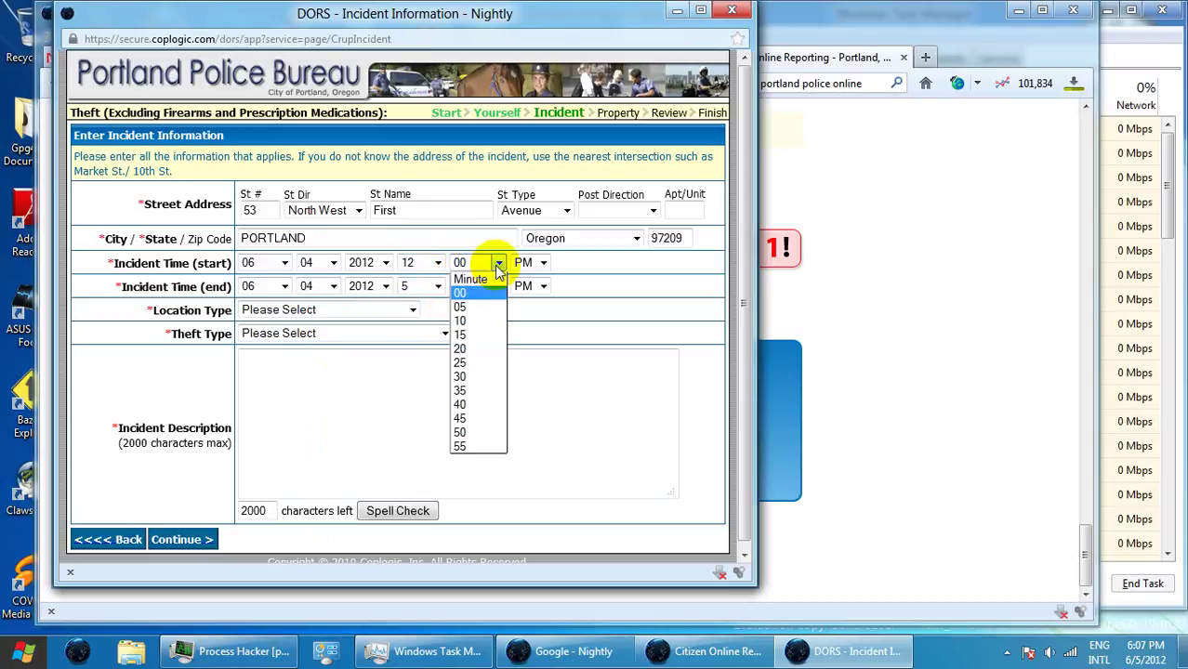
{"action": "left_click", "coordinate": [489, 331]}
{"action": "left_click", "coordinate": [542, 262]}
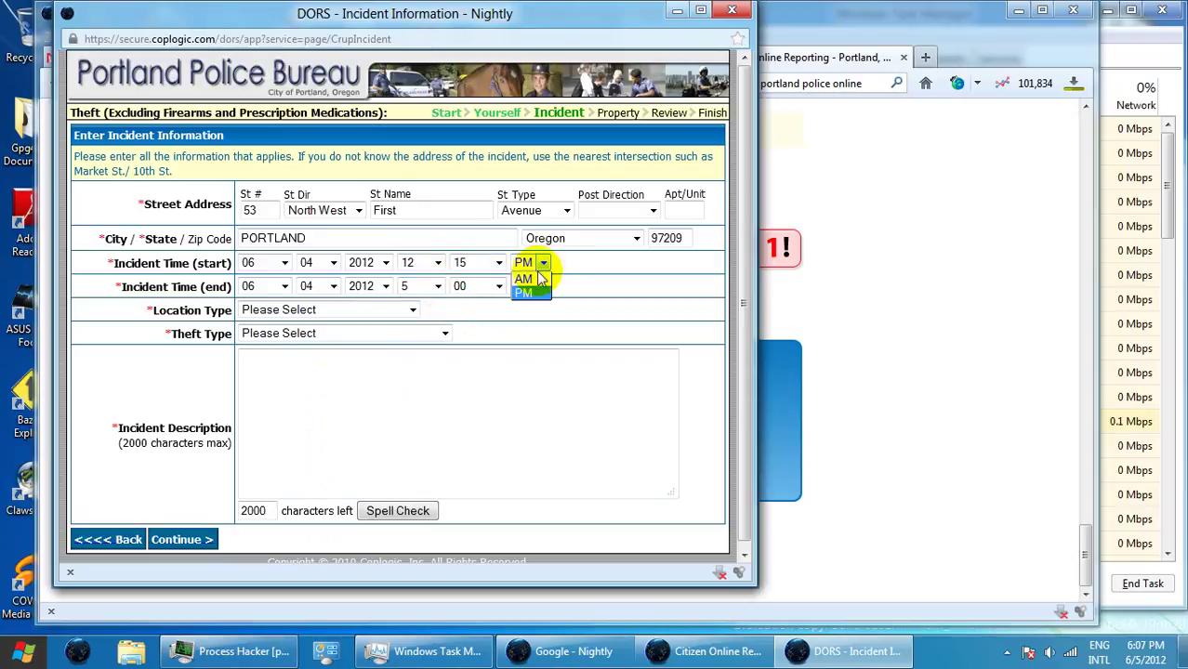
{"action": "left_click", "coordinate": [528, 275]}
{"action": "left_click", "coordinate": [438, 288]}
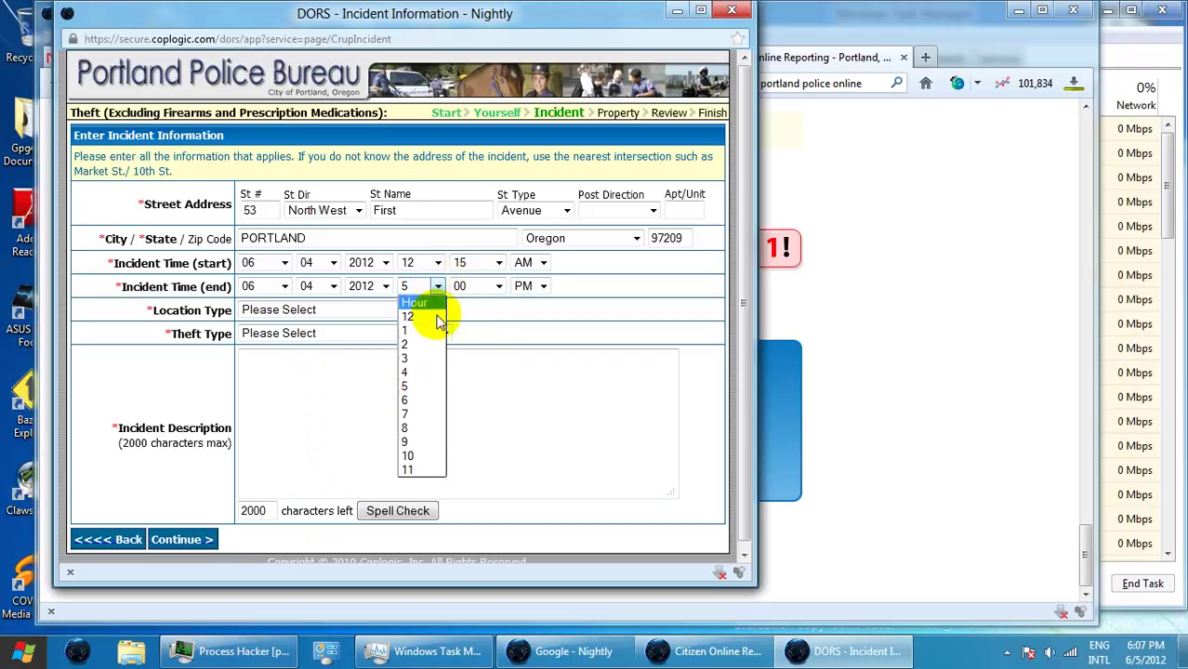
{"action": "left_click", "coordinate": [429, 369]}
{"action": "left_click", "coordinate": [498, 287]}
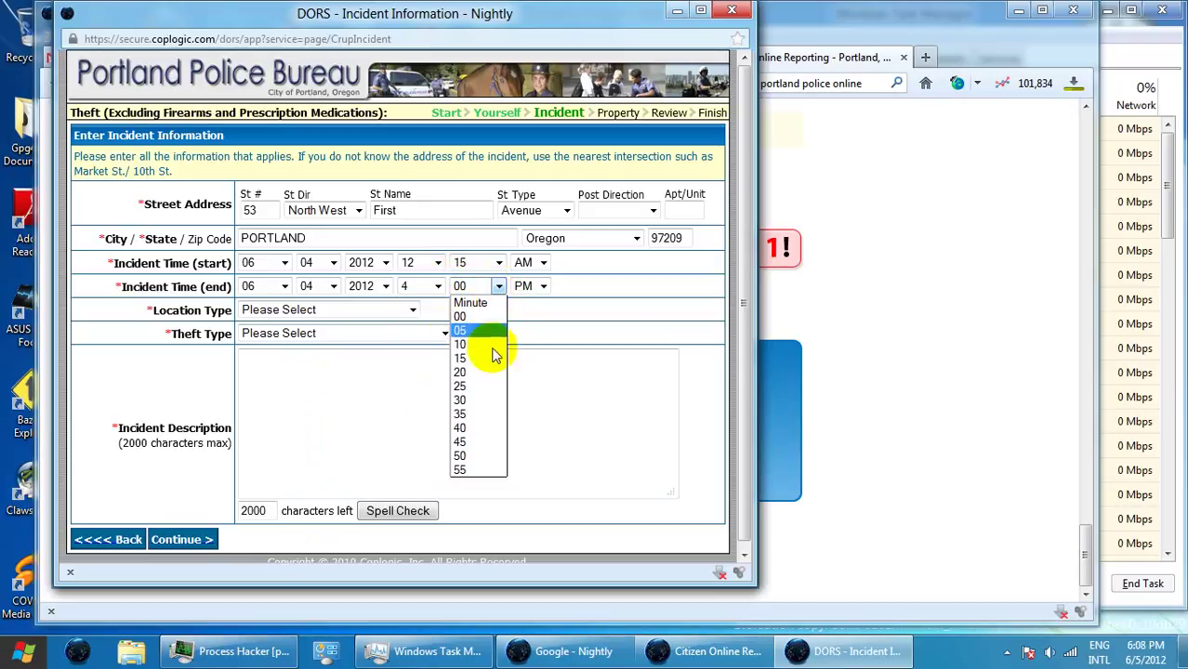
{"action": "left_click", "coordinate": [484, 400]}
{"action": "left_click", "coordinate": [531, 286]}
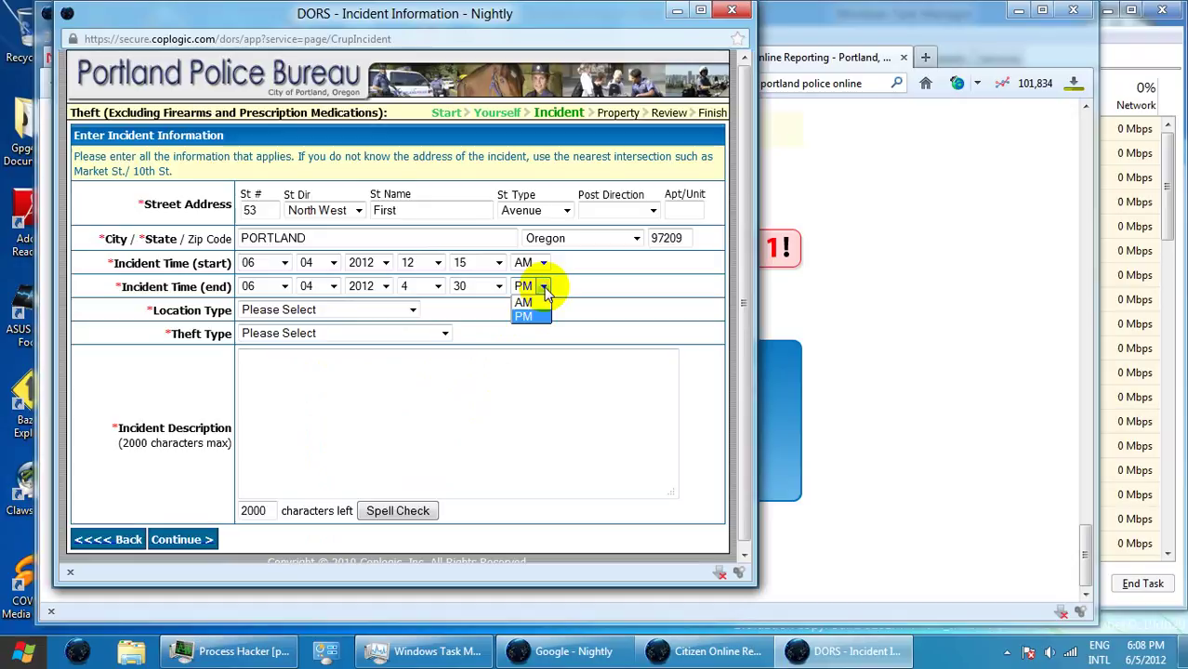
{"action": "left_click", "coordinate": [529, 299]}
- Choose Street/Hwy/Sidewalk location and Theft All Others (Includes Residence) theft type
{"action": "left_click", "coordinate": [334, 312]}
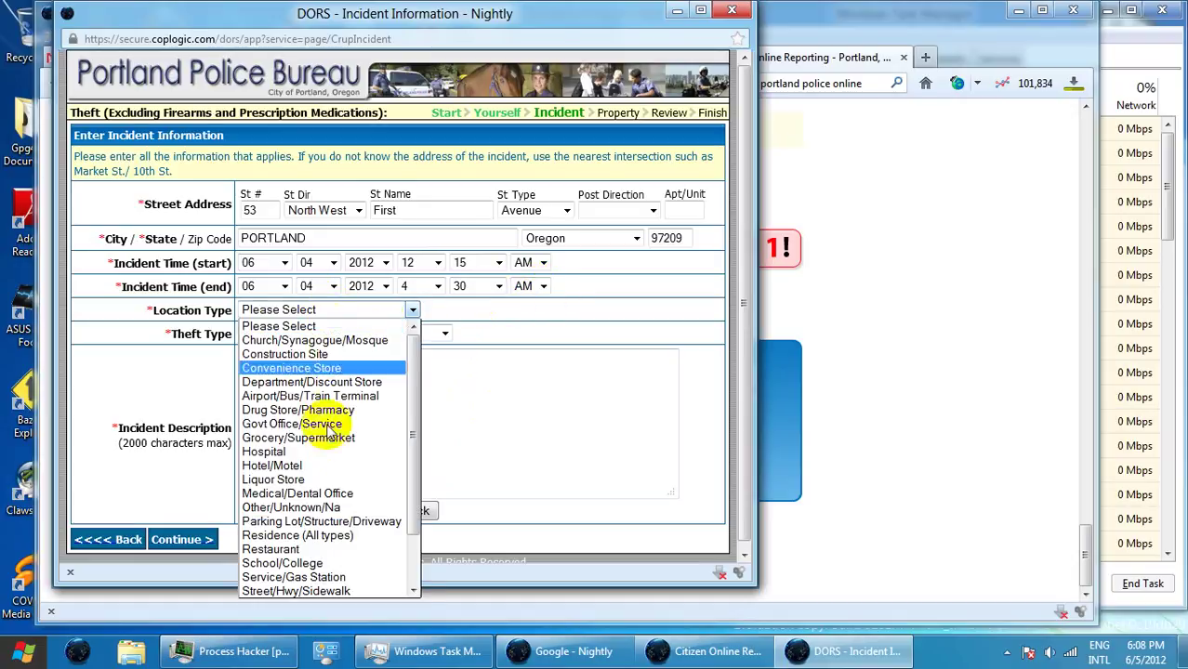
{"action": "left_click", "coordinate": [339, 591]}
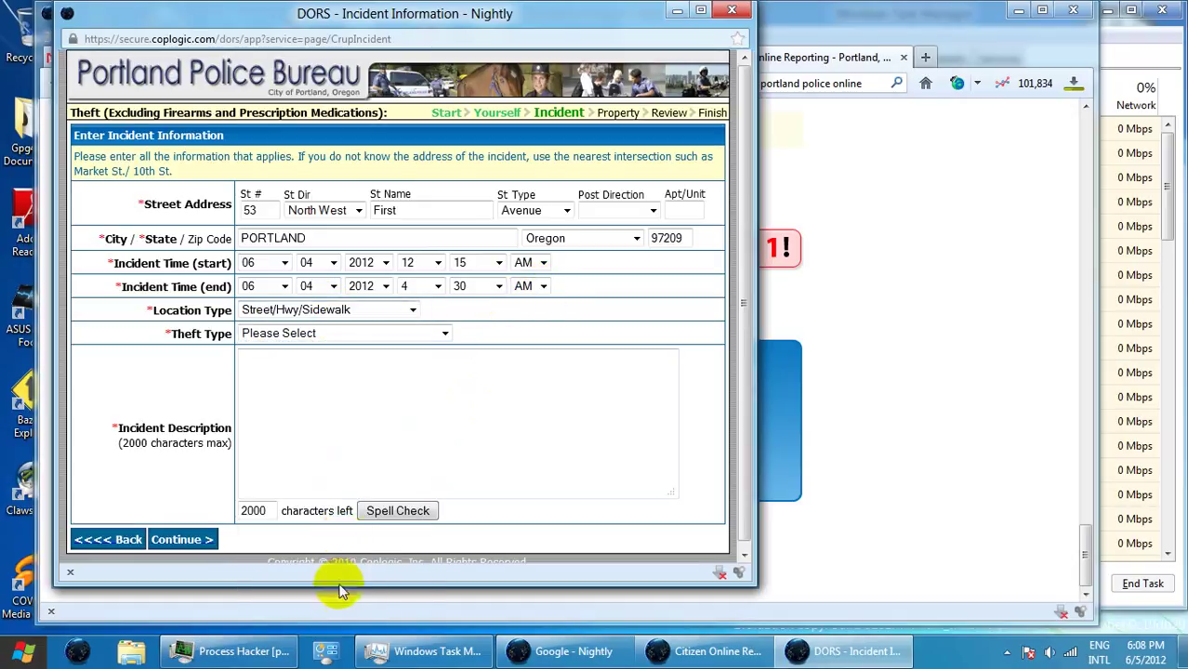
{"action": "left_click", "coordinate": [316, 333]}
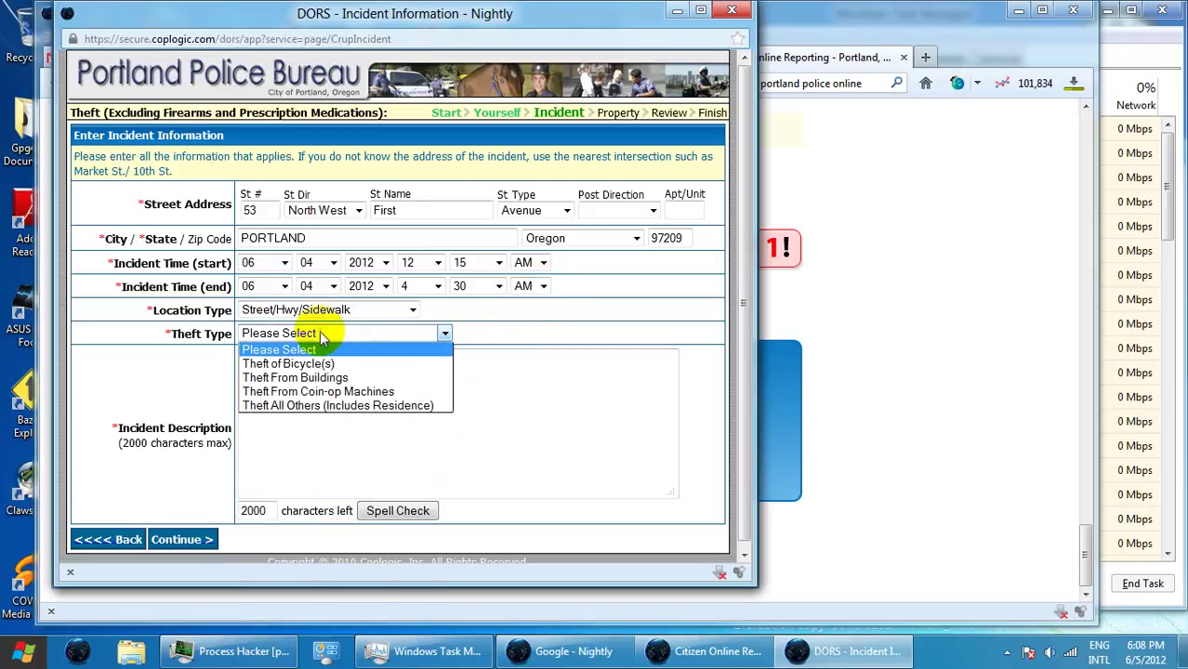
{"action": "left_click", "coordinate": [346, 406]}
{"action": "left_click", "coordinate": [333, 392]}
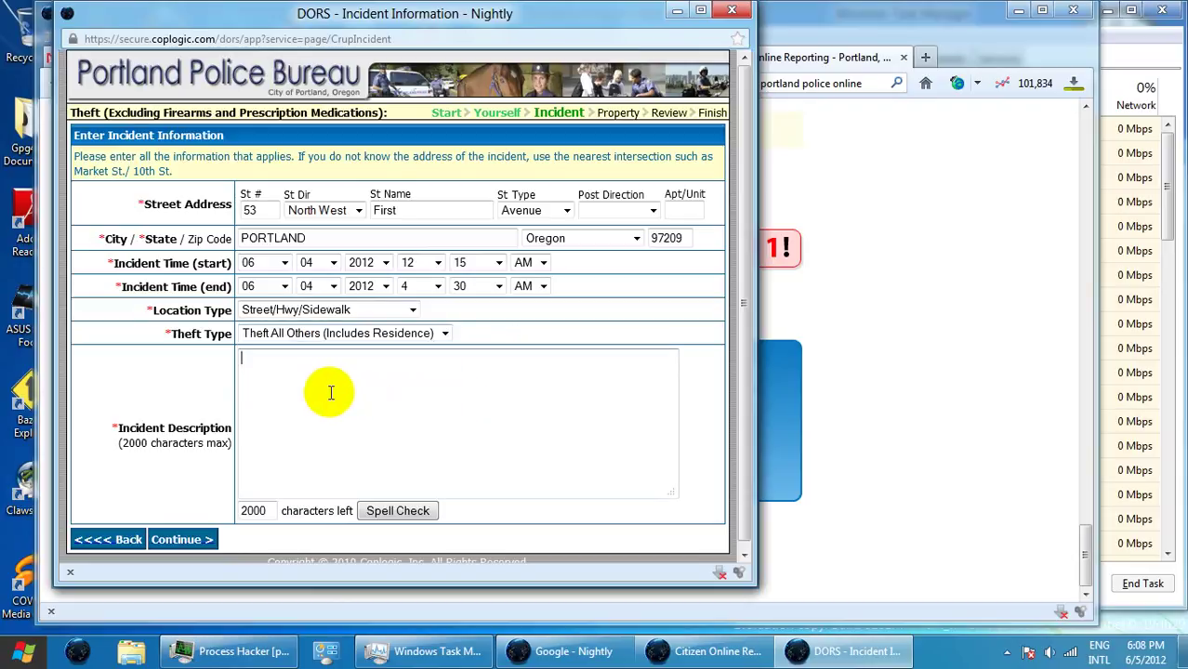
- Describe sleeping on the sidewalk on Couch St. near People's Sandwich of Portland
{"action": "type", "text": "I slept on"}
{"action": "type", "text": "e si"}
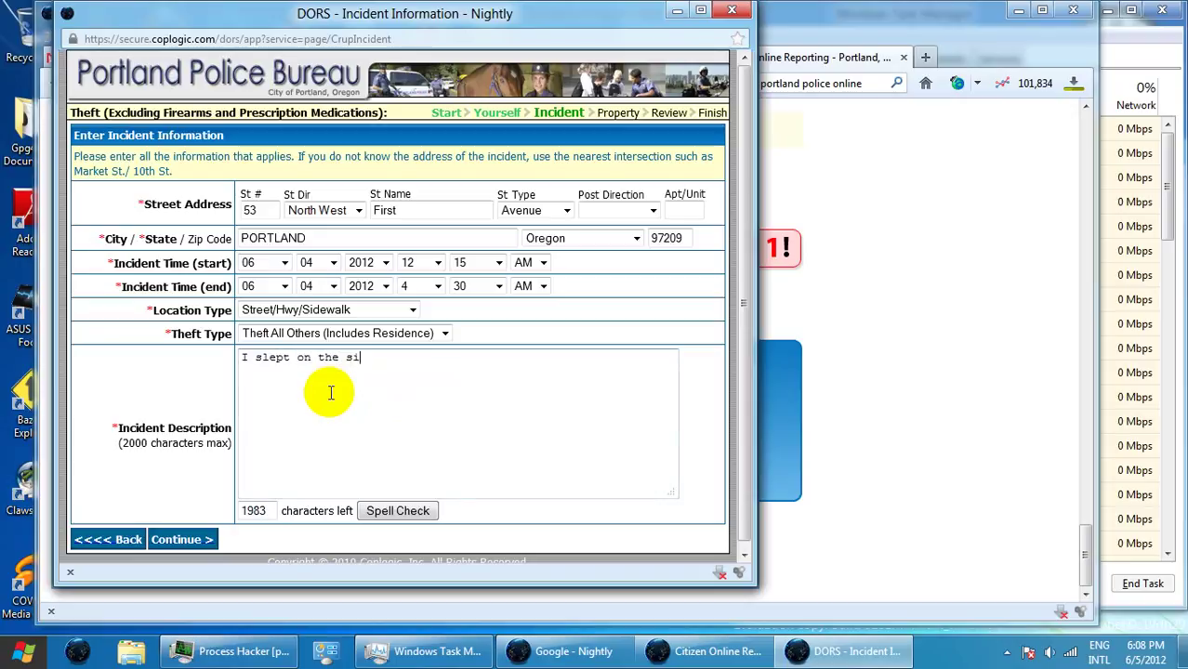
{"action": "type", "text": "dewalk on Couch St"}
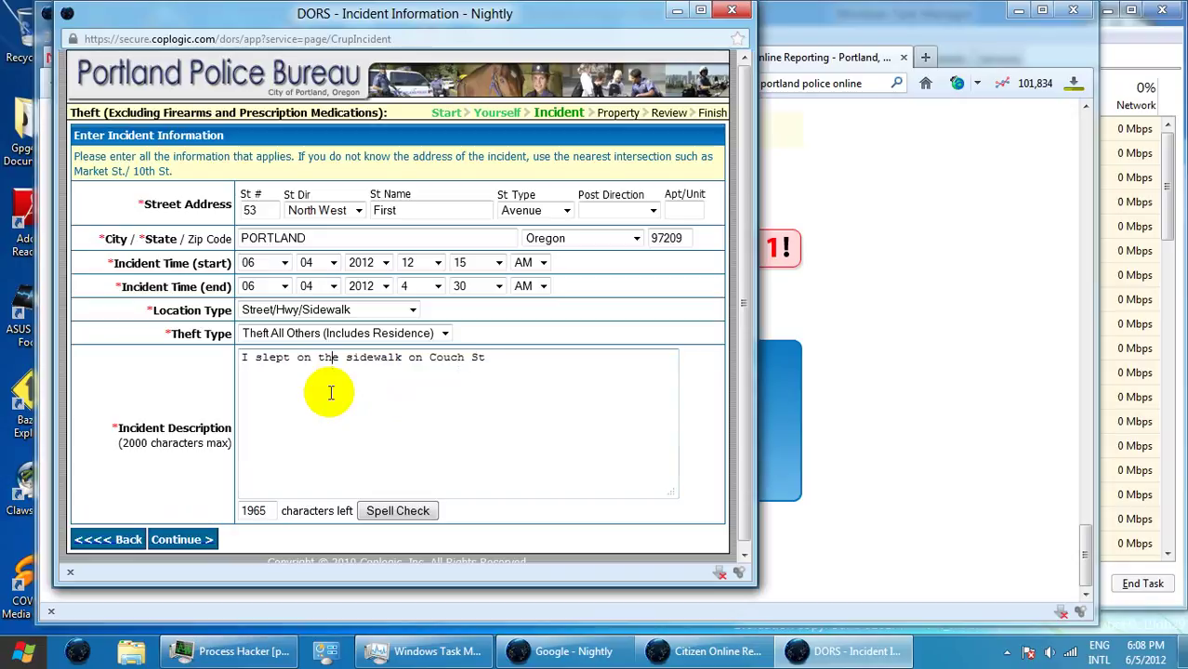
{"action": "left_click", "coordinate": [509, 369]}
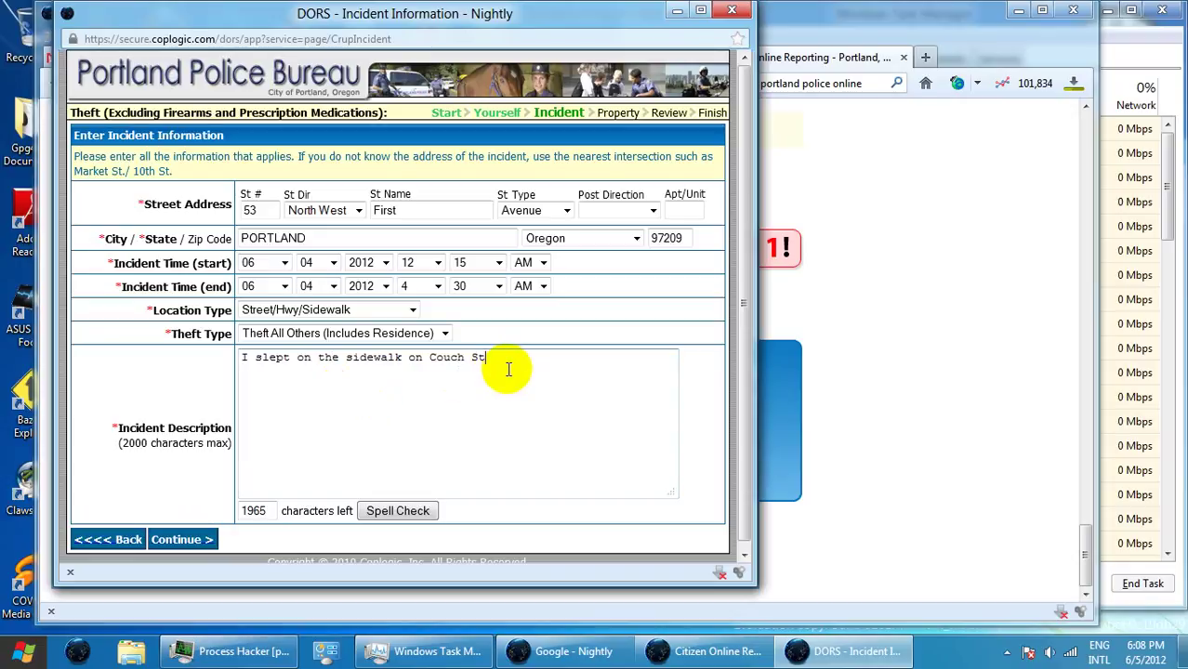
{"action": "type", "text": ". near People"}
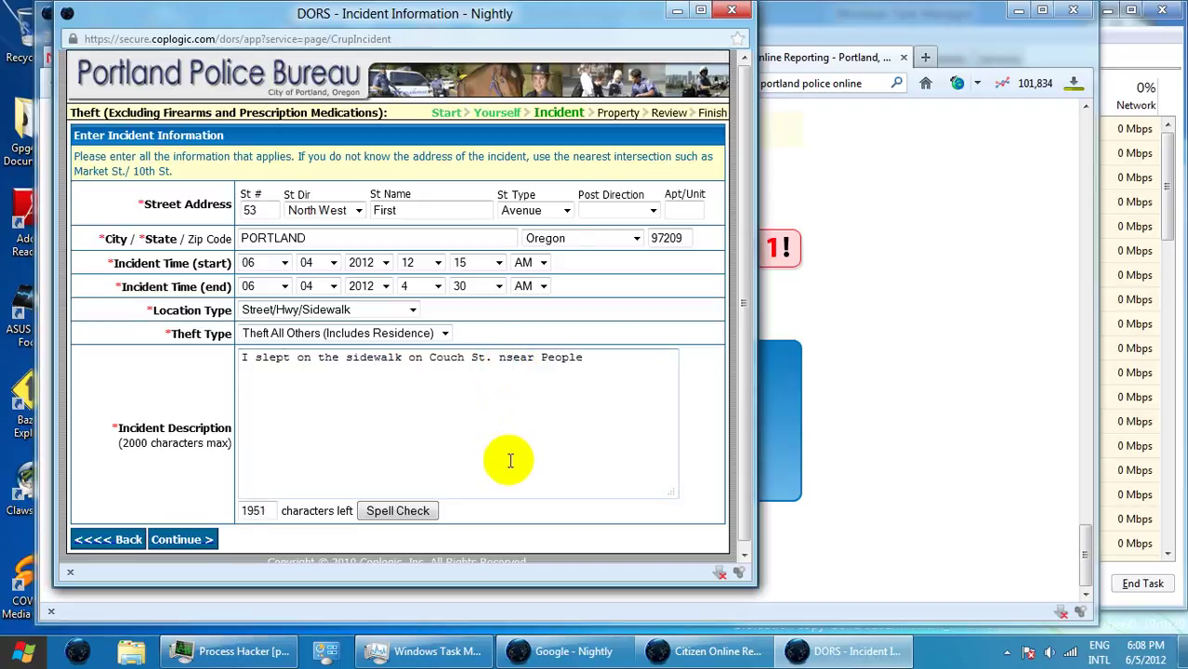
{"action": "key", "text": "BackSpace"}
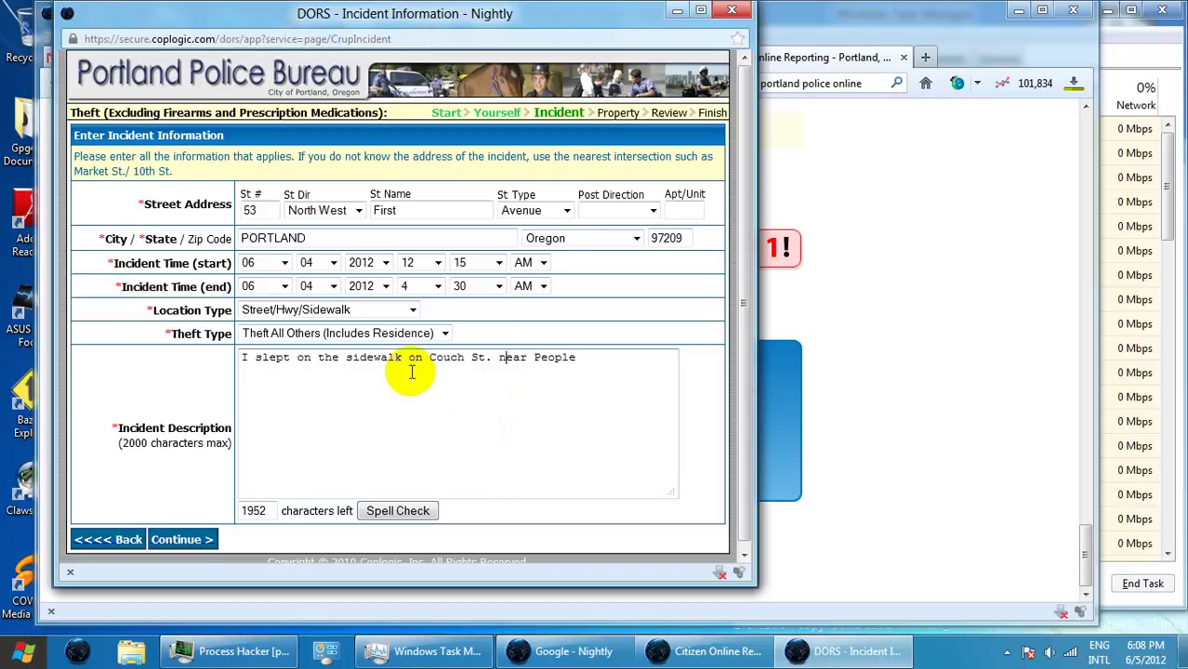
{"action": "left_click", "coordinate": [412, 372]}
{"action": "left_click", "coordinate": [411, 373], "text": "shift"}
{"action": "key", "text": "End"}
{"action": "type", "text": "s"}
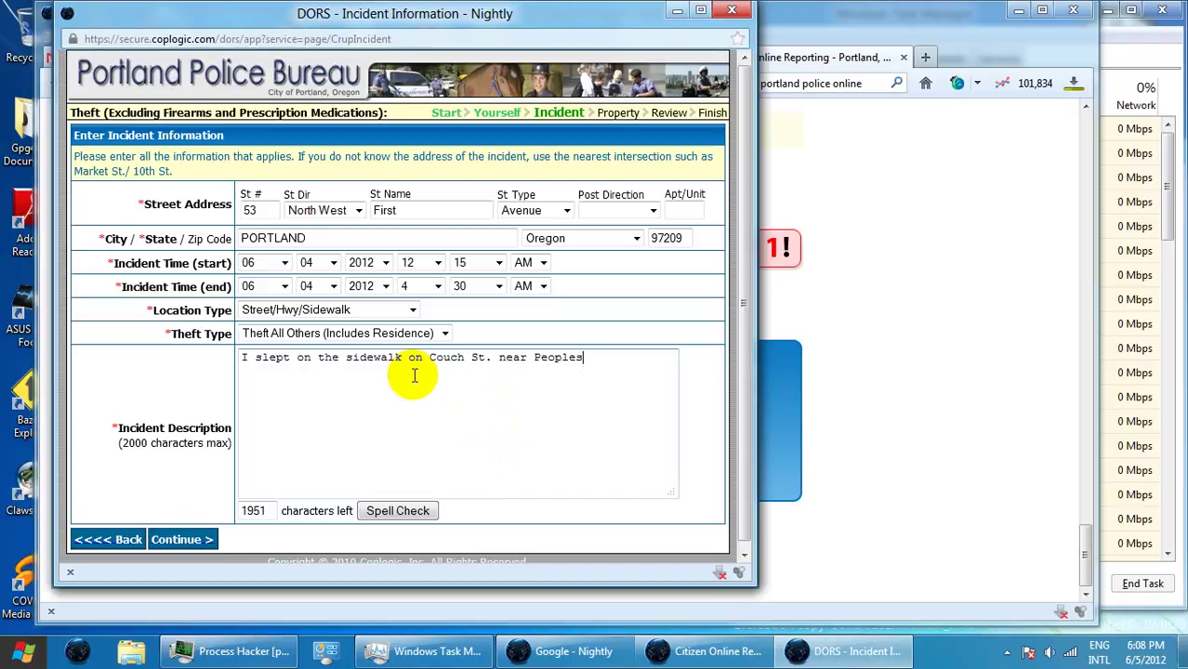
{"action": "type", "text": " Sandwich of Portland"}
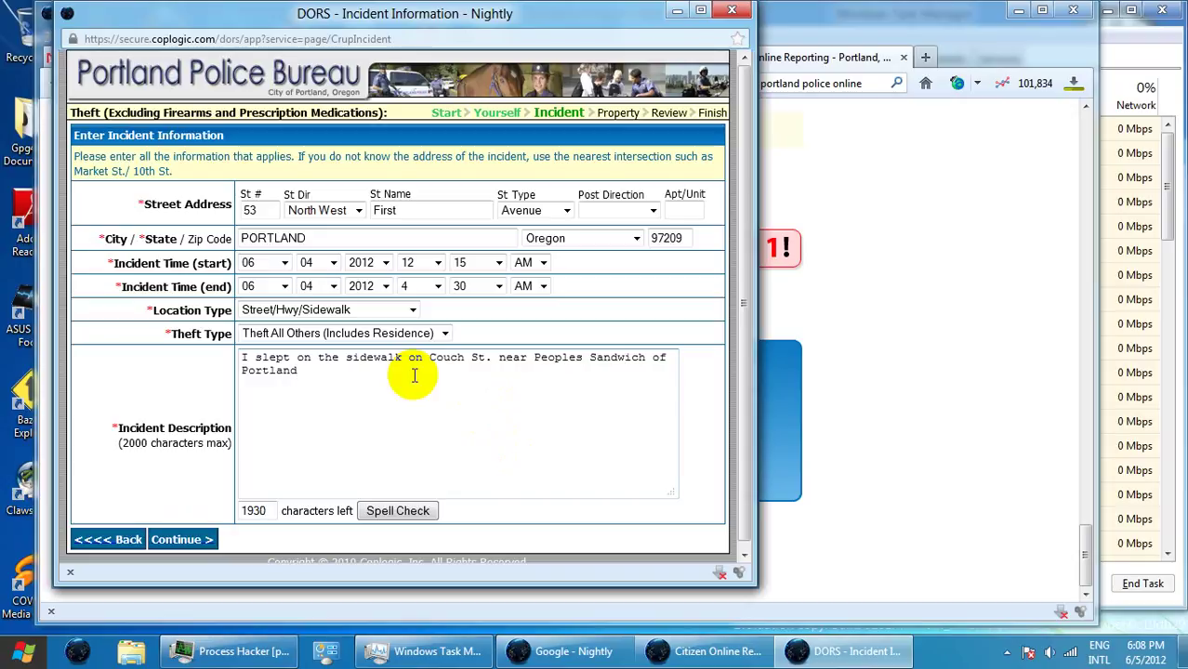
{"action": "type", "text": "."}
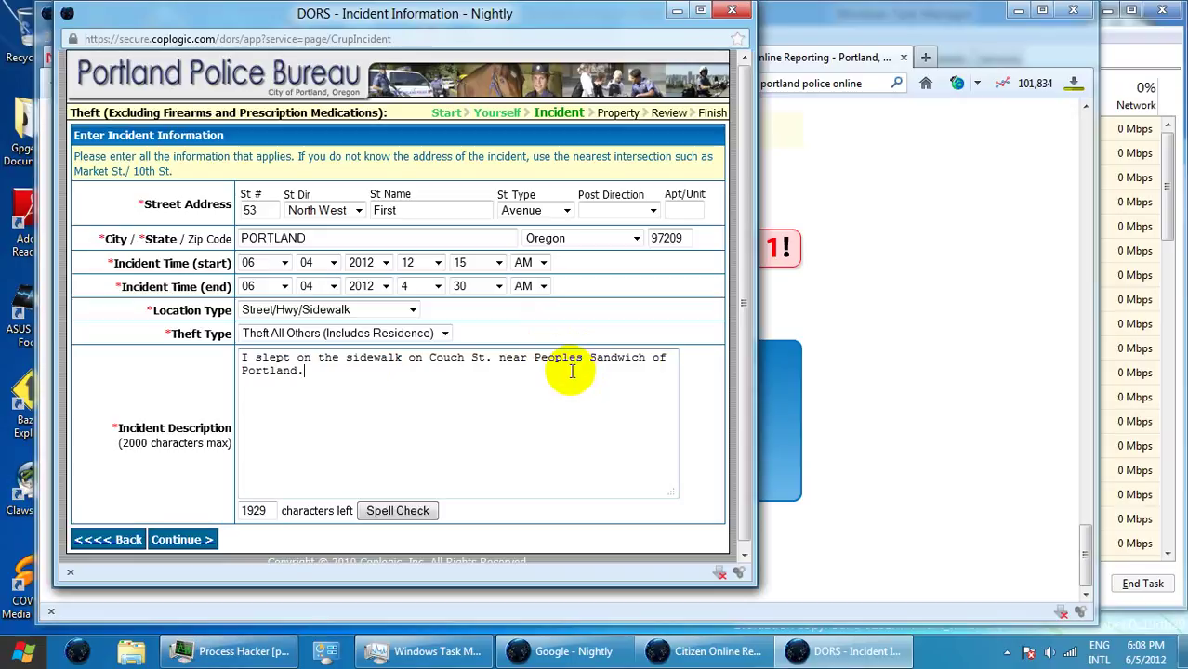
- Continue the description: 'When I woke up, my tote bag was stolen.'
{"action": "type", "text": "'"}
{"action": "key", "text": "BackSpace"}
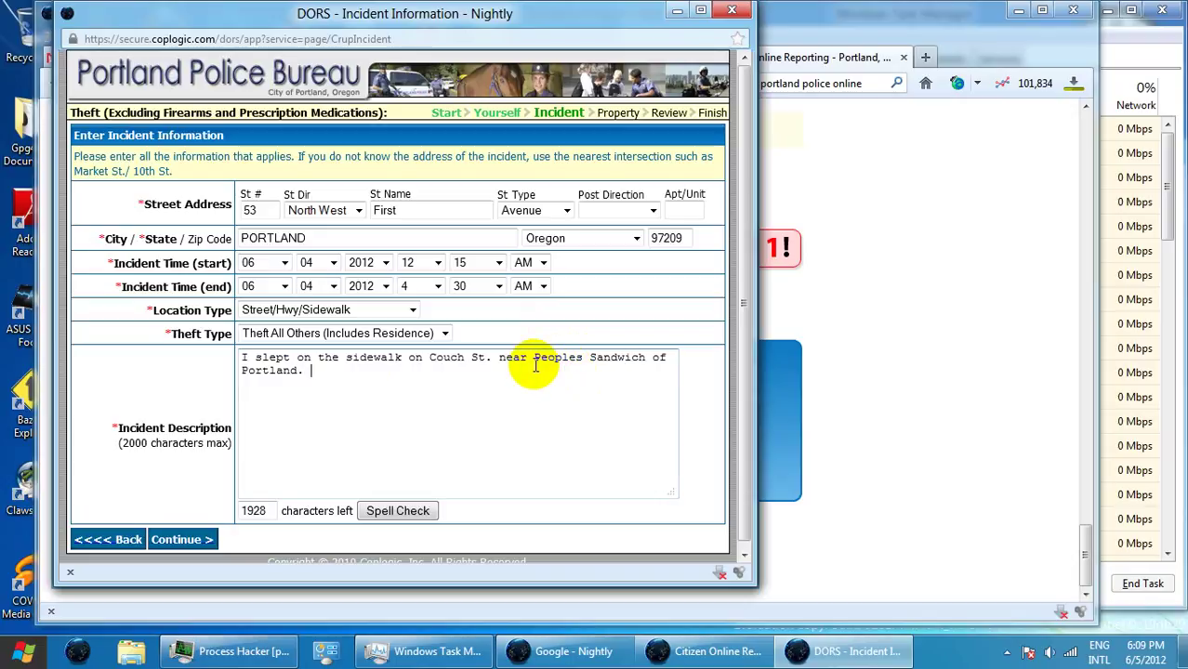
{"action": "type", "text": "wH"}
{"action": "key", "text": "BackSpace"}
{"action": "key", "text": "BackSpace"}
{"action": "type", "text": "When I wolk"}
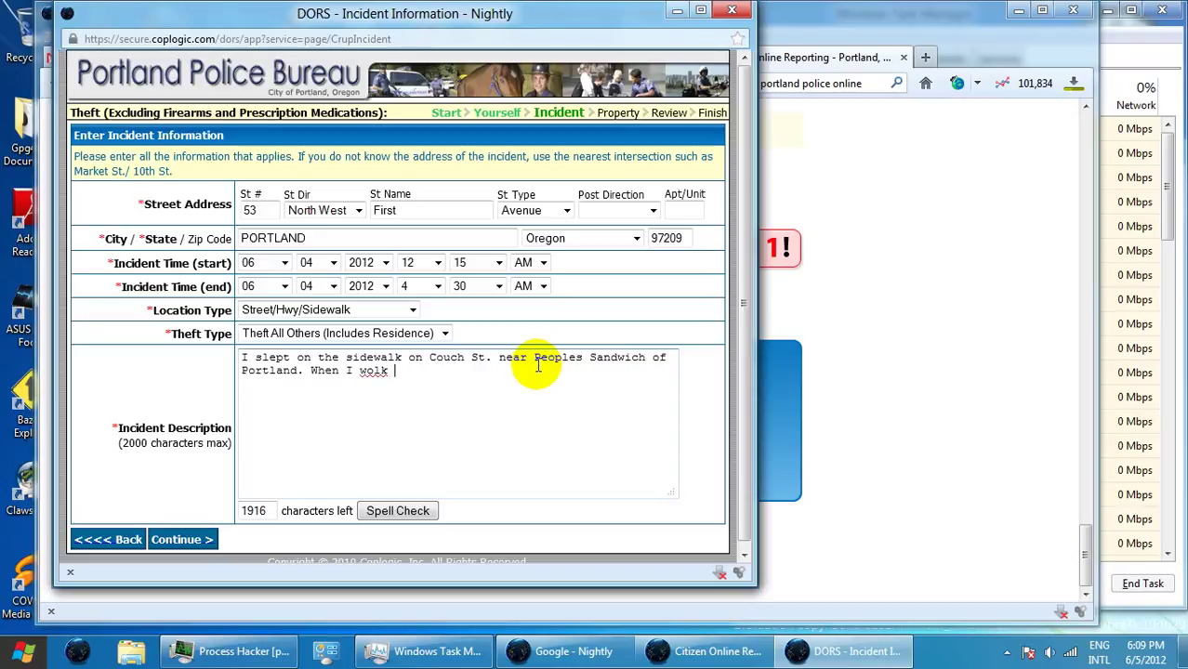
{"action": "key", "text": "BackSpace"}
{"action": "key", "text": "BackSpace"}
{"action": "key", "text": "BackSpace"}
{"action": "key", "text": "BackSpace"}
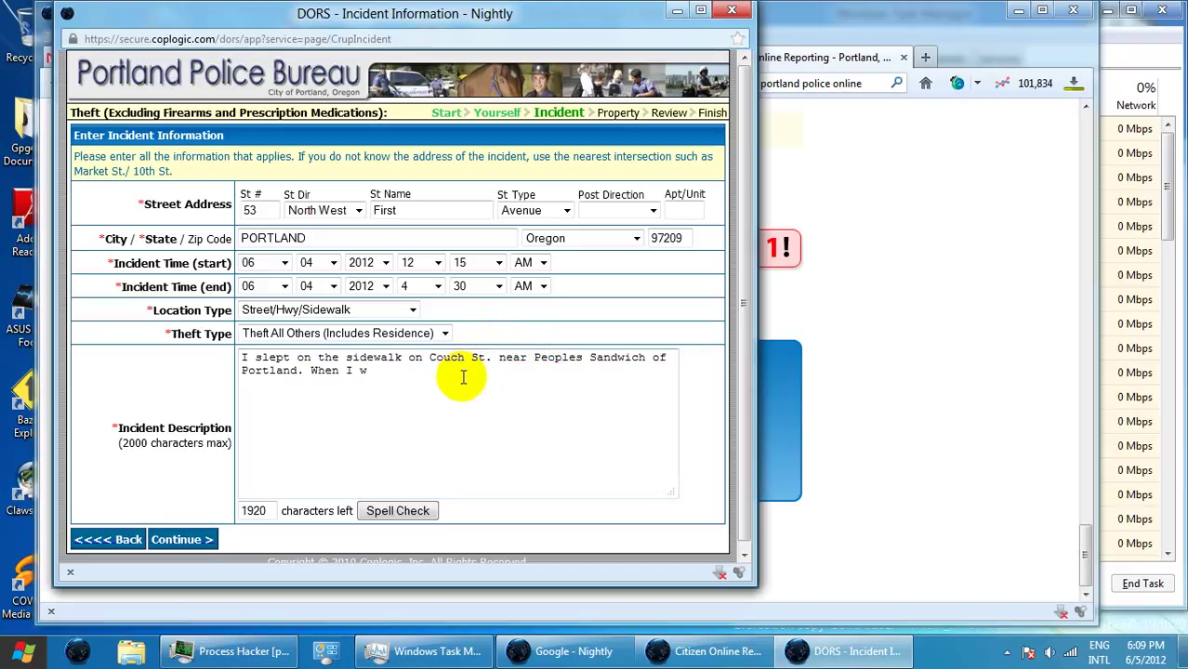
{"action": "type", "text": "aked"}
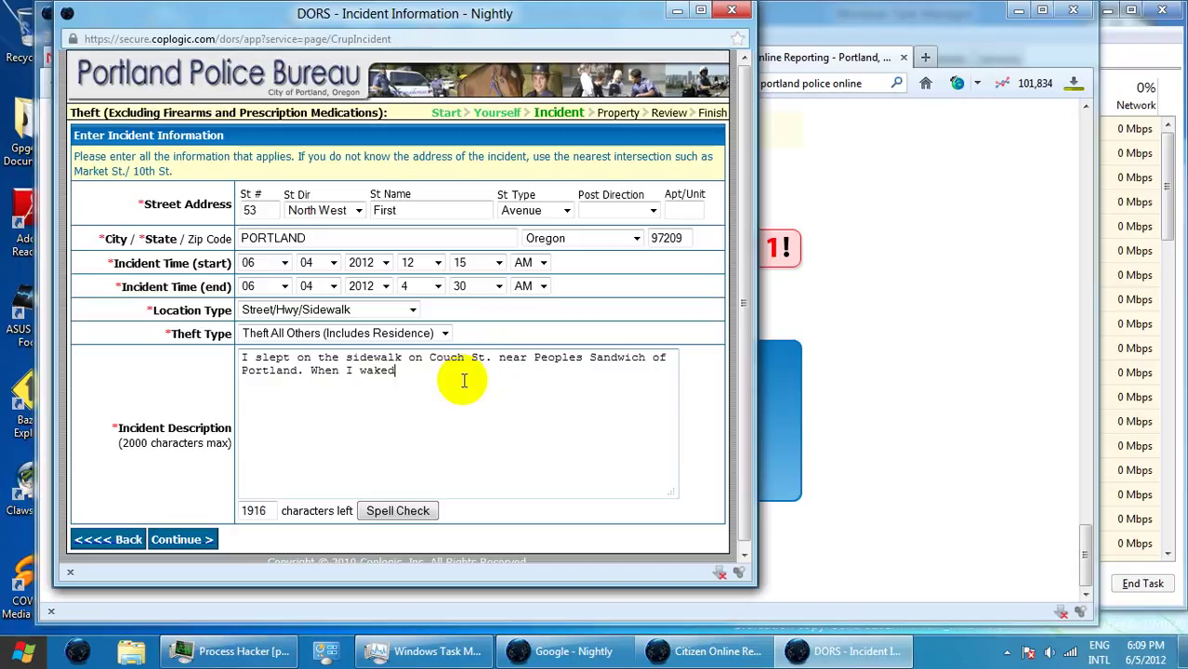
{"action": "key", "text": "BackSpace"}
{"action": "key", "text": "BackSpace"}
{"action": "key", "text": "BackSpace"}
{"action": "key", "text": "BackSpace"}
{"action": "key", "text": "BackSpace"}
{"action": "type", "text": "woke up, my tote bag"}
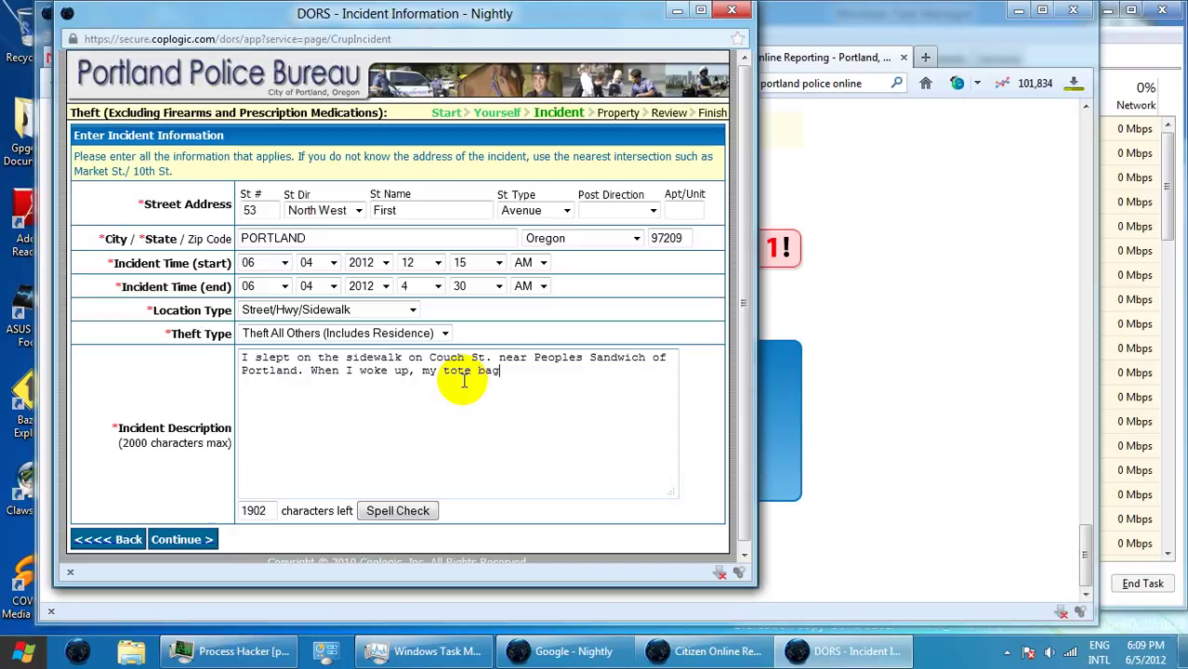
{"action": "type", "text": " was stolen. I took"}
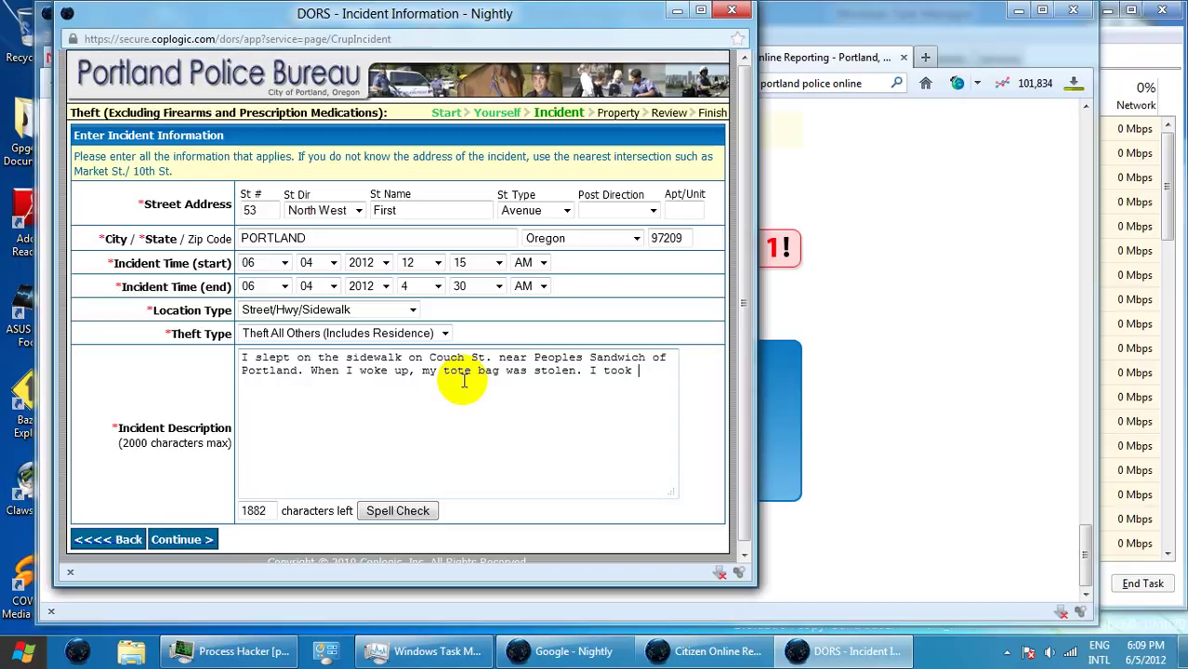
- Correct the misspelled 'tote', end the sentence with 'photos.' and start a new line
{"action": "left_click", "coordinate": [463, 372]}
{"action": "type", "text": "h"}
{"action": "double_click", "coordinate": [461, 374]}
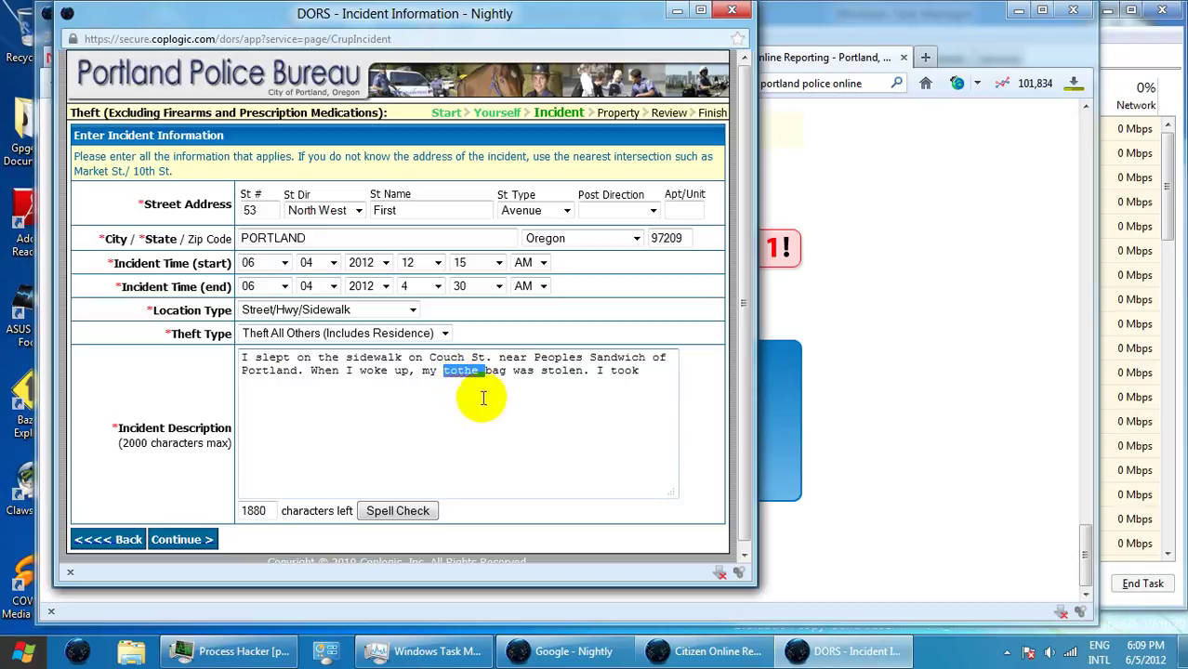
{"action": "key", "text": "Left"}
{"action": "key", "text": "Right"}
{"action": "key", "text": "Right"}
{"action": "key", "text": "Right"}
{"action": "key", "text": "shift+Right"}
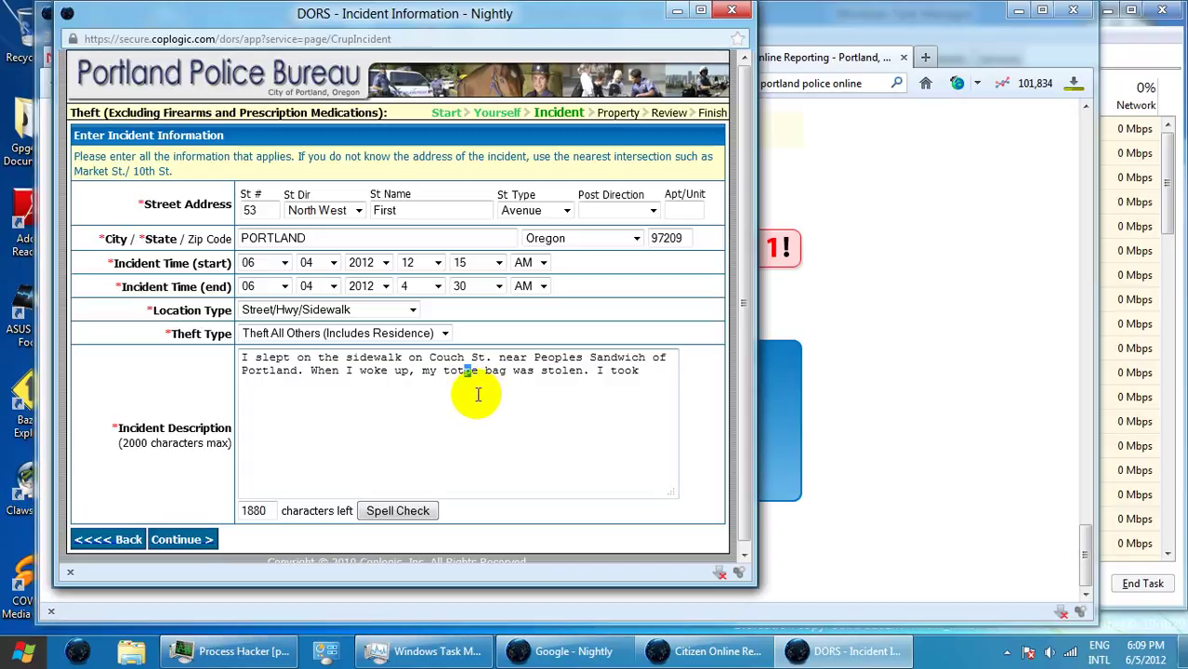
{"action": "key", "text": "Delete"}
{"action": "left_click", "coordinate": [660, 371]}
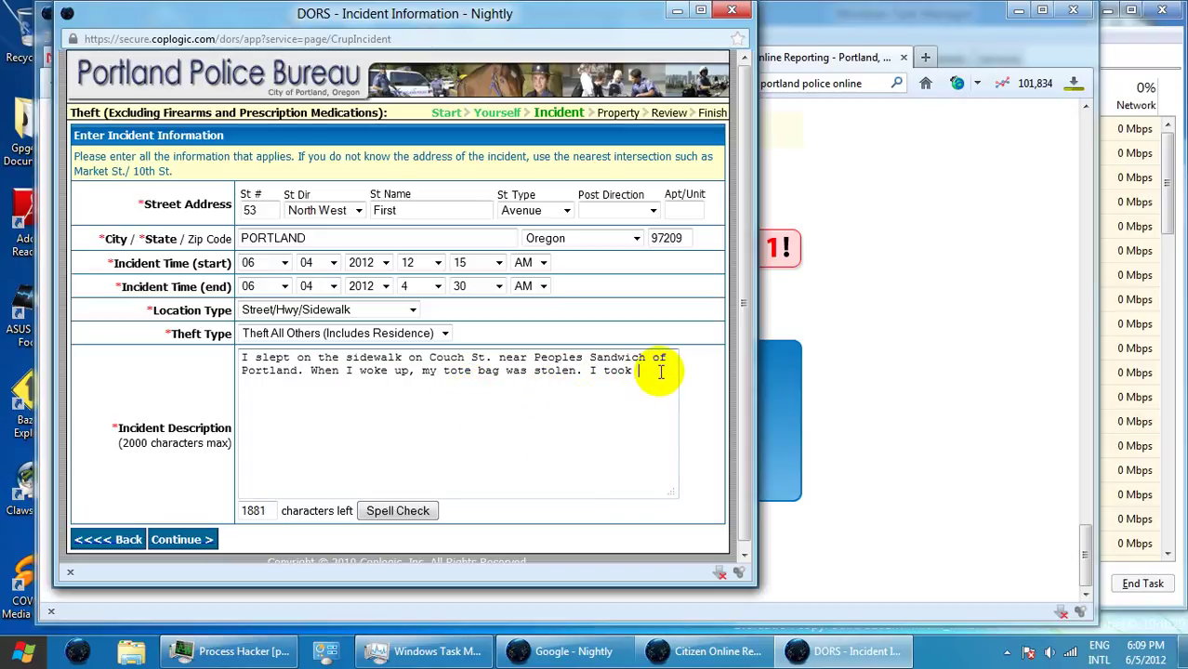
{"action": "type", "text": "photos."}
{"action": "key", "text": "Return"}
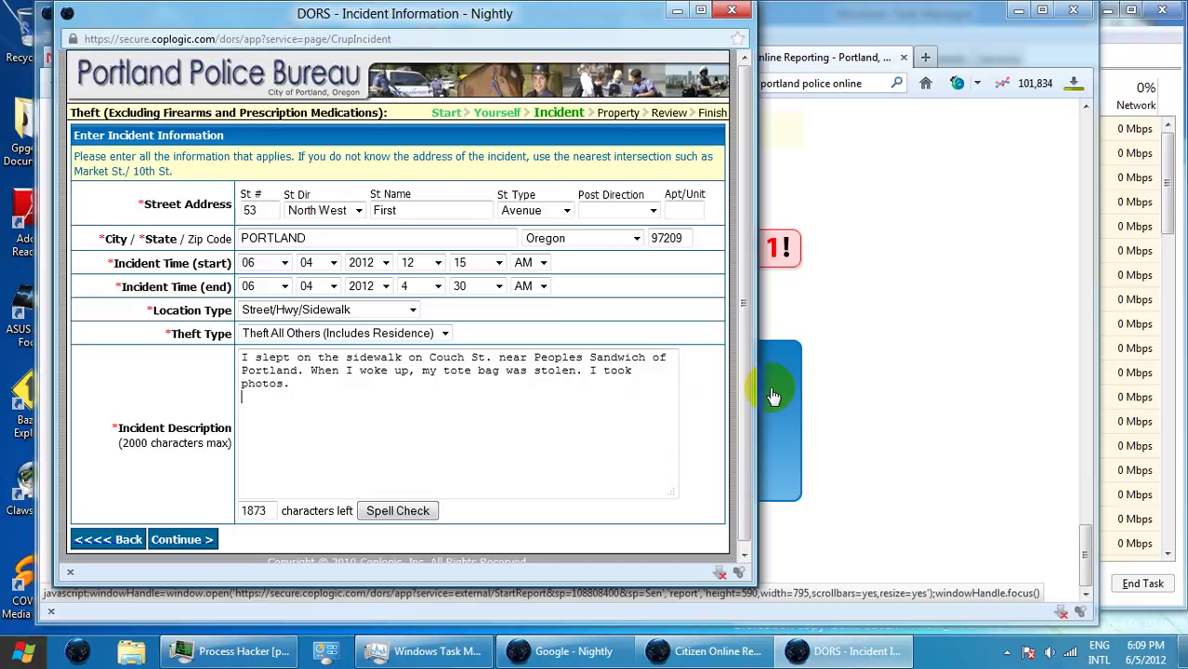
- Type 'Blog with photos:' on the description's new line
{"action": "left_click", "coordinate": [820, 433]}
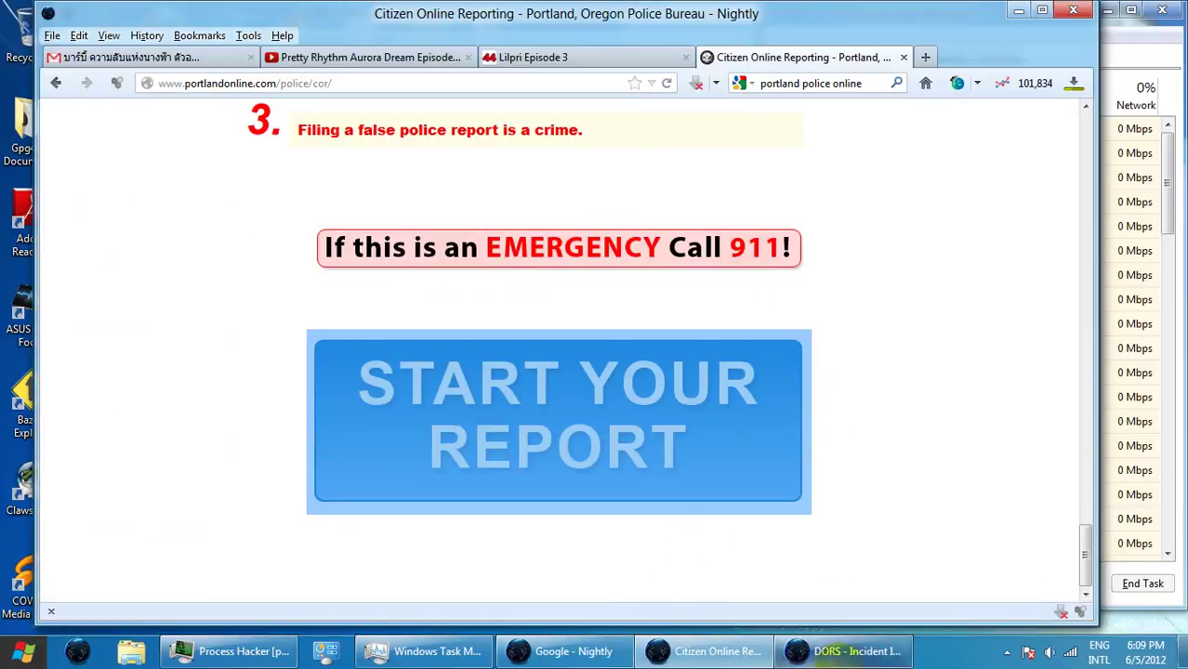
{"action": "left_click", "coordinate": [847, 651]}
{"action": "type", "text": "B"}
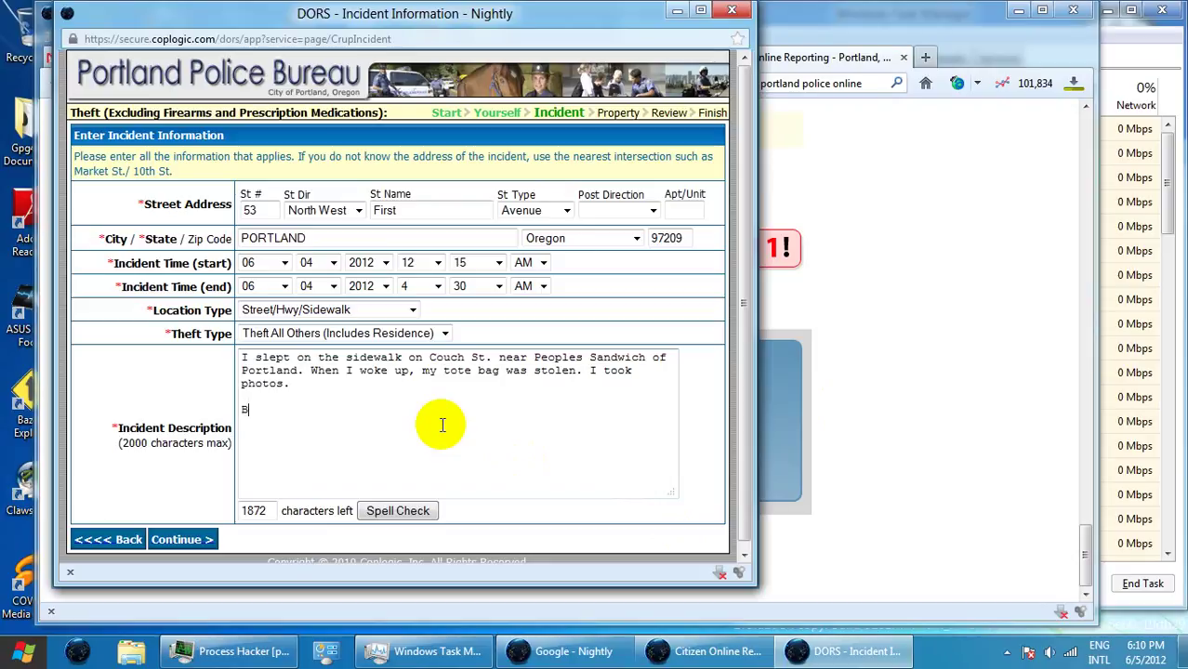
{"action": "type", "text": "log with photo"}
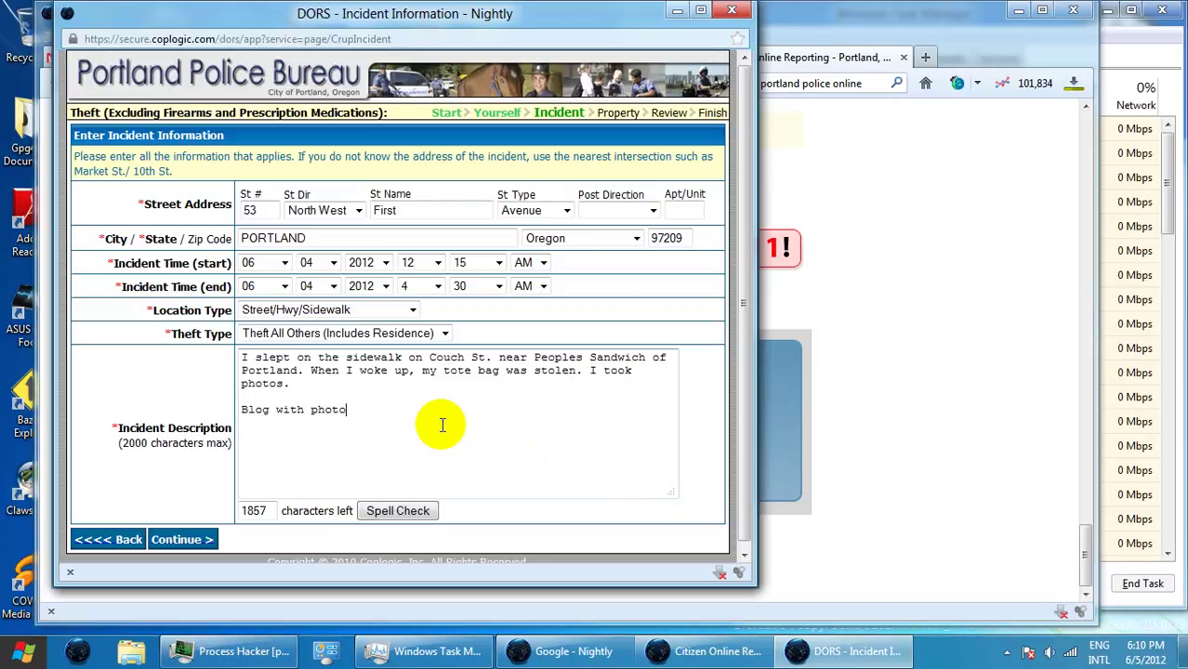
{"action": "type", "text": "s:"}
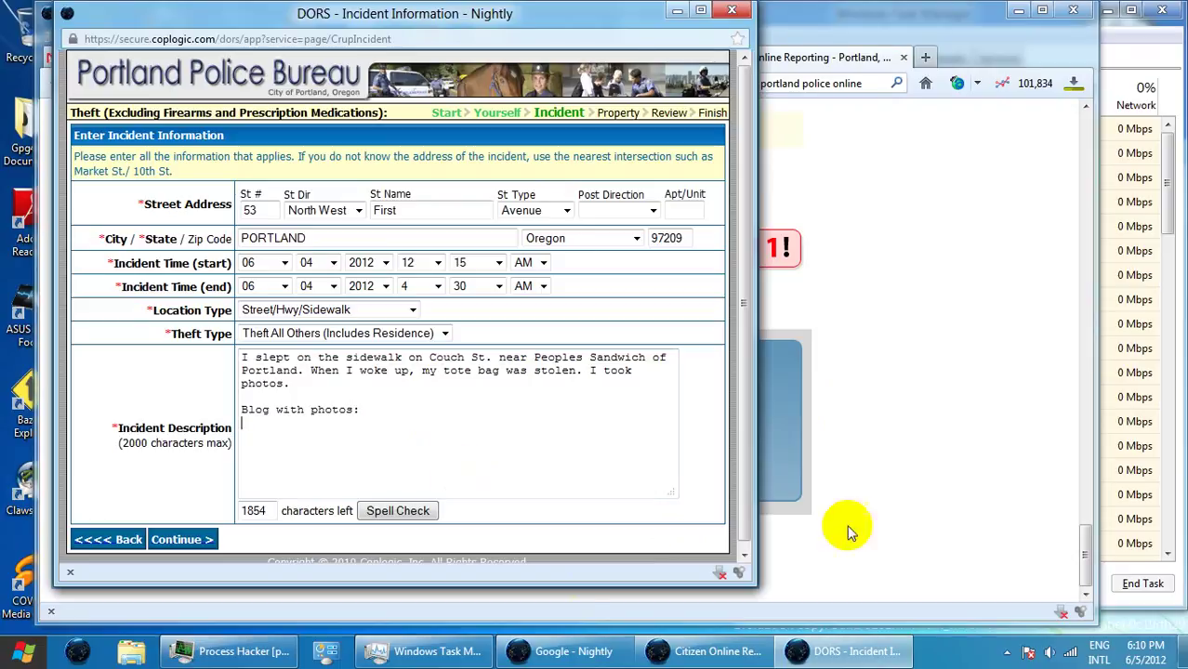
{"action": "left_click", "coordinate": [944, 36]}
- Open the WordPress.com blog in a new tab via the 'wor' address-bar suggestion
{"action": "left_click", "coordinate": [926, 56]}
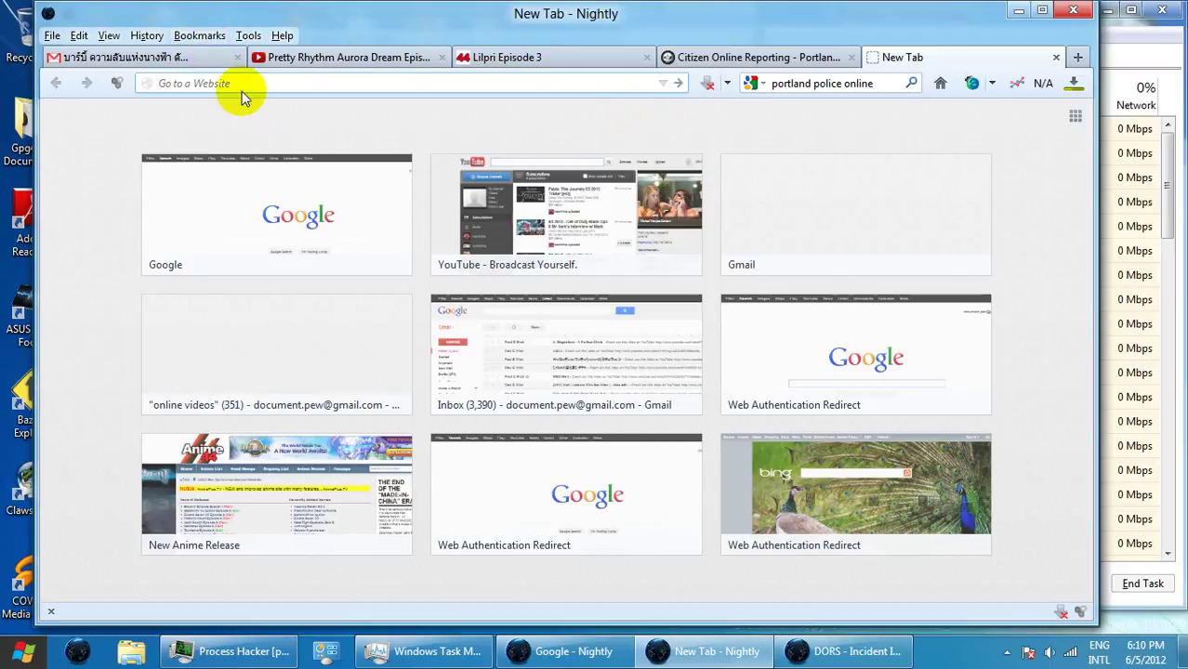
{"action": "type", "text": "wordpress.com/"}
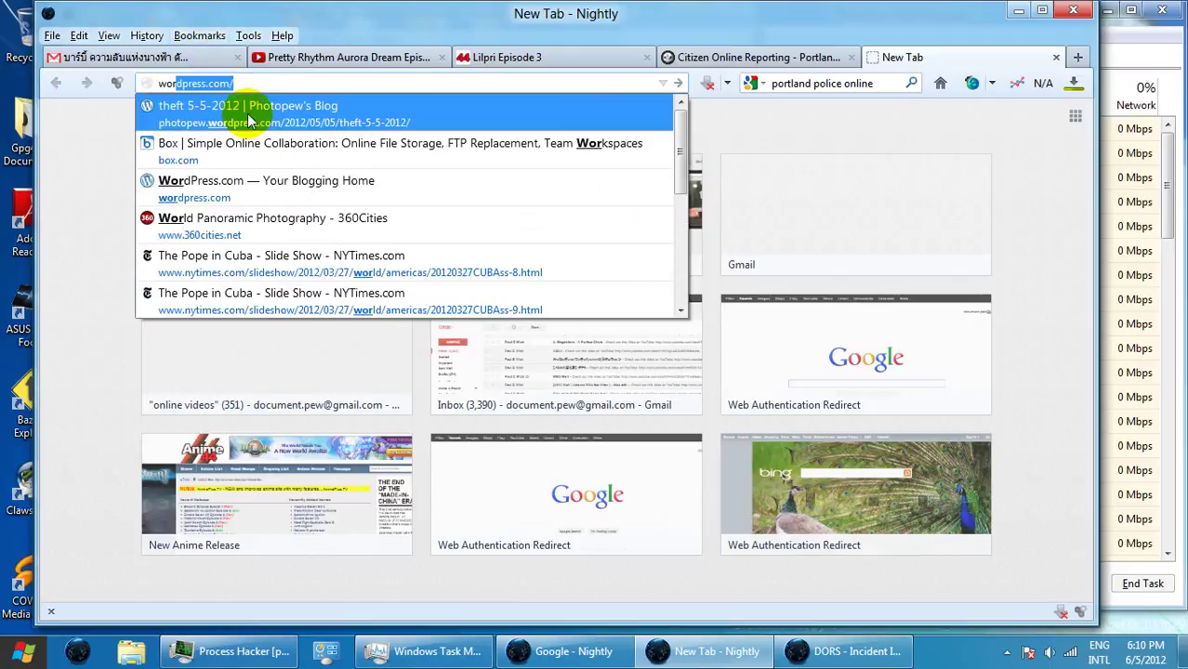
{"action": "left_click", "coordinate": [249, 121]}
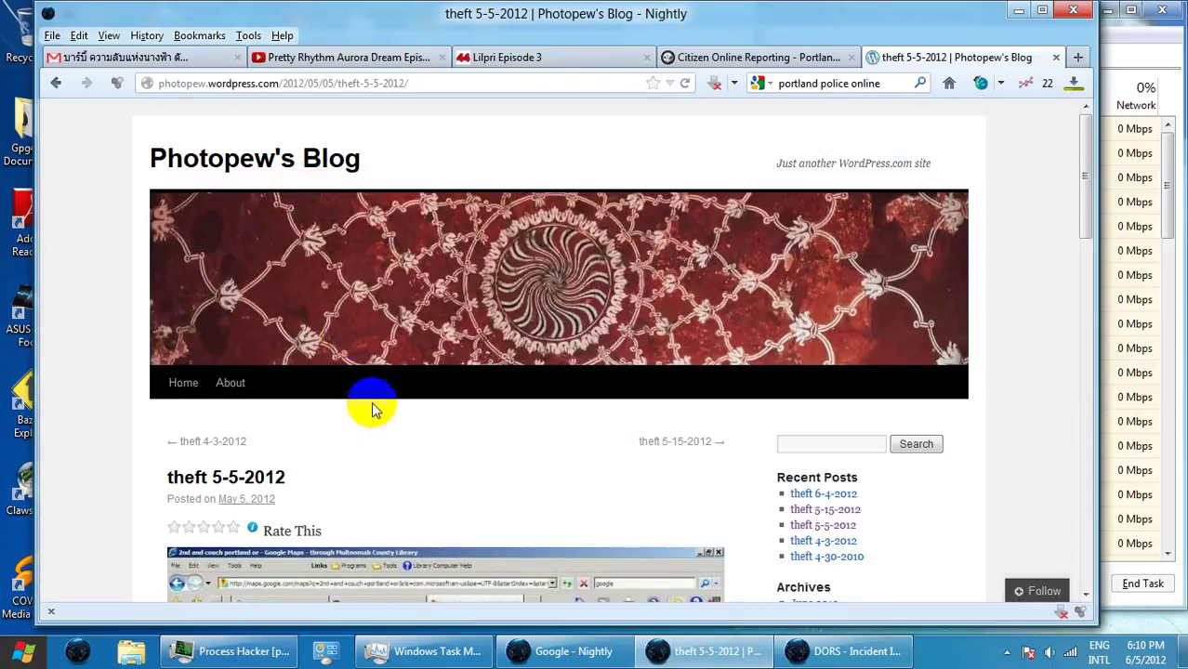
{"action": "scroll", "coordinate": [381, 483], "scroll_direction": "down", "scroll_amount": 3}
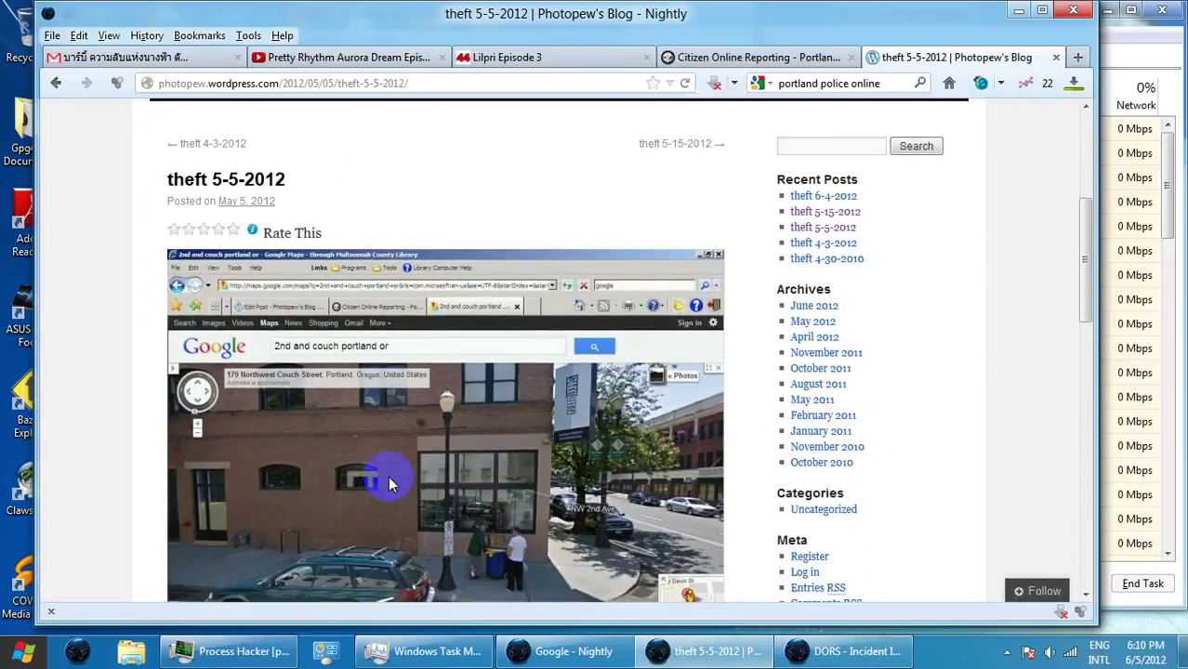
{"action": "scroll", "coordinate": [389, 474], "scroll_direction": "down", "scroll_amount": 1}
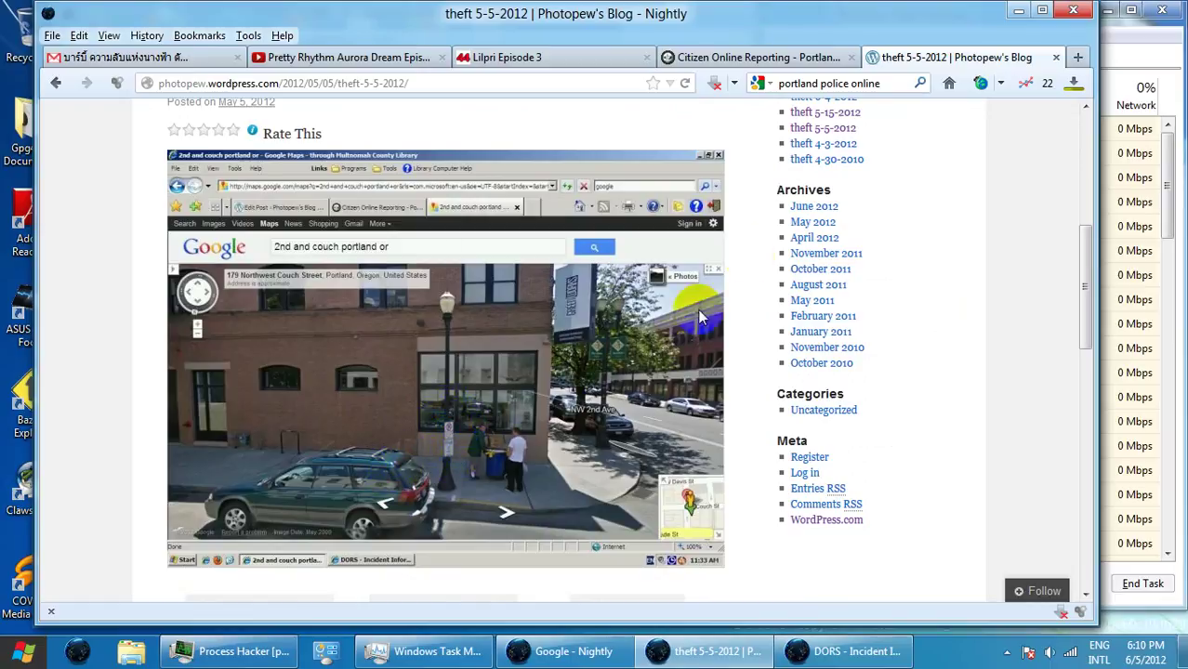
{"action": "scroll", "coordinate": [796, 195], "scroll_direction": "up", "scroll_amount": 1}
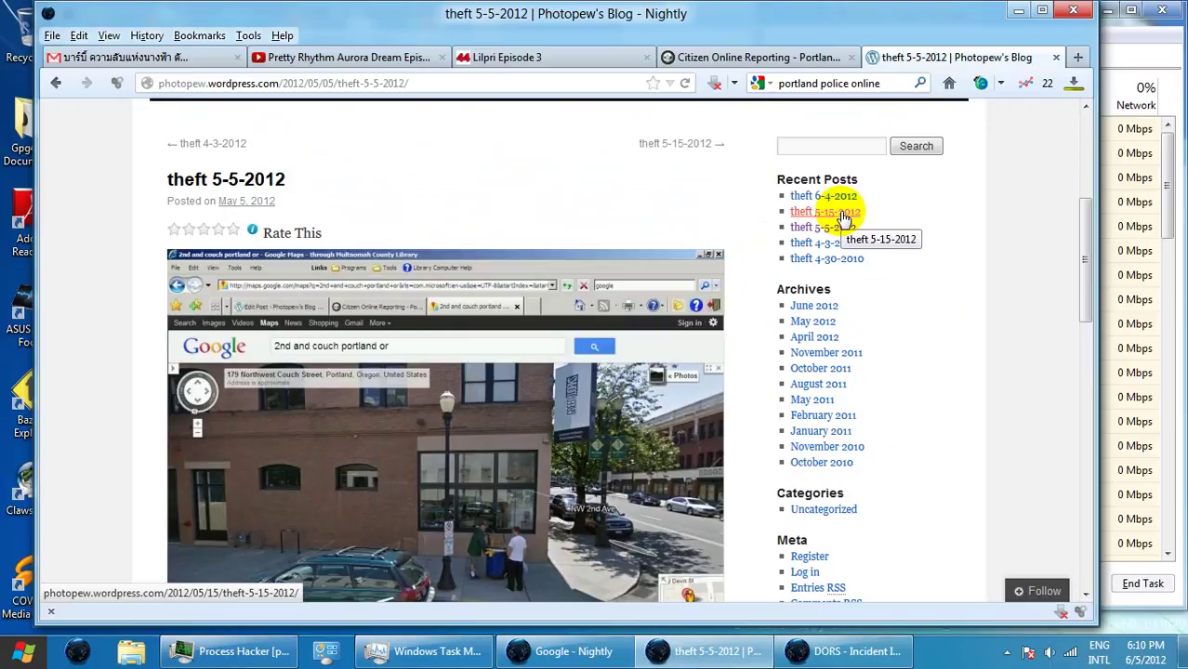
- Open the theft 6-4-2012 post from Recent Posts and copy its web address
{"action": "left_click", "coordinate": [825, 197]}
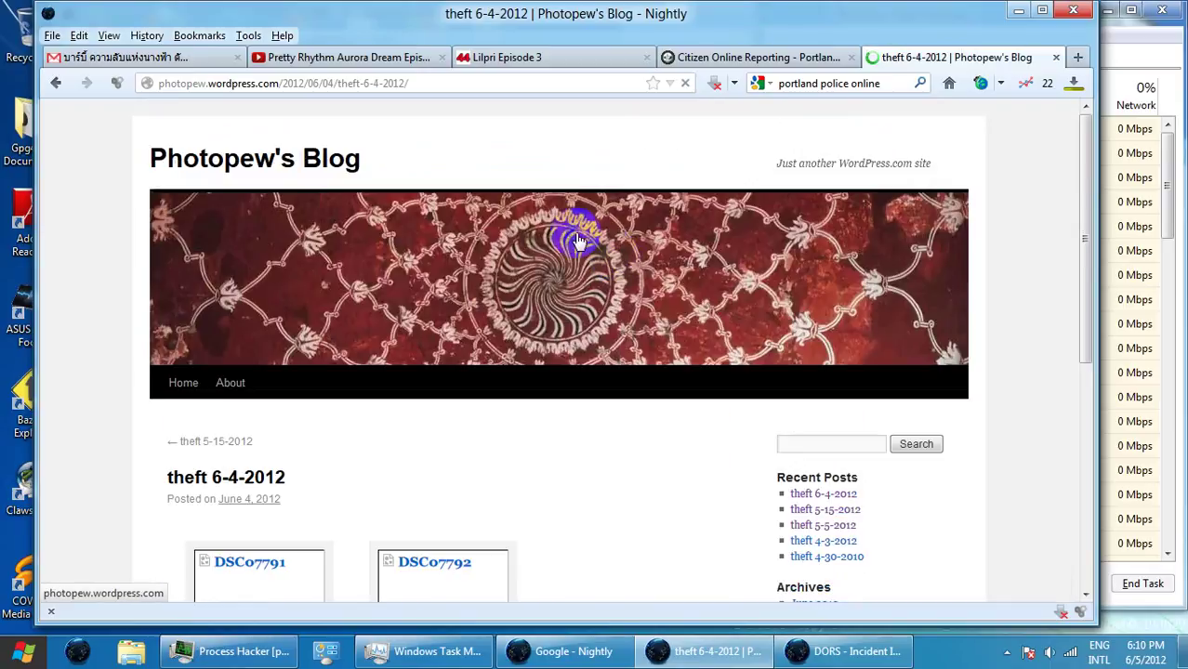
{"action": "scroll", "coordinate": [509, 342], "scroll_direction": "down", "scroll_amount": 3}
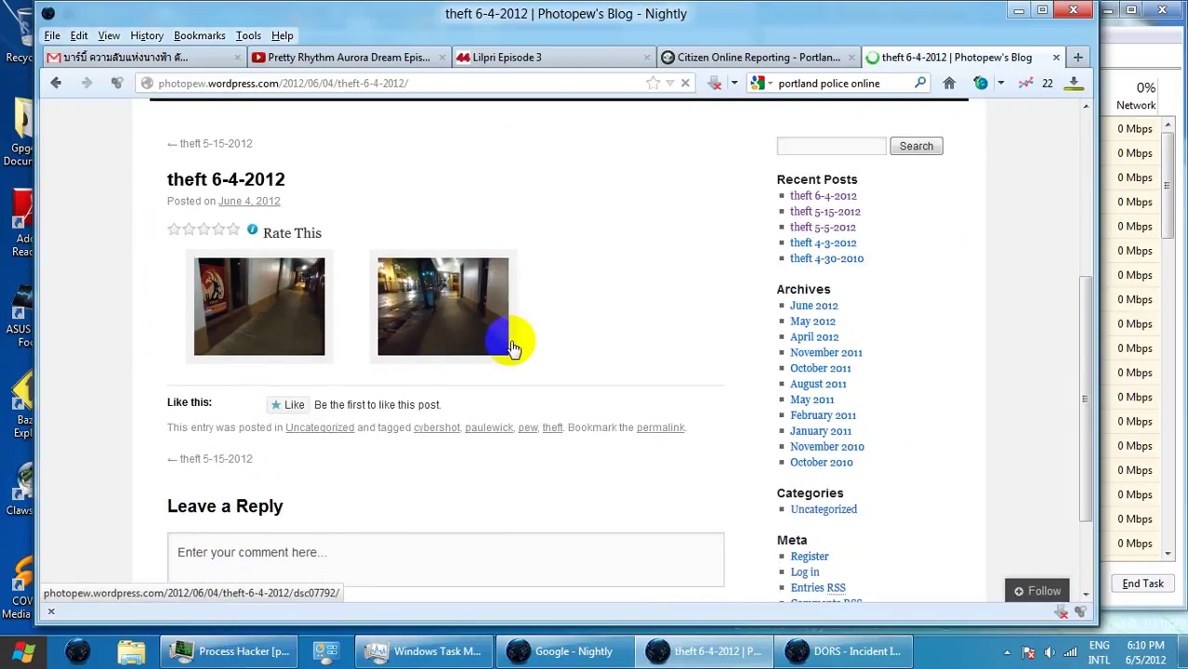
{"action": "scroll", "coordinate": [509, 345], "scroll_direction": "down", "scroll_amount": 1}
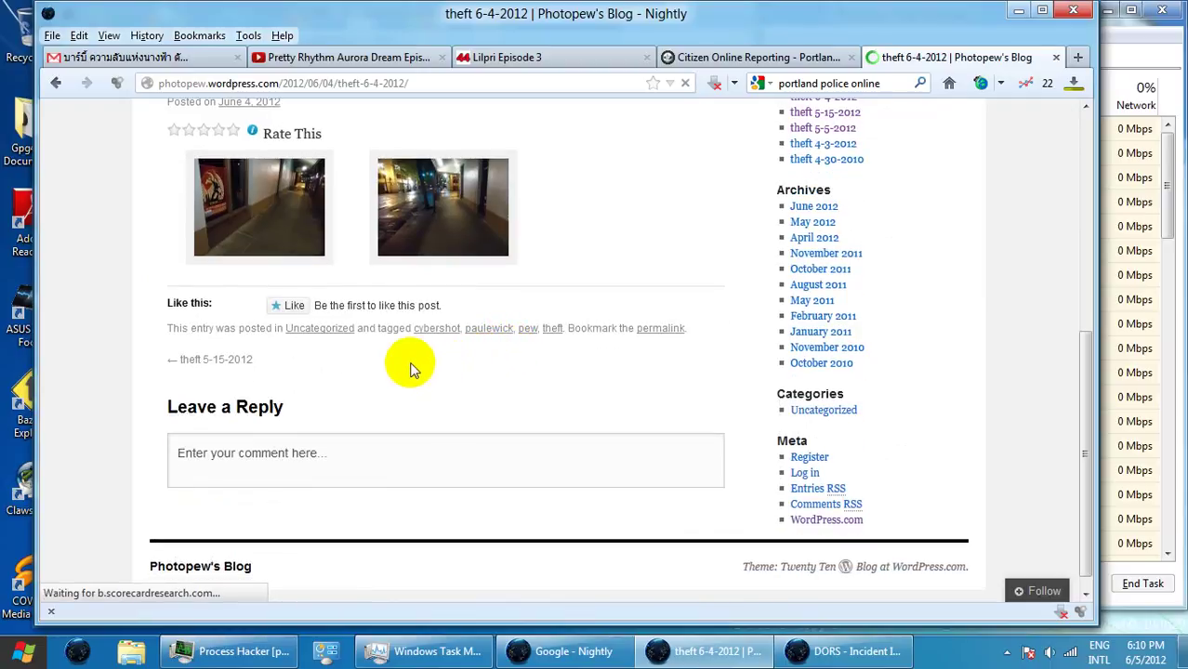
{"action": "left_click", "coordinate": [425, 82]}
{"action": "key", "text": "ctrl+c"}
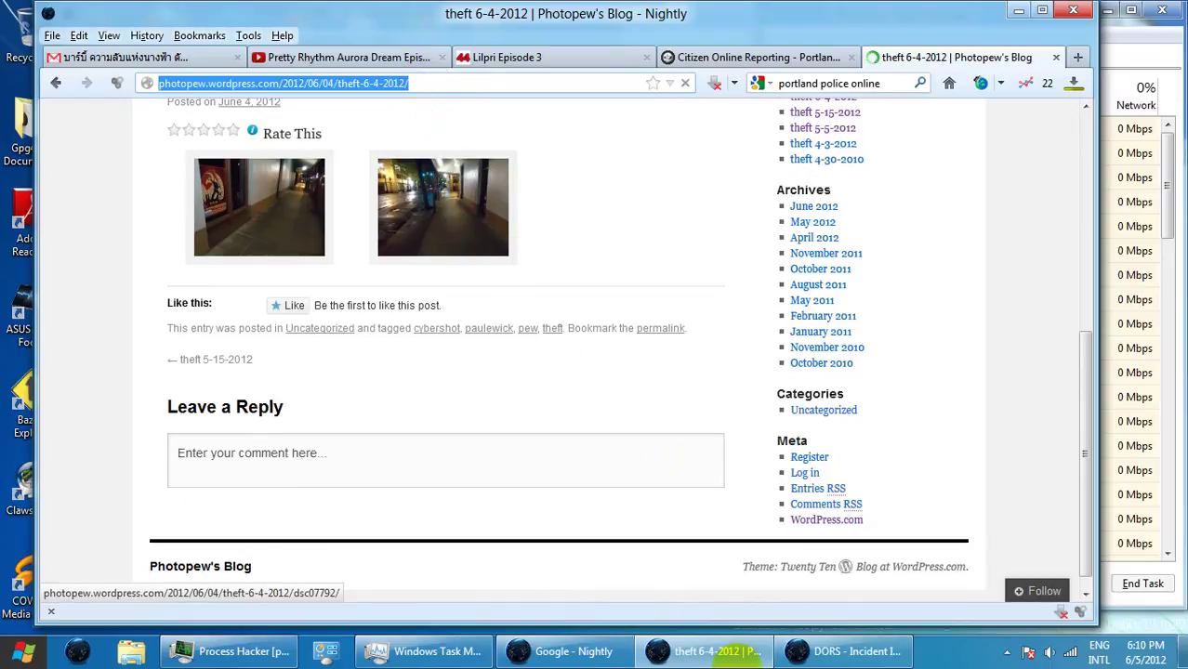
{"action": "left_click", "coordinate": [841, 651]}
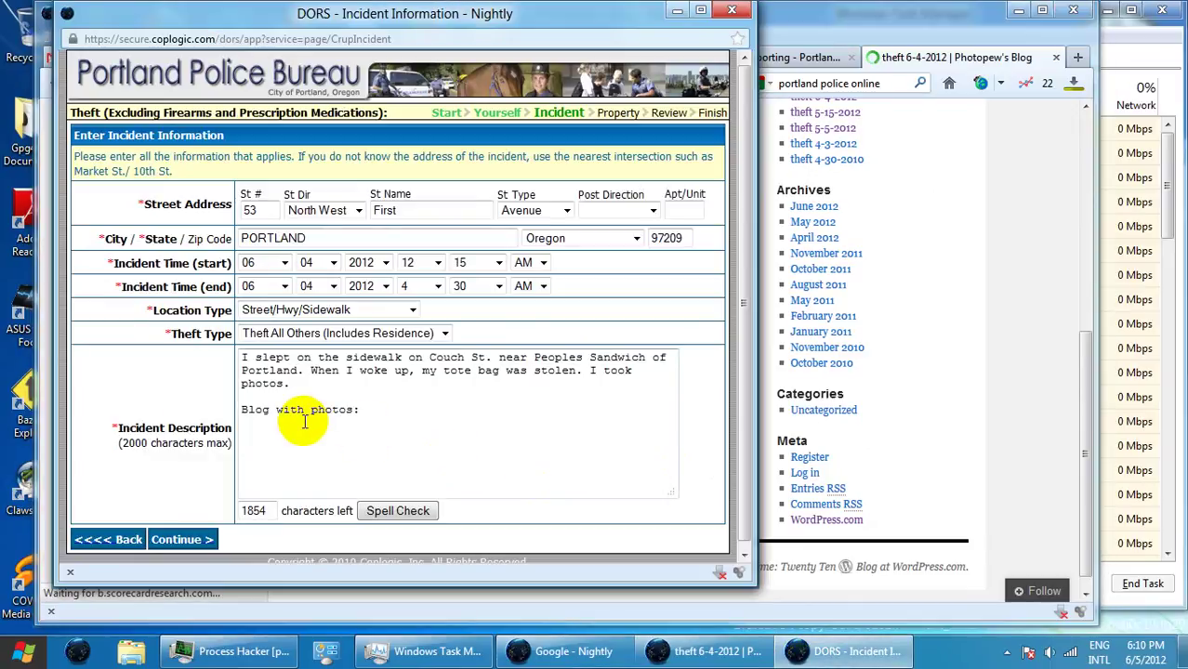
- Paste the post link into the DORS description, then open the theft 6-4-2012 post's permalink
{"action": "key", "text": "ctrl+v"}
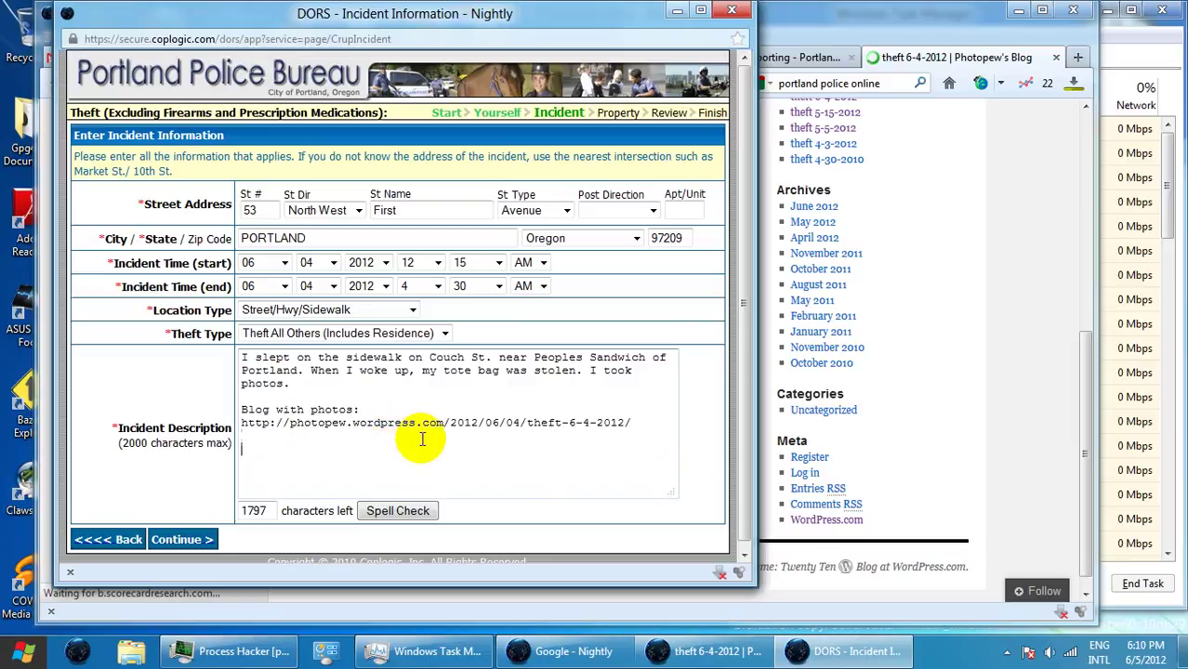
{"action": "left_click", "coordinate": [806, 24]}
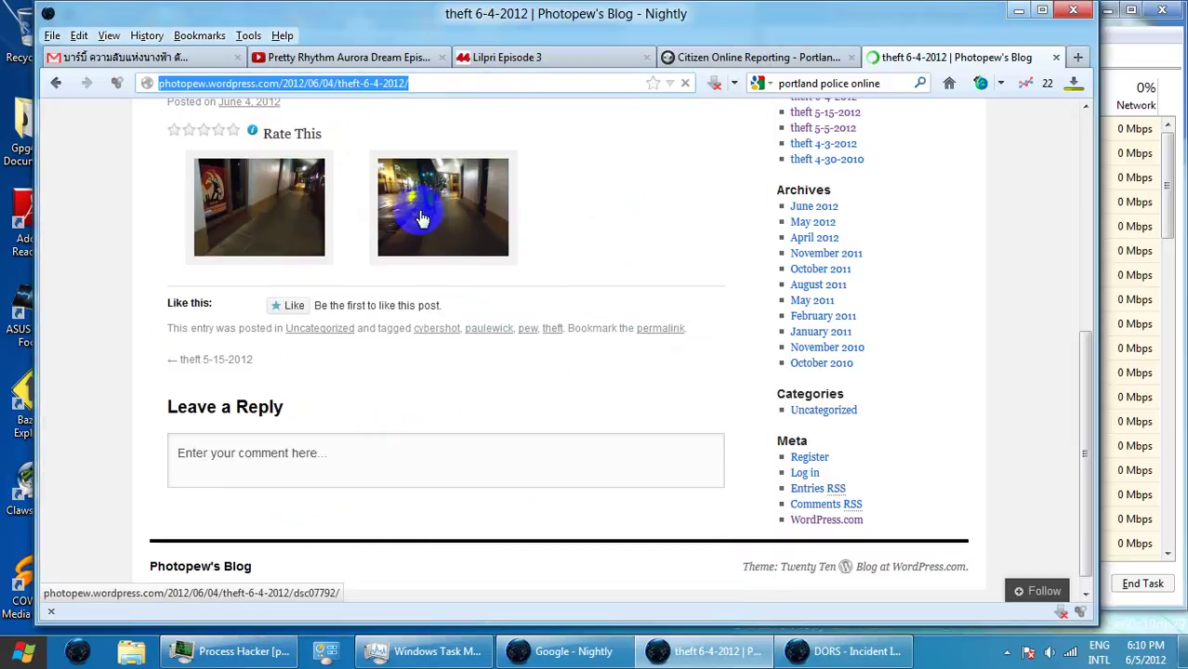
{"action": "scroll", "coordinate": [637, 295], "scroll_direction": "up", "scroll_amount": 5}
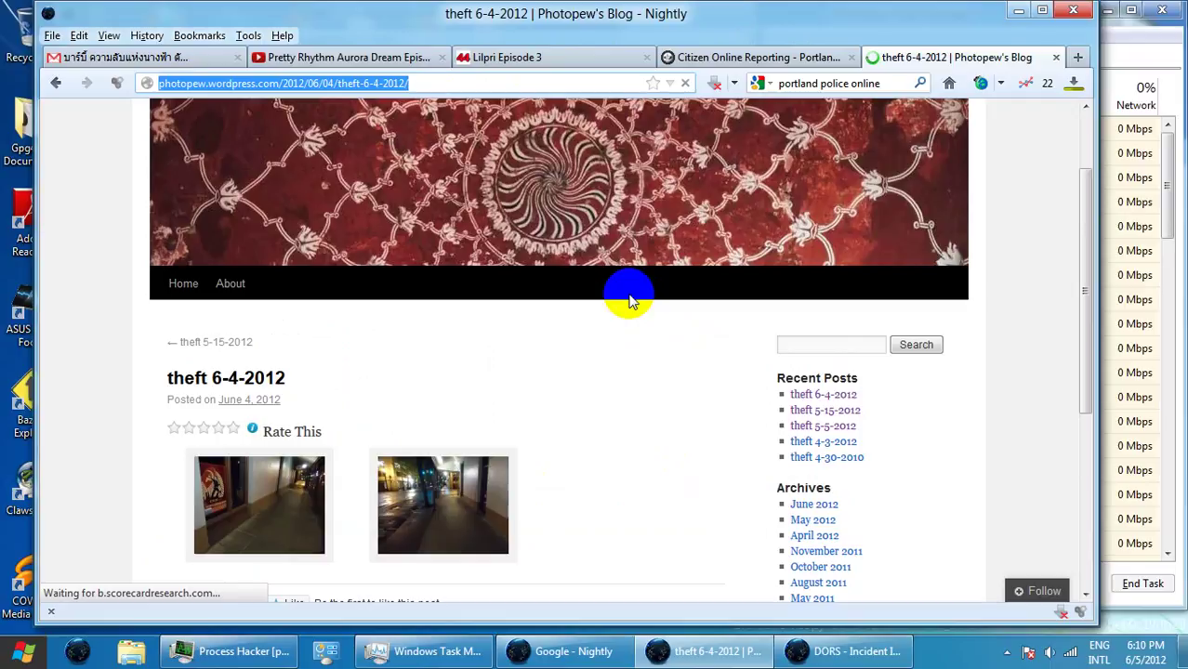
{"action": "scroll", "coordinate": [628, 297], "scroll_direction": "up", "scroll_amount": 2}
{"action": "scroll", "coordinate": [622, 299], "scroll_direction": "down", "scroll_amount": 5}
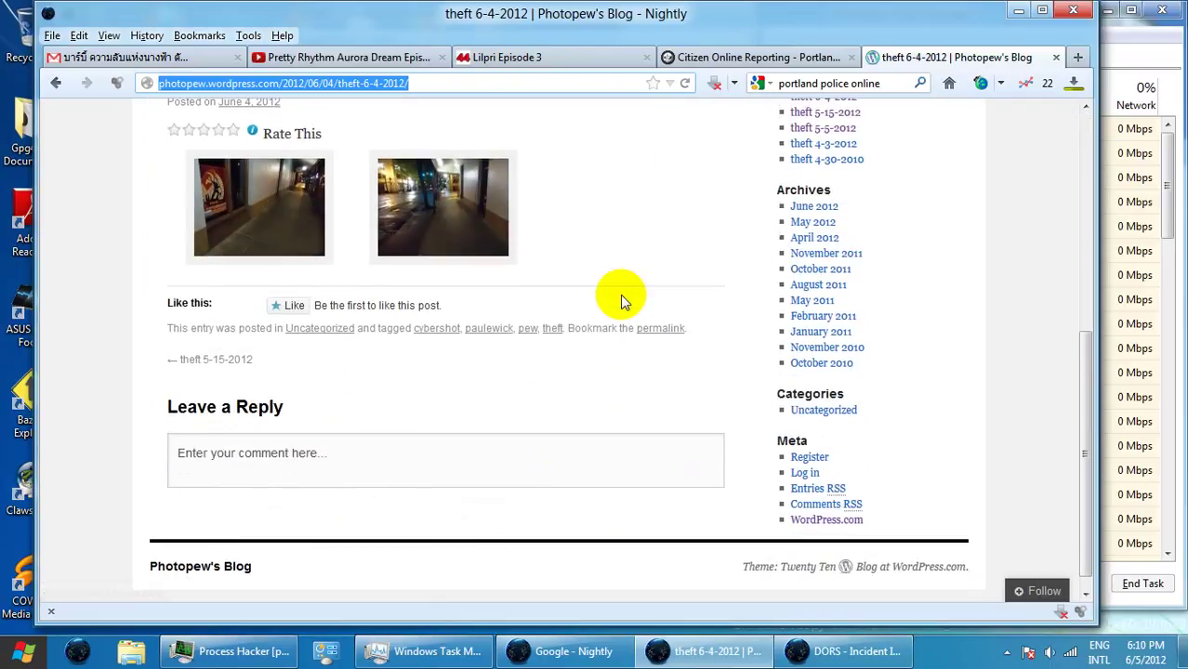
{"action": "left_click", "coordinate": [655, 330]}
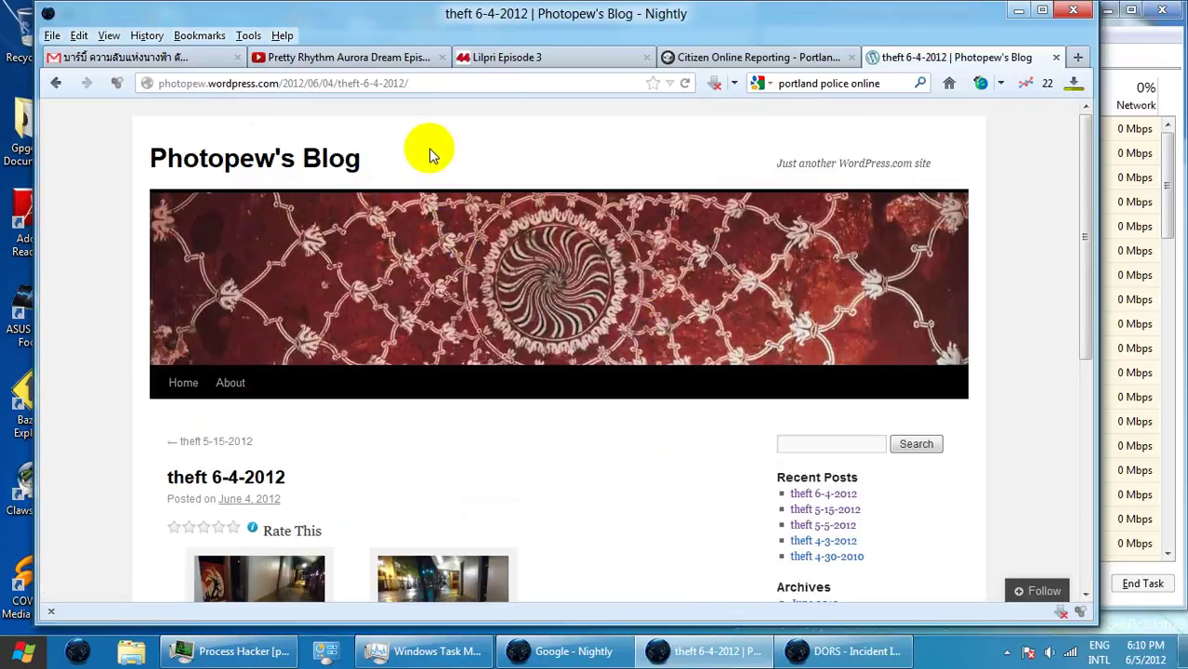
{"action": "scroll", "coordinate": [429, 149], "scroll_direction": "down", "scroll_amount": 5}
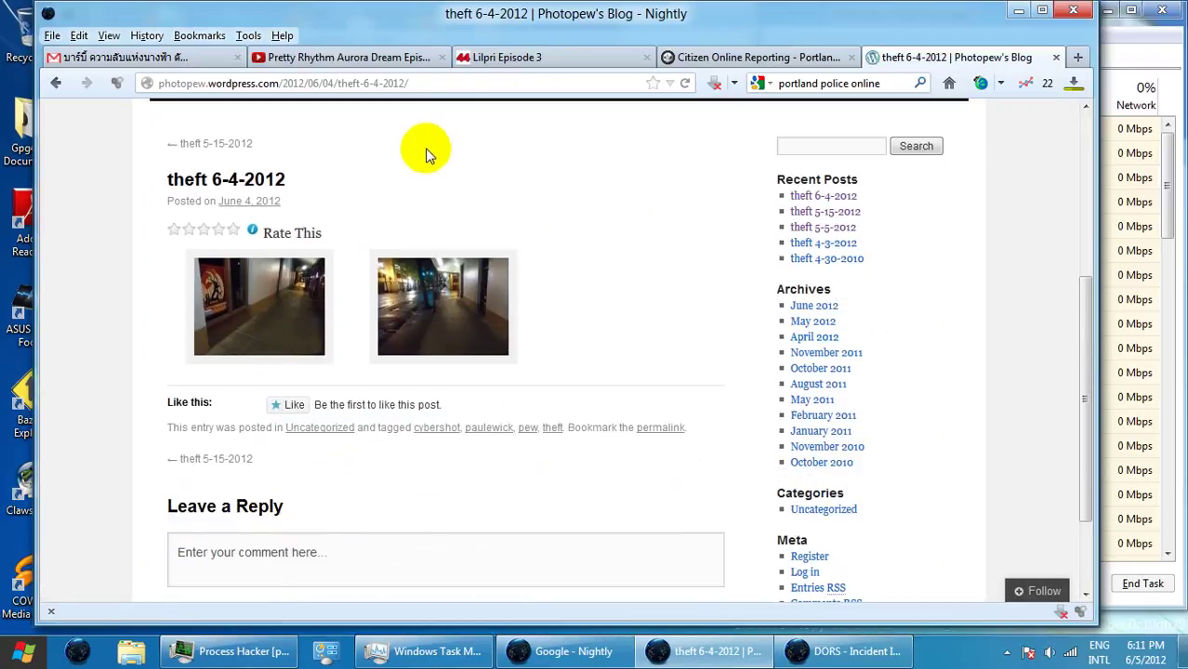
{"action": "scroll", "coordinate": [424, 152], "scroll_direction": "up", "scroll_amount": 5}
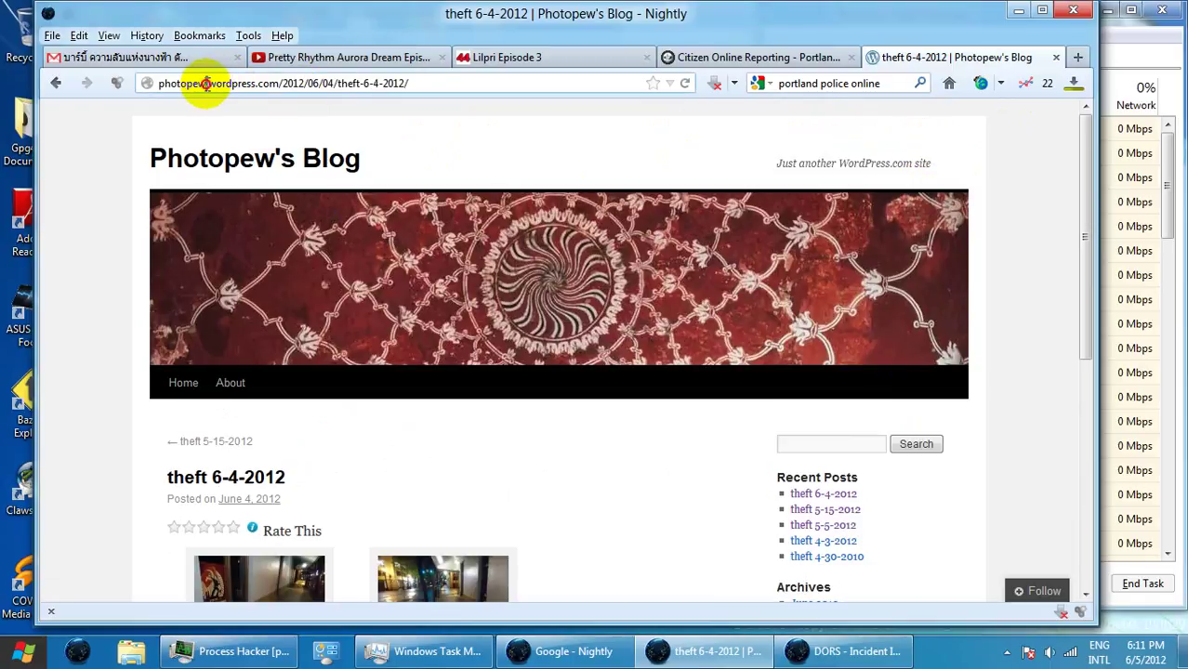
{"action": "scroll", "coordinate": [557, 319], "scroll_direction": "down", "scroll_amount": 7}
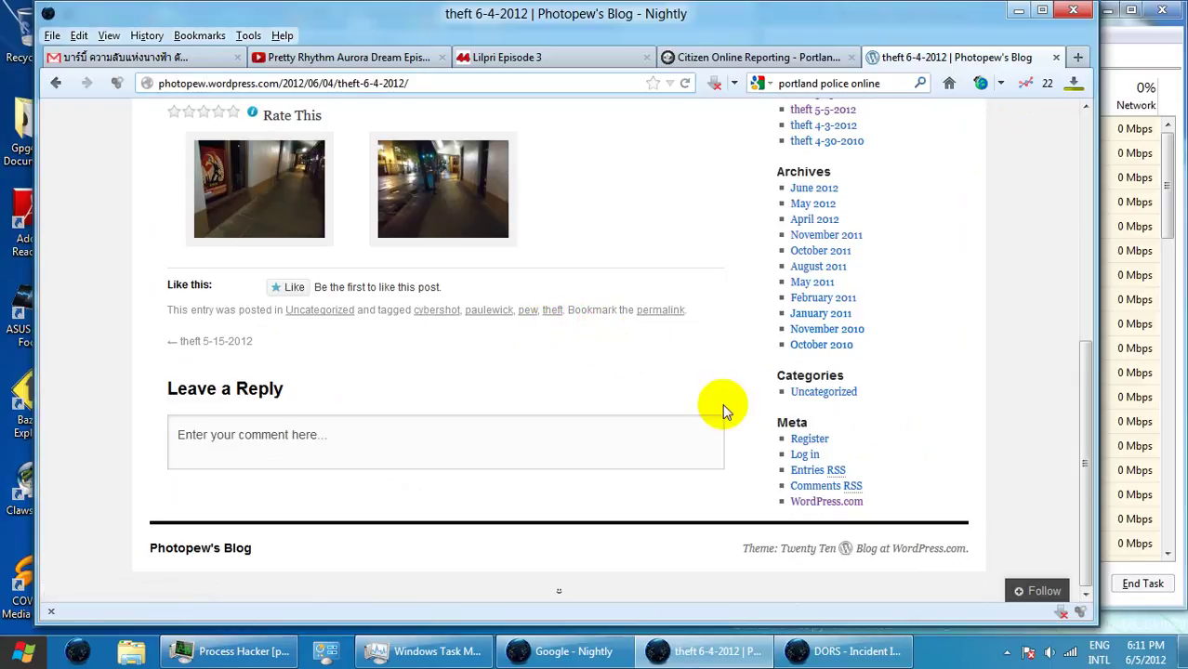
- Log in to WordPress.com with the blog account's username and password, saving the password and staying signed in
{"action": "left_click", "coordinate": [802, 454]}
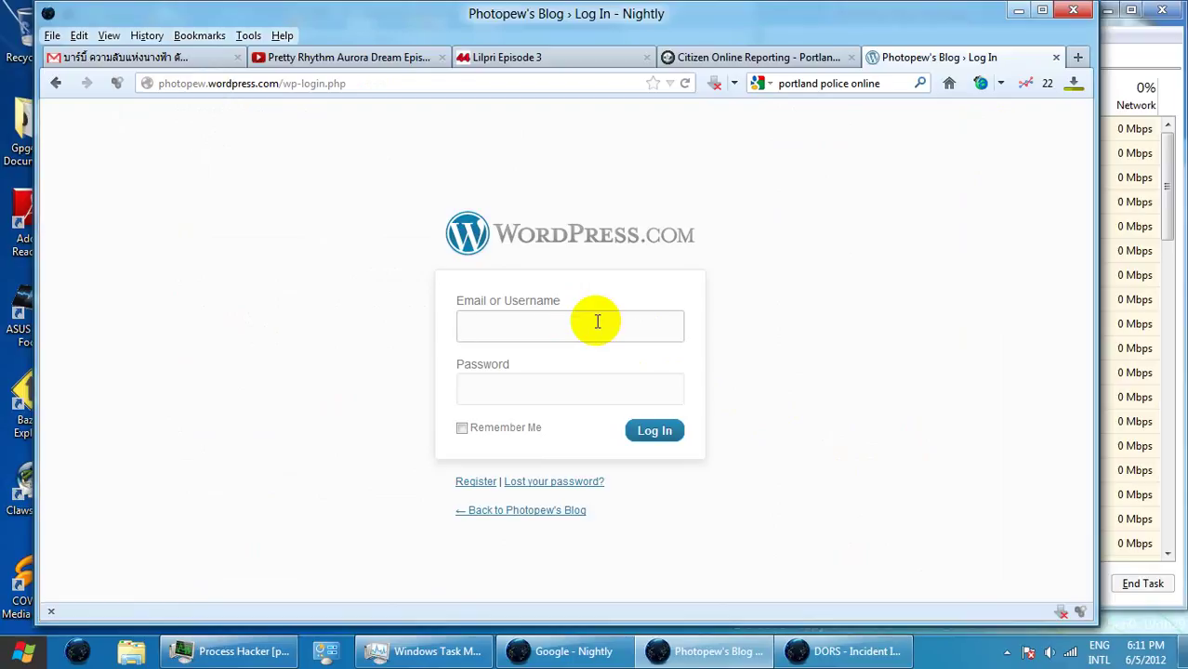
{"action": "type", "text": "phot"}
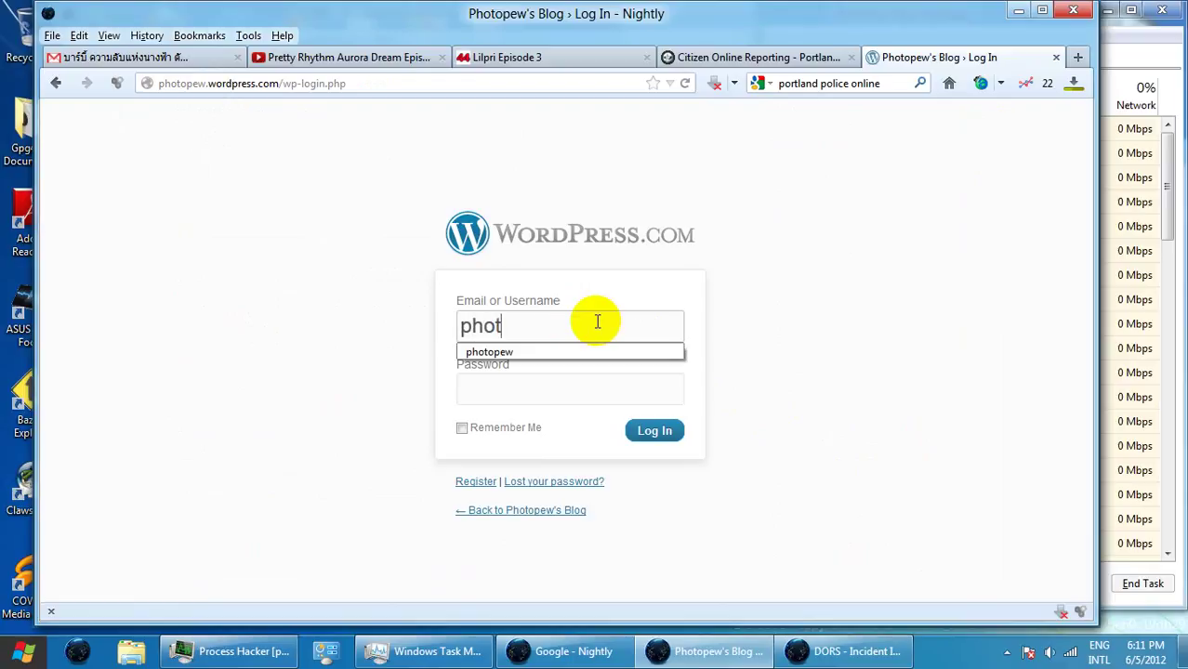
{"action": "left_click", "coordinate": [598, 352]}
{"action": "left_click", "coordinate": [584, 391]}
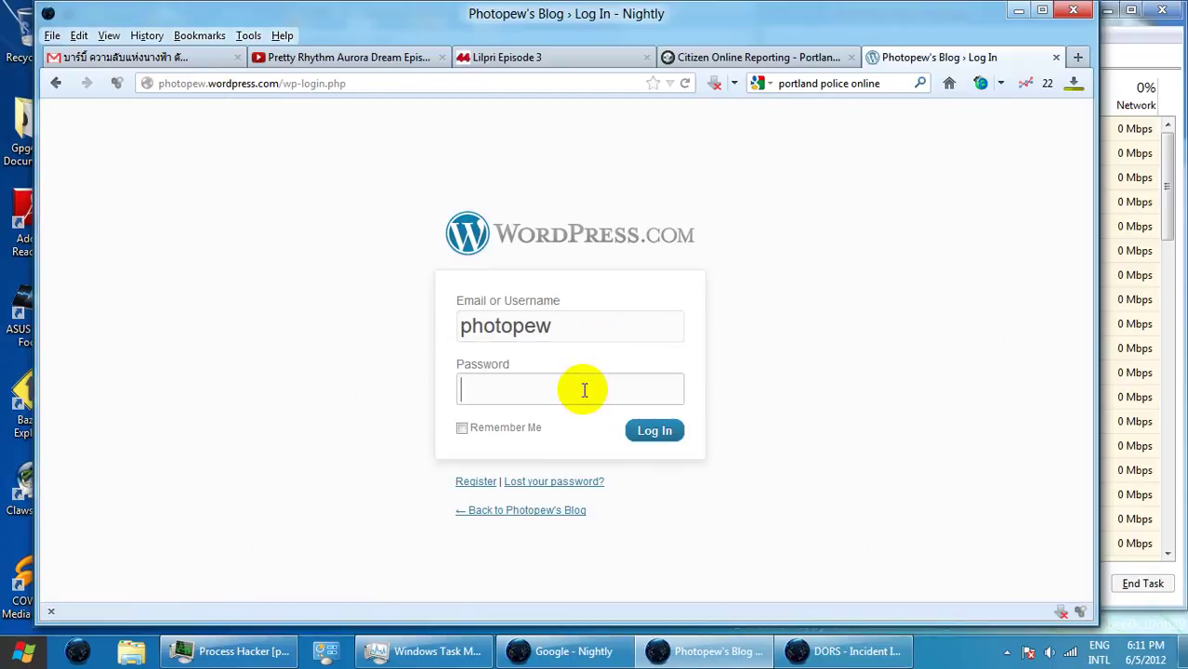
{"action": "type", "text": "*******"}
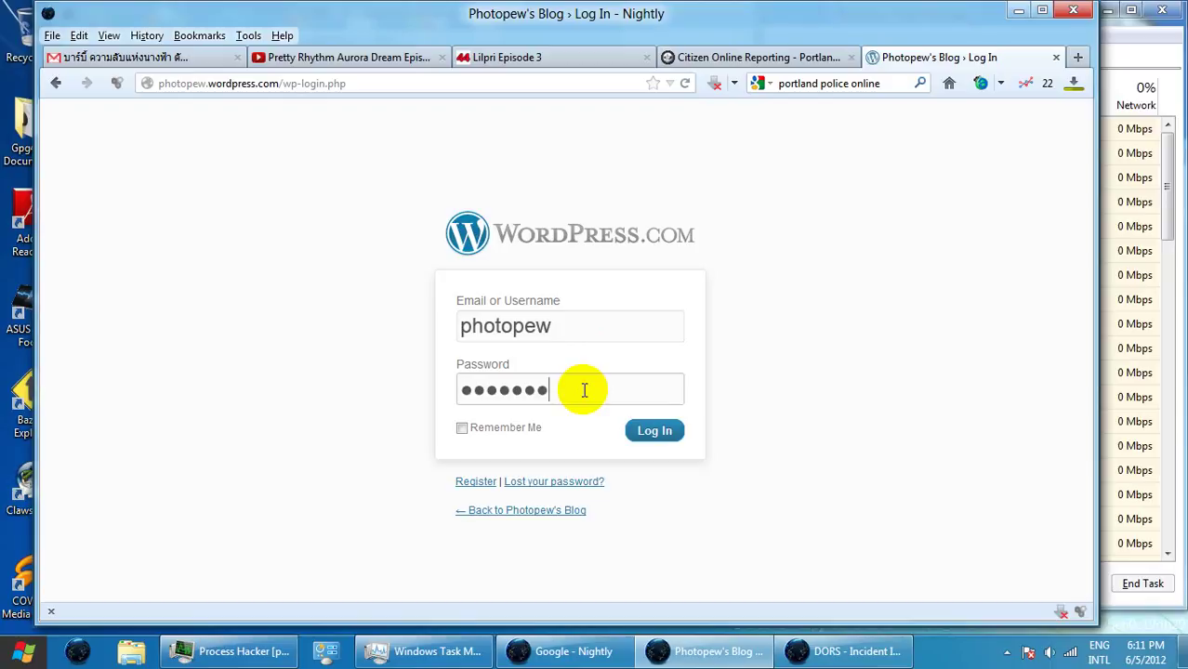
{"action": "left_click", "coordinate": [668, 438]}
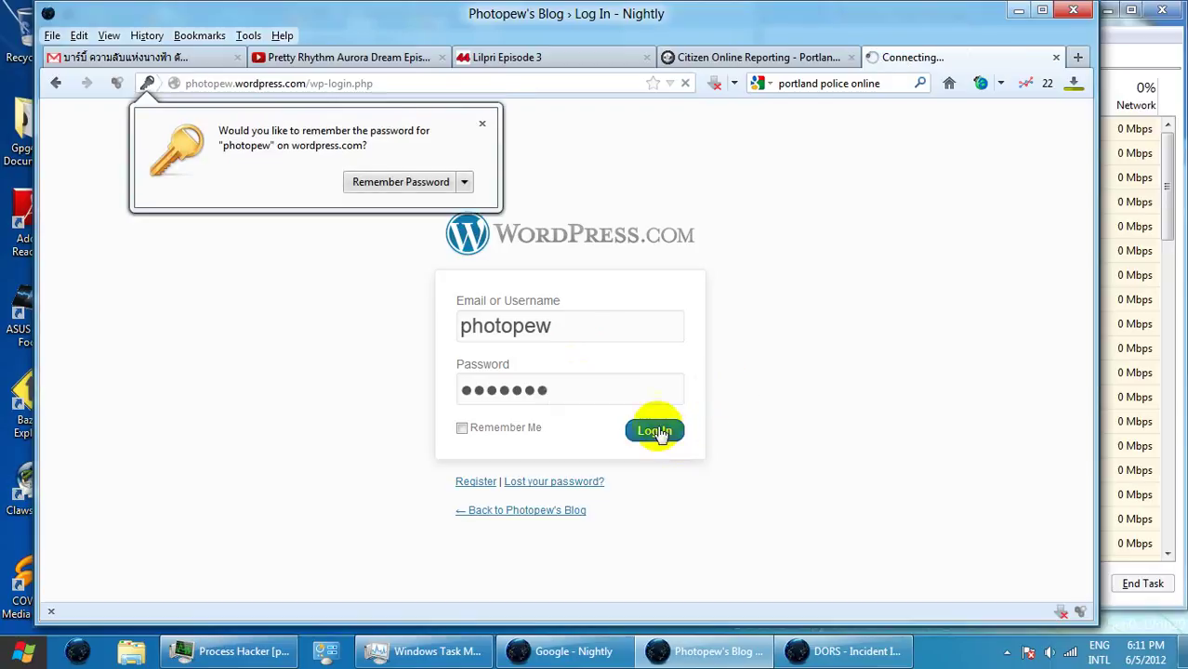
{"action": "left_click", "coordinate": [445, 186]}
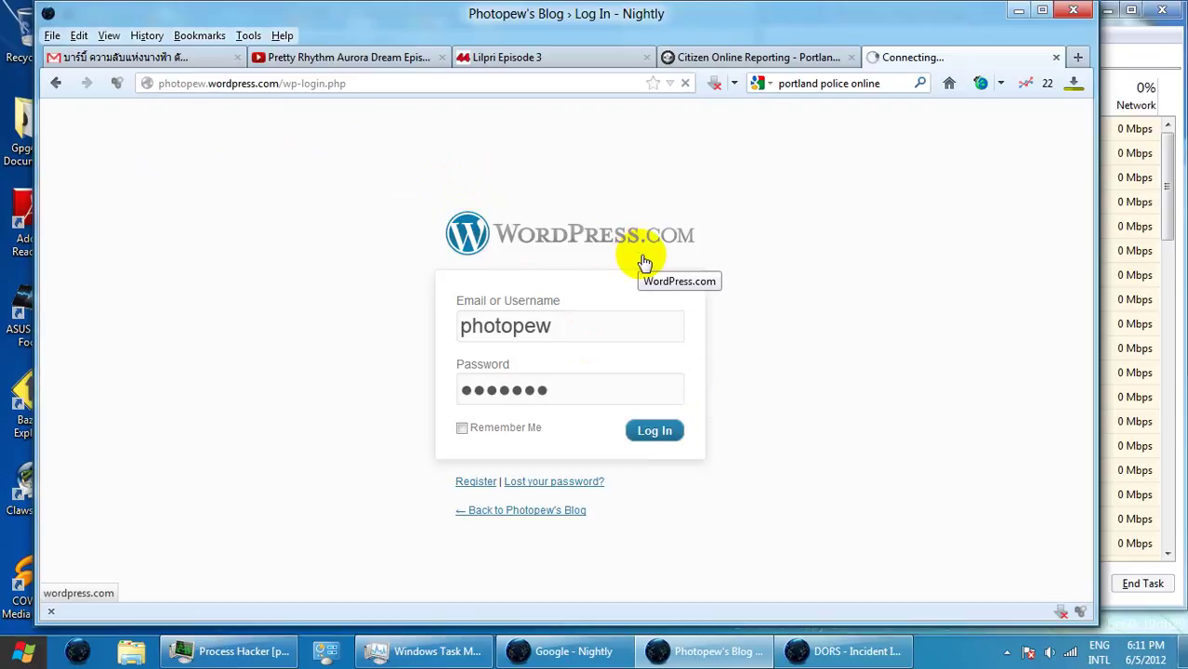
{"action": "left_click", "coordinate": [462, 428]}
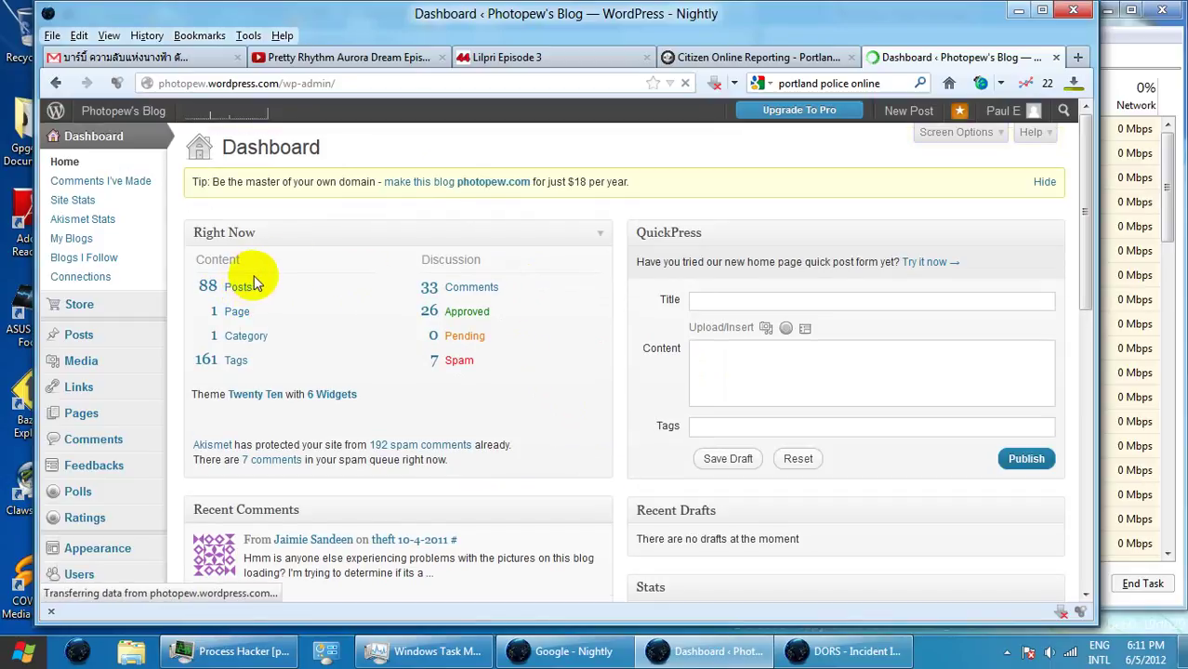
{"action": "left_click", "coordinate": [239, 296]}
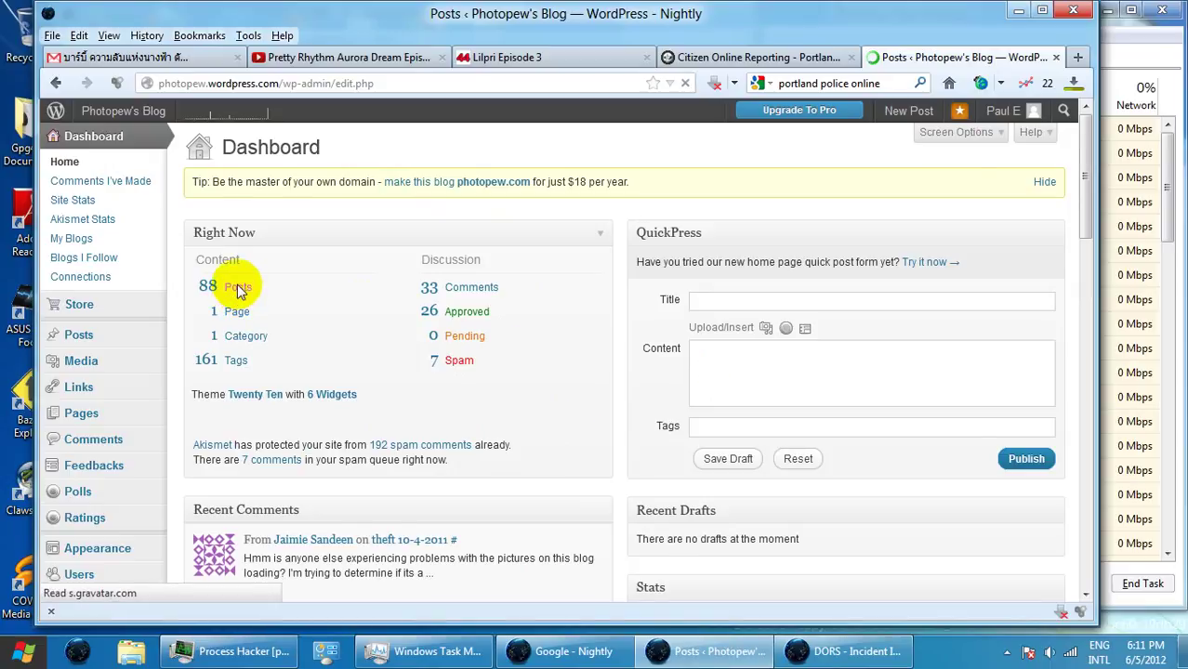
{"action": "left_click", "coordinate": [225, 294]}
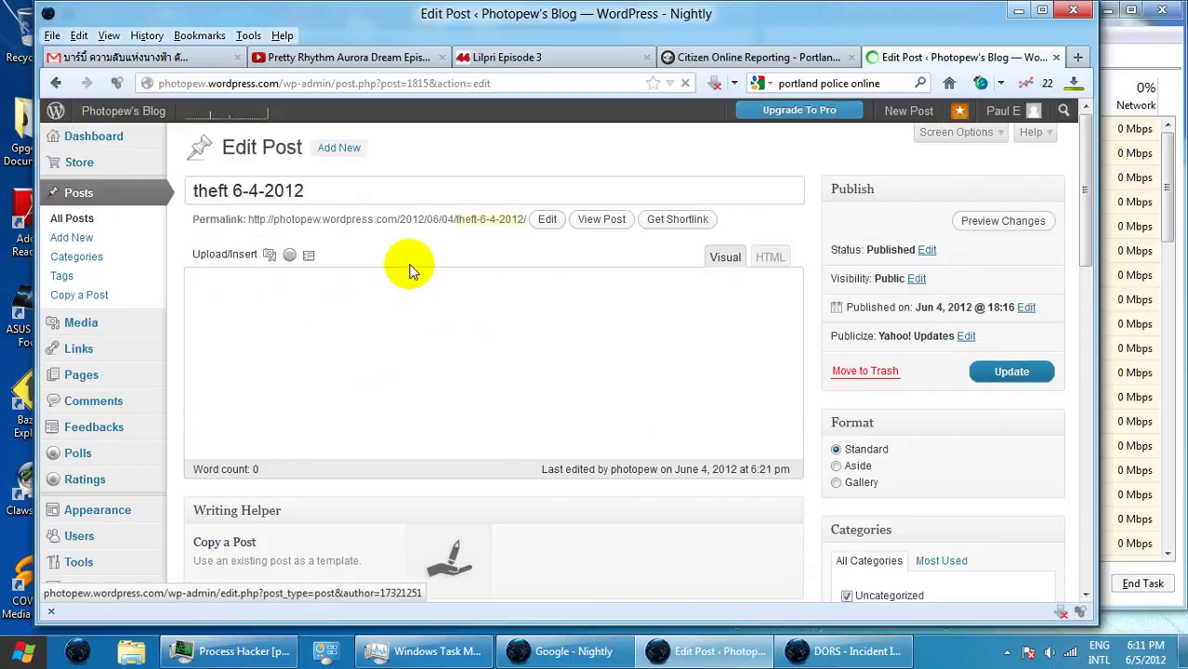
{"action": "left_click", "coordinate": [670, 219]}
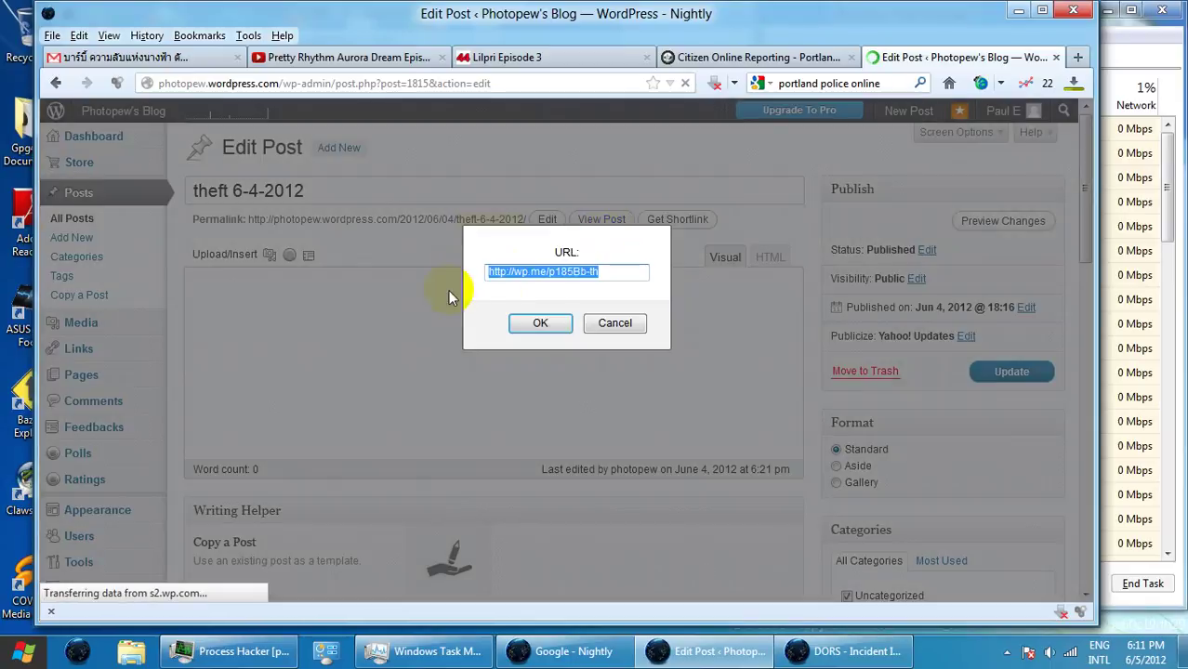
{"action": "left_click_drag", "start_coordinate": [613, 274], "coordinate": [484, 272]}
{"action": "key", "text": "ctrl+c"}
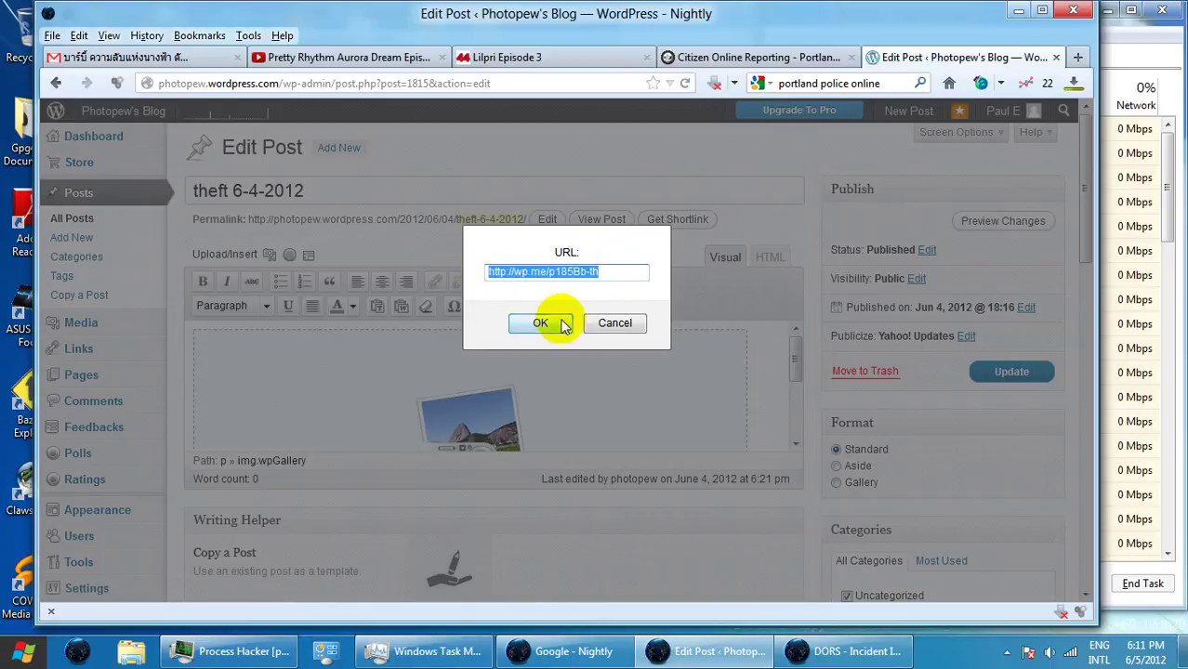
{"action": "left_click", "coordinate": [541, 323]}
{"action": "left_click", "coordinate": [797, 653]}
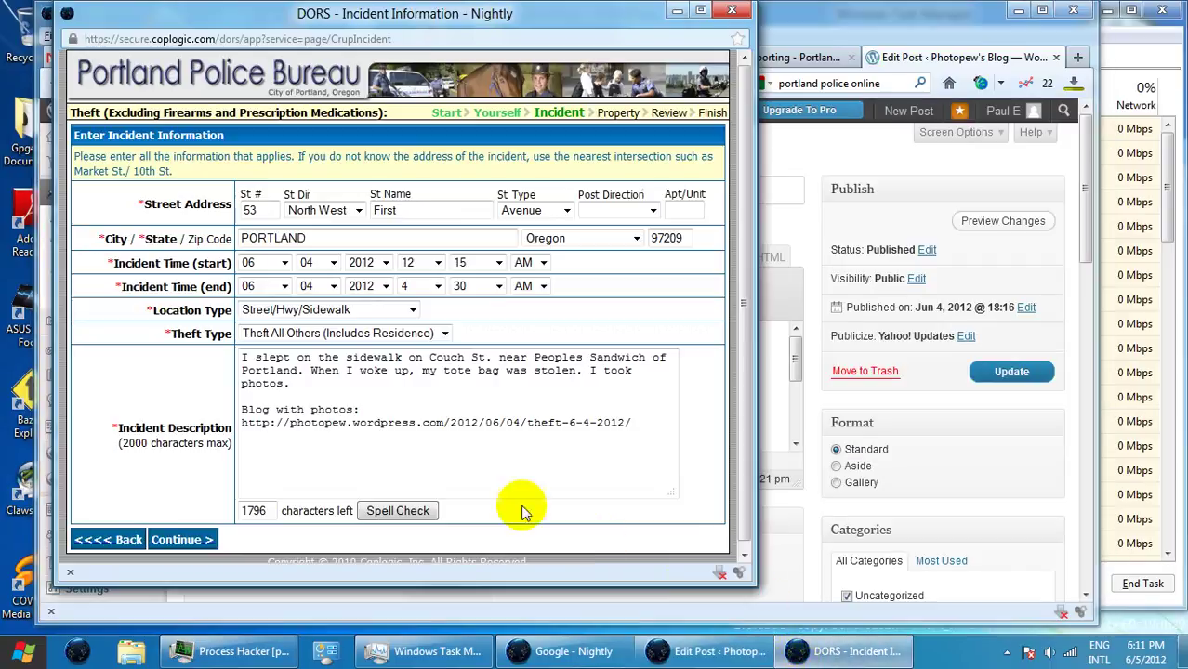
{"action": "left_click", "coordinate": [436, 453]}
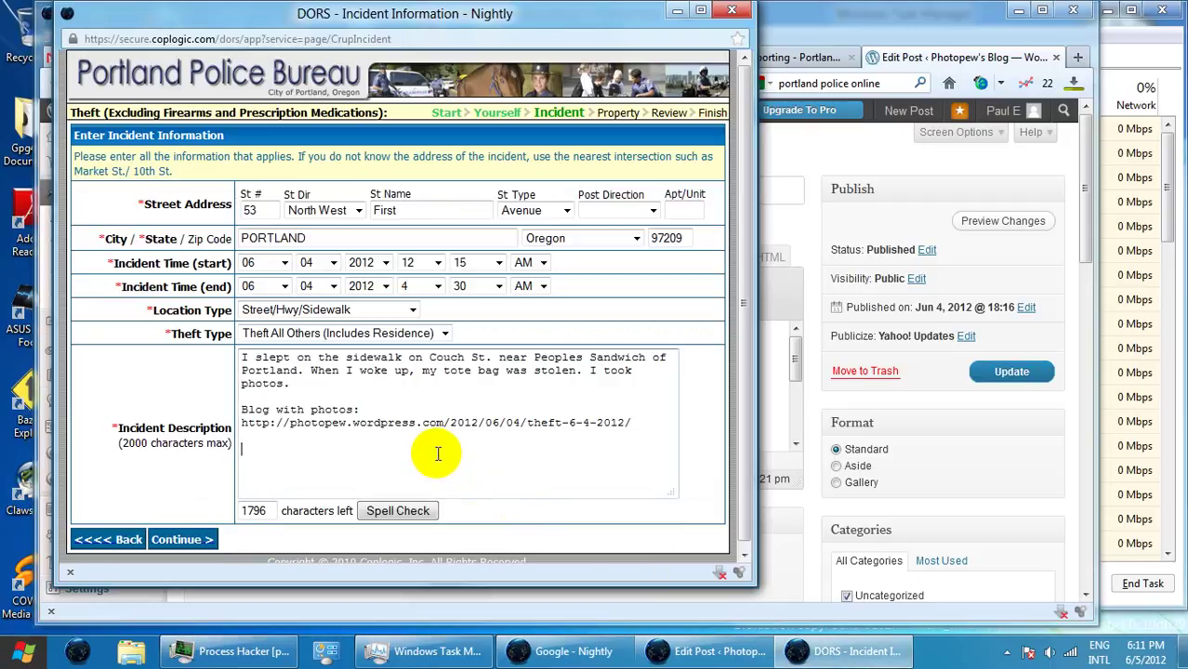
{"action": "key", "text": "ctrl+v"}
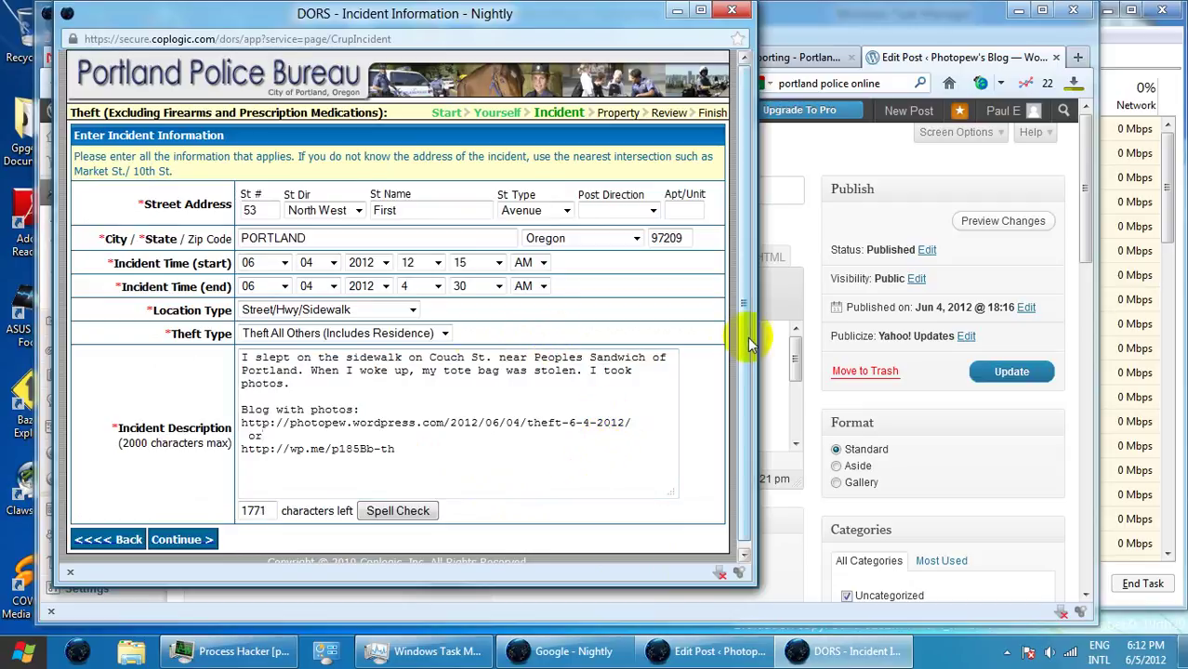
{"action": "scroll", "coordinate": [743, 347], "scroll_direction": "down", "scroll_amount": 1}
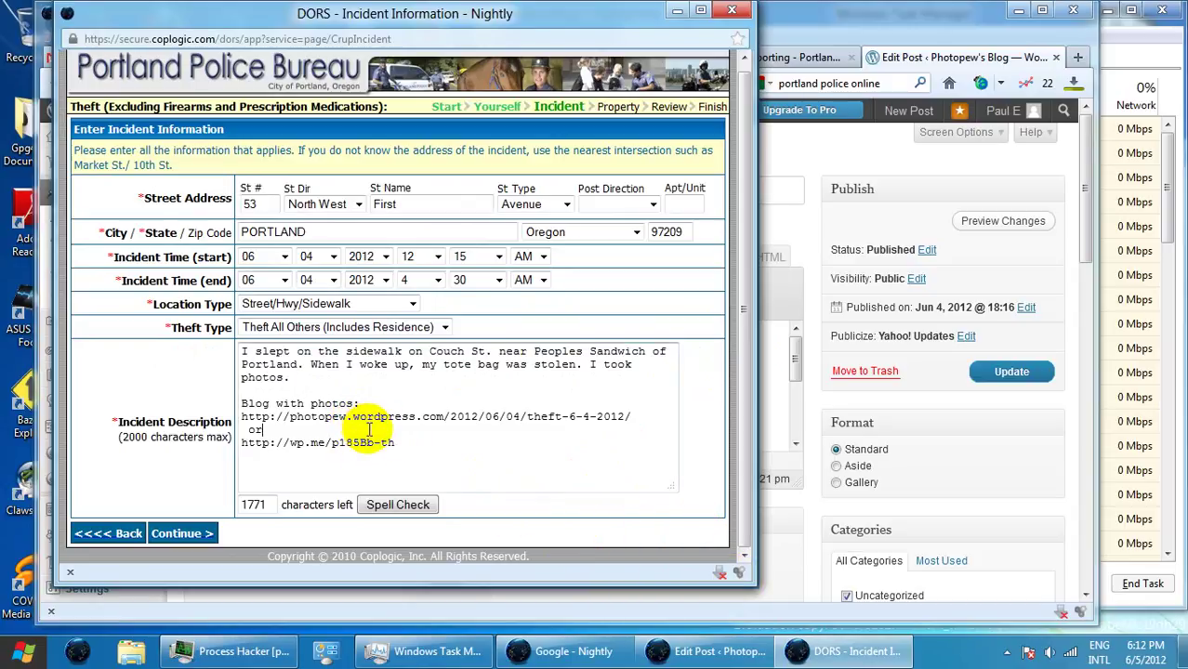
{"action": "left_click", "coordinate": [182, 535]}
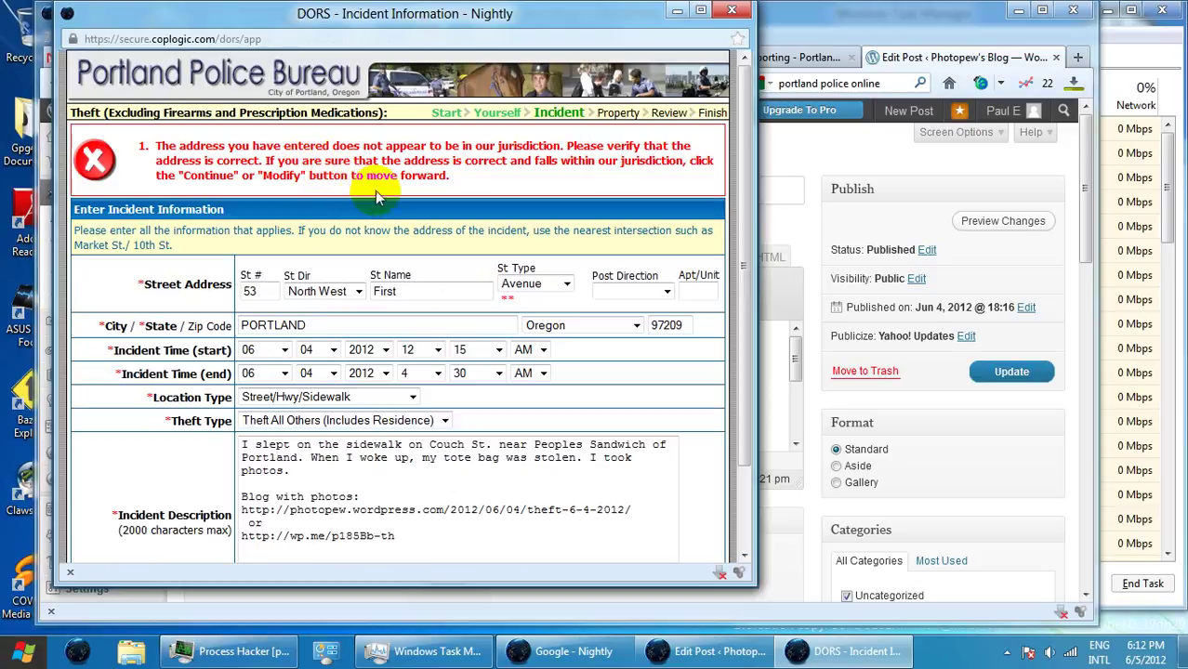
{"action": "left_click", "coordinate": [952, 19]}
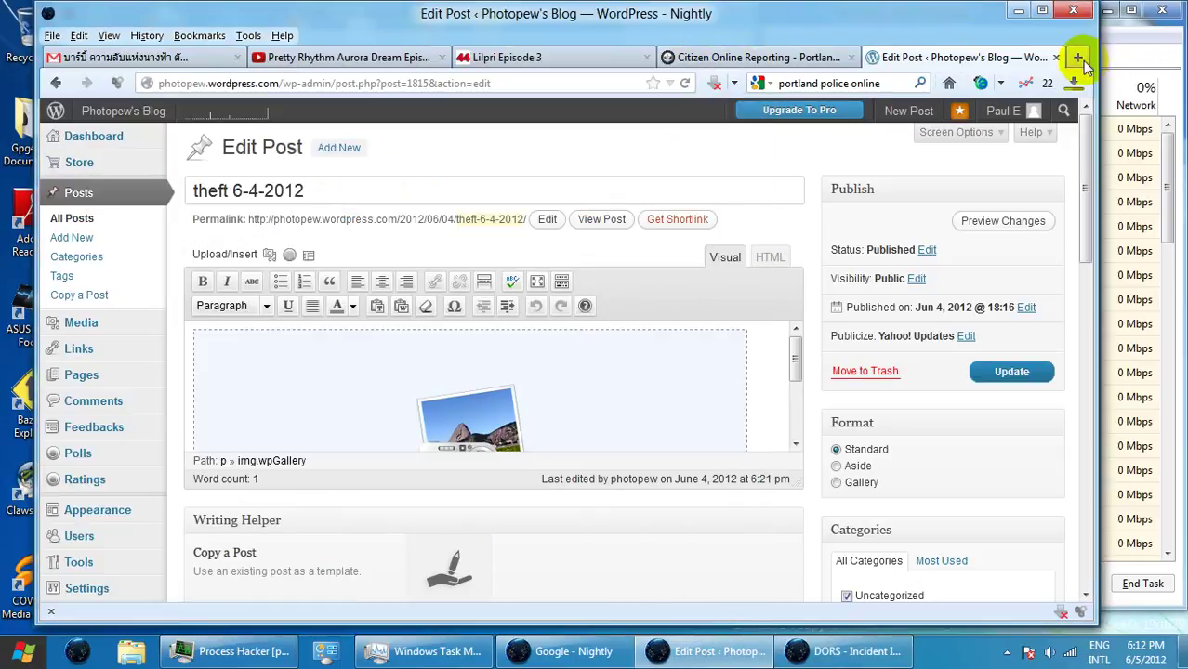
- Search 'peoples sandwich of portland' in a new tab and open The Peoples' Sandwich of Portland website
{"action": "left_click", "coordinate": [1080, 59]}
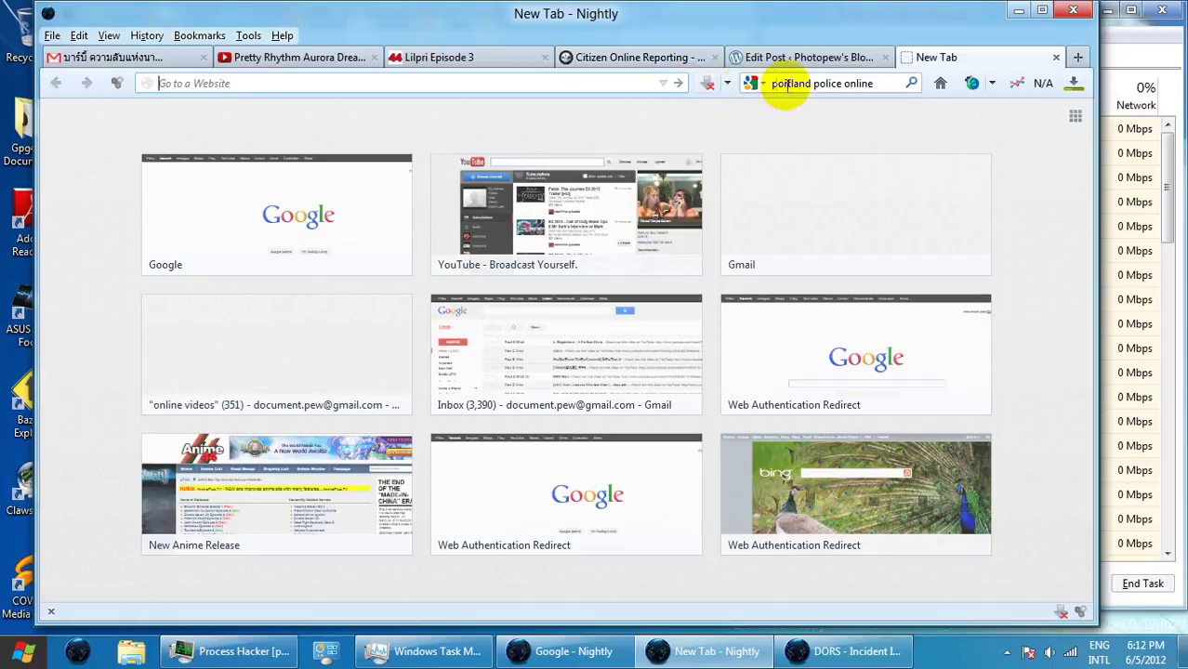
{"action": "left_click", "coordinate": [795, 83]}
{"action": "type", "text": "peo"}
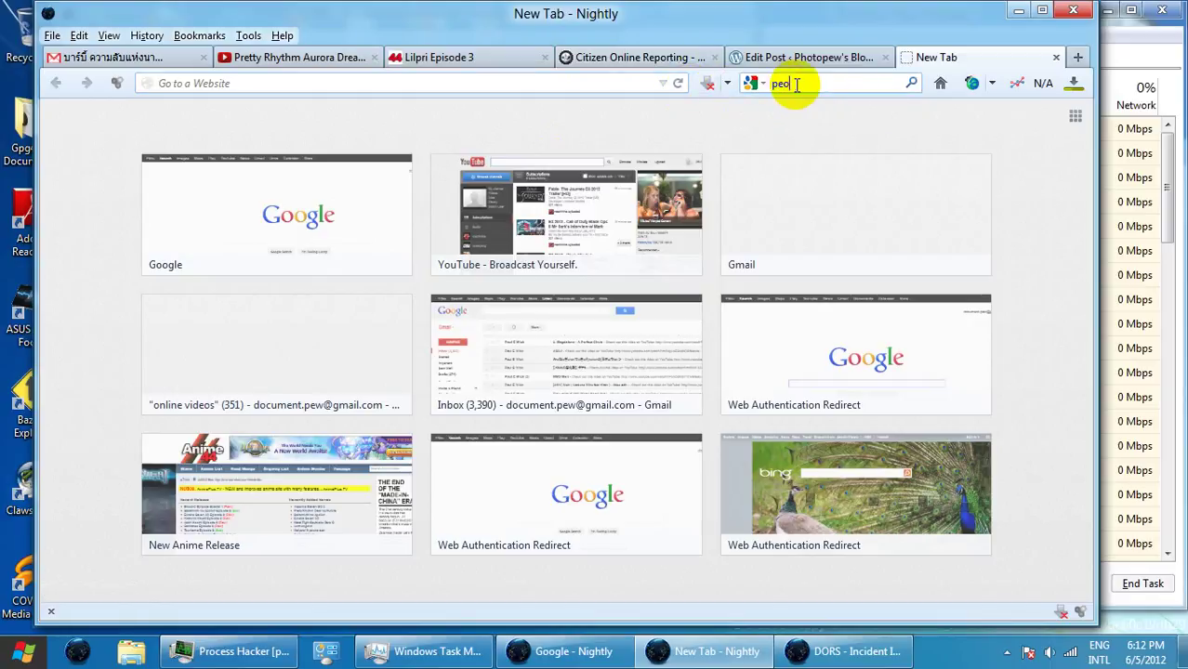
{"action": "type", "text": "ples s"}
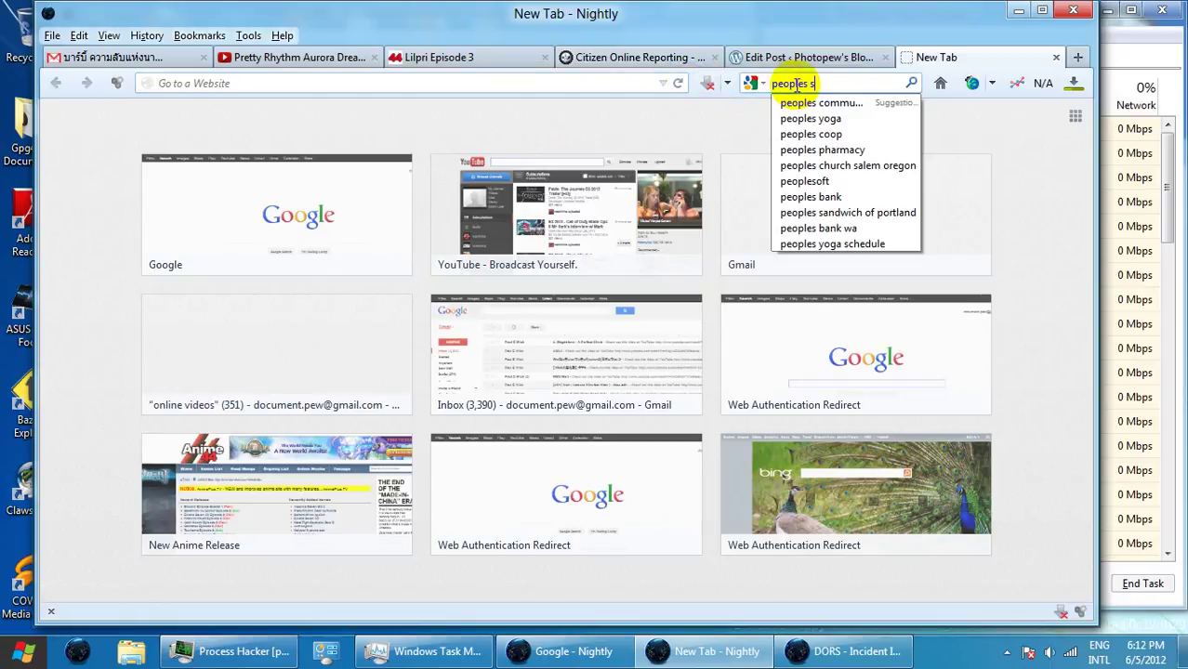
{"action": "type", "text": "andwich of p"}
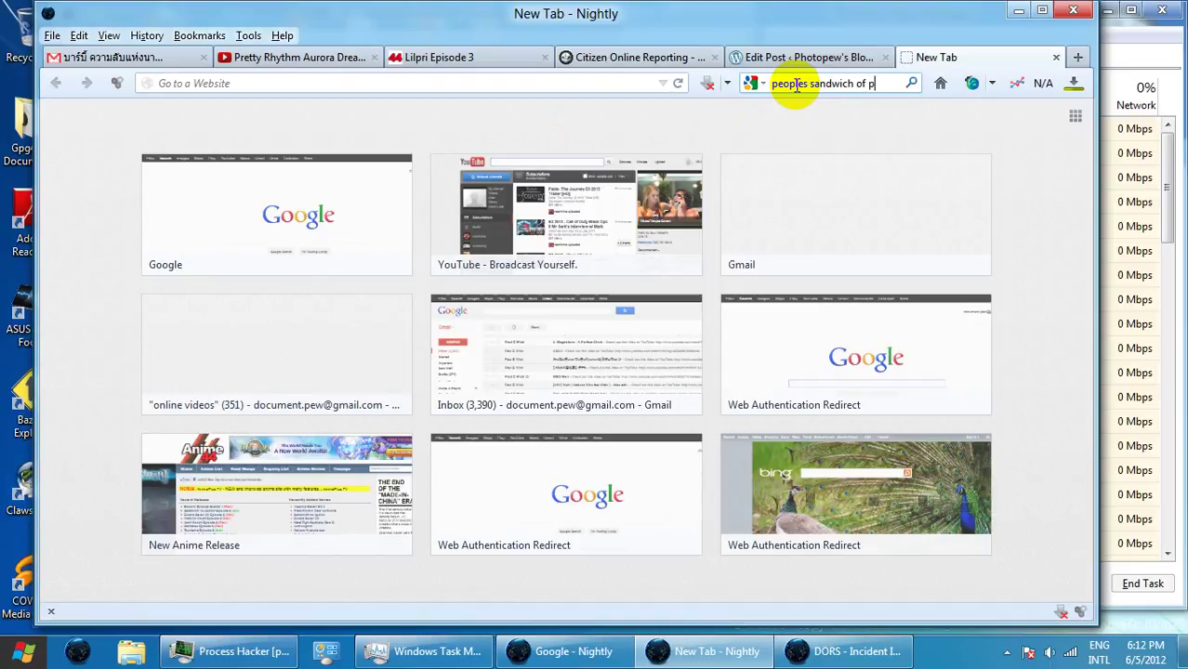
{"action": "type", "text": "ortland"}
{"action": "key", "text": "Return"}
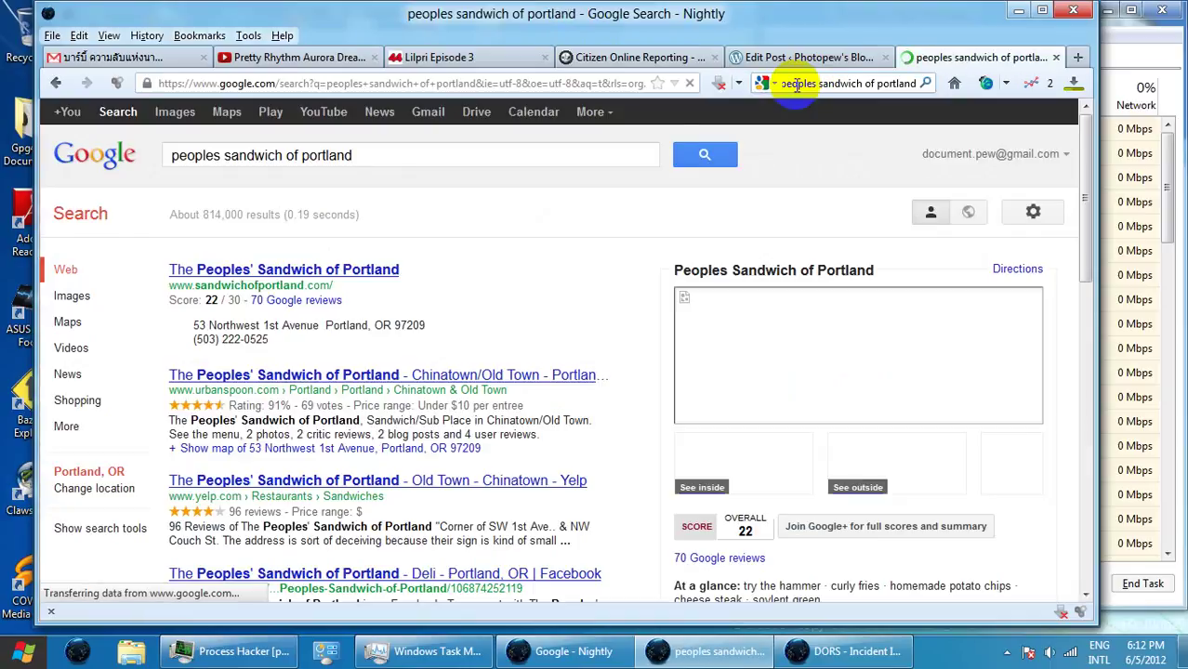
{"action": "left_click", "coordinate": [300, 272]}
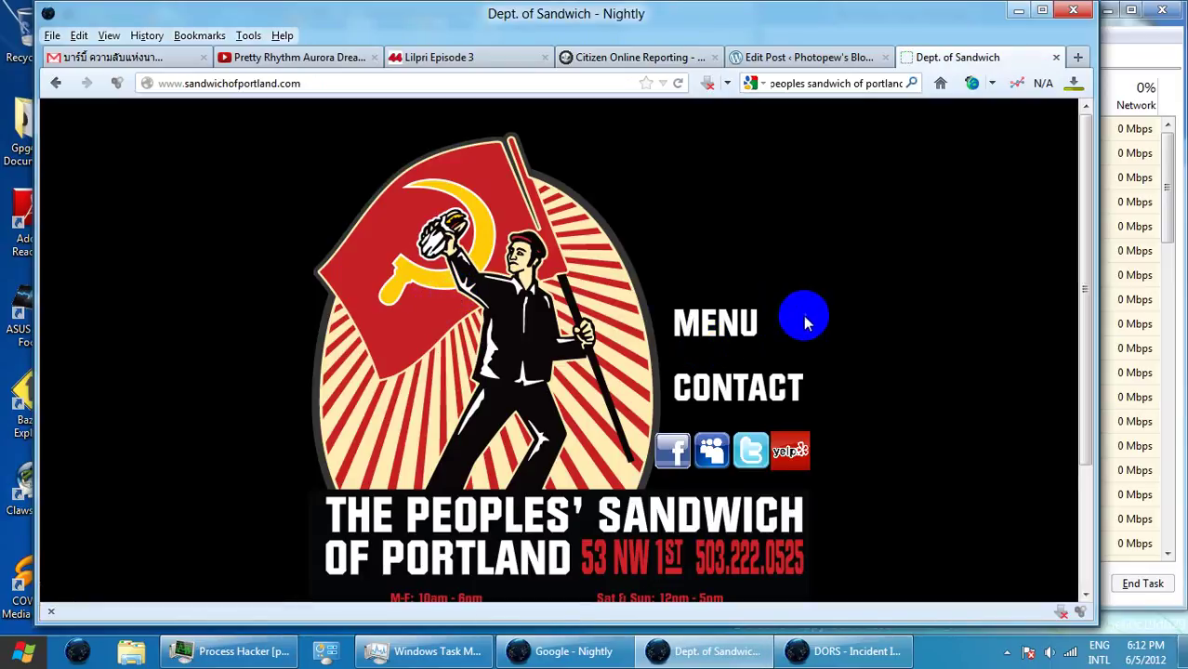
{"action": "scroll", "coordinate": [805, 322], "scroll_direction": "down", "scroll_amount": 3}
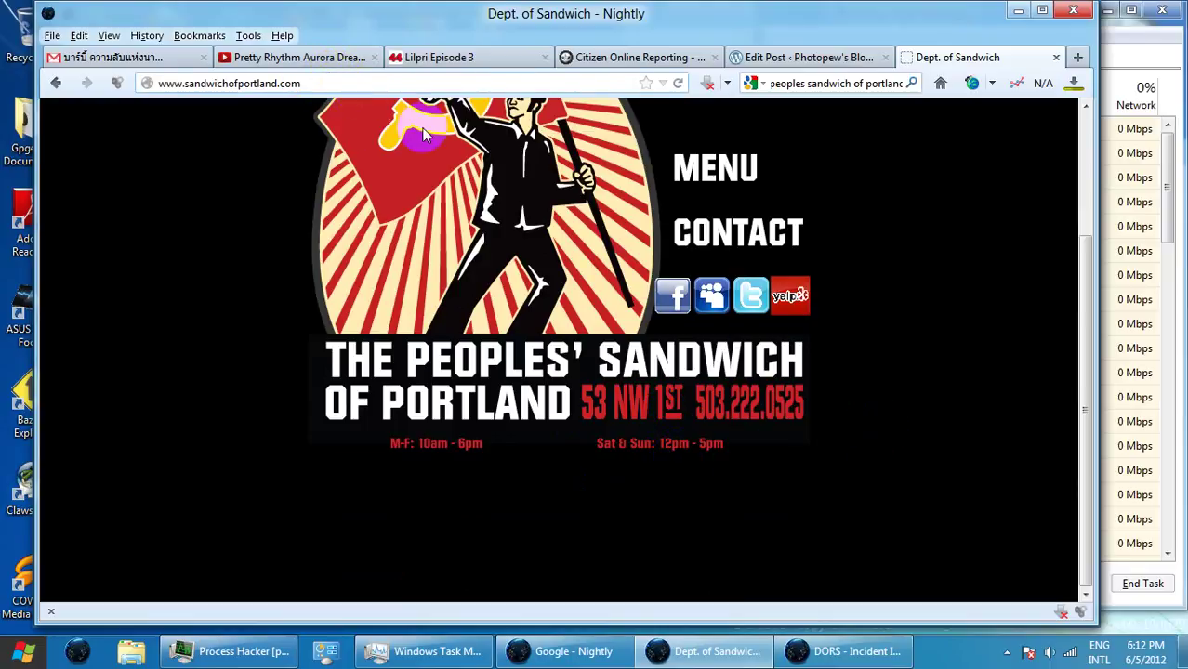
{"action": "left_click", "coordinate": [669, 198]}
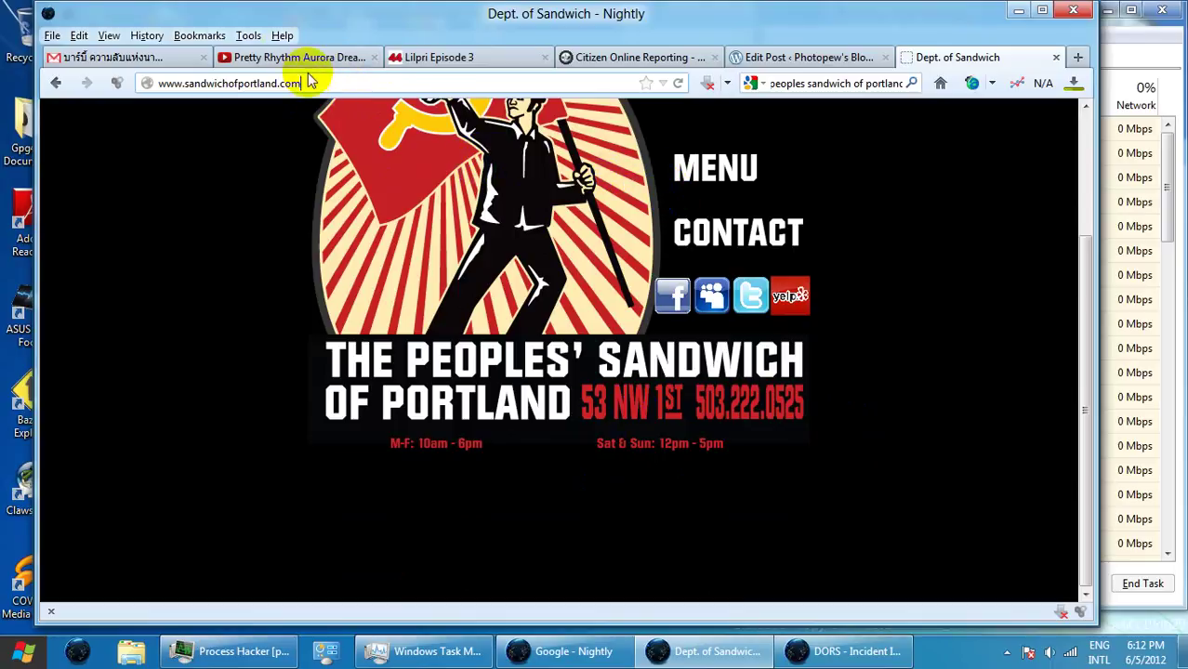
{"action": "left_click_drag", "start_coordinate": [307, 82], "coordinate": [146, 81]}
{"action": "left_click", "coordinate": [147, 82]}
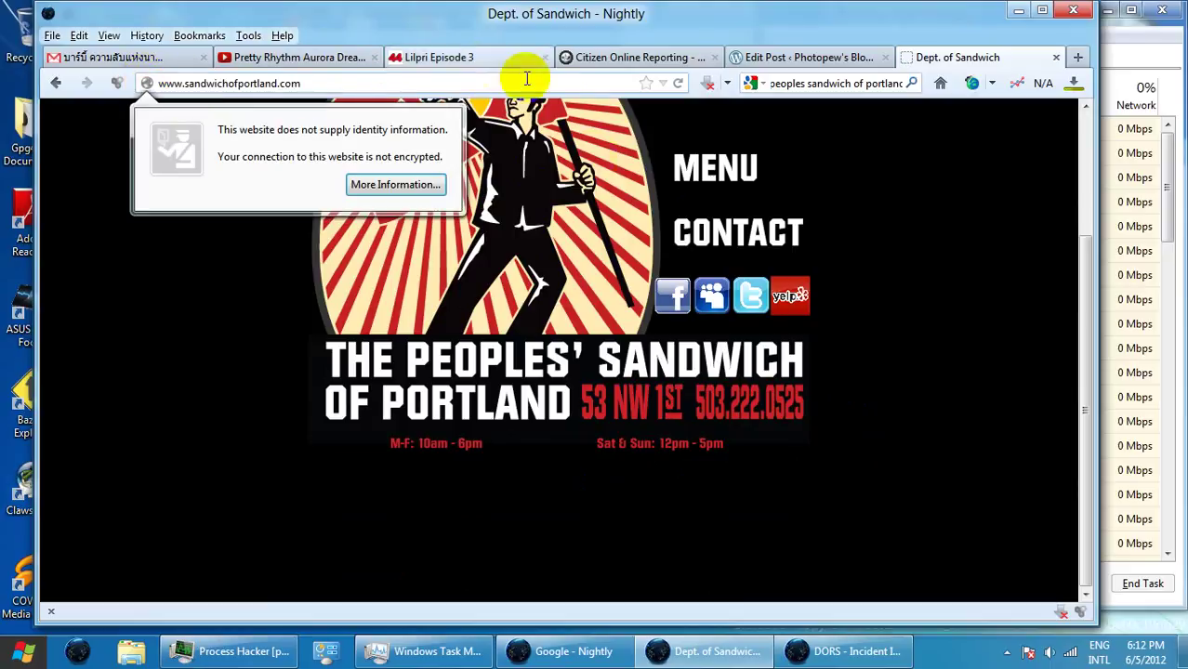
{"action": "left_click", "coordinate": [817, 652]}
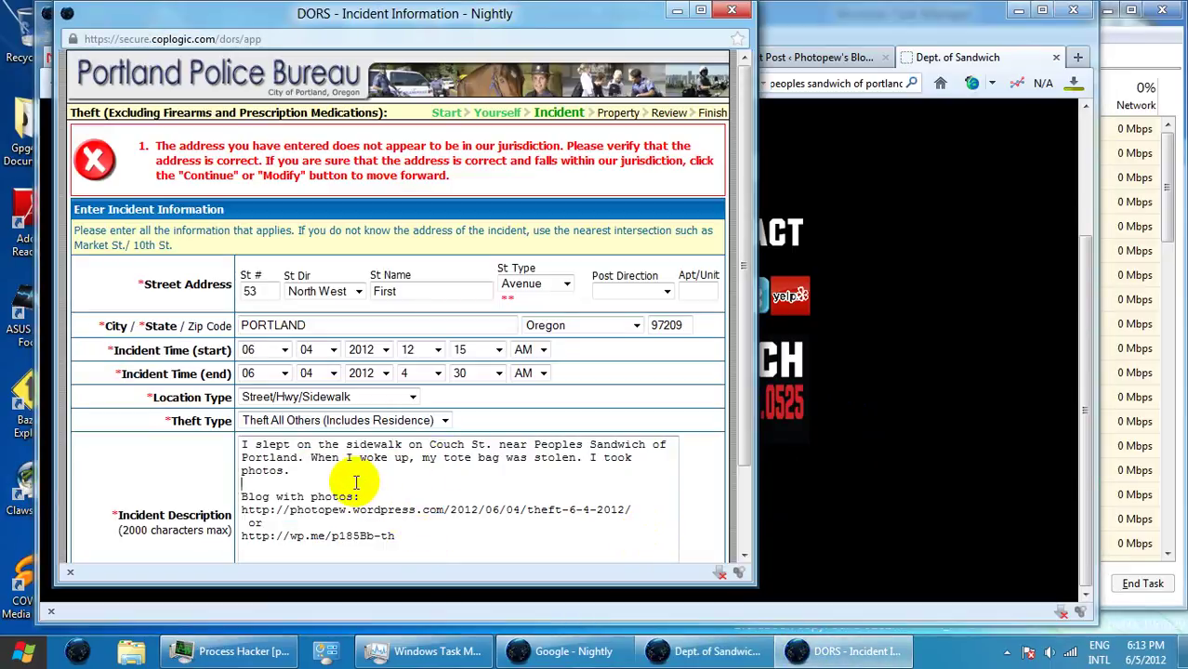
{"action": "type", "text": "http://wp.me/p185Bb-th"}
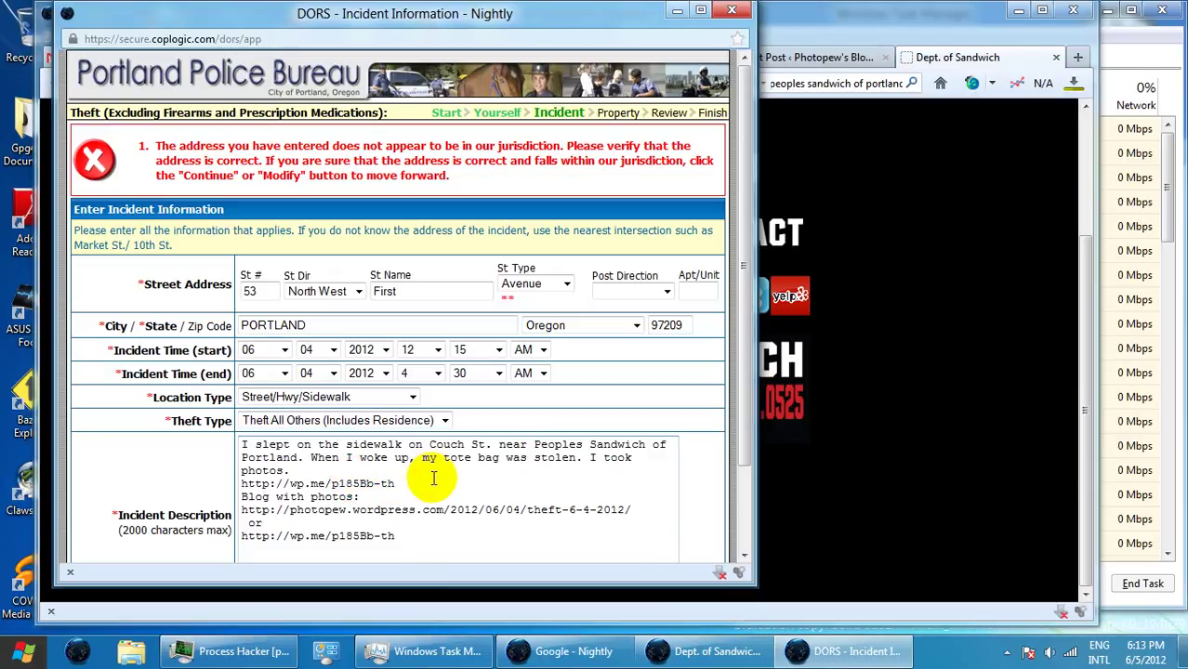
{"action": "left_click", "coordinate": [814, 24]}
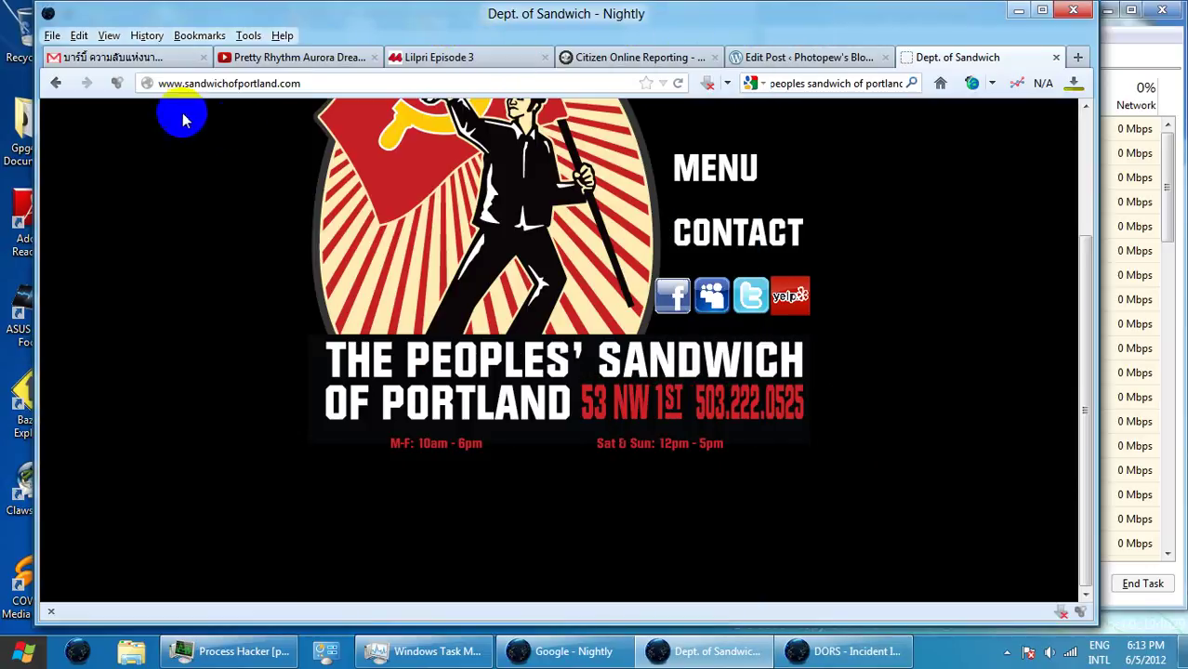
{"action": "left_click", "coordinate": [156, 82]}
{"action": "key", "text": "ctrl+c"}
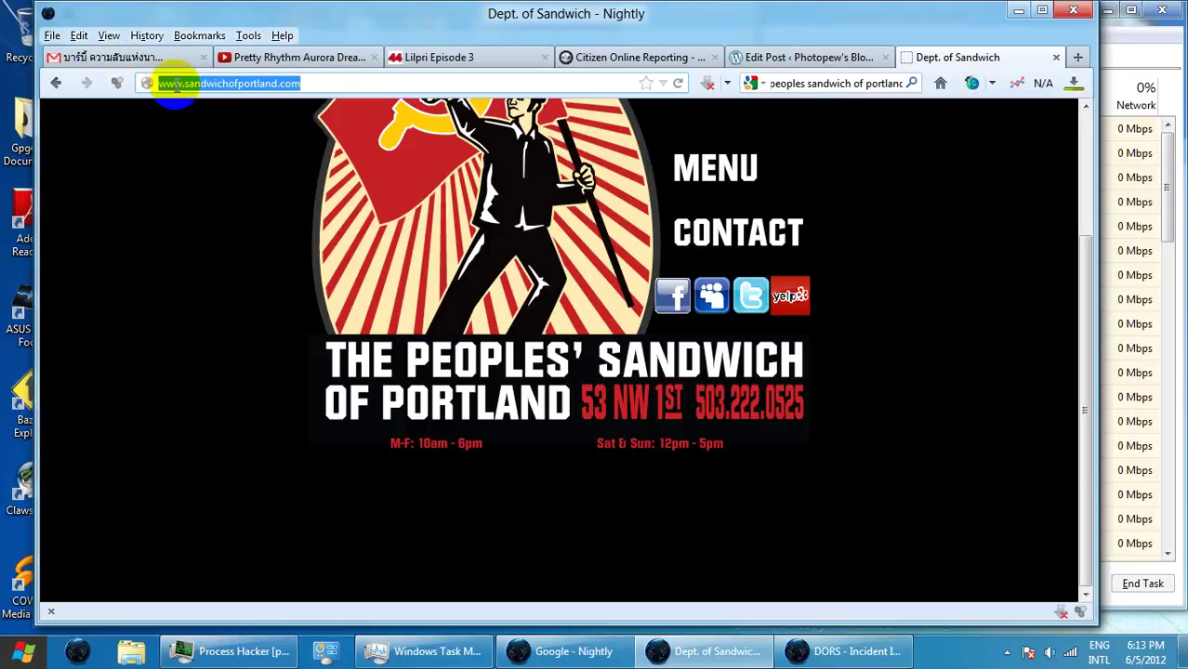
{"action": "left_click", "coordinate": [797, 650]}
- Paste the sandwich shop's web address on a new line of the incident description
{"action": "key", "text": "Return"}
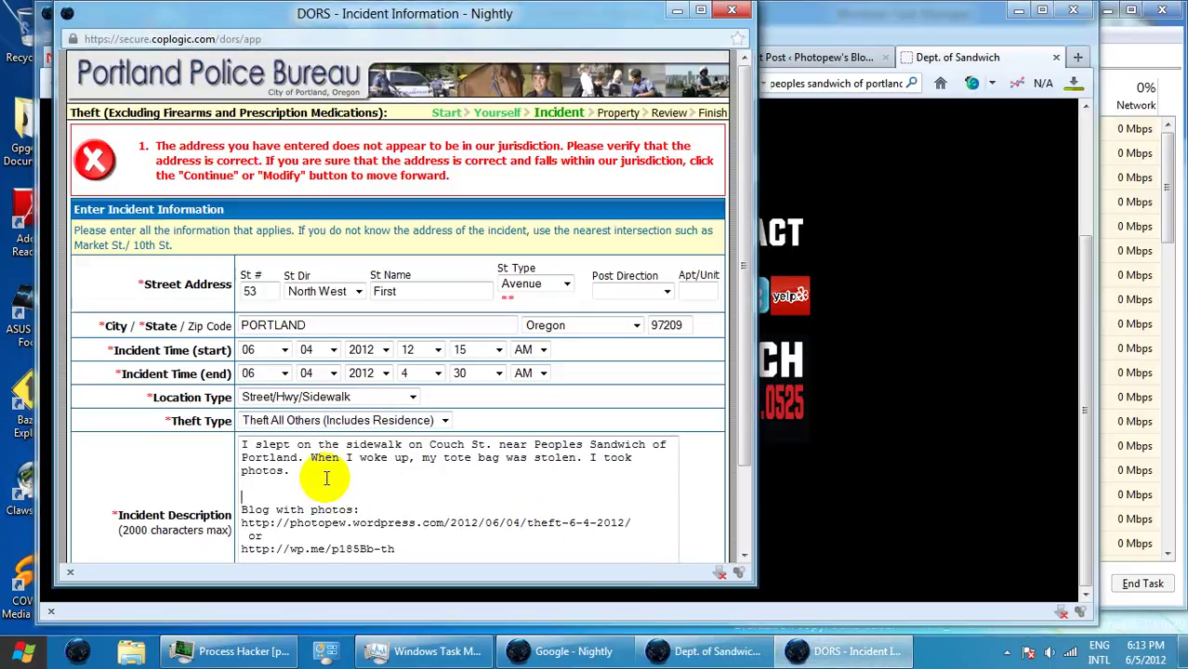
{"action": "key", "text": "ctrl+v"}
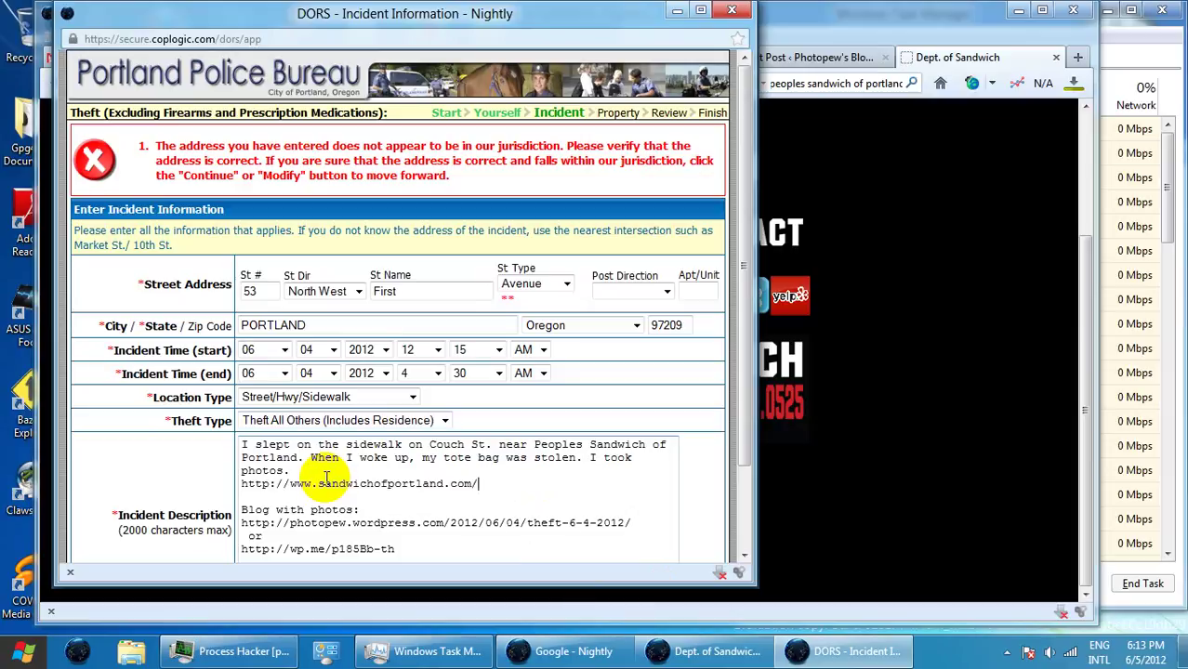
{"action": "left_click", "coordinate": [771, 230]}
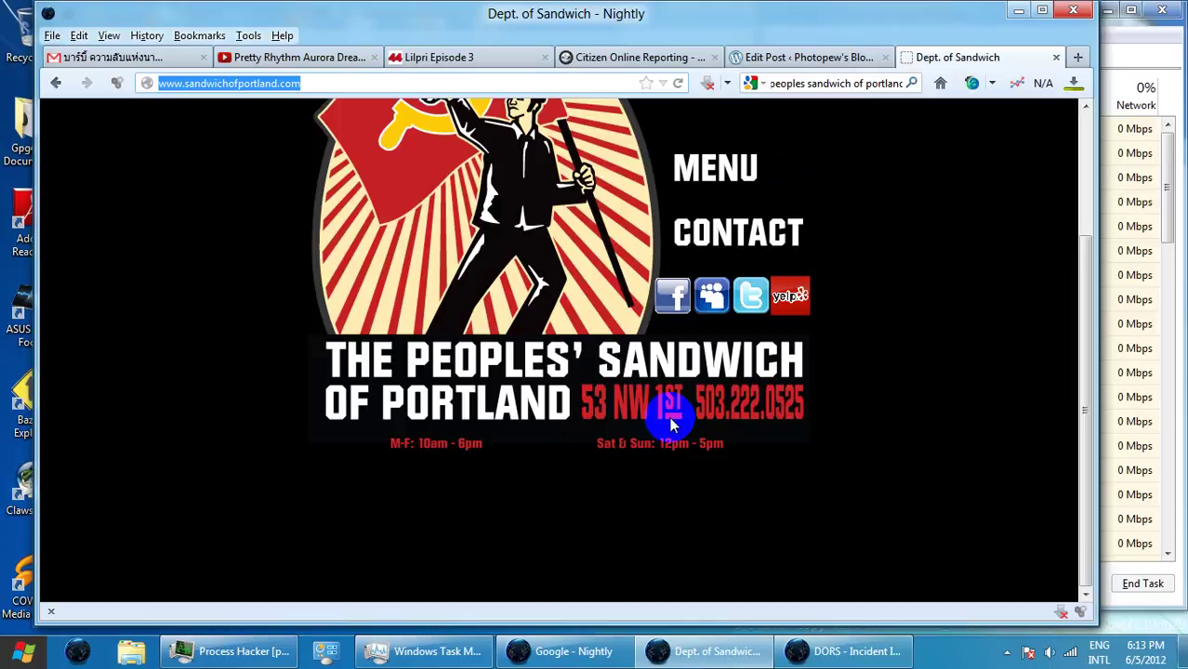
{"action": "left_click", "coordinate": [1002, 59]}
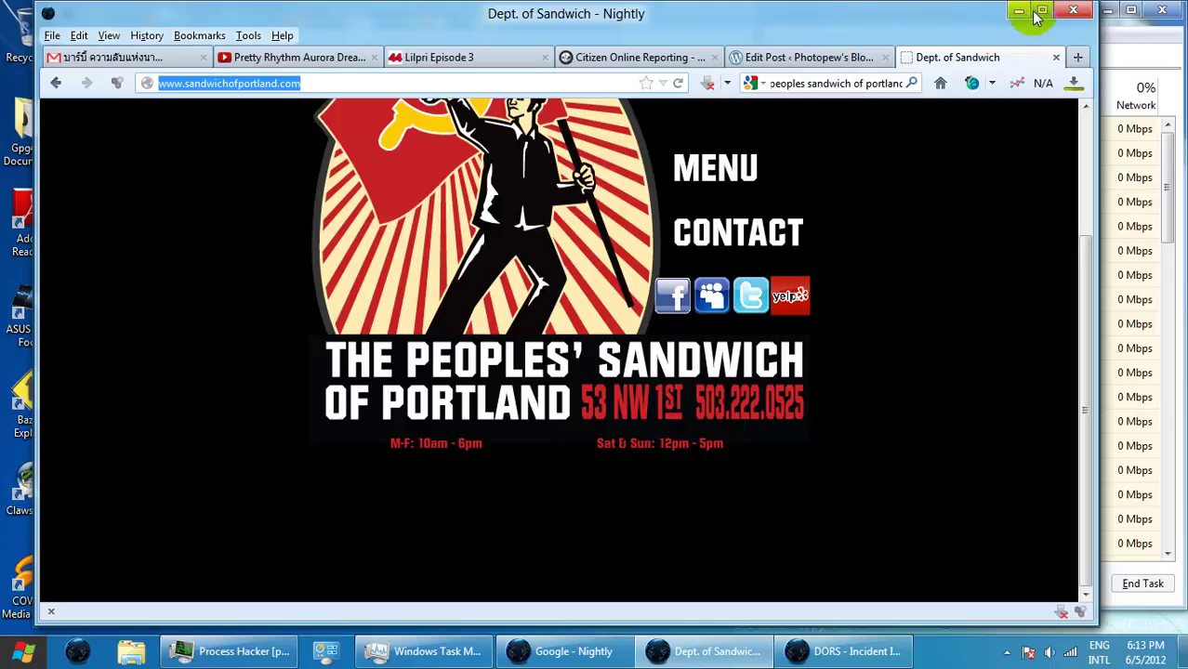
{"action": "left_click", "coordinate": [1019, 10]}
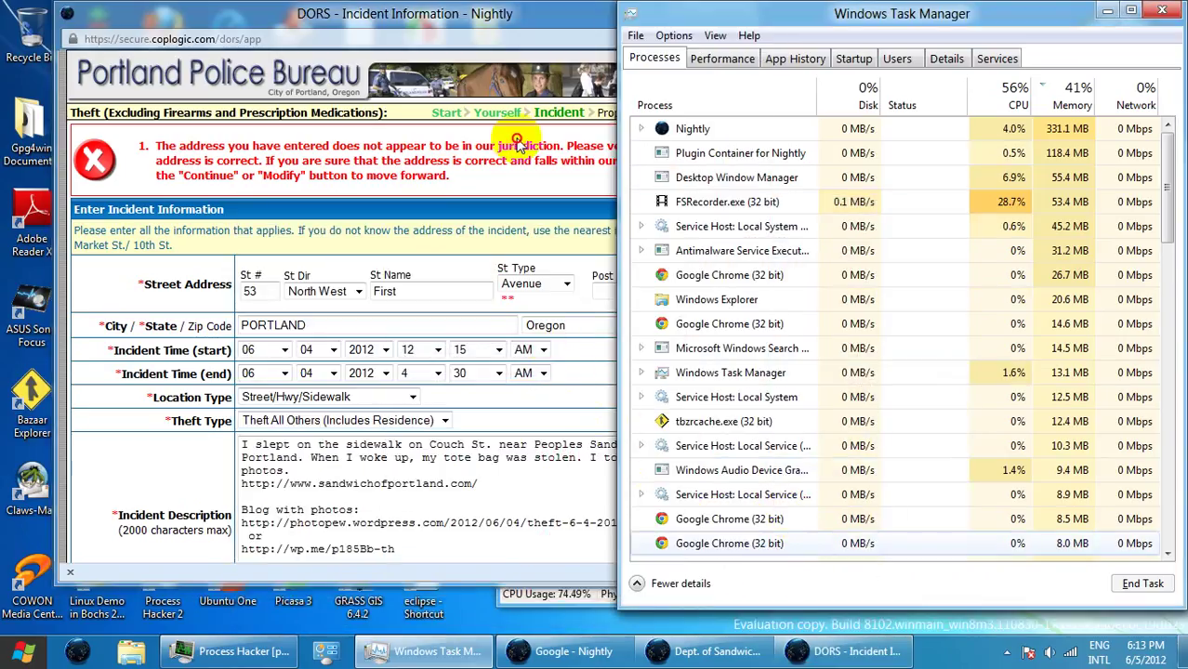
- Change the incident street name from First to 1st and submit the incident details
{"action": "double_click", "coordinate": [386, 290]}
{"action": "left_click", "coordinate": [335, 290]}
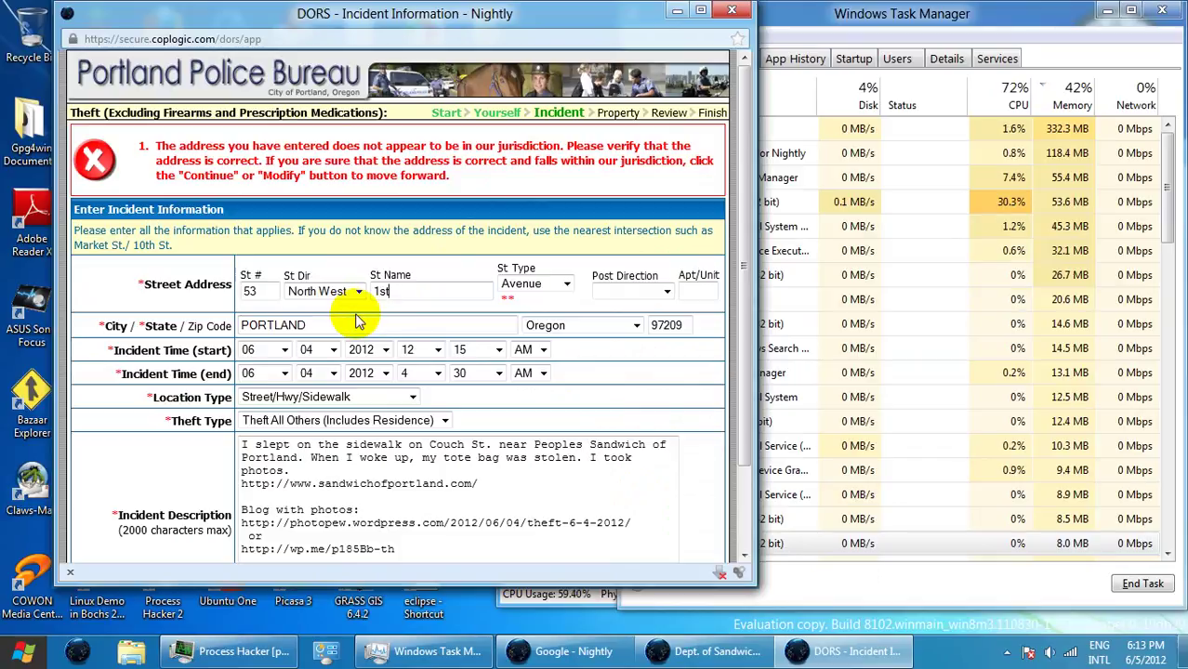
{"action": "scroll", "coordinate": [558, 465], "scroll_direction": "down", "scroll_amount": 2}
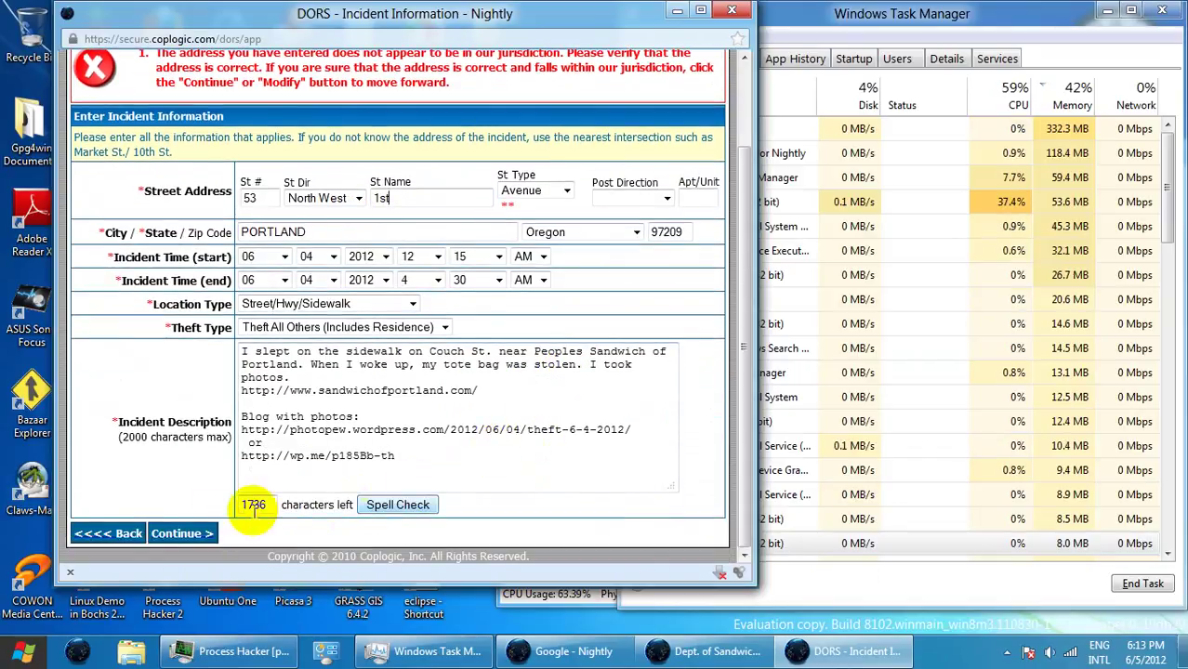
{"action": "left_click", "coordinate": [183, 533]}
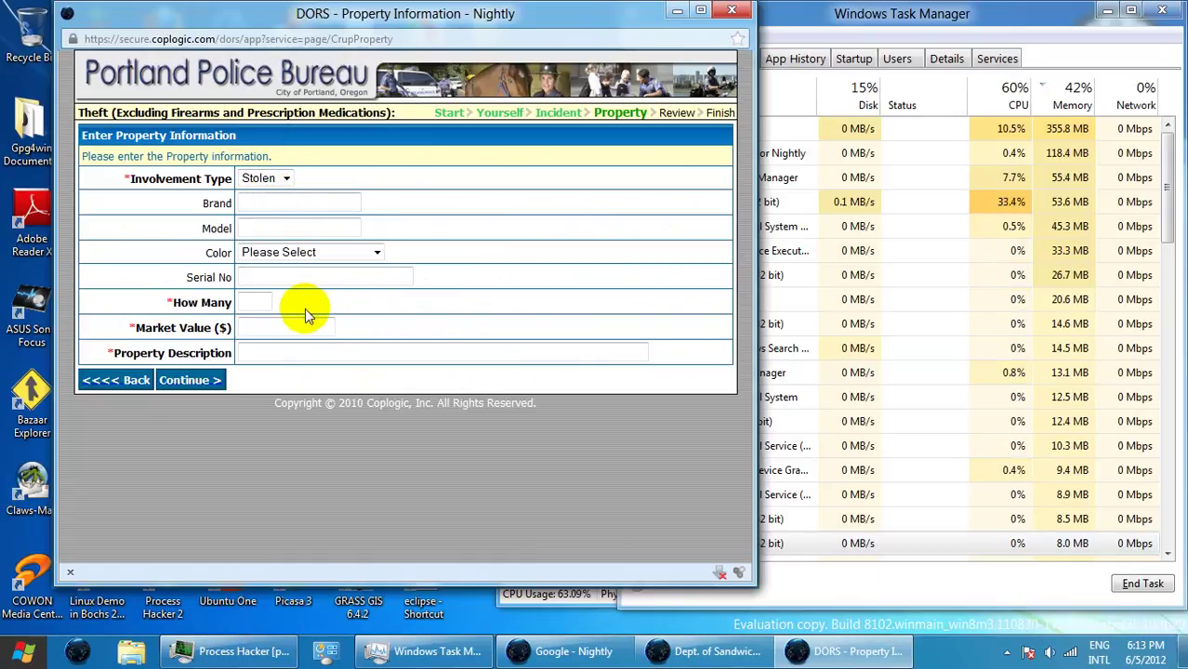
- Add a stolen item: brand mentos, model pure, quantity 2, value 1.00, described 'Mentos mint gum.'
{"action": "type", "text": "Mento"}
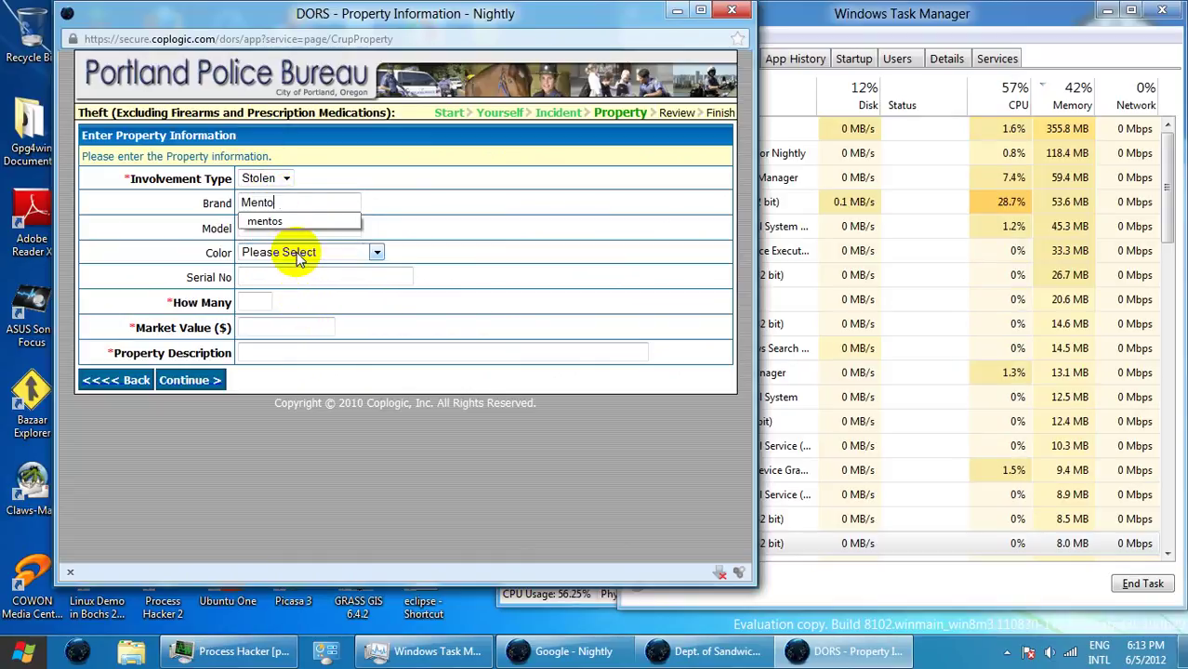
{"action": "type", "text": "s"}
{"action": "left_click", "coordinate": [310, 223]}
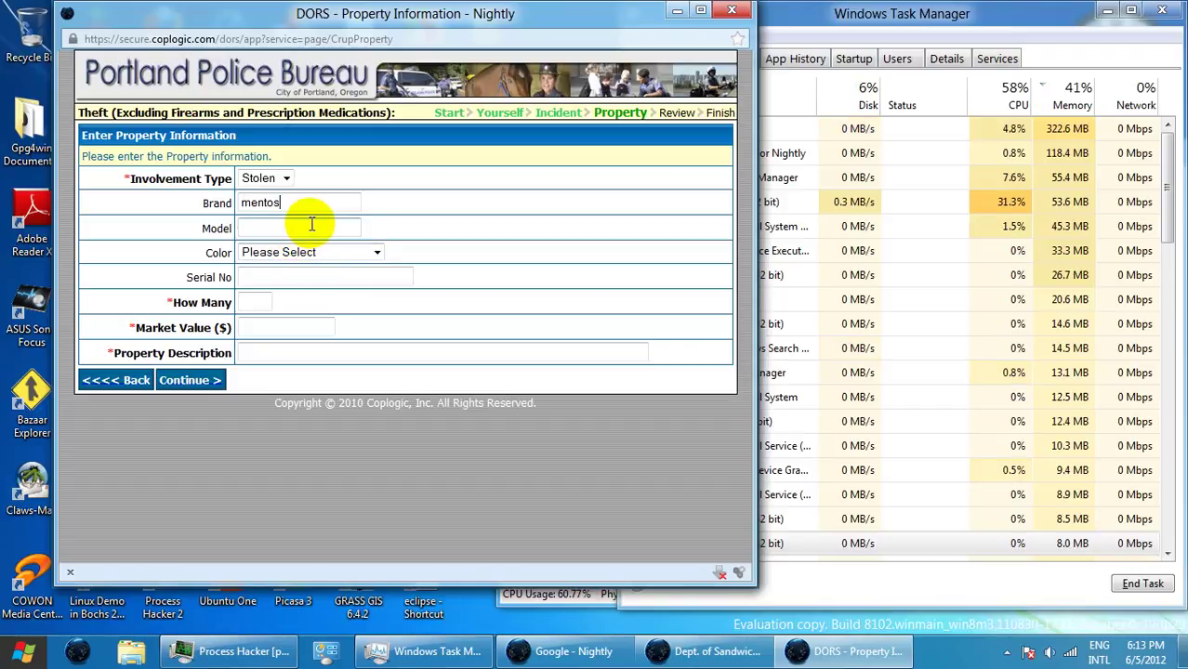
{"action": "type", "text": "p"}
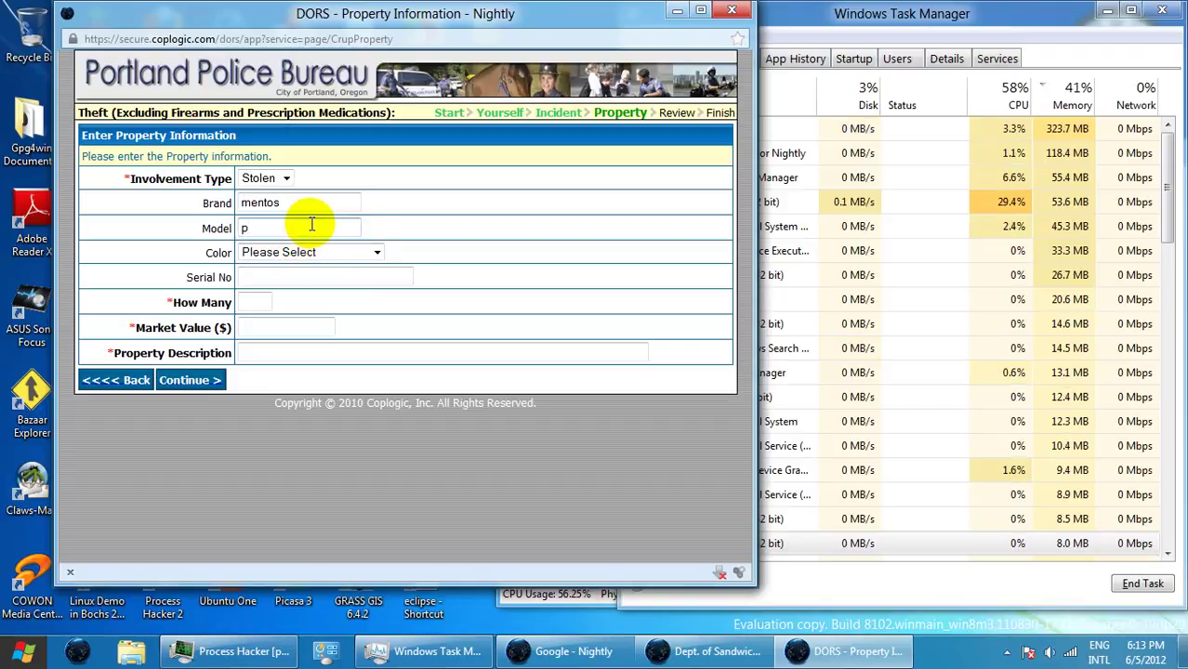
{"action": "type", "text": "ure"}
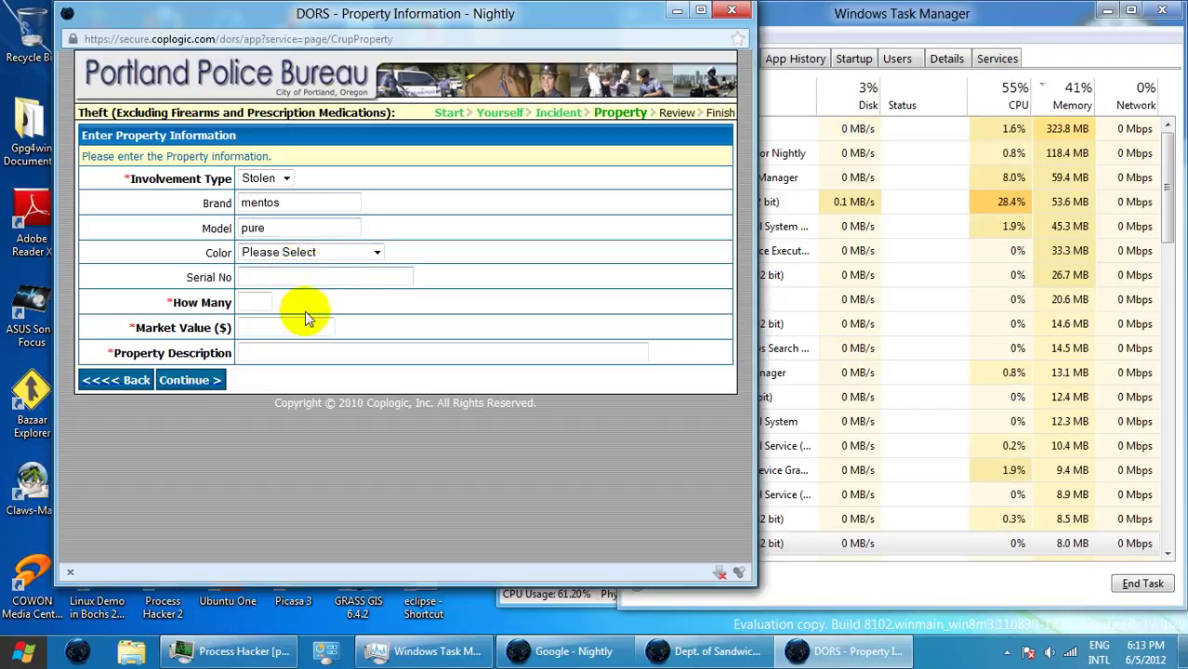
{"action": "left_click", "coordinate": [268, 301]}
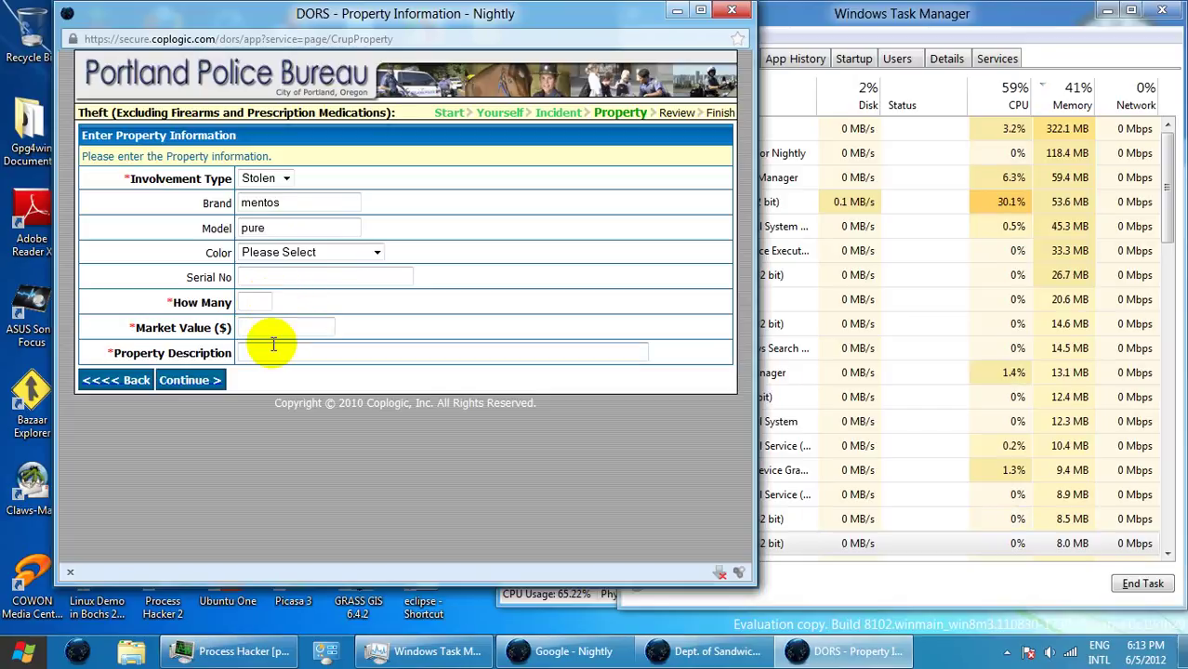
{"action": "type", "text": "2"}
{"action": "left_click", "coordinate": [261, 329]}
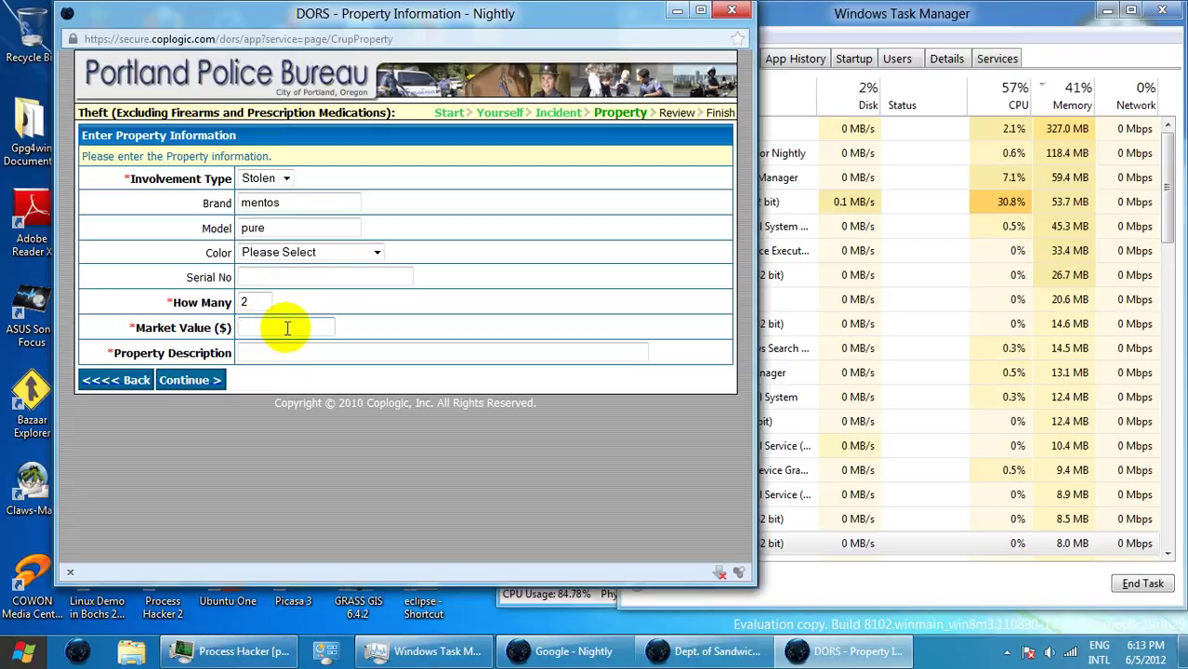
{"action": "type", "text": "1.00"}
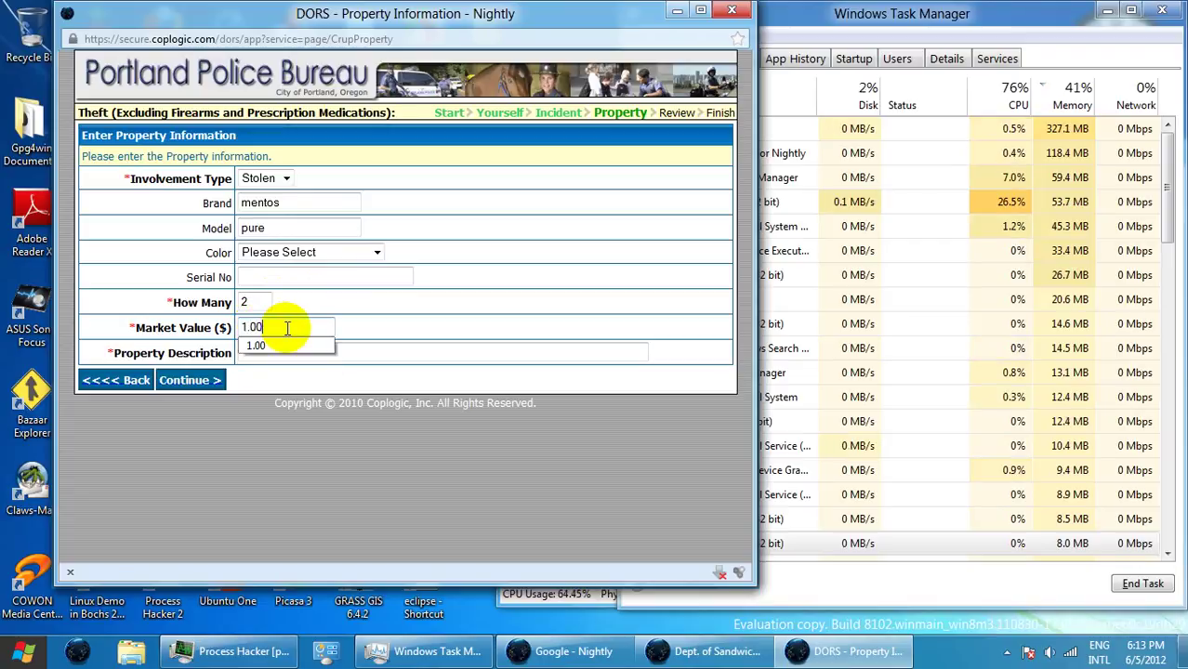
{"action": "left_click", "coordinate": [279, 352]}
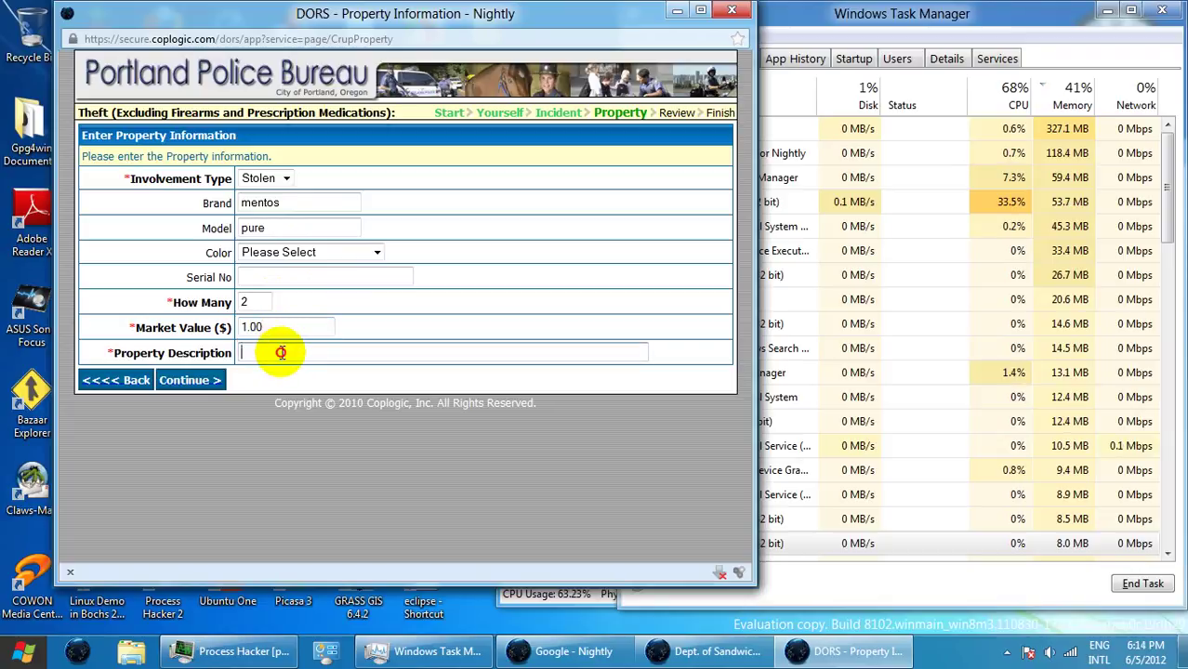
{"action": "type", "text": "Men"}
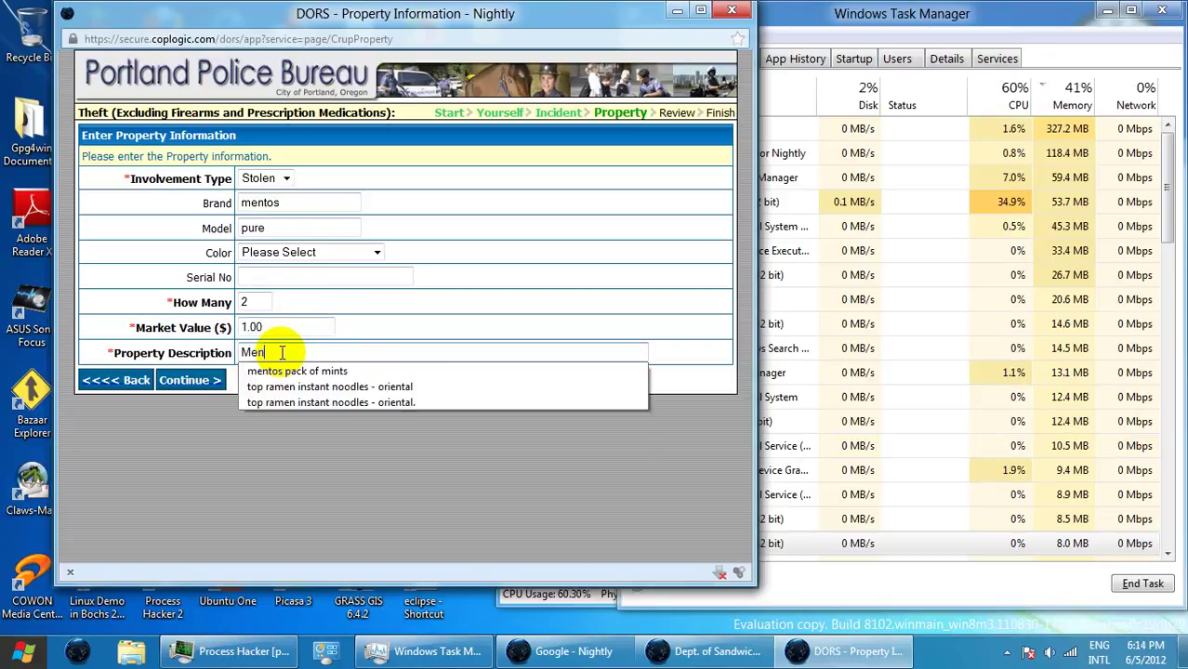
{"action": "type", "text": "tos min"}
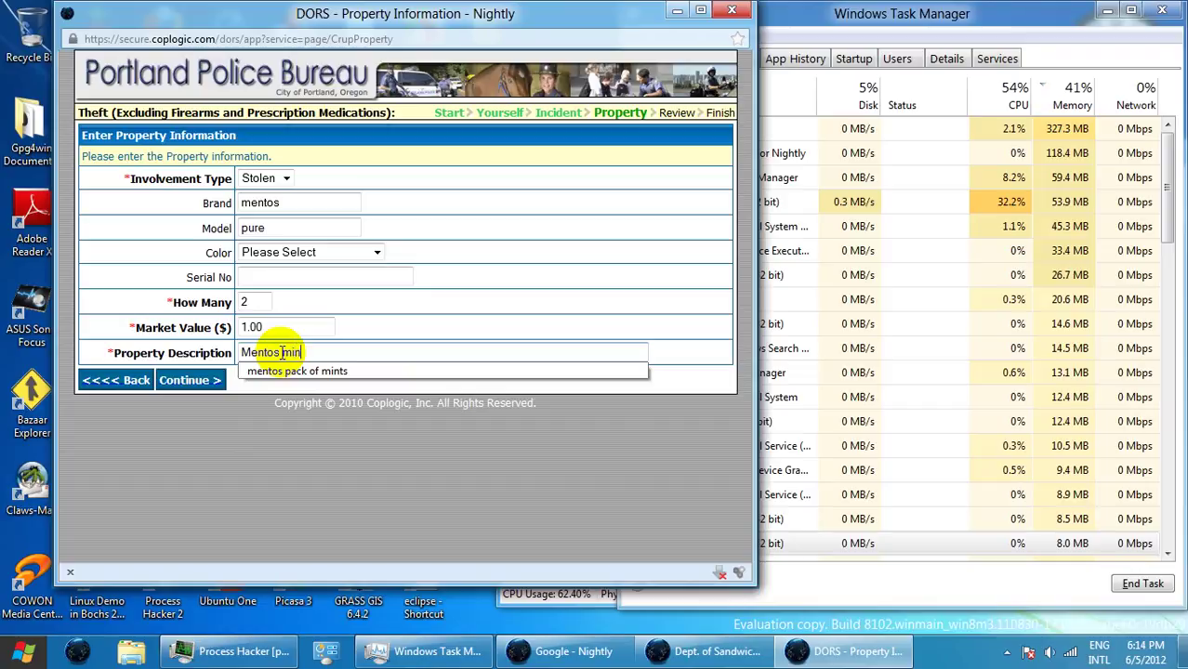
{"action": "type", "text": "t gum"}
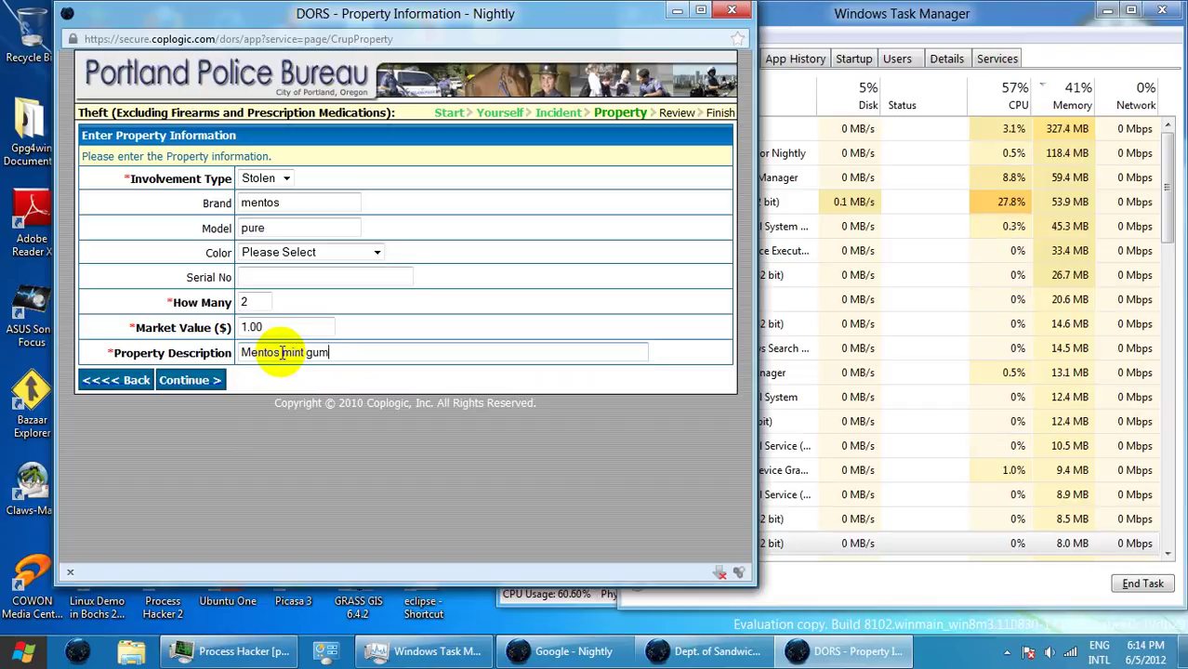
{"action": "type", "text": "."}
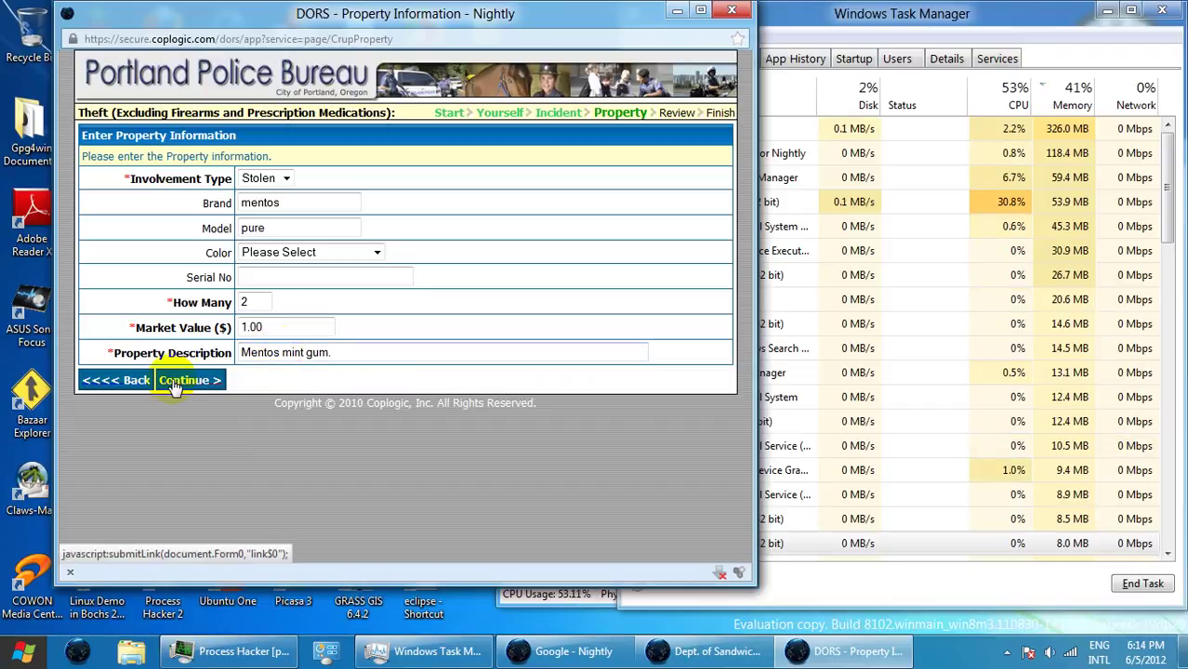
{"action": "left_click", "coordinate": [171, 379]}
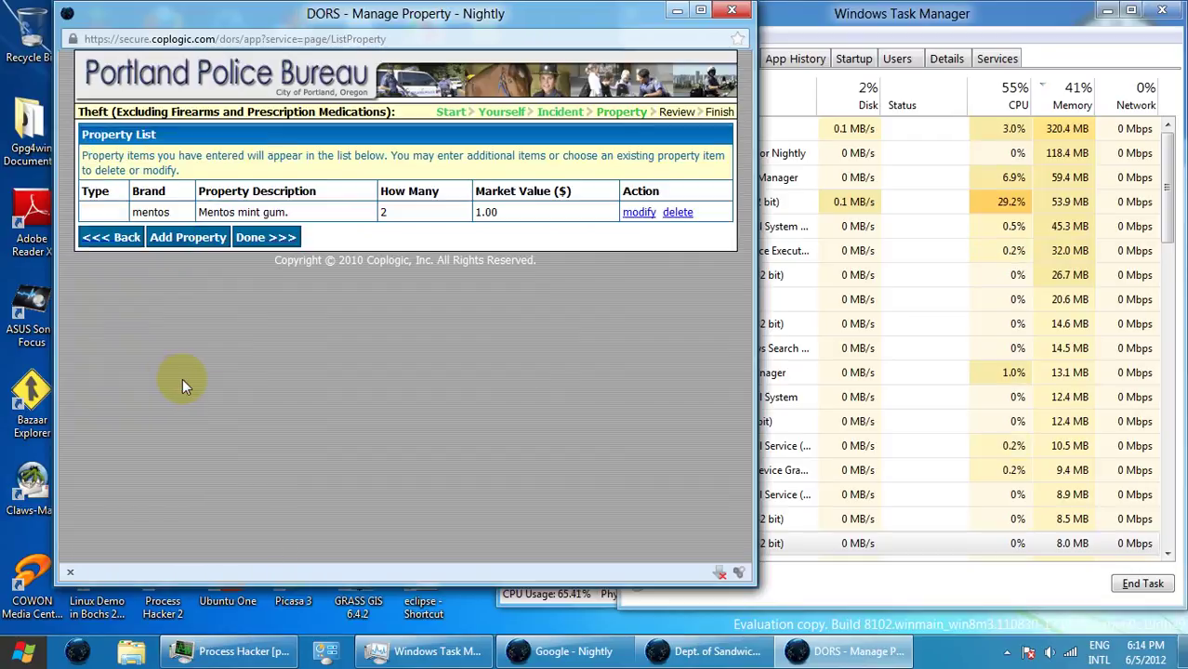
- Add Fred Meyer roasted peanuts in a plastic bottle, quantity 1, value 2.50
{"action": "left_click", "coordinate": [212, 238]}
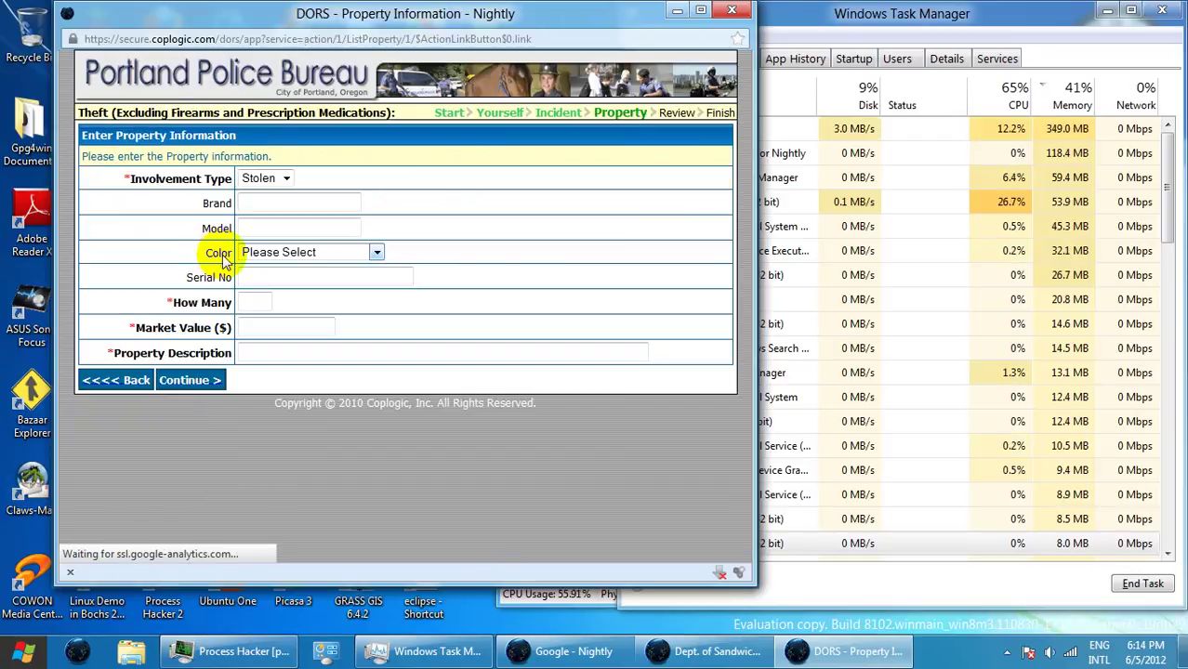
{"action": "left_click", "coordinate": [261, 300]}
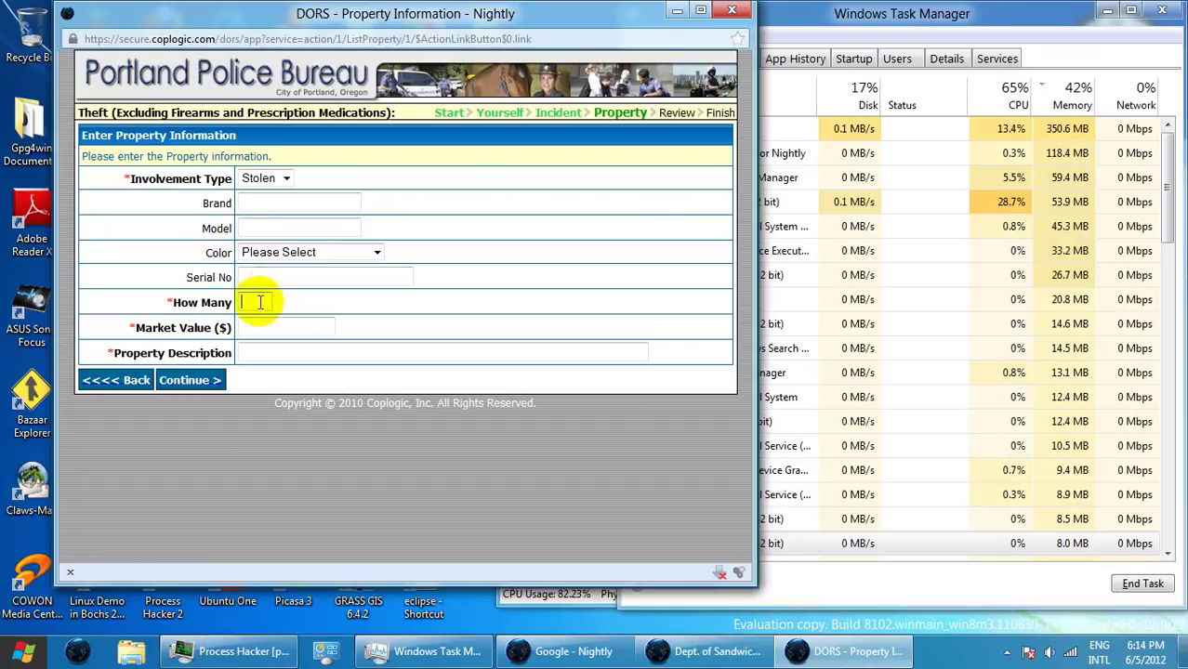
{"action": "type", "text": "1"}
{"action": "left_click", "coordinate": [258, 322]}
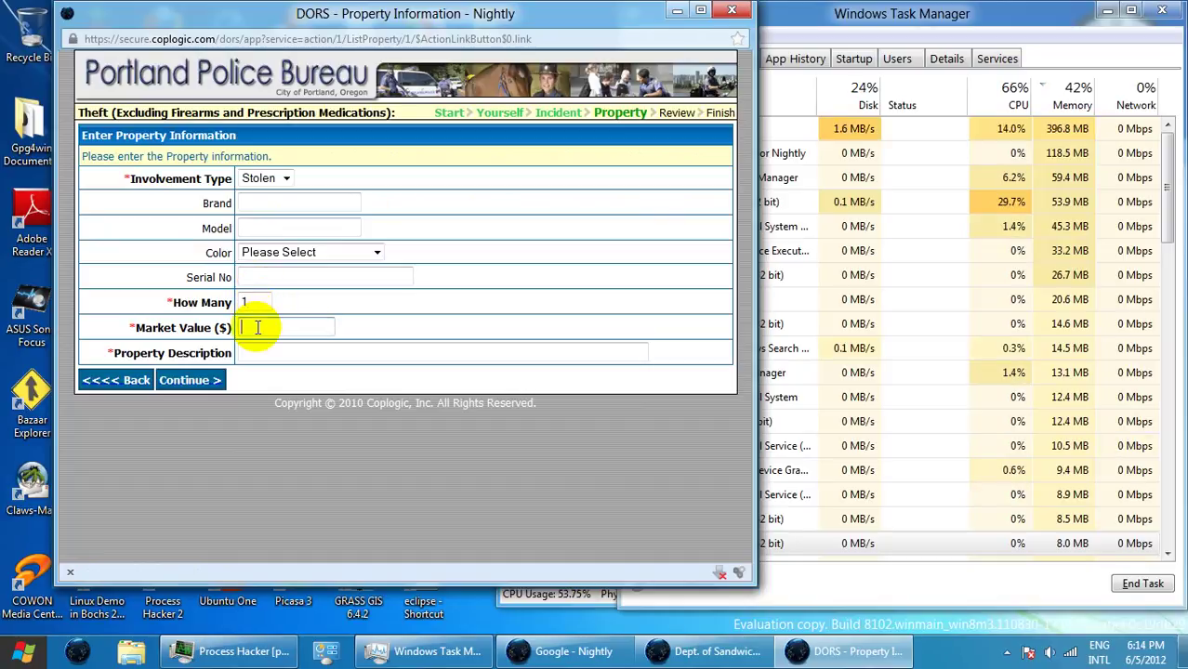
{"action": "type", "text": "2.50"}
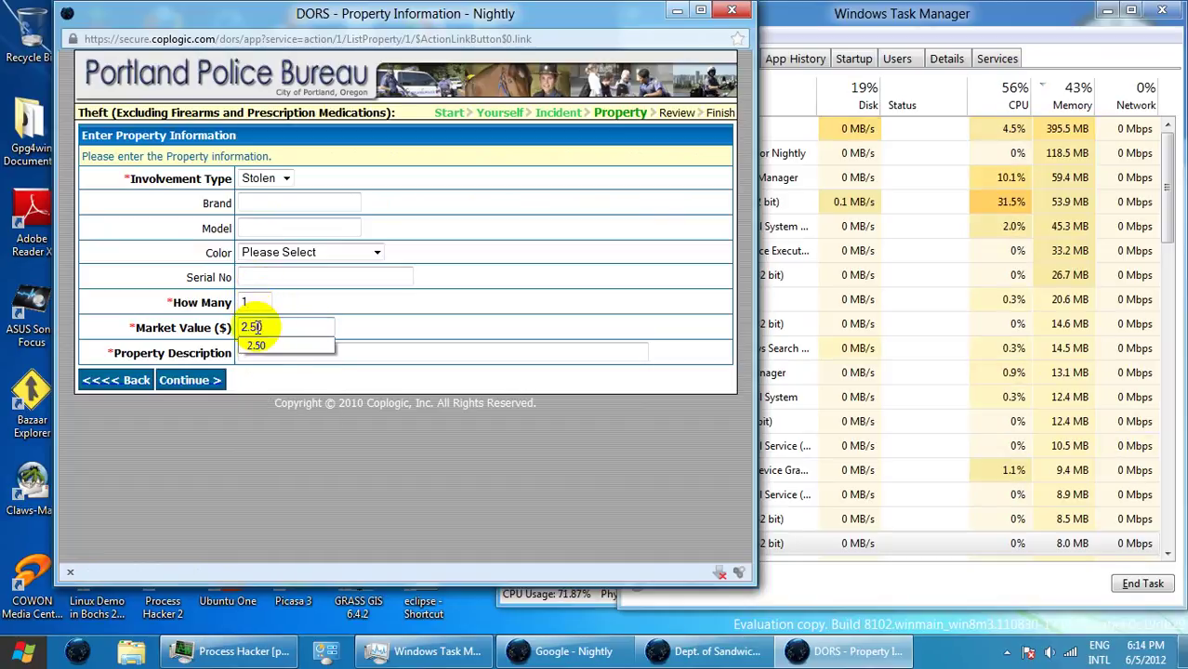
{"action": "left_click", "coordinate": [319, 351]}
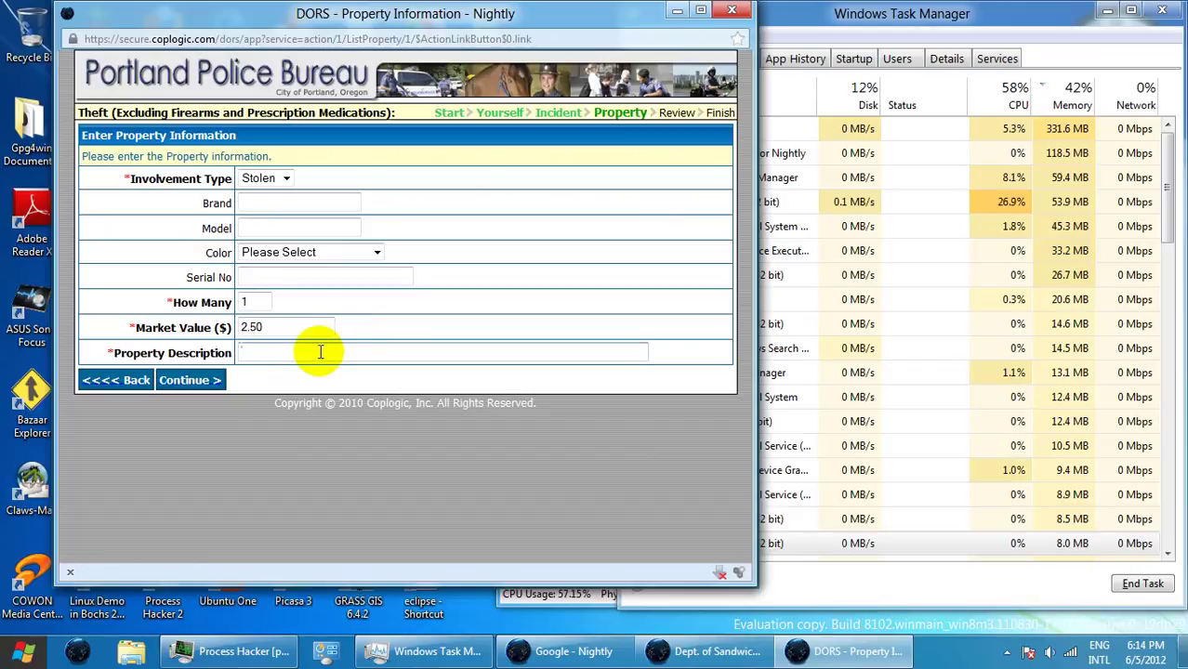
{"action": "type", "text": "Fred "}
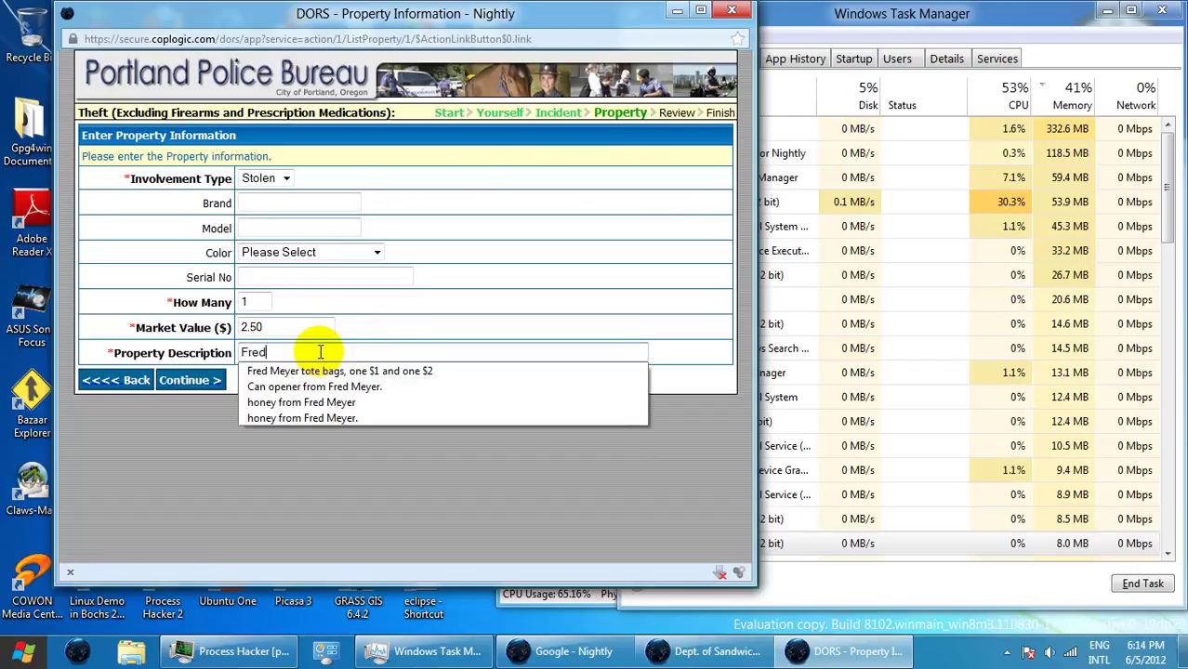
{"action": "type", "text": "Meye"}
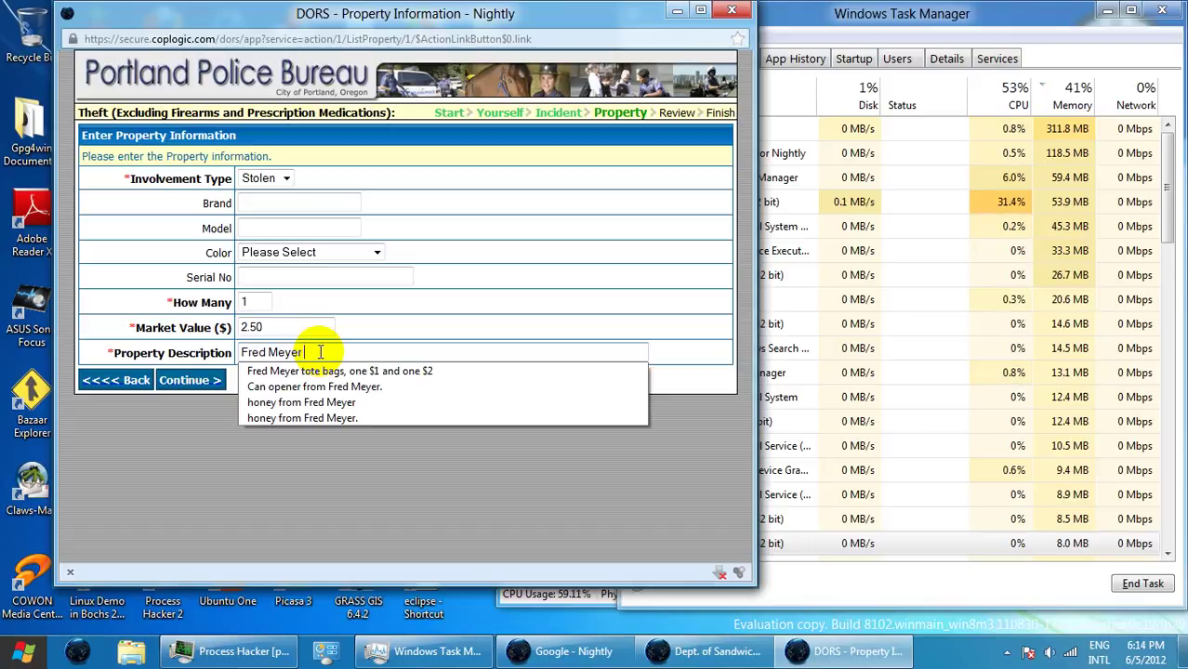
{"action": "type", "text": "ry"}
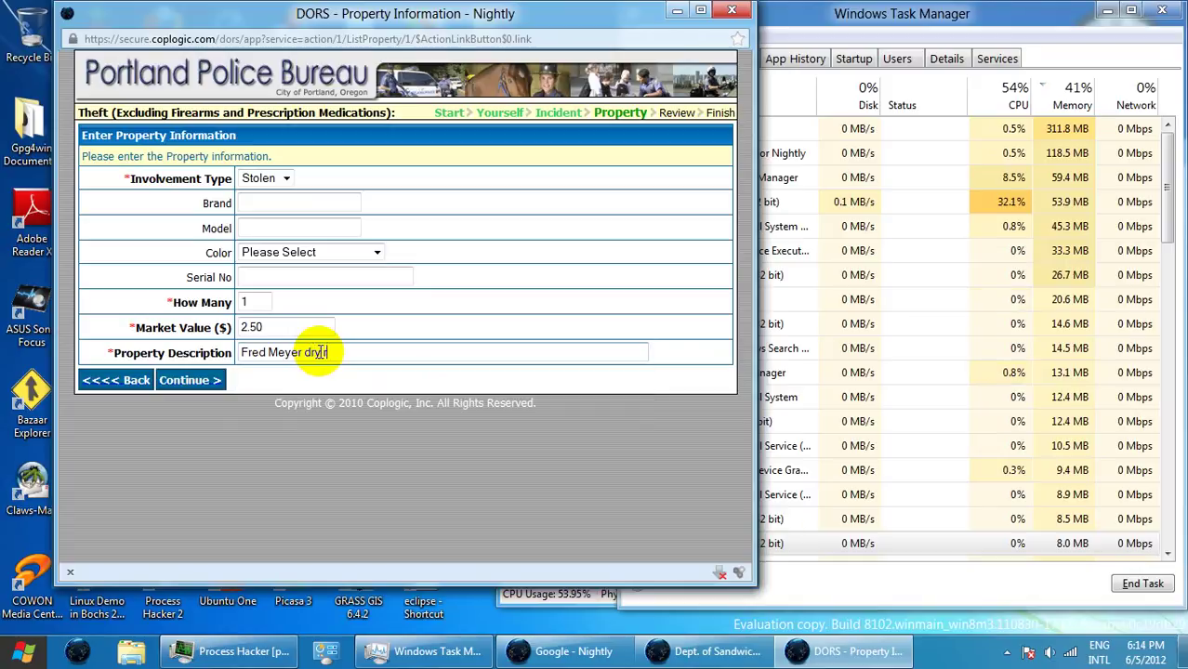
{"action": "type", "text": "roasted pea"}
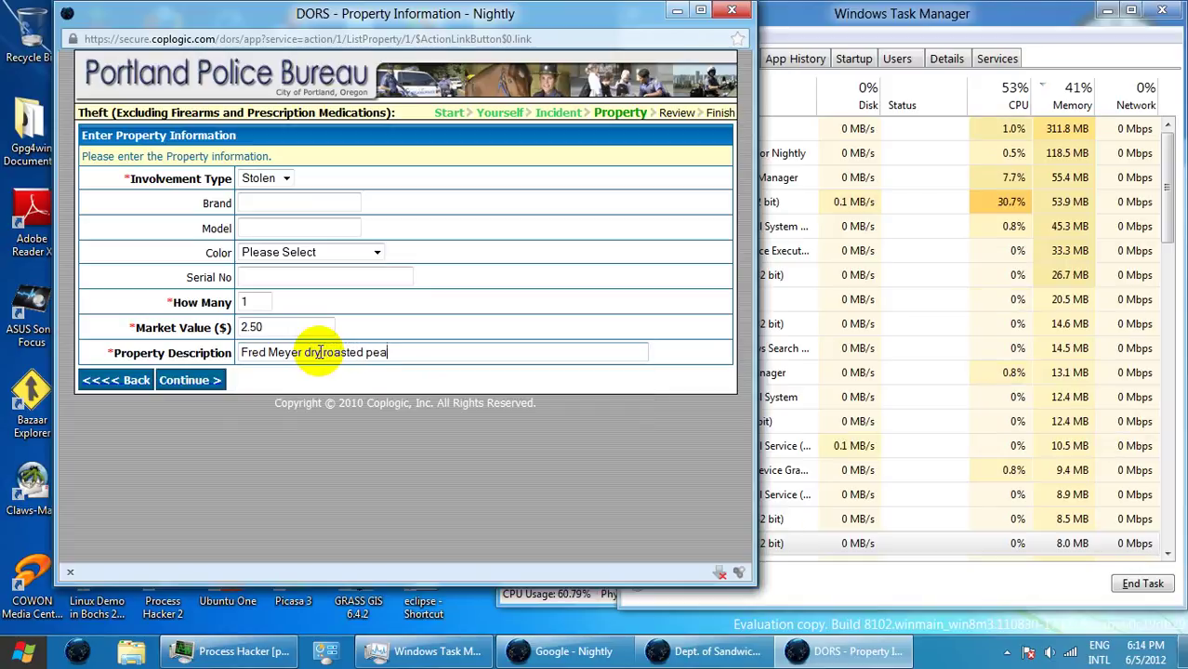
{"action": "type", "text": "nuts"}
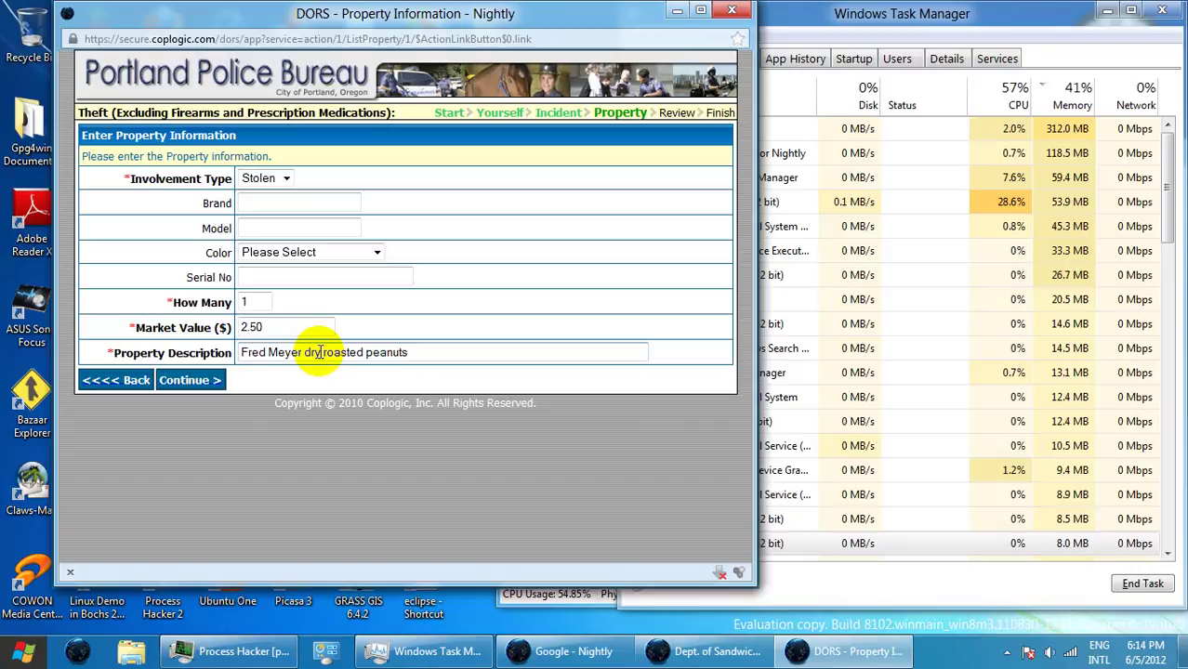
{"action": "type", "text": " in p "}
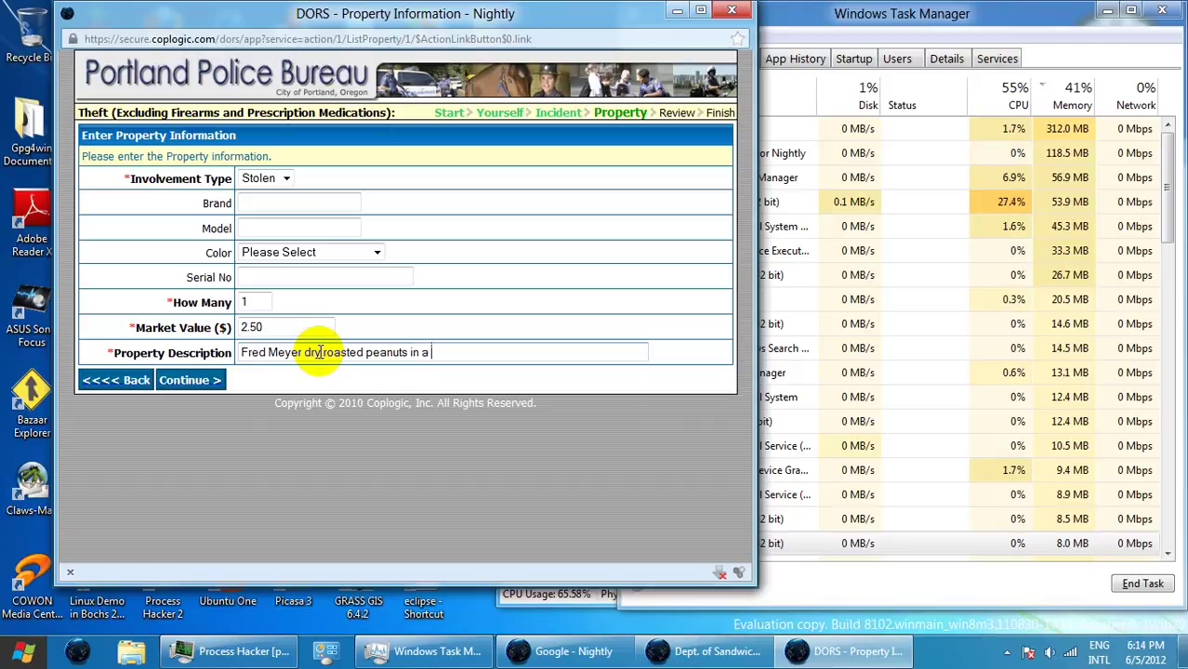
{"action": "type", "text": "plastic b"}
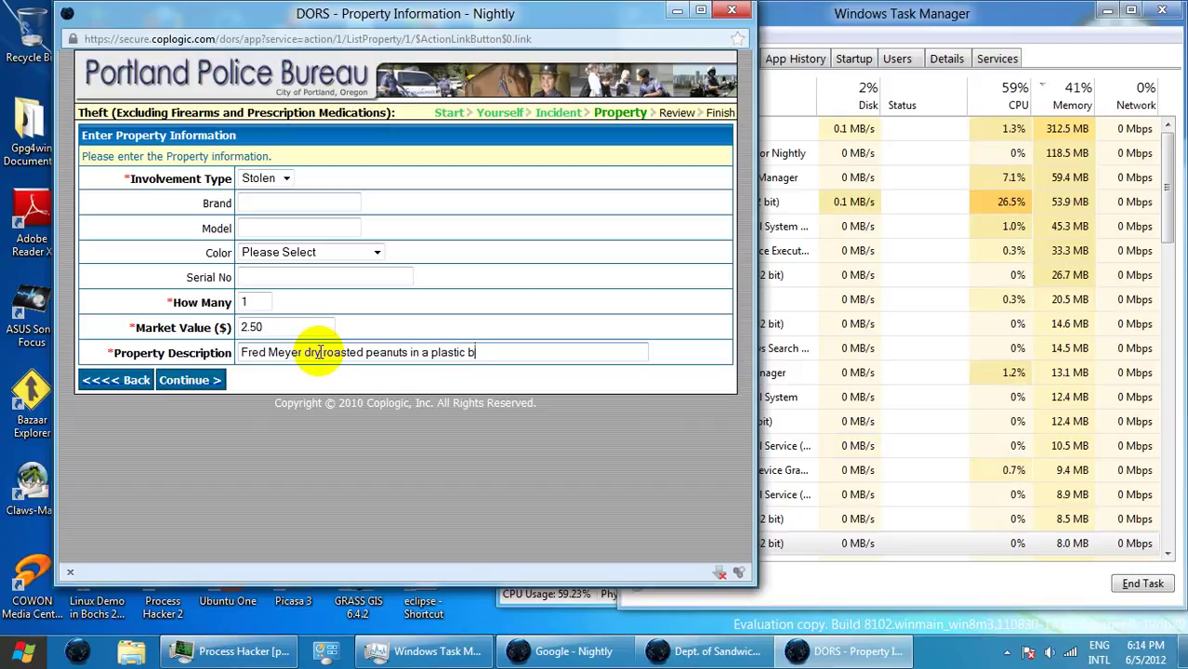
{"action": "type", "text": "ottle."}
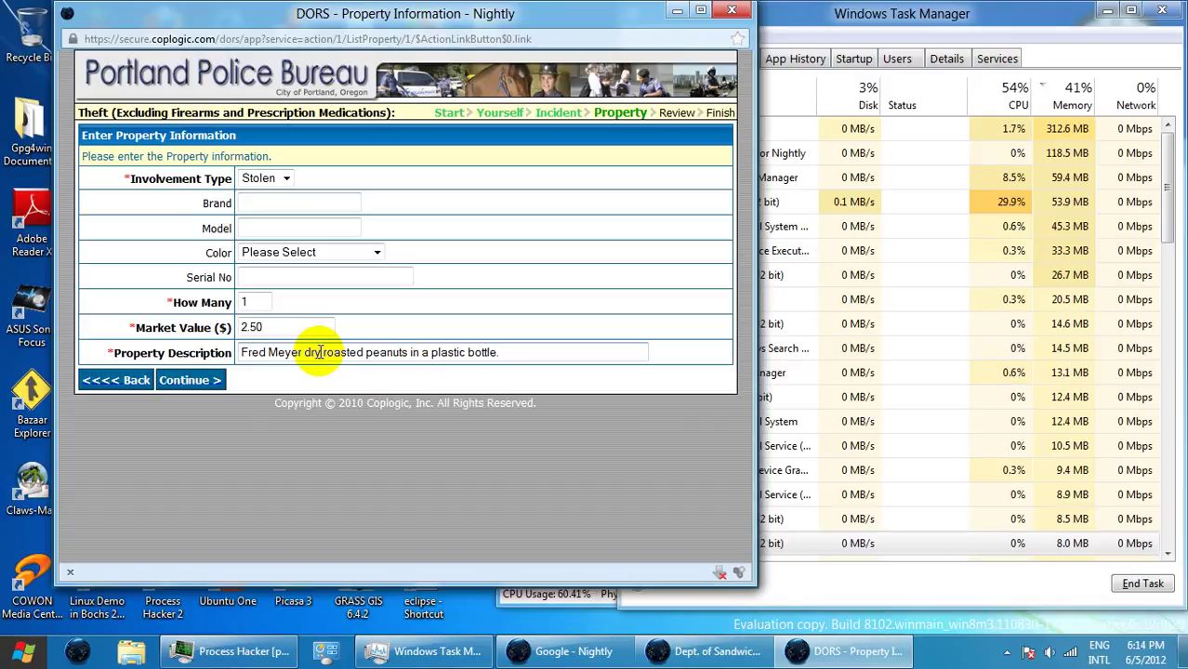
{"action": "left_click", "coordinate": [184, 381]}
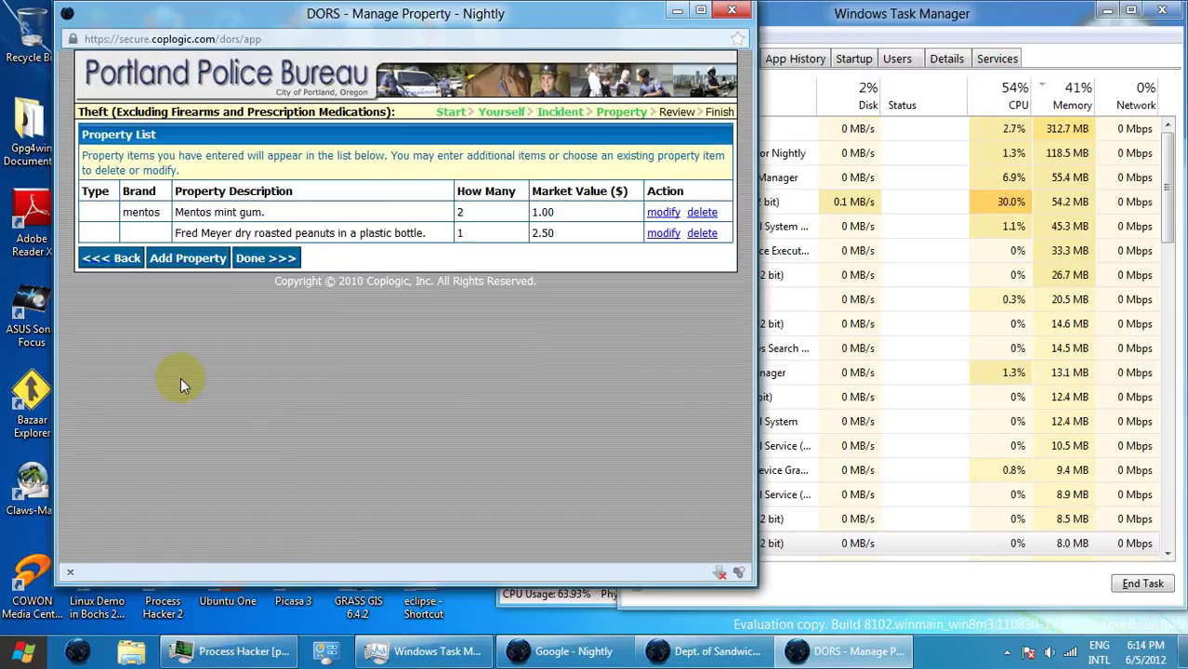
- Start a new item with brand Worthington, model Loma Linda, quantity 1, value 8.80
{"action": "left_click", "coordinate": [190, 260]}
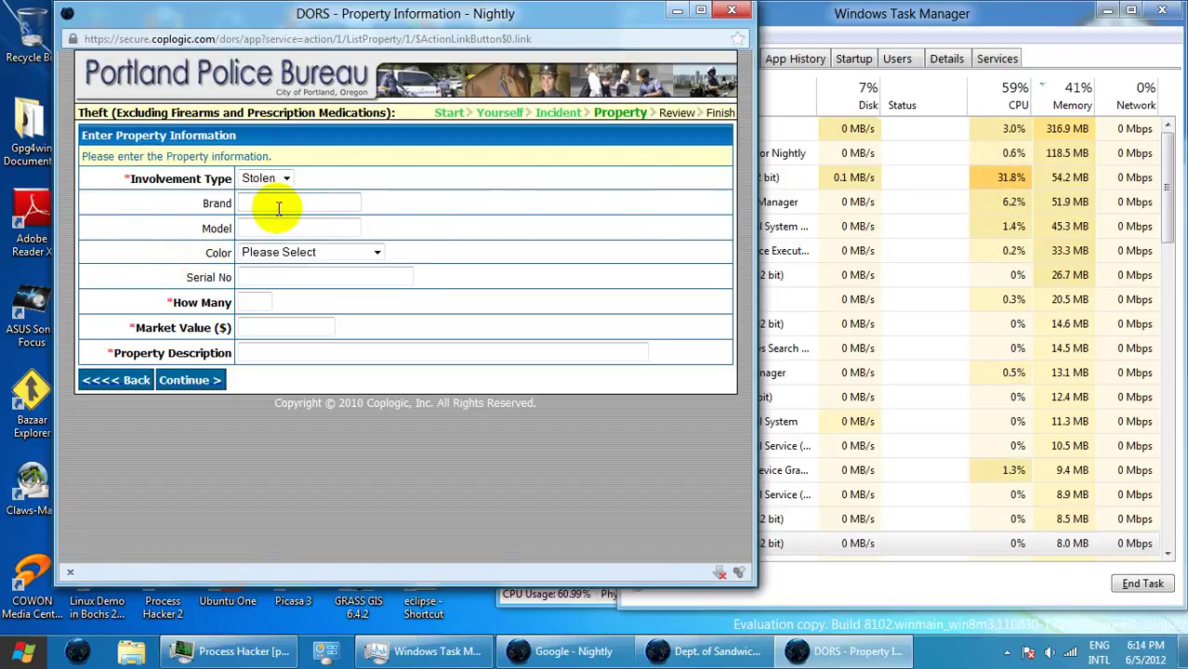
{"action": "left_click", "coordinate": [278, 205]}
{"action": "type", "text": "Wor"}
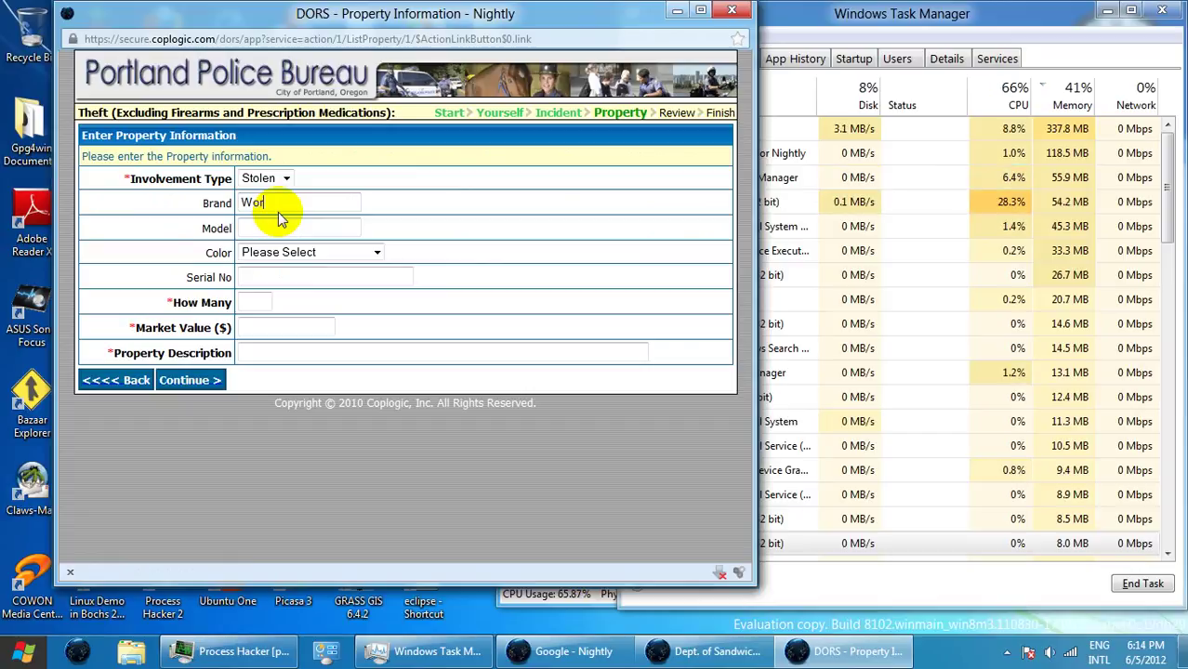
{"action": "type", "text": "thingt"}
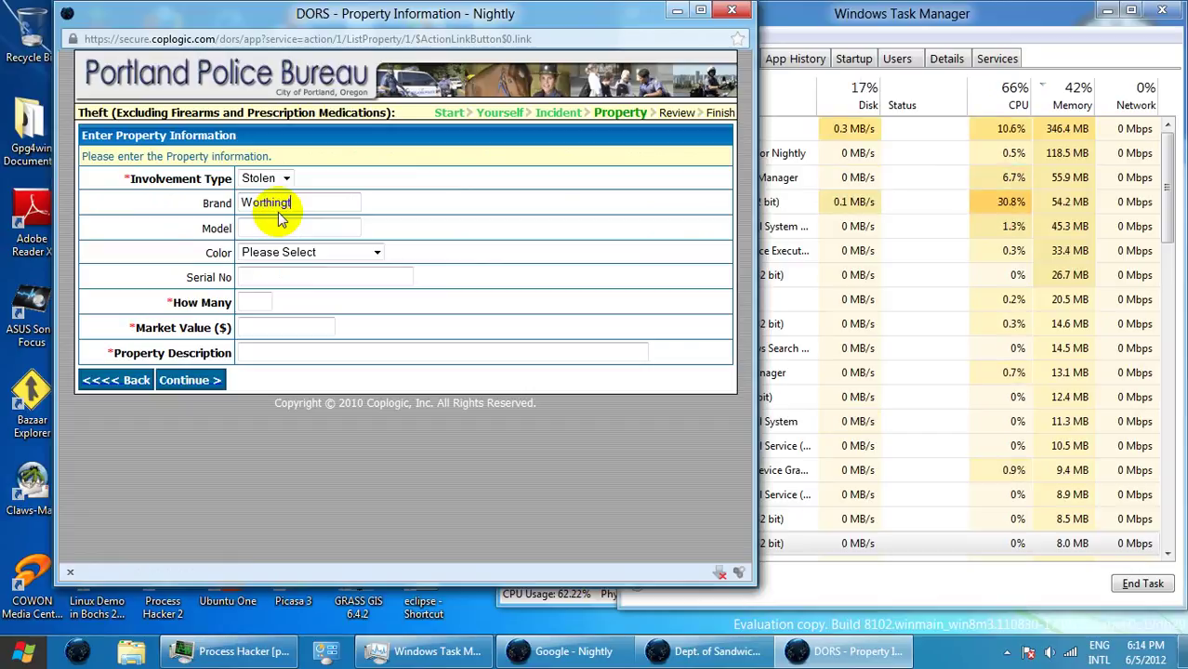
{"action": "type", "text": "h"}
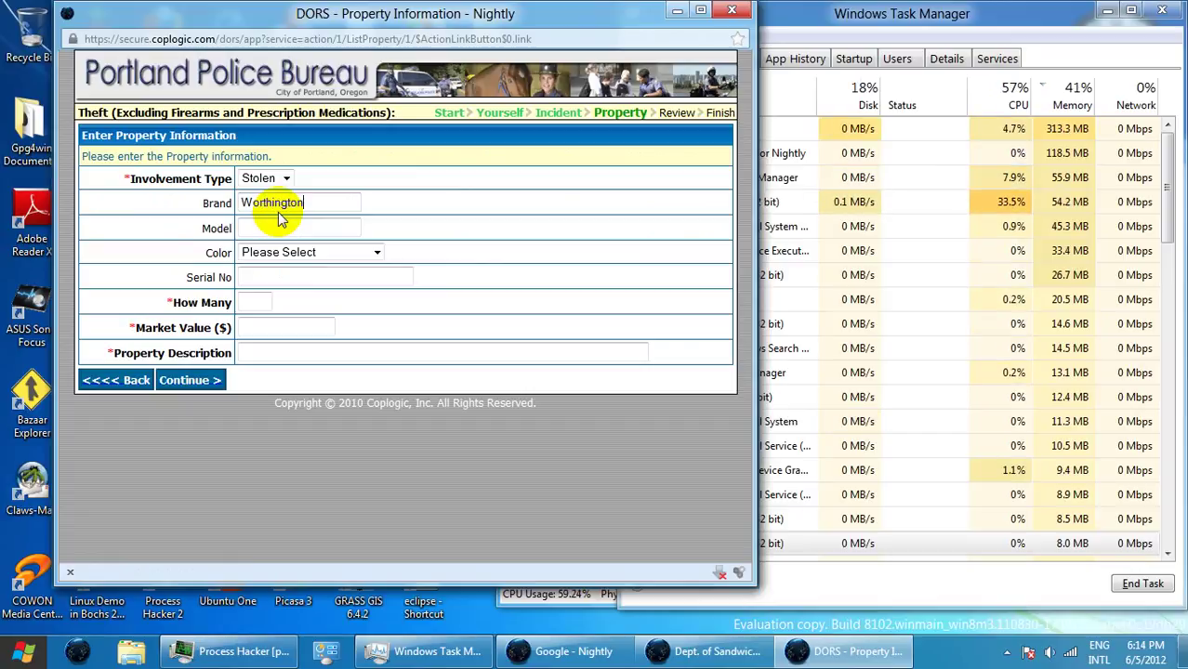
{"action": "key", "text": "Tab"}
{"action": "type", "text": "Loma "}
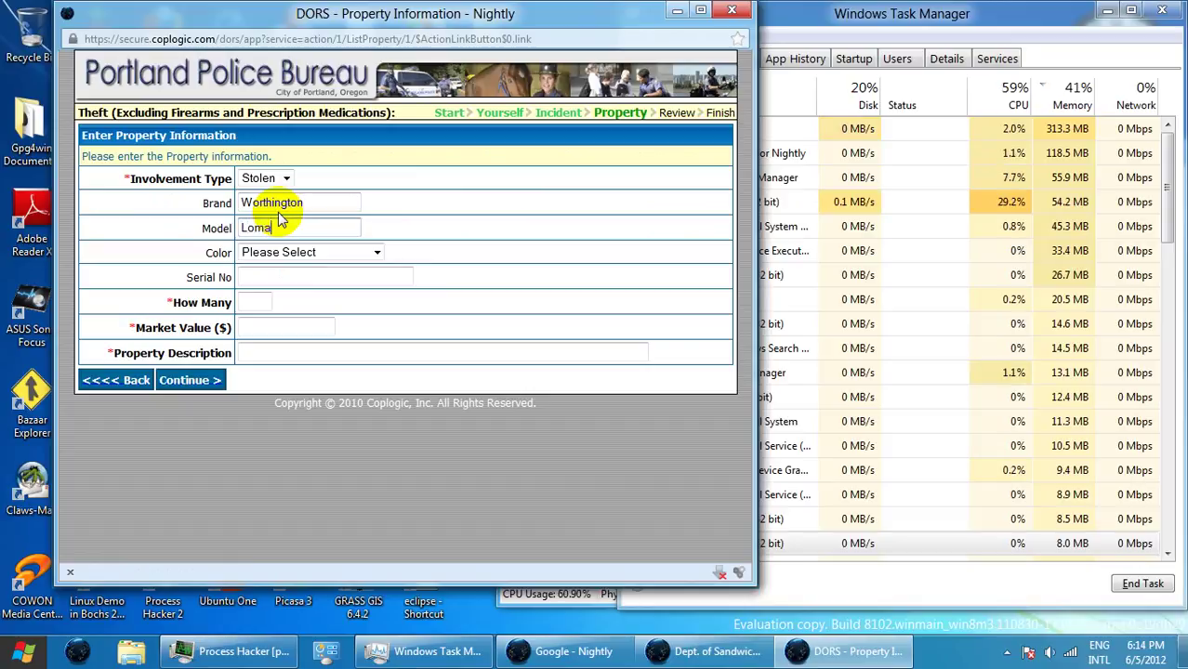
{"action": "type", "text": "Linda"}
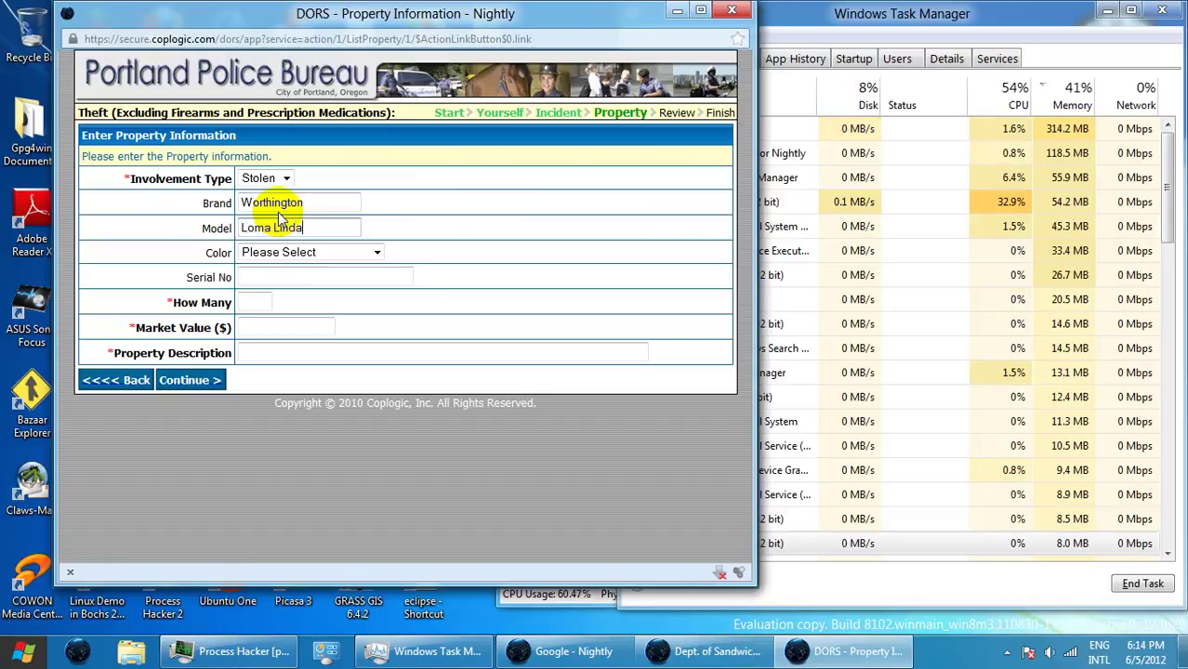
{"action": "left_click", "coordinate": [254, 297]}
{"action": "type", "text": "1"}
{"action": "left_click", "coordinate": [290, 332]}
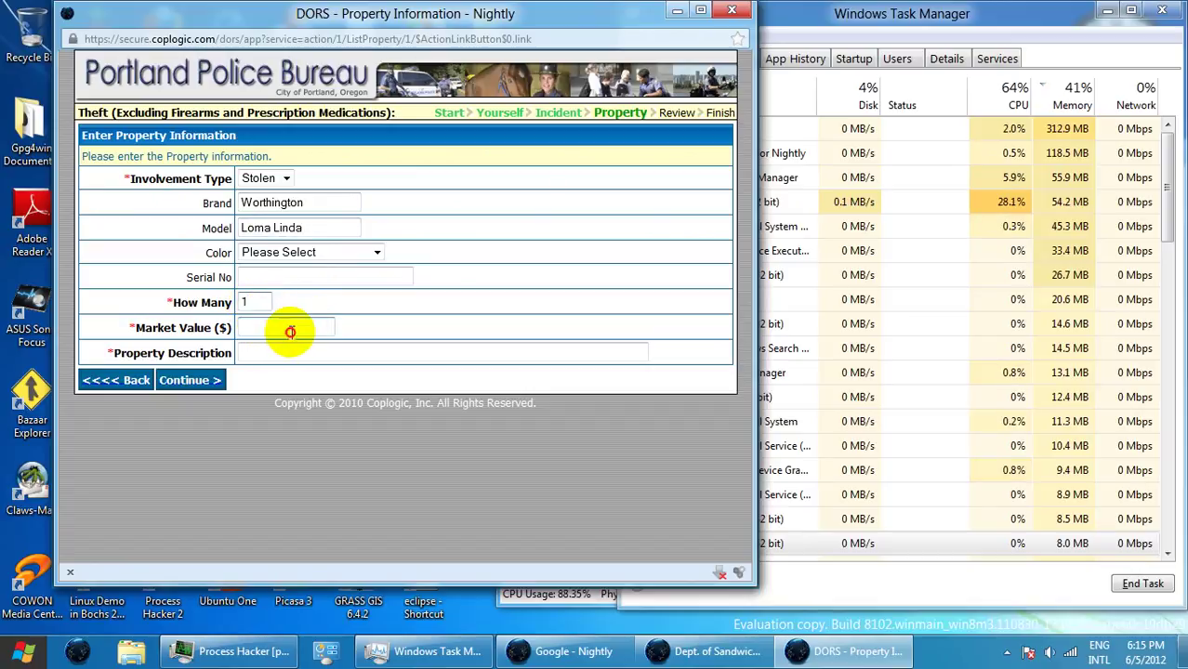
{"action": "type", "text": "8"}
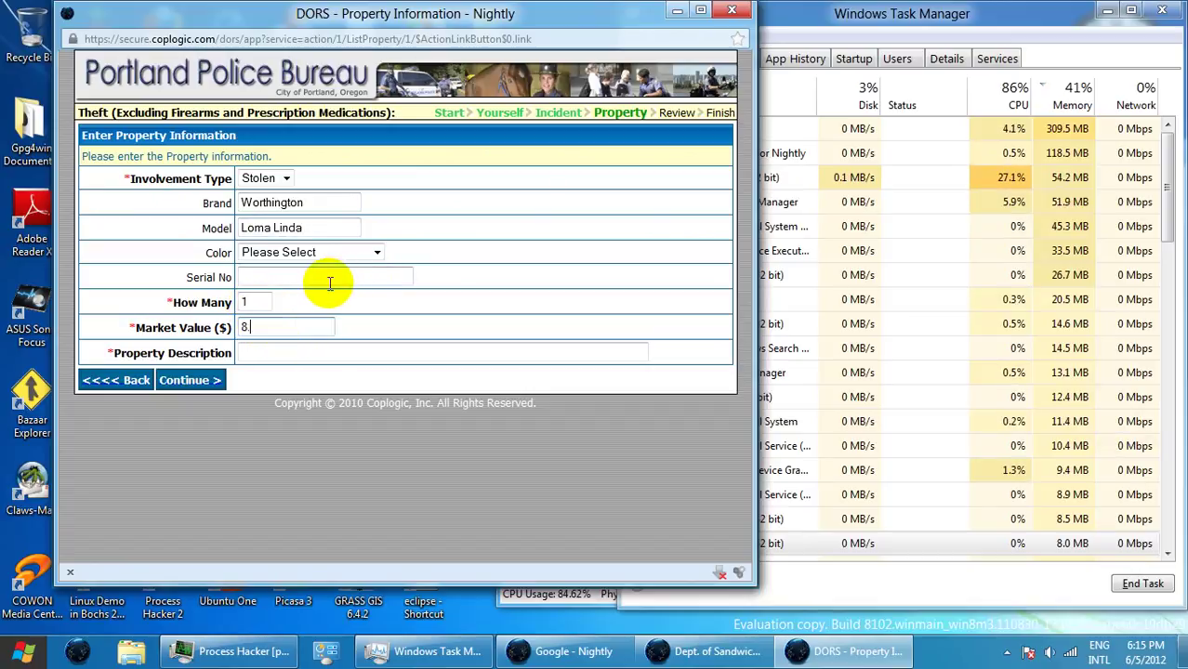
{"action": "type", "text": ".80"}
- Describe the item as 'Can of vegan Big Franks from Fred Meyer' and submit it
{"action": "left_click", "coordinate": [315, 351]}
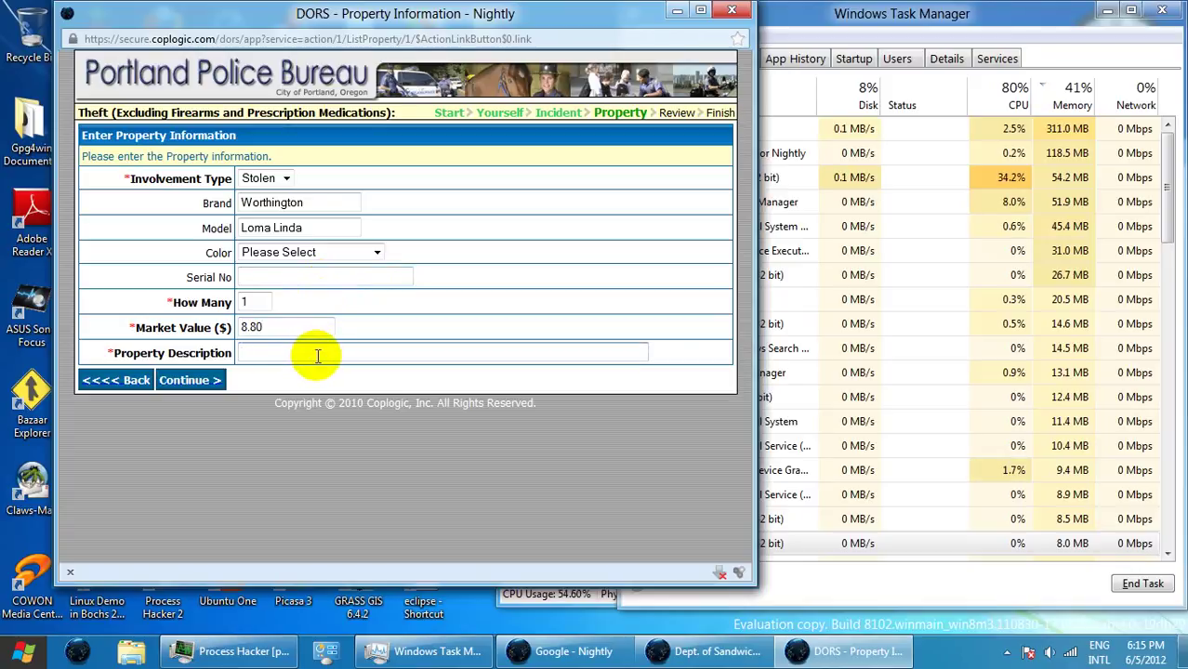
{"action": "type", "text": "Can "}
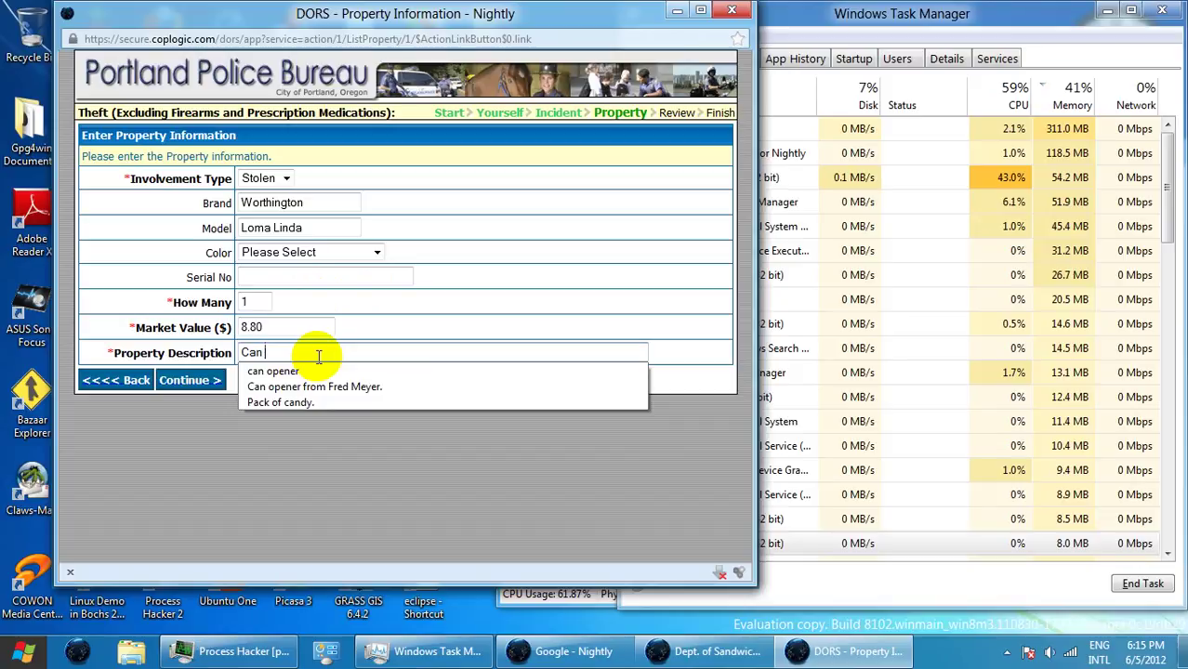
{"action": "type", "text": "of"}
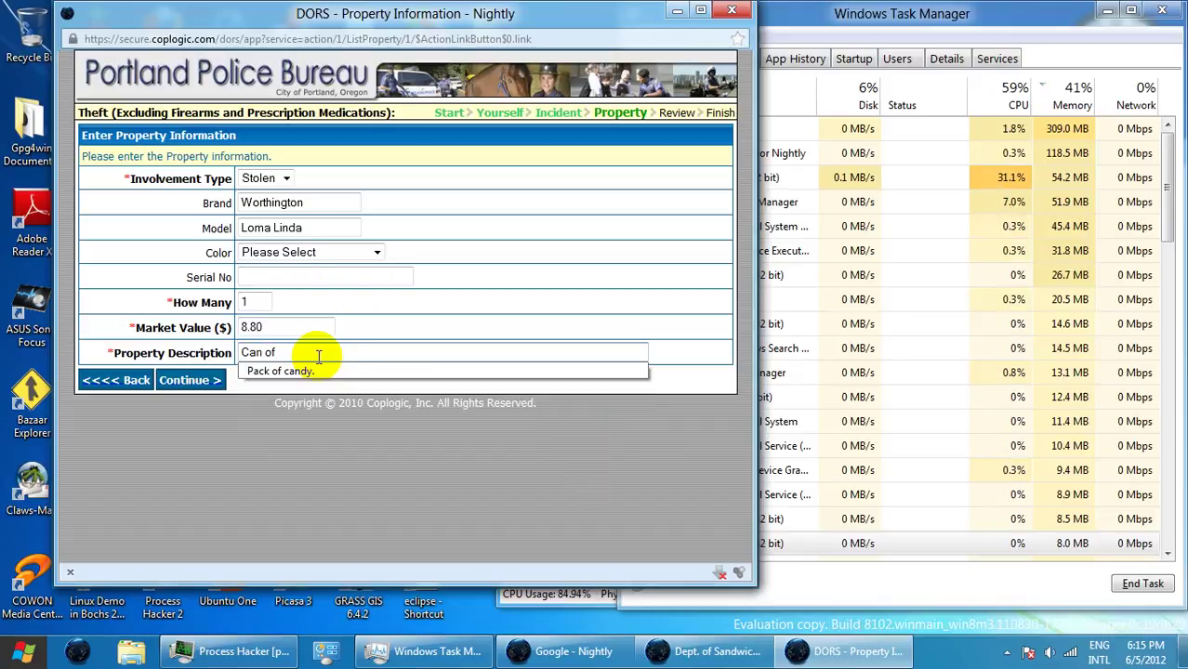
{"action": "type", "text": " vegan "}
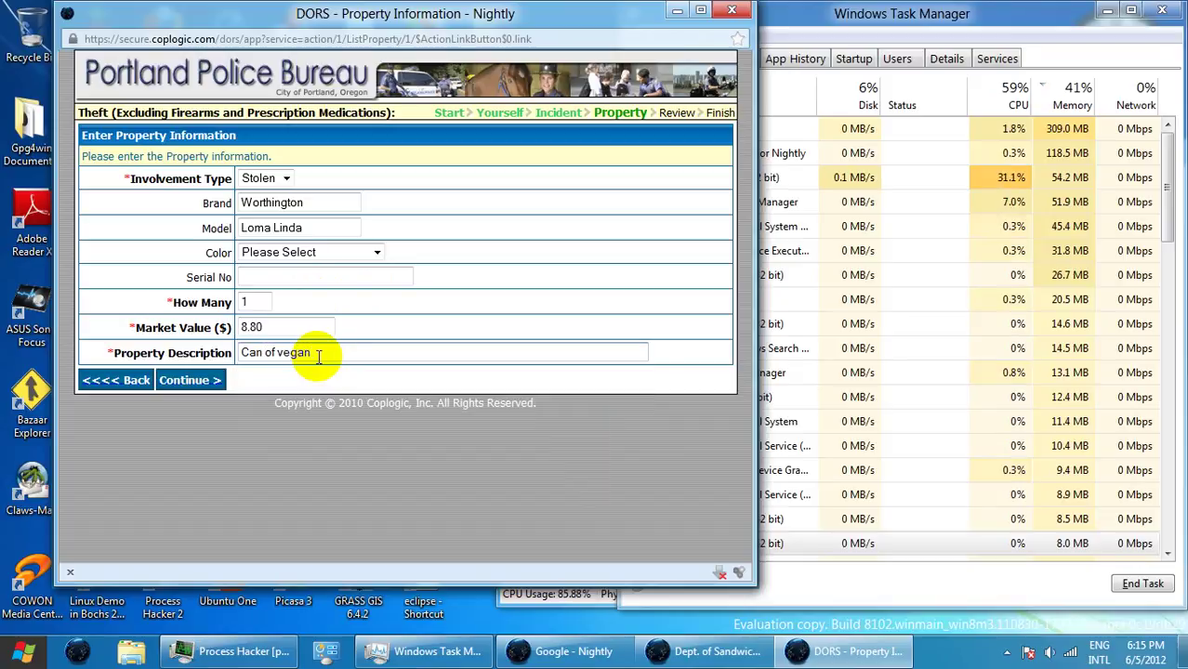
{"action": "type", "text": "big"}
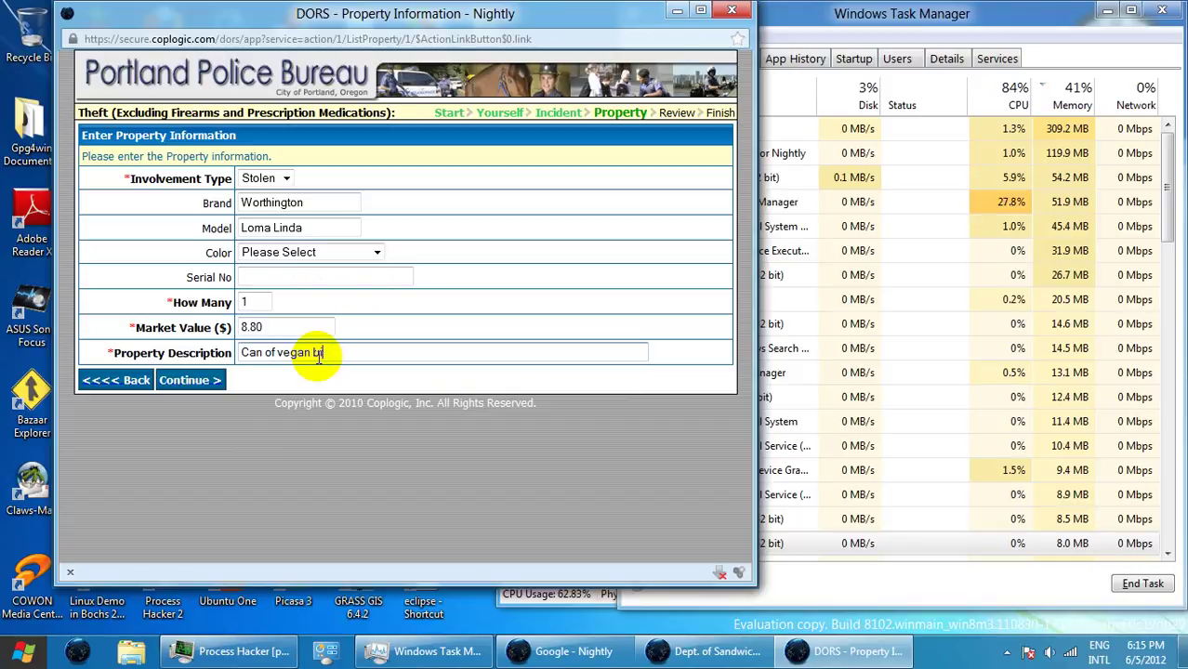
{"action": "key", "text": "BackSpace"}
{"action": "key", "text": "BackSpace"}
{"action": "key", "text": "BackSpace"}
{"action": "double_click", "coordinate": [319, 356]}
{"action": "type", "text": "bIG"}
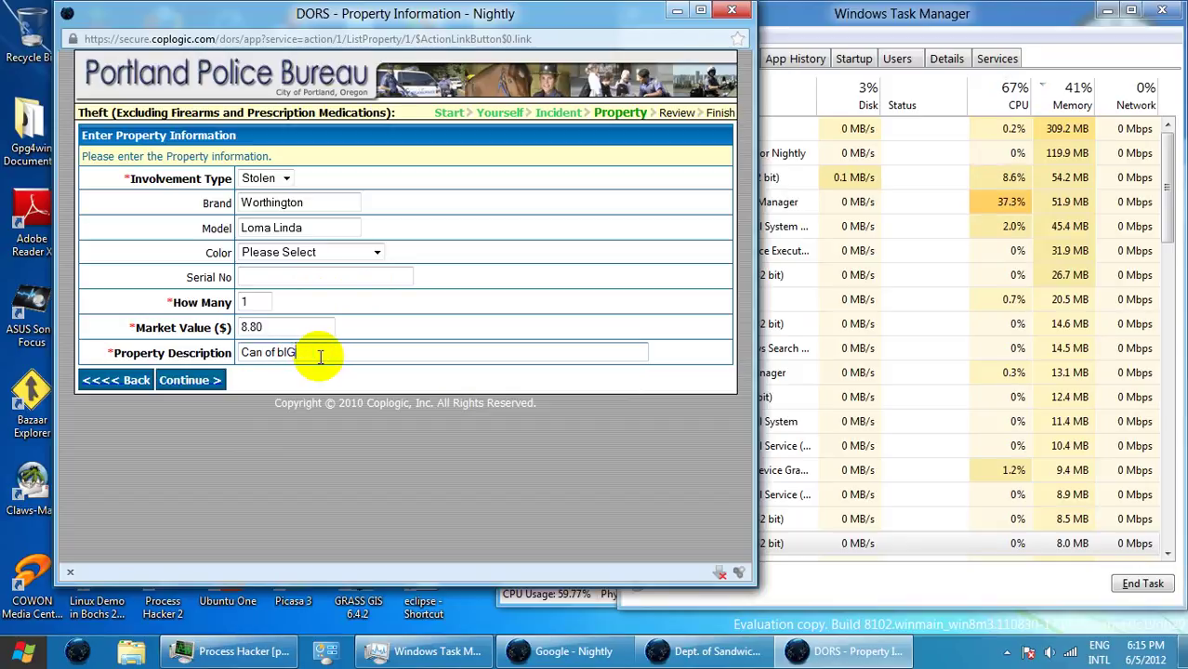
{"action": "key", "text": "BackSpace"}
{"action": "key", "text": "BackSpace"}
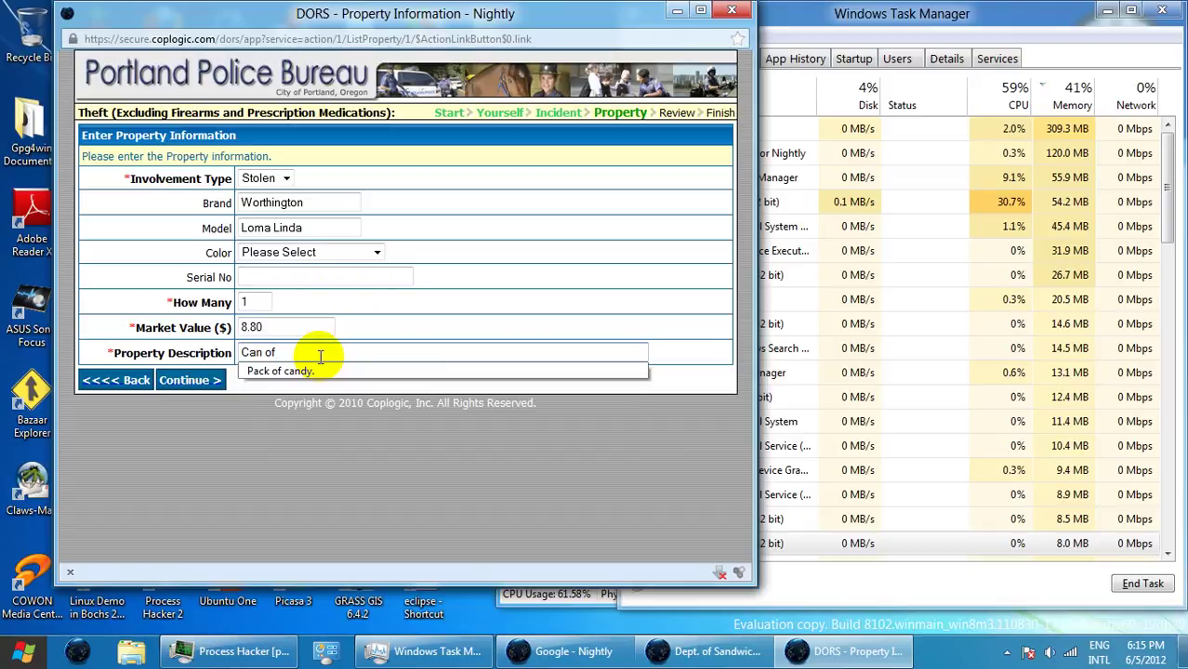
{"action": "type", "text": "Big "}
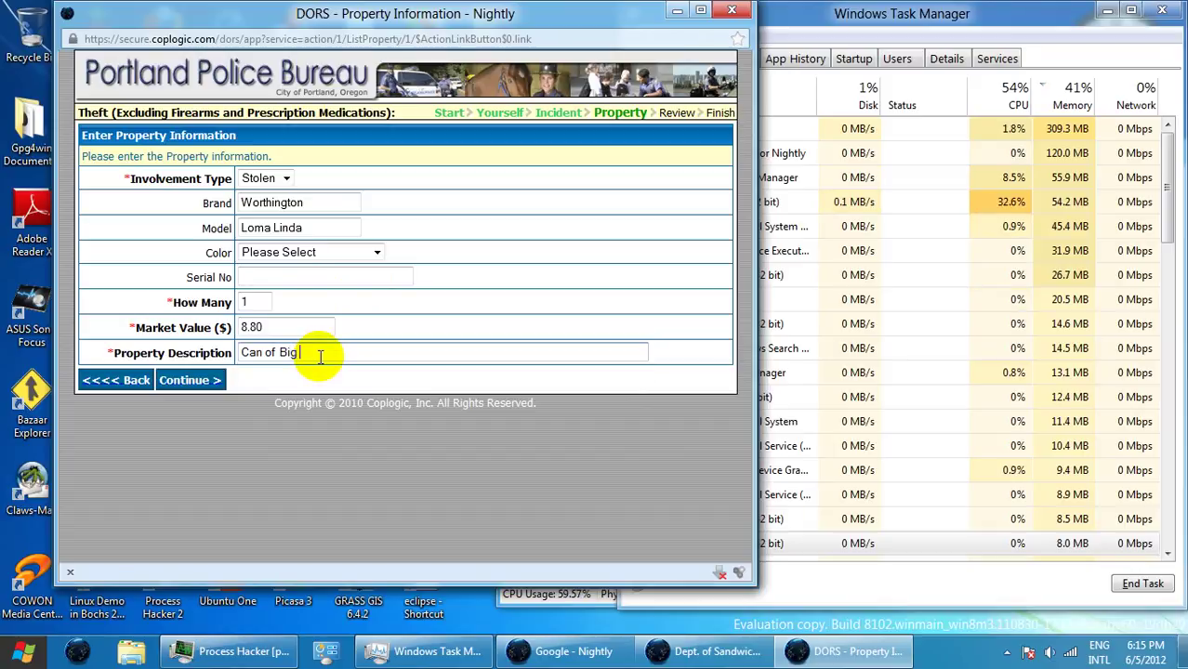
{"action": "type", "text": "gR"}
{"action": "key", "text": "BackSpace"}
{"action": "key", "text": "BackSpace"}
{"action": "key", "text": "BackSpace"}
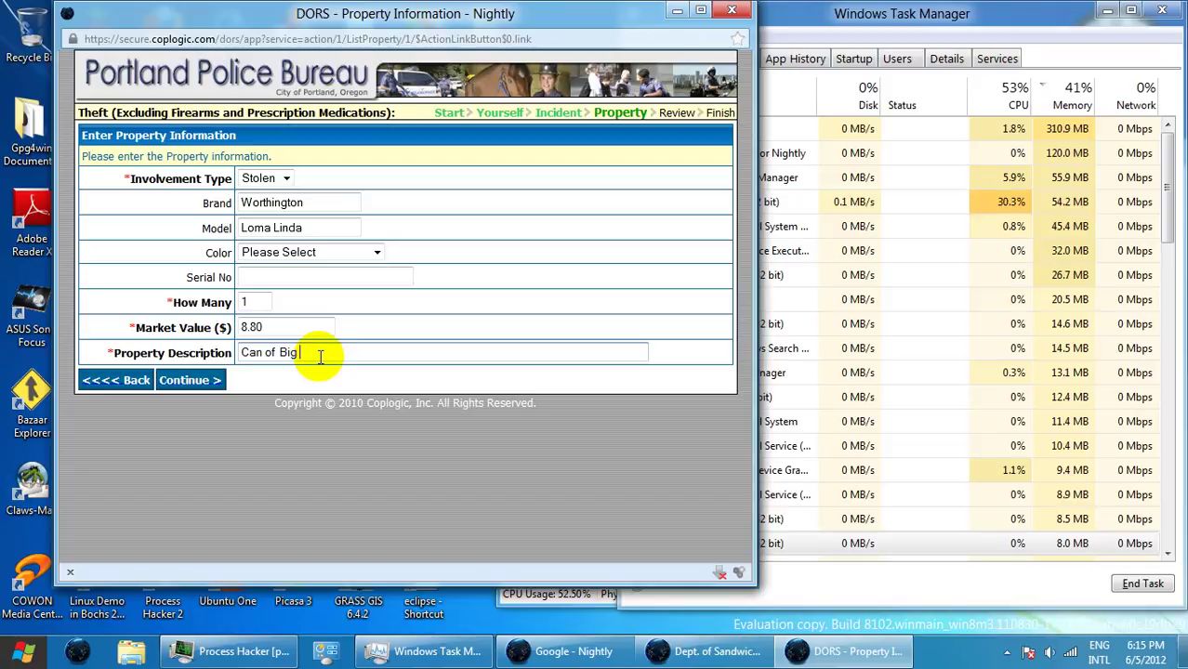
{"action": "type", "text": "Franks"}
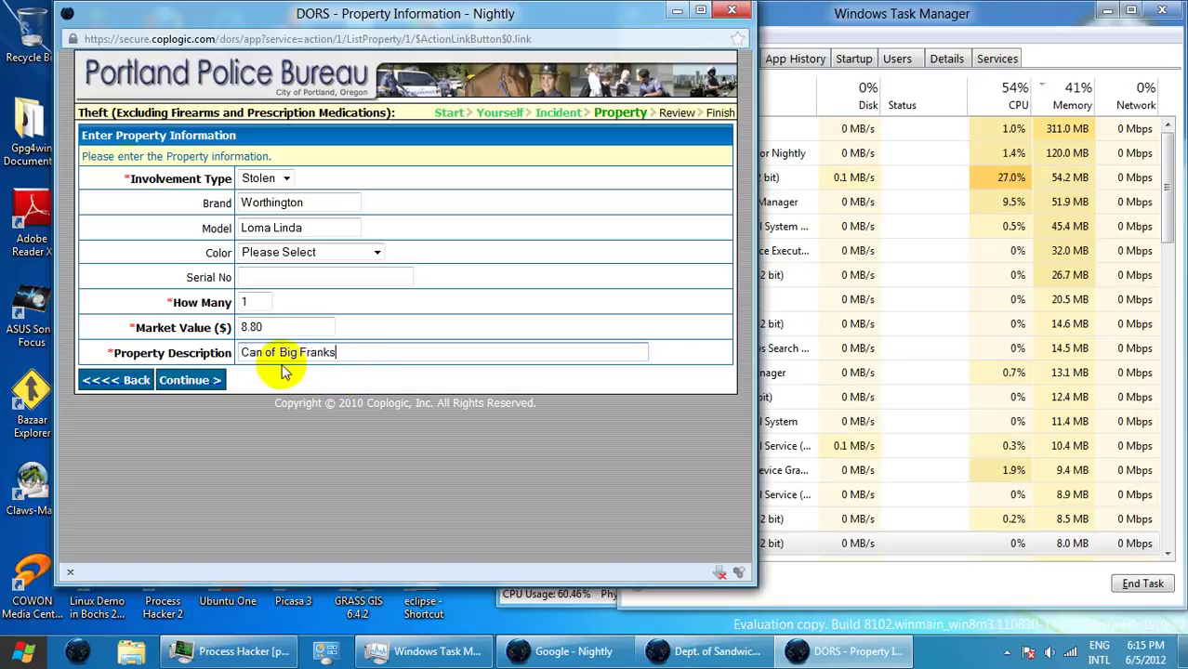
{"action": "left_click", "coordinate": [278, 354]}
{"action": "type", "text": "veg"}
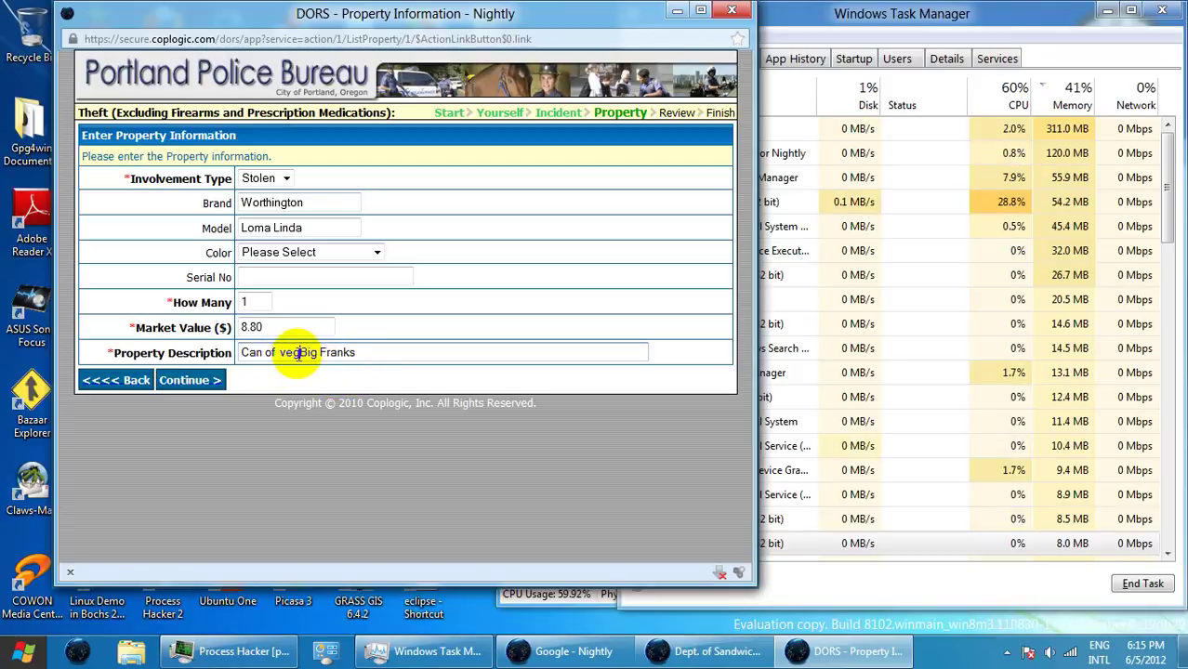
{"action": "type", "text": "an"}
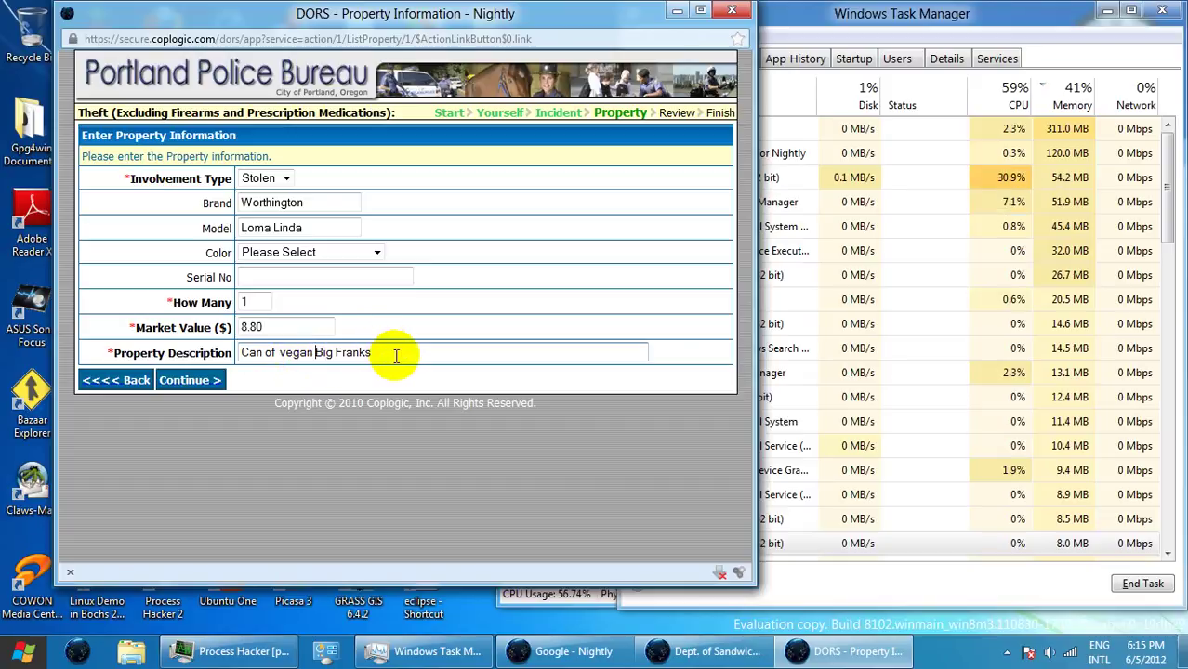
{"action": "left_click", "coordinate": [399, 354]}
{"action": "type", "text": "fro"}
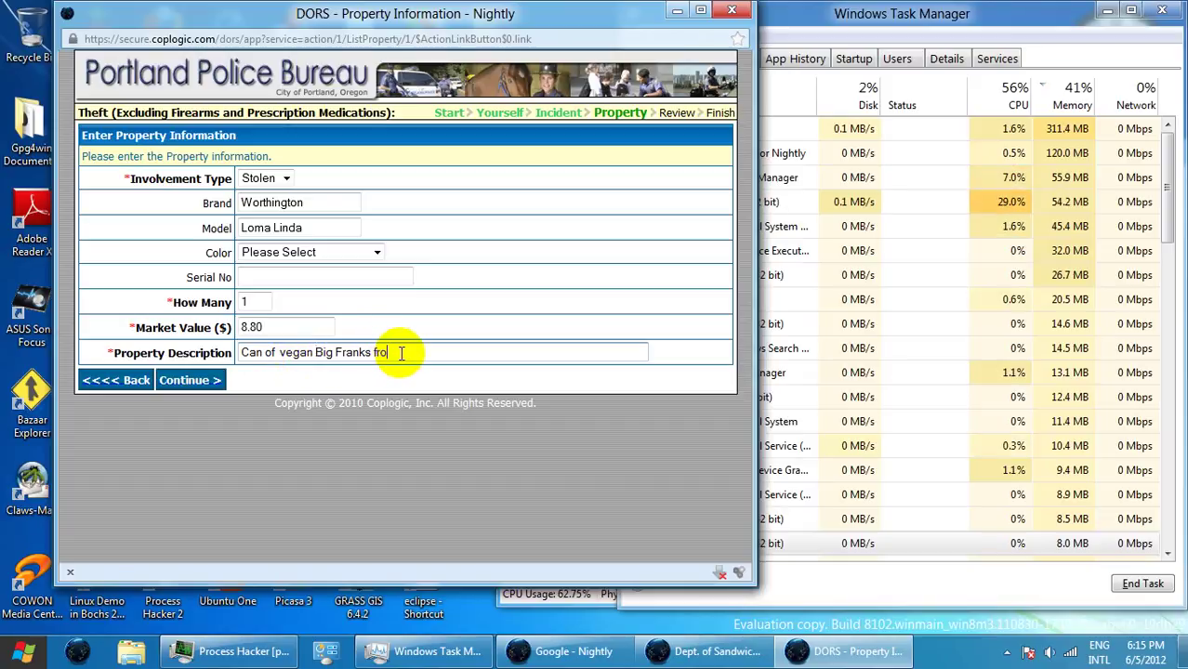
{"action": "type", "text": "m "}
{"action": "type", "text": "R"}
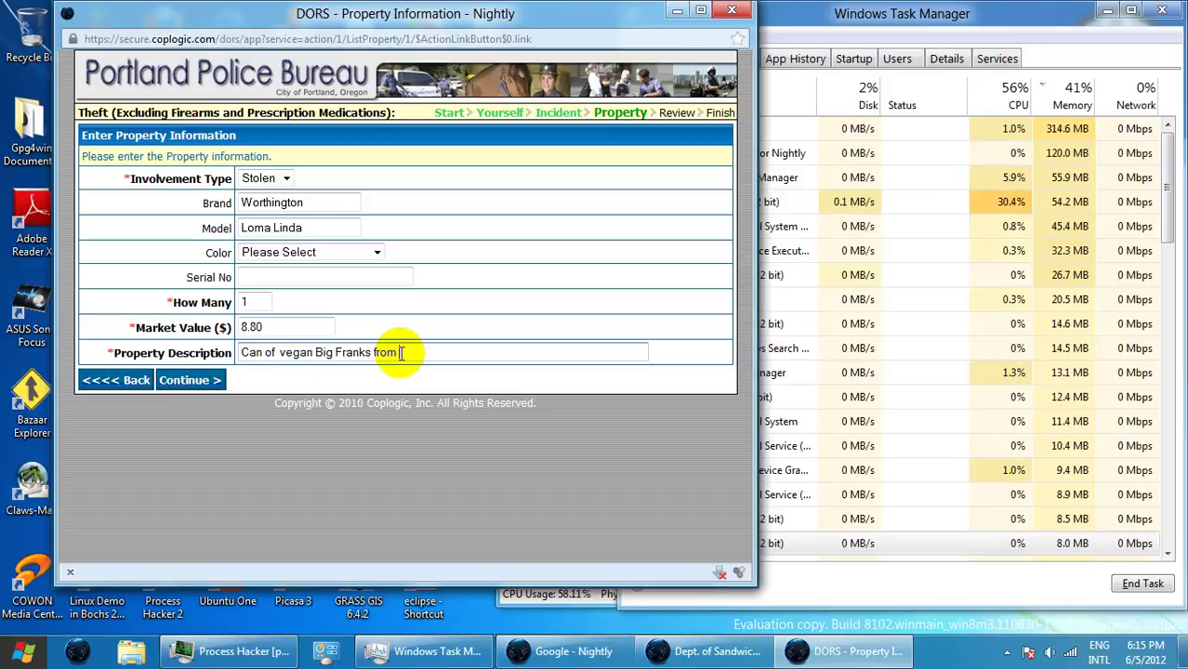
{"action": "type", "text": "Fred Me"}
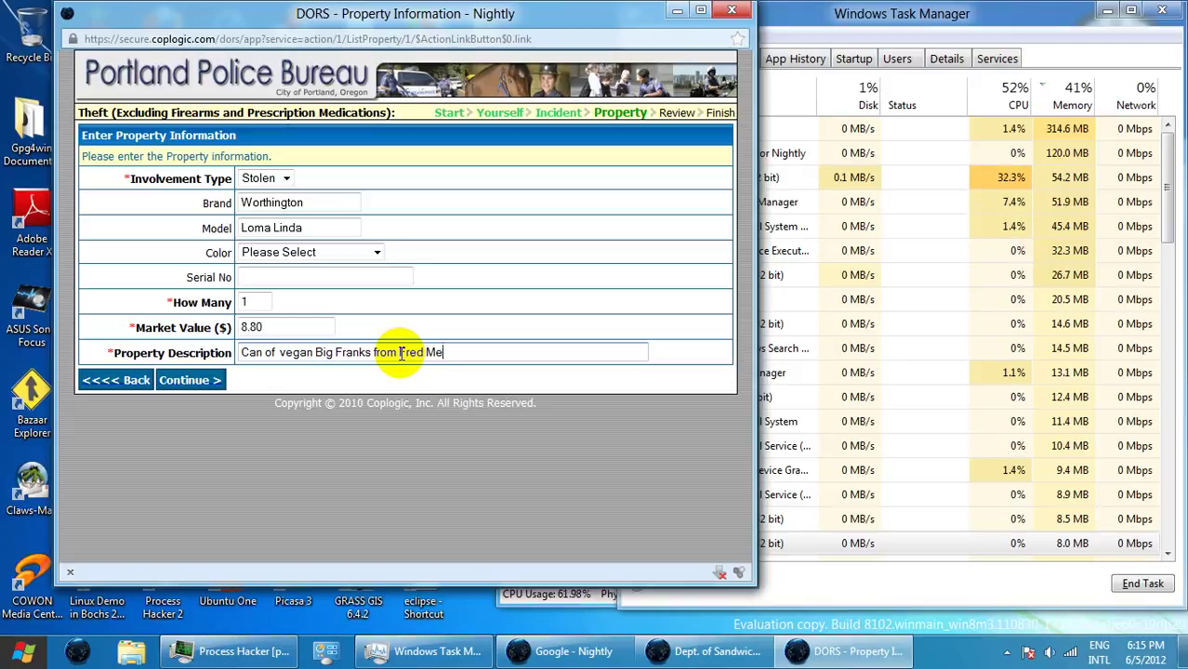
{"action": "type", "text": "yer"}
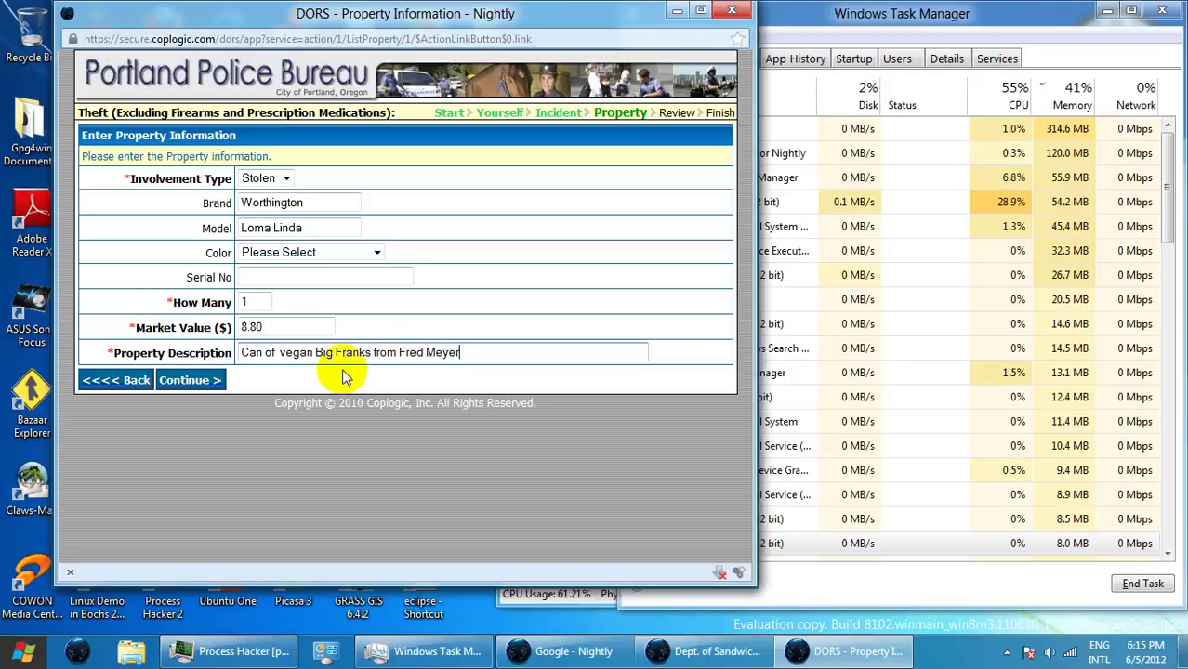
{"action": "left_click", "coordinate": [190, 383]}
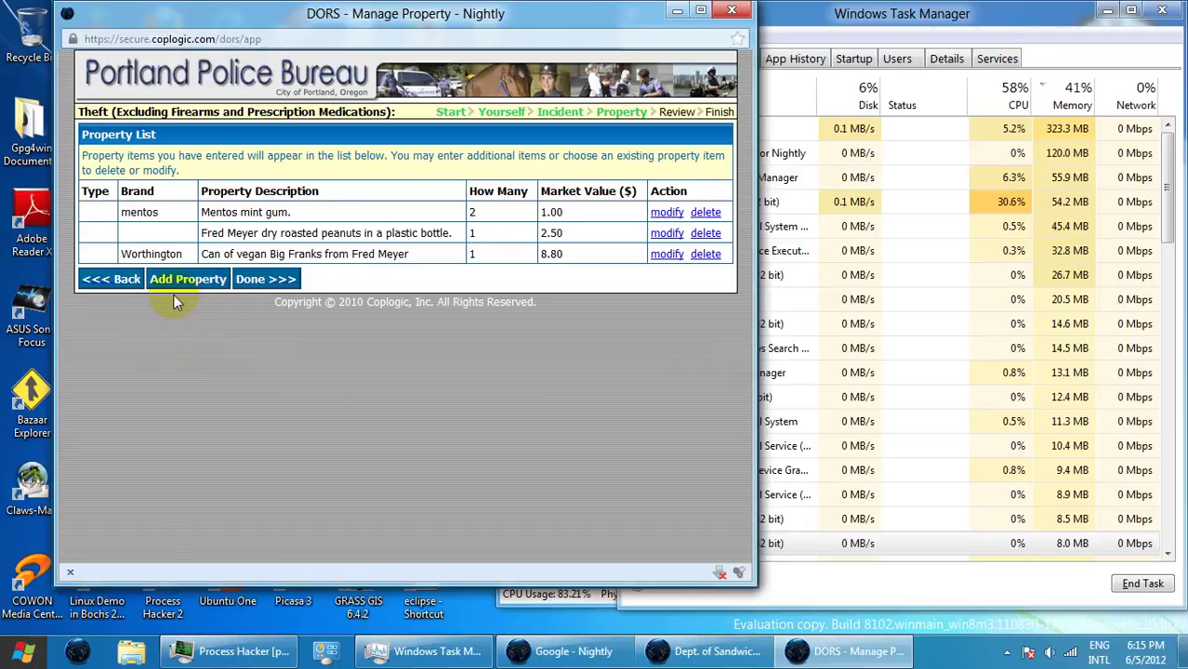
- Start a new item with brand top ramen and model oriental from the suggestions
{"action": "left_click", "coordinate": [193, 285]}
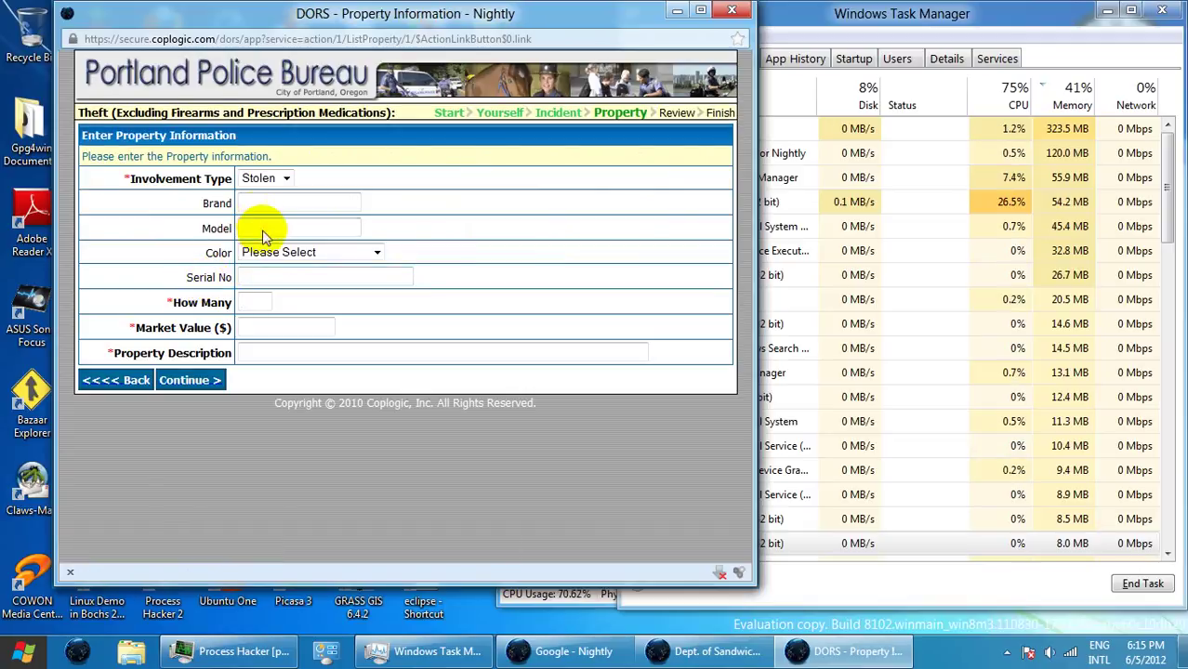
{"action": "type", "text": "TaOP"}
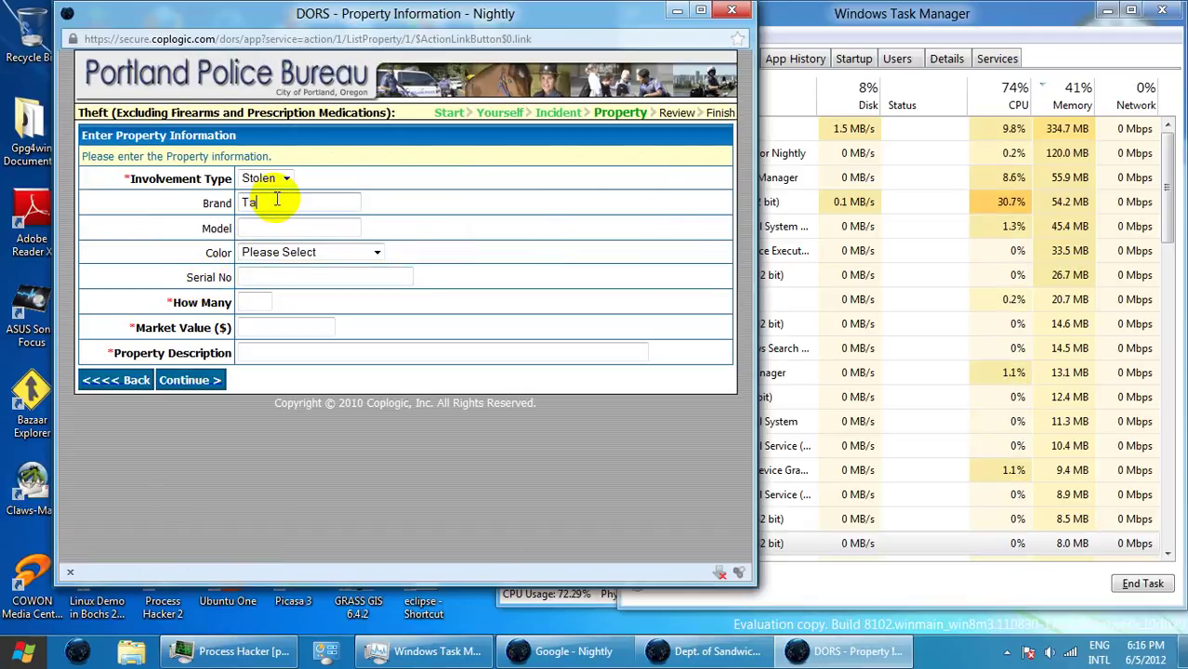
{"action": "key", "text": "BackSpace"}
{"action": "key", "text": "BackSpace"}
{"action": "key", "text": "BackSpace"}
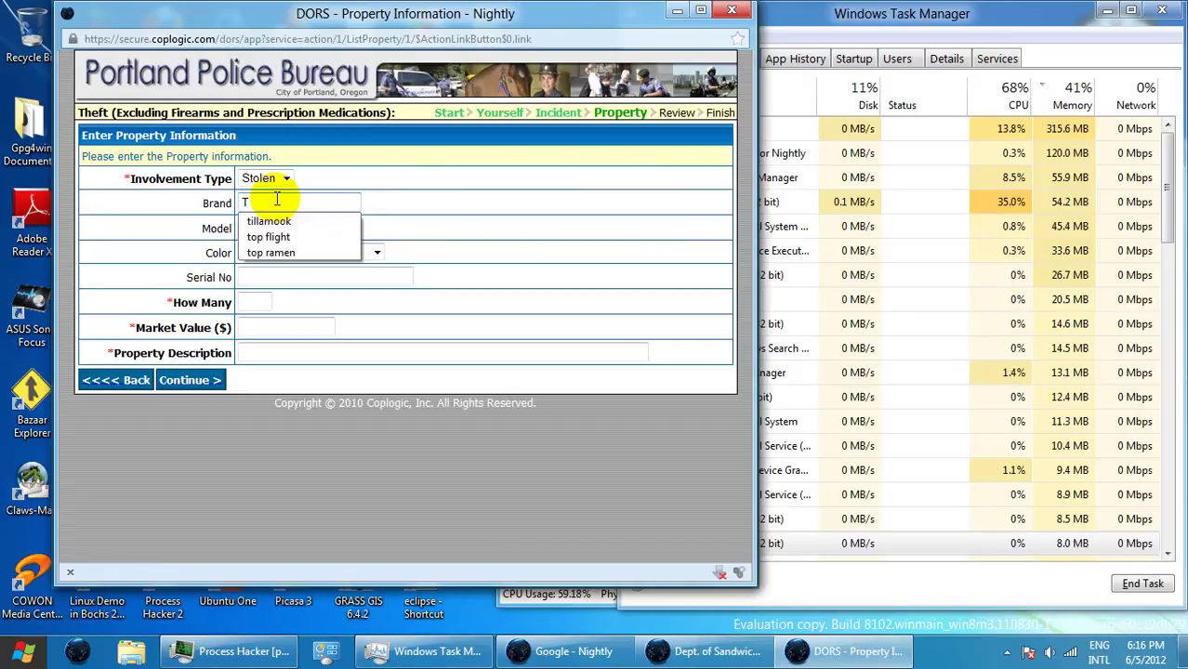
{"action": "type", "text": "O"}
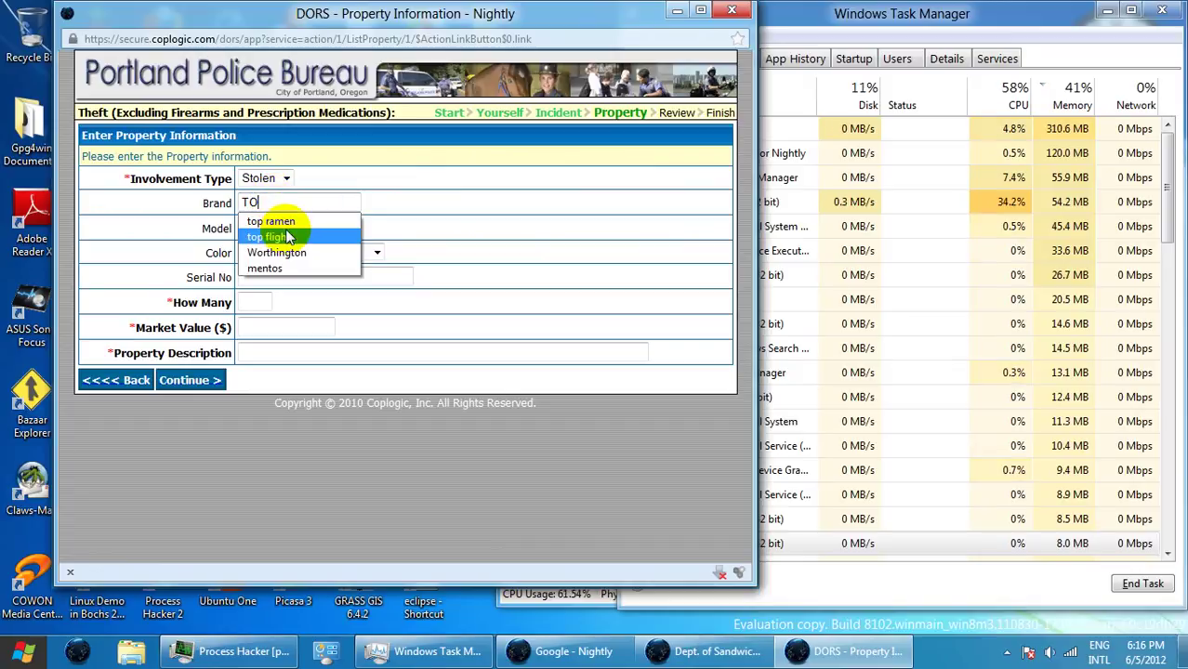
{"action": "left_click", "coordinate": [295, 222]}
{"action": "left_click", "coordinate": [283, 222]}
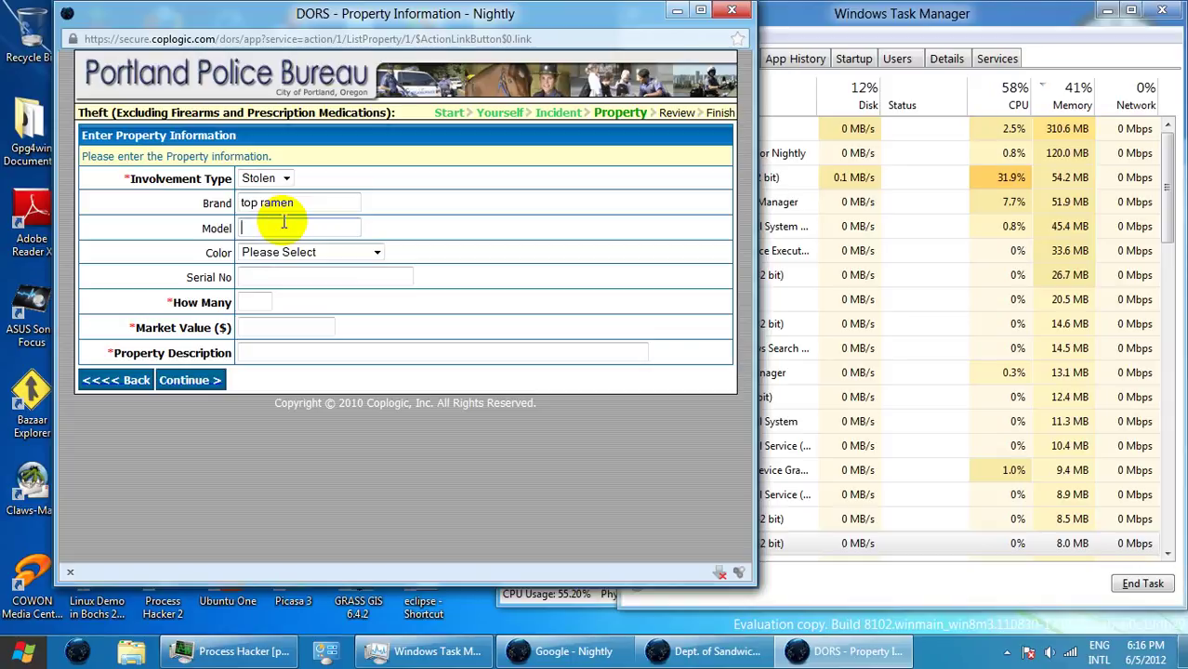
{"action": "type", "text": "O"}
{"action": "left_click", "coordinate": [283, 244]}
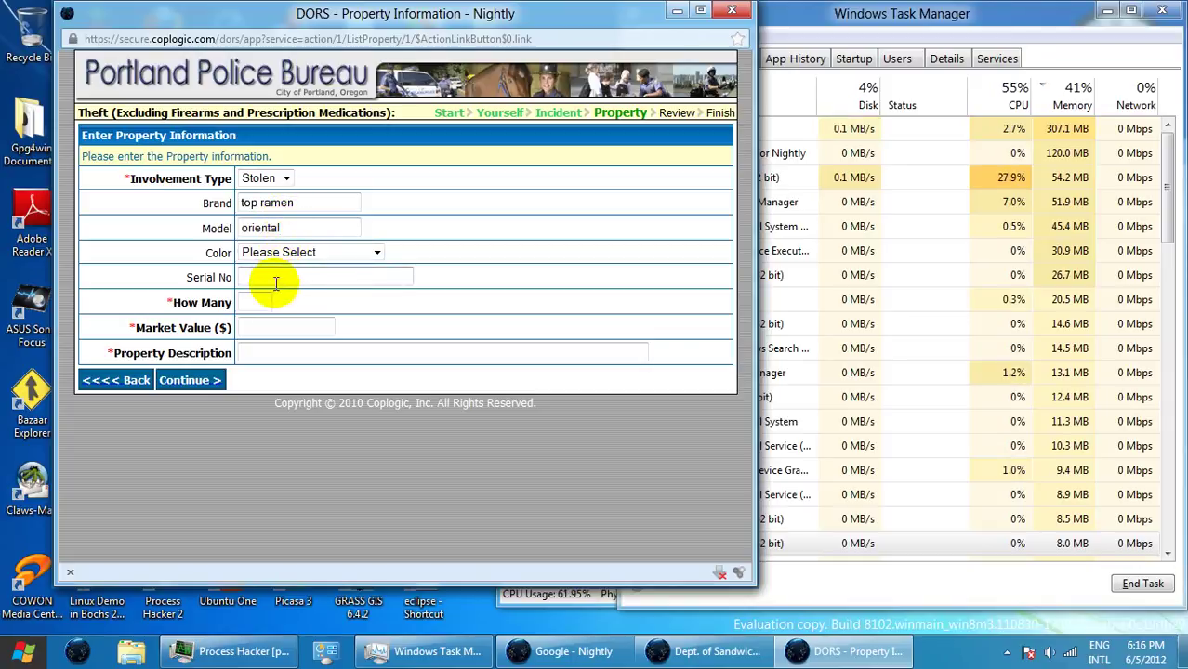
- Set quantity 1, value 0.17, description 'top ramen instant noodles - oriental', and submit the item
{"action": "left_click", "coordinate": [262, 300]}
{"action": "type", "text": "1"}
{"action": "left_click", "coordinate": [263, 322]}
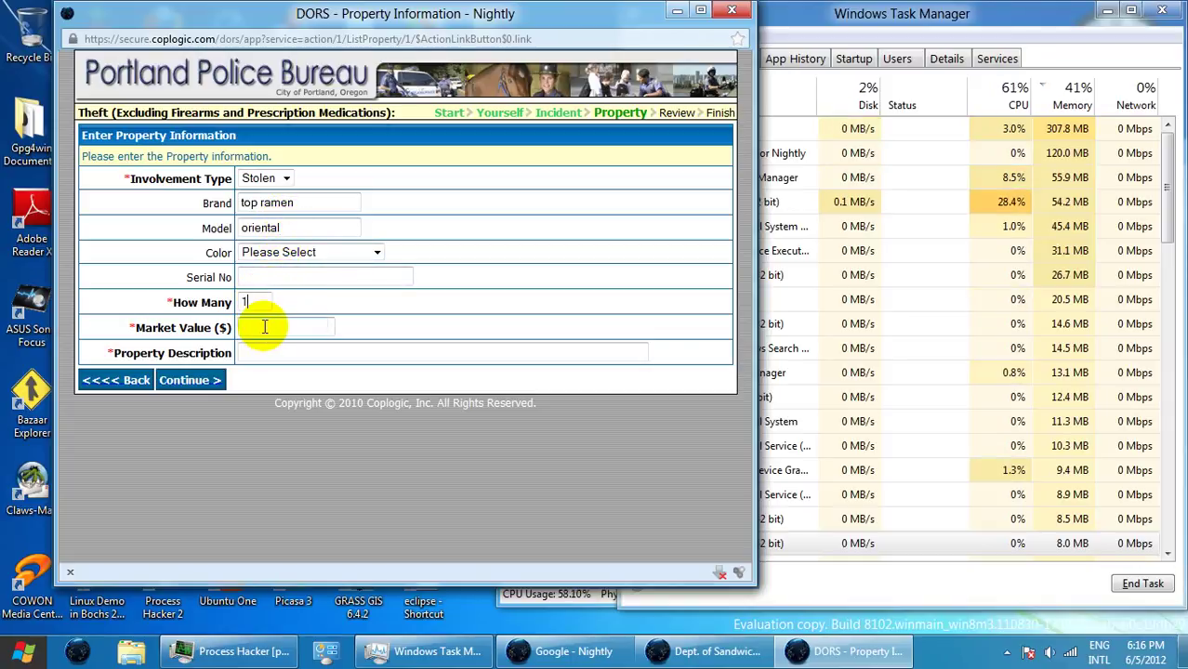
{"action": "left_click", "coordinate": [265, 326]}
{"action": "type", "text": "0.17"}
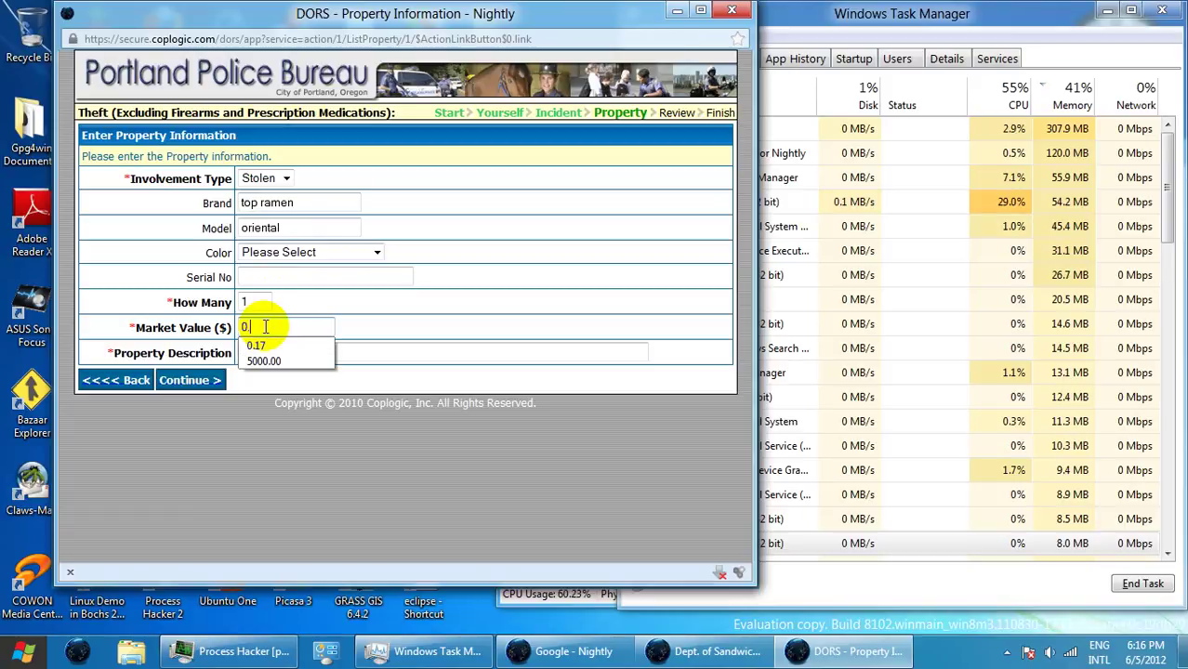
{"action": "left_click", "coordinate": [282, 354]}
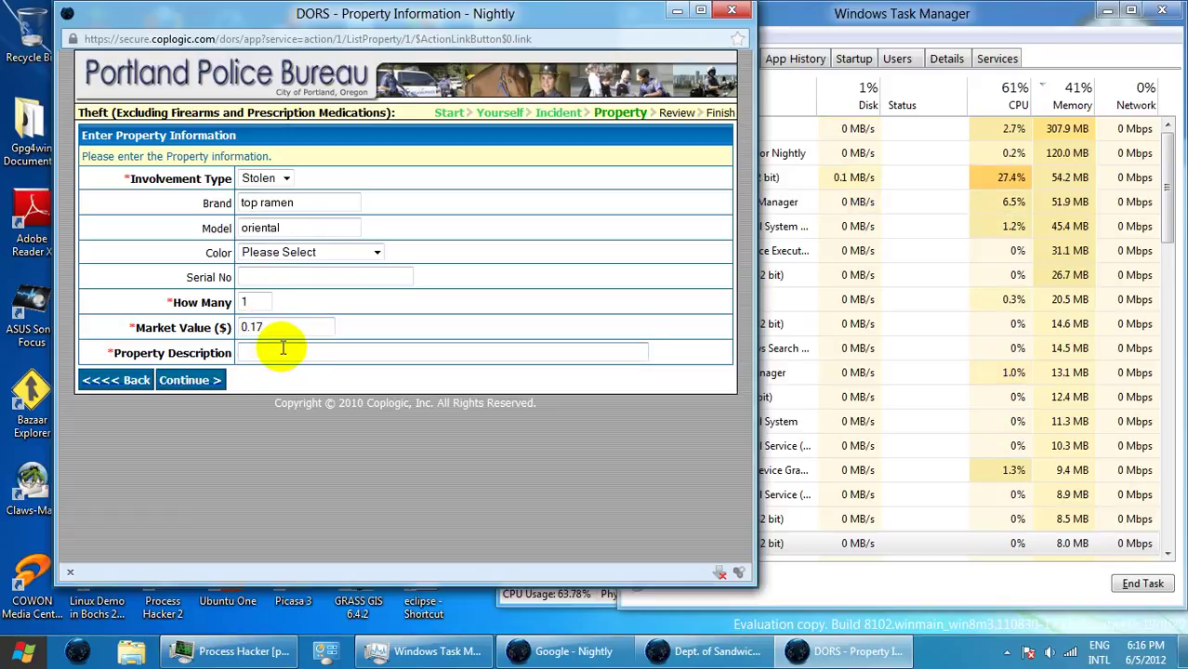
{"action": "type", "text": "to"}
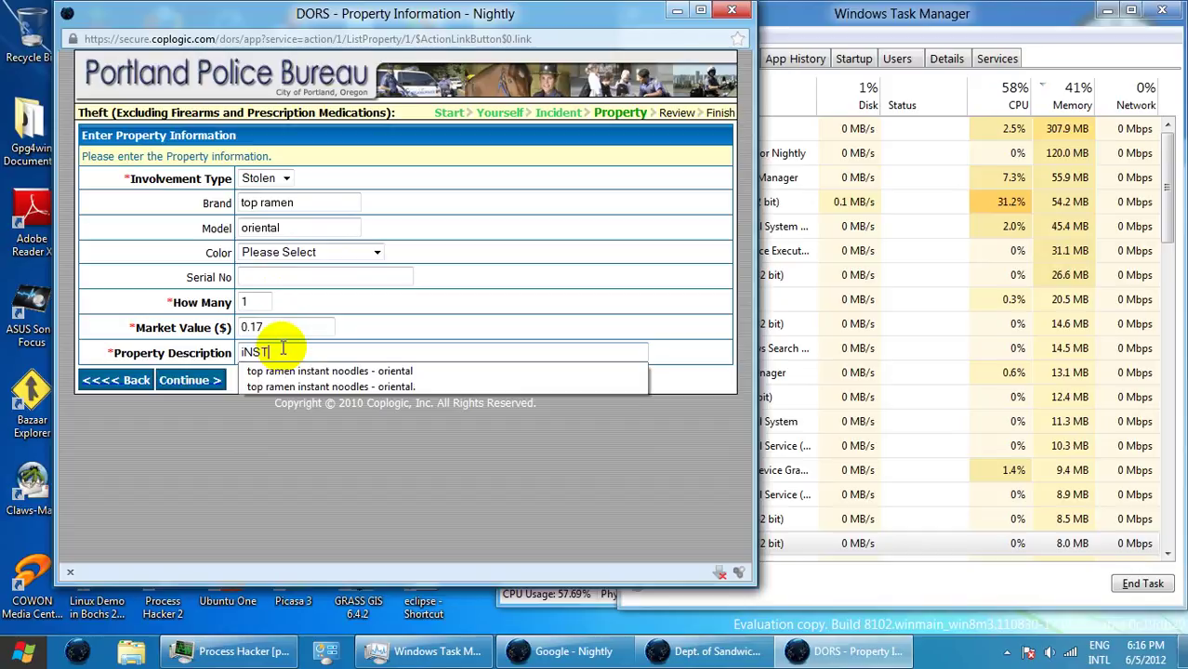
{"action": "key", "text": "BackSpace"}
{"action": "key", "text": "BackSpace"}
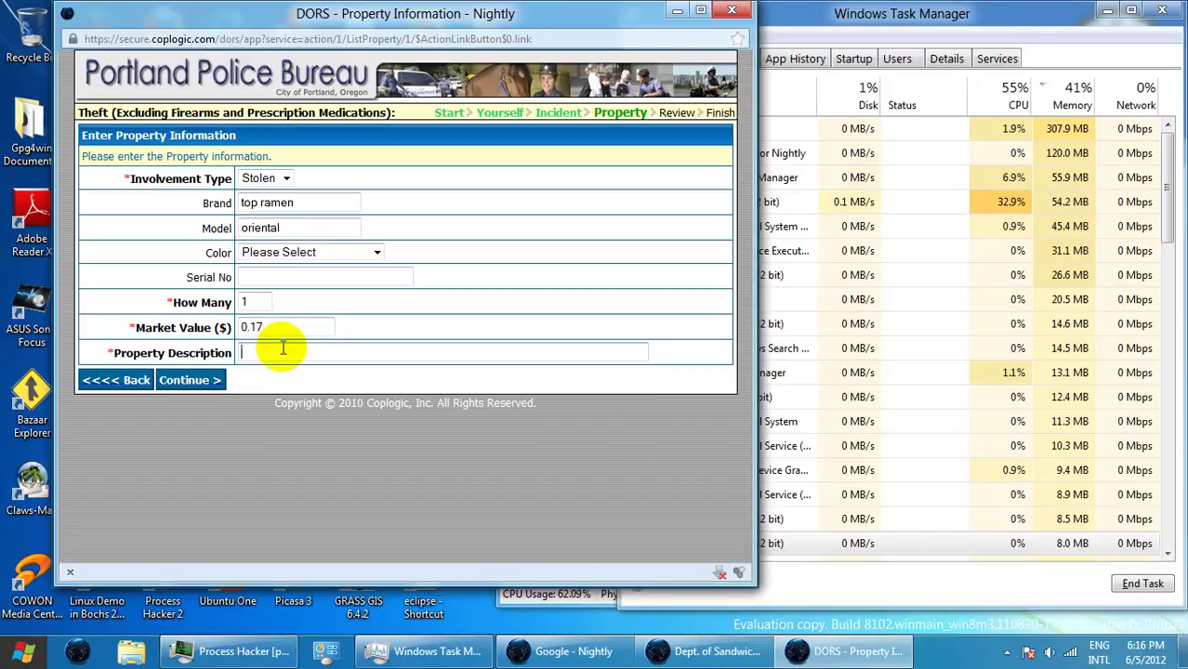
{"action": "type", "text": "Instan"}
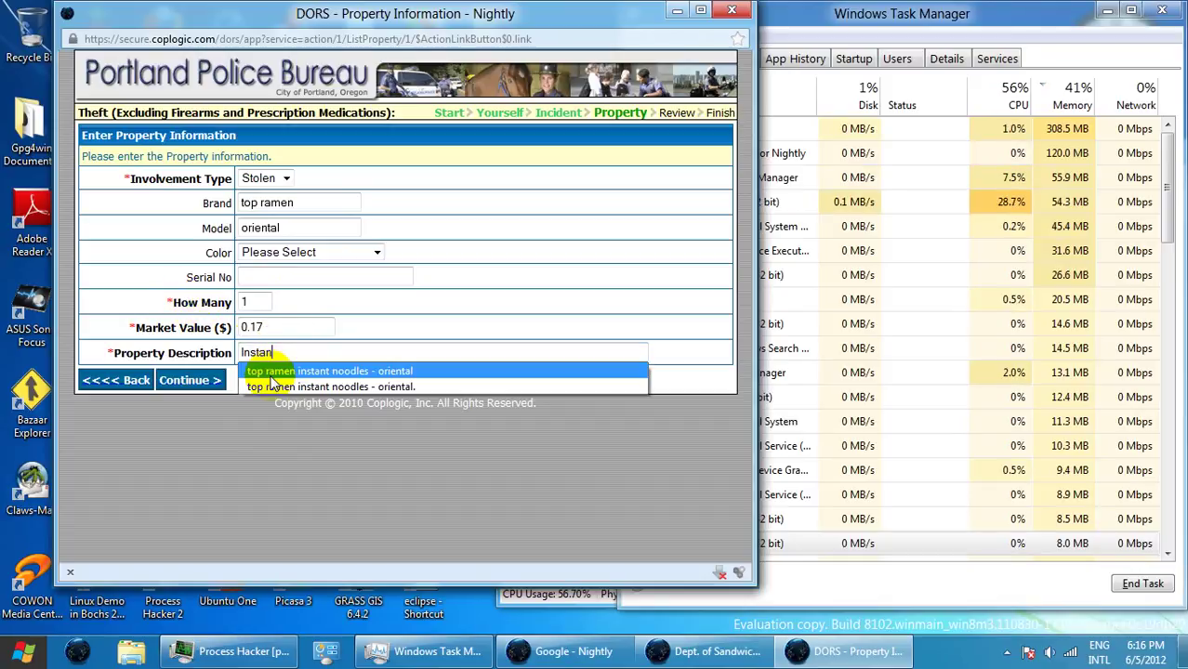
{"action": "left_click", "coordinate": [279, 371]}
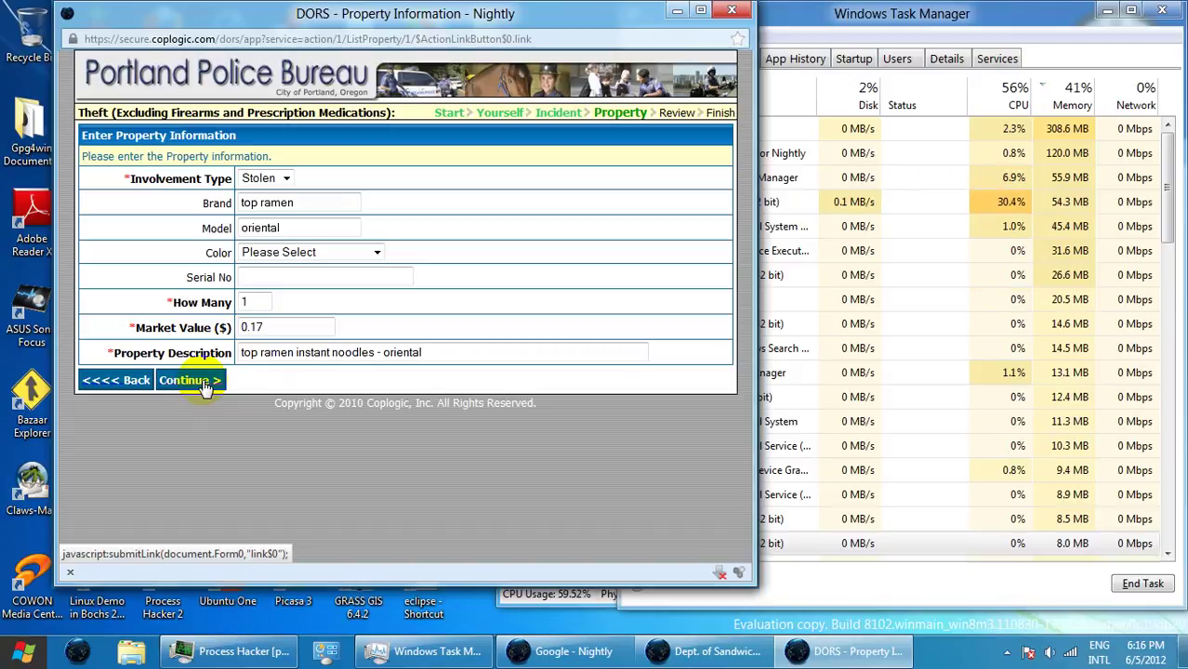
{"action": "left_click", "coordinate": [191, 381]}
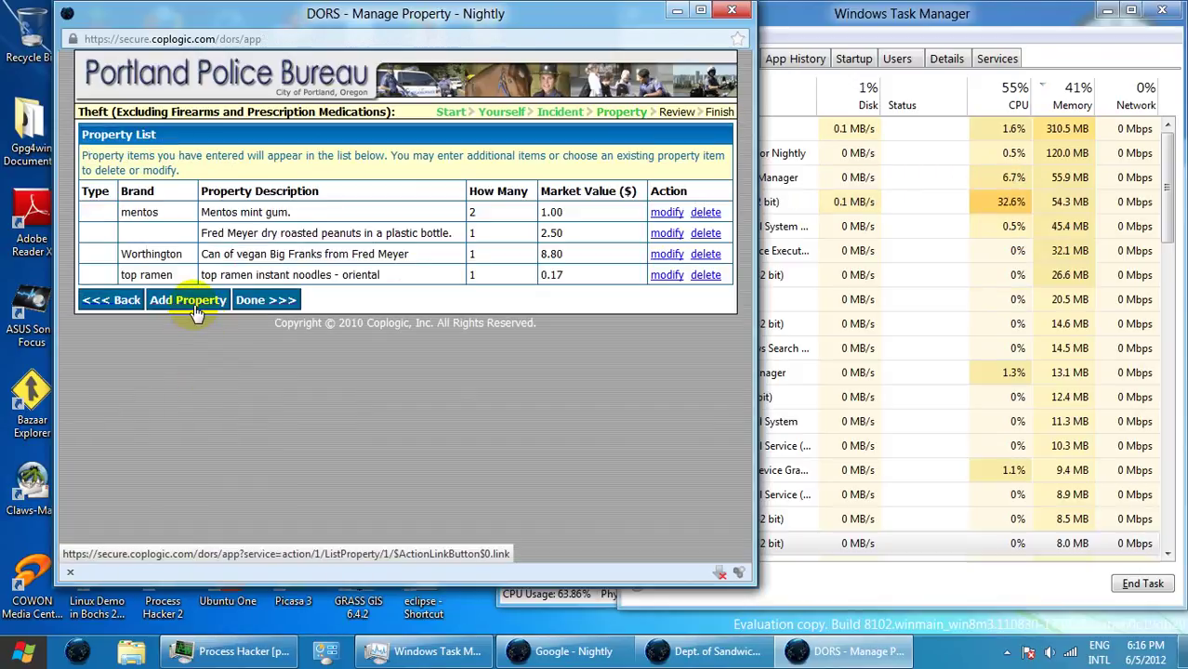
{"action": "left_click", "coordinate": [195, 301]}
- Add 'My U.S. mail' as the fifth item with quantity 1 and market value 0.00
{"action": "left_click", "coordinate": [251, 302]}
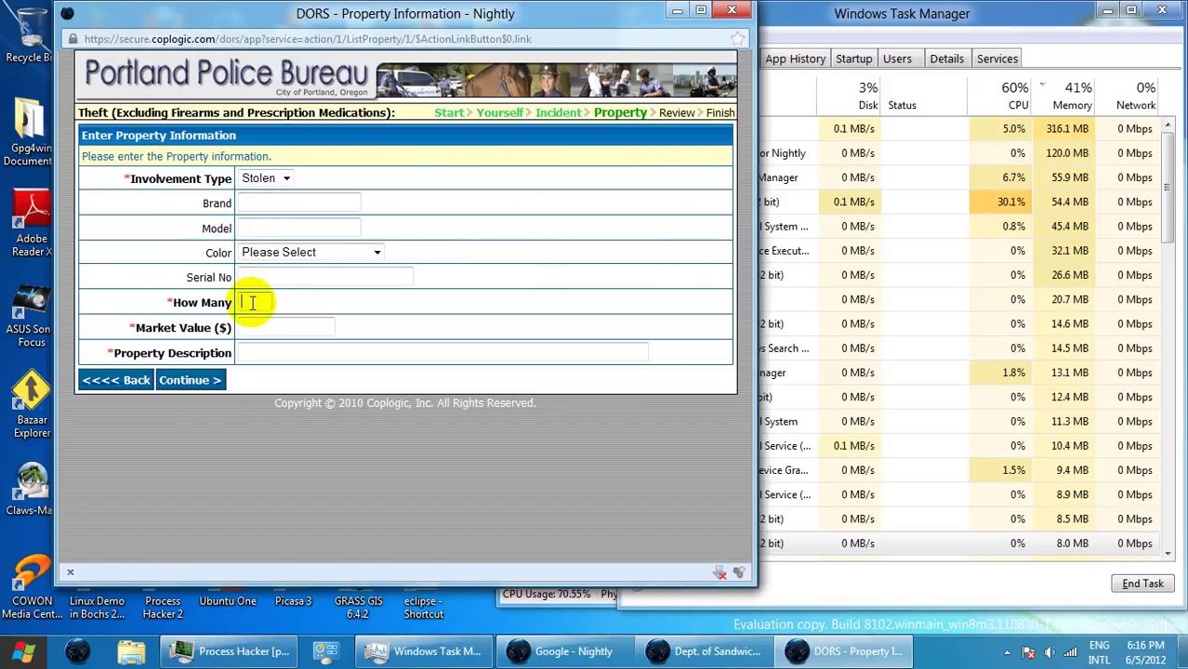
{"action": "type", "text": "1"}
{"action": "left_click", "coordinate": [313, 326]}
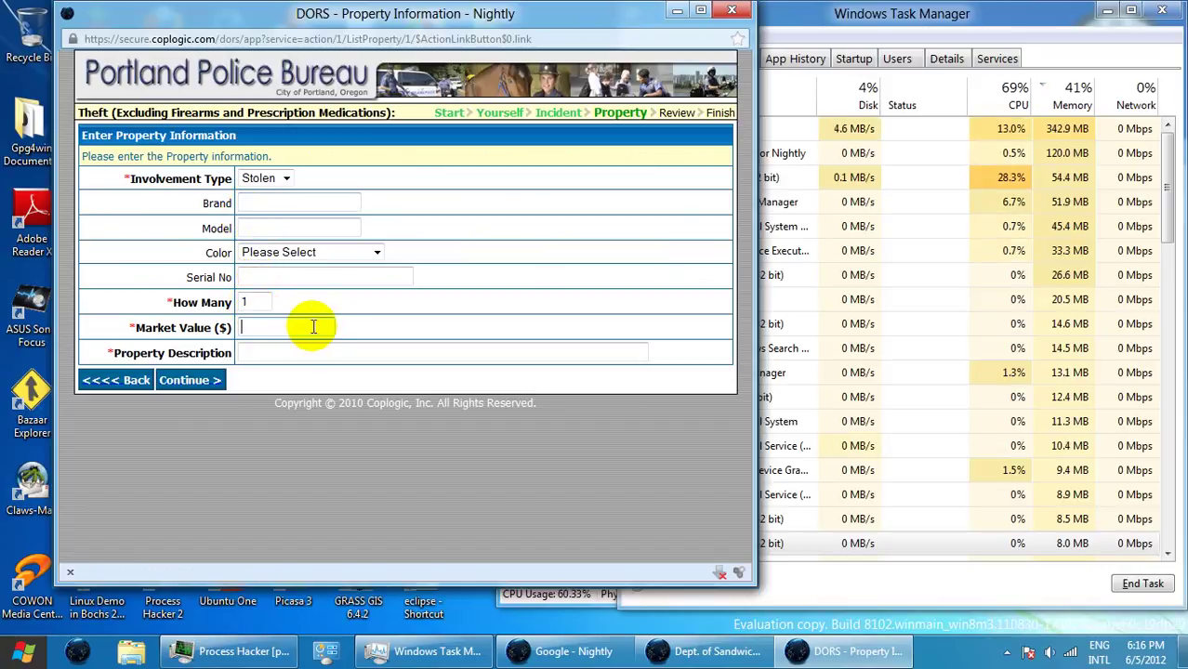
{"action": "type", "text": "0.00"}
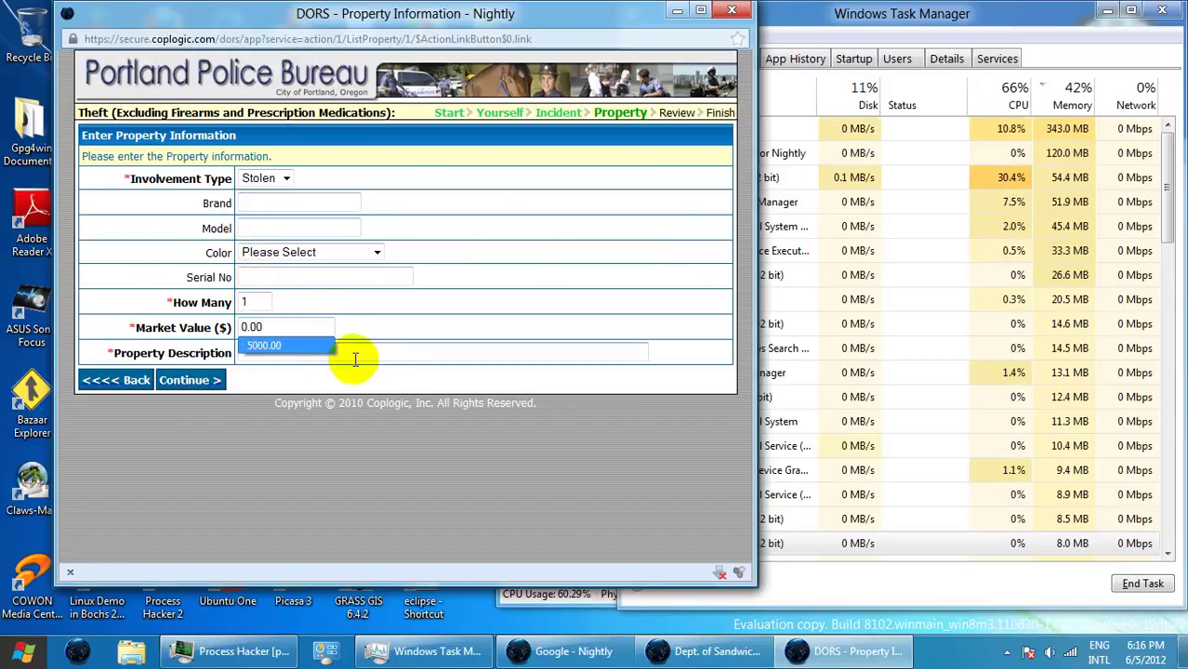
{"action": "left_click", "coordinate": [354, 357]}
{"action": "type", "text": "M"}
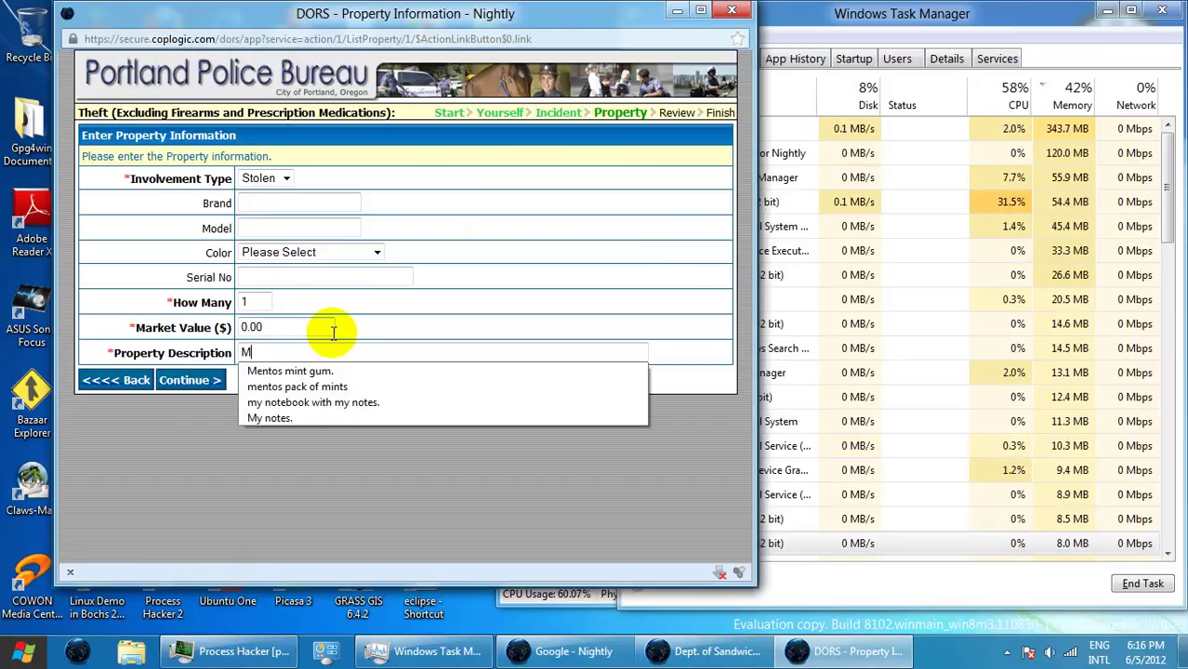
{"action": "type", "text": "y U"}
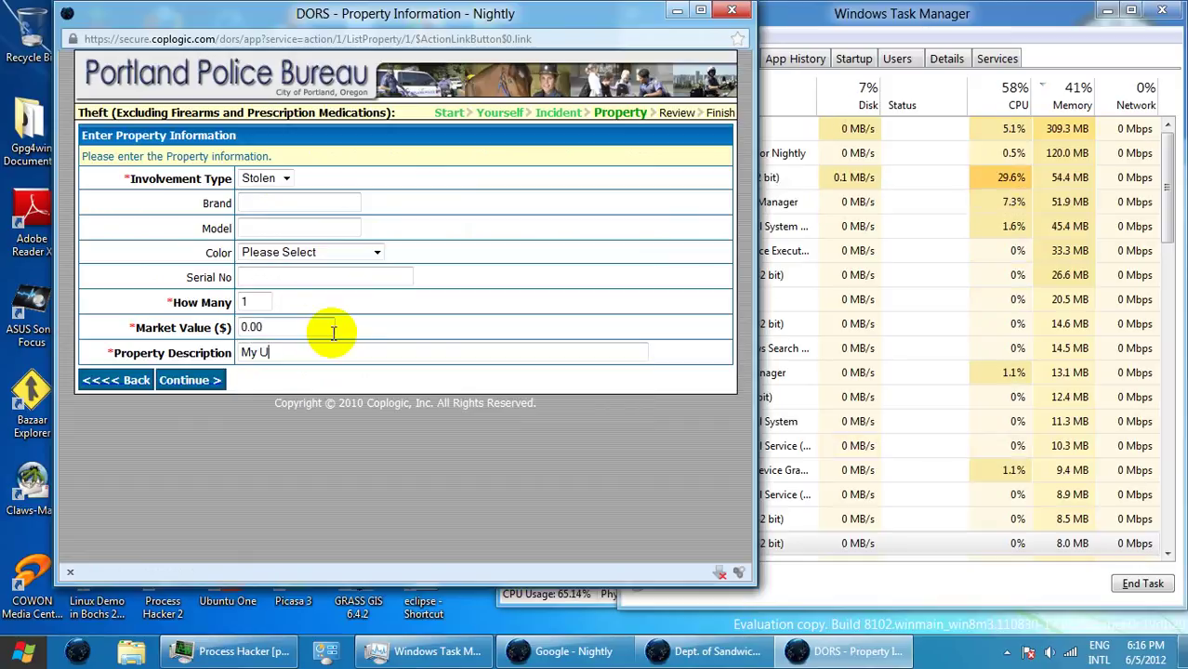
{"action": "type", "text": ".S. m"}
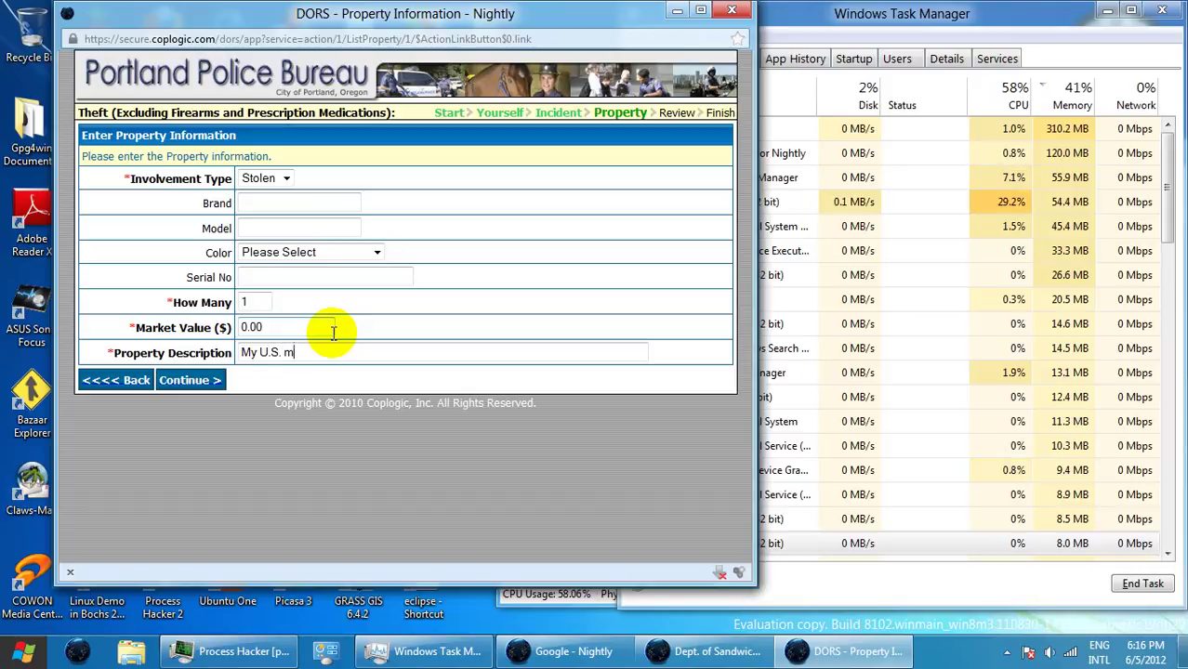
{"action": "type", "text": "ail"}
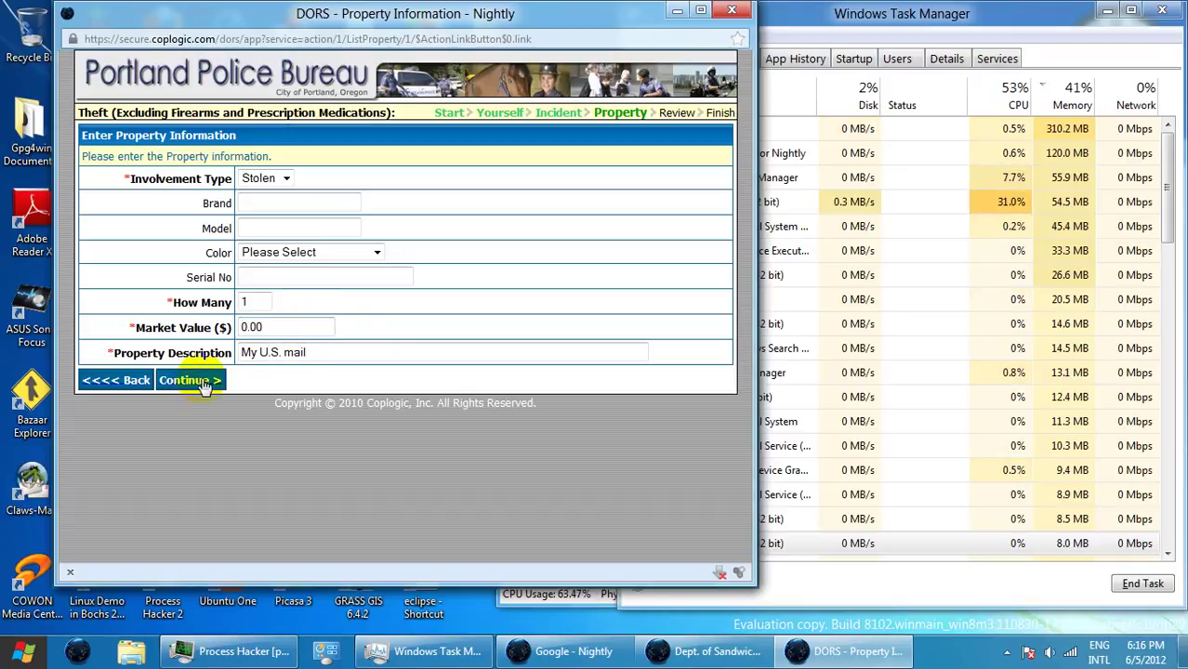
{"action": "left_click", "coordinate": [189, 380]}
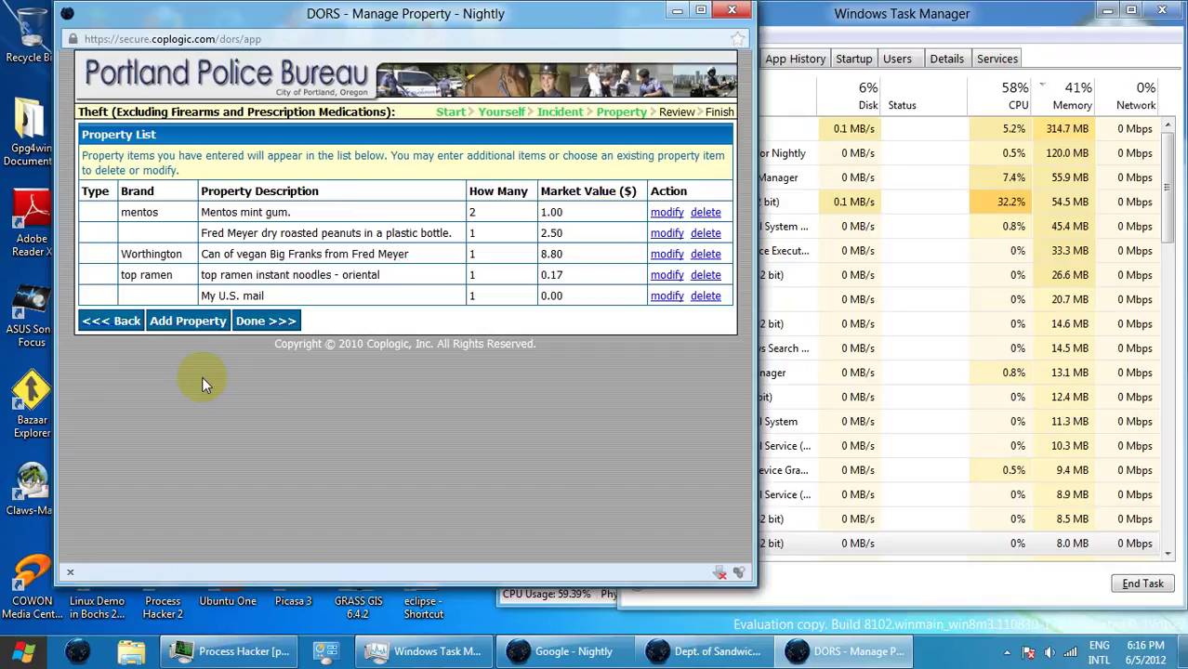
- Finish the property list, print to the XPS Document Writer, and create folder 6-5-2012 in E:\log
{"action": "left_click", "coordinate": [268, 323]}
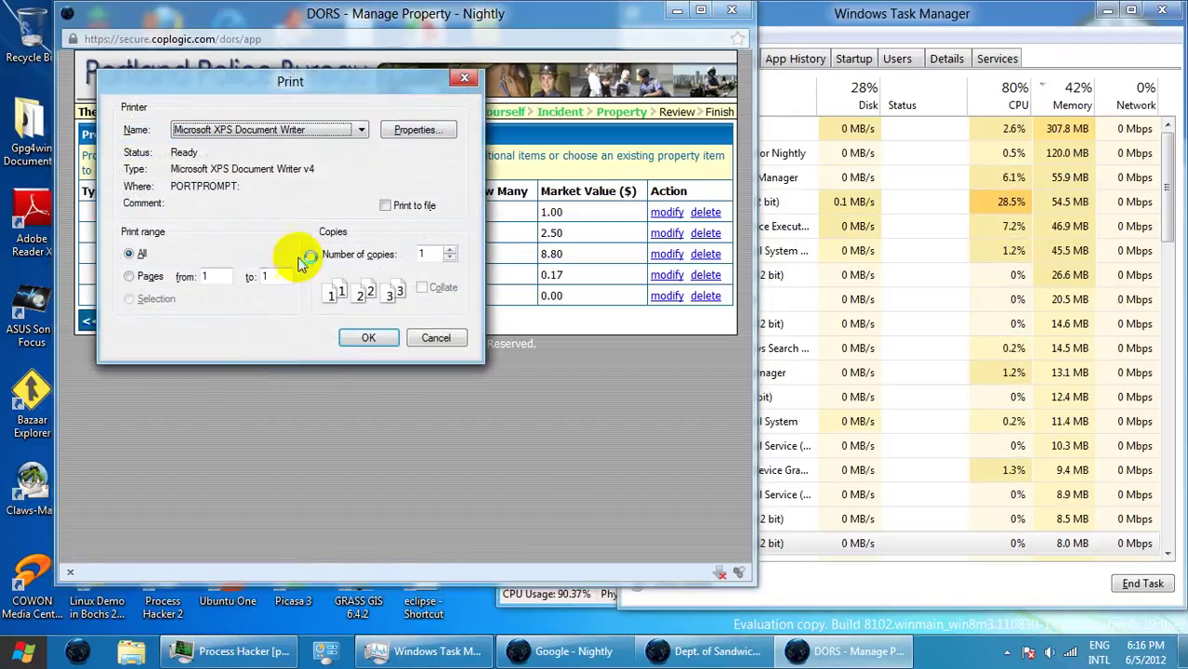
{"action": "left_click", "coordinate": [392, 341]}
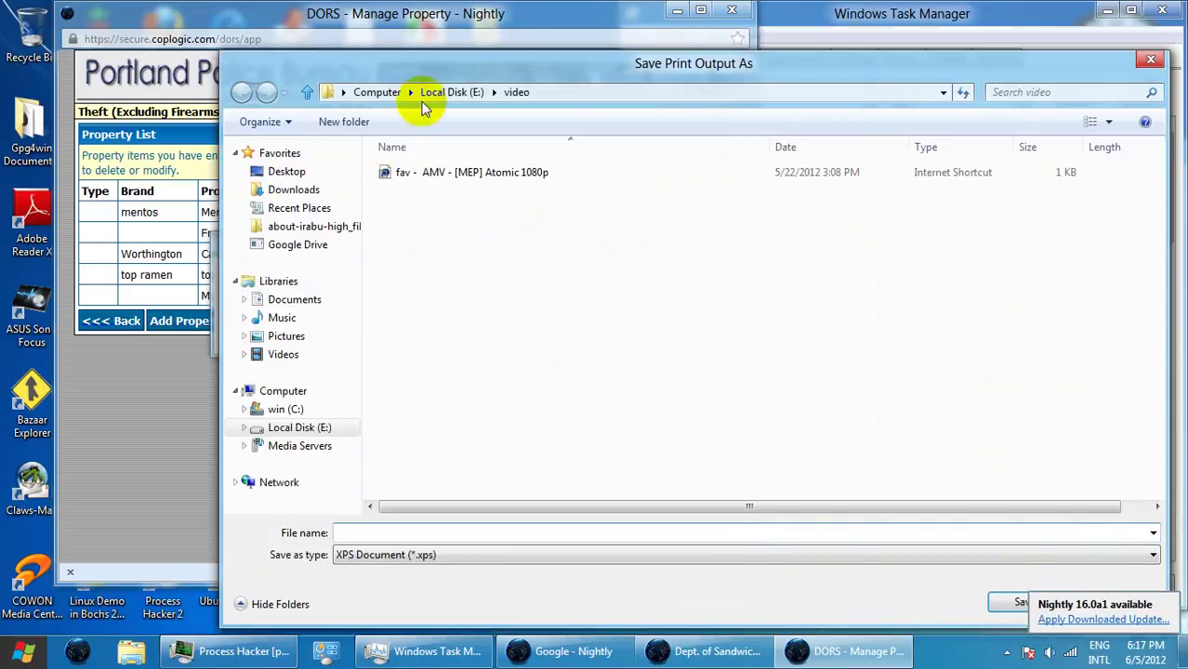
{"action": "left_click", "coordinate": [434, 97]}
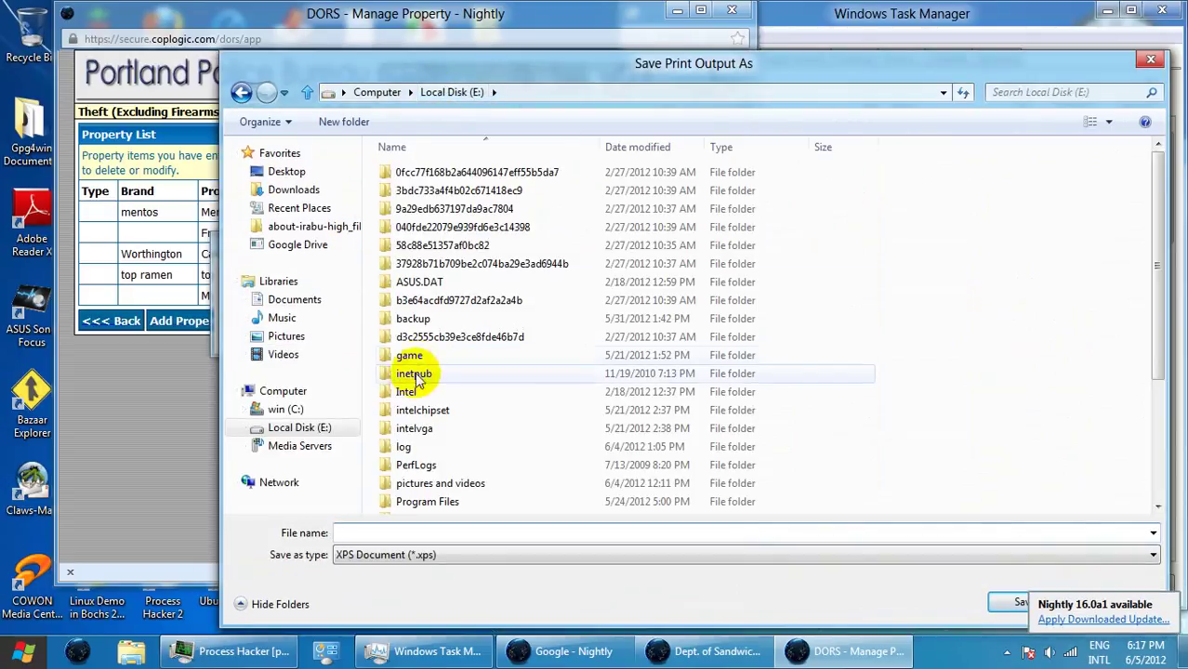
{"action": "double_click", "coordinate": [399, 451]}
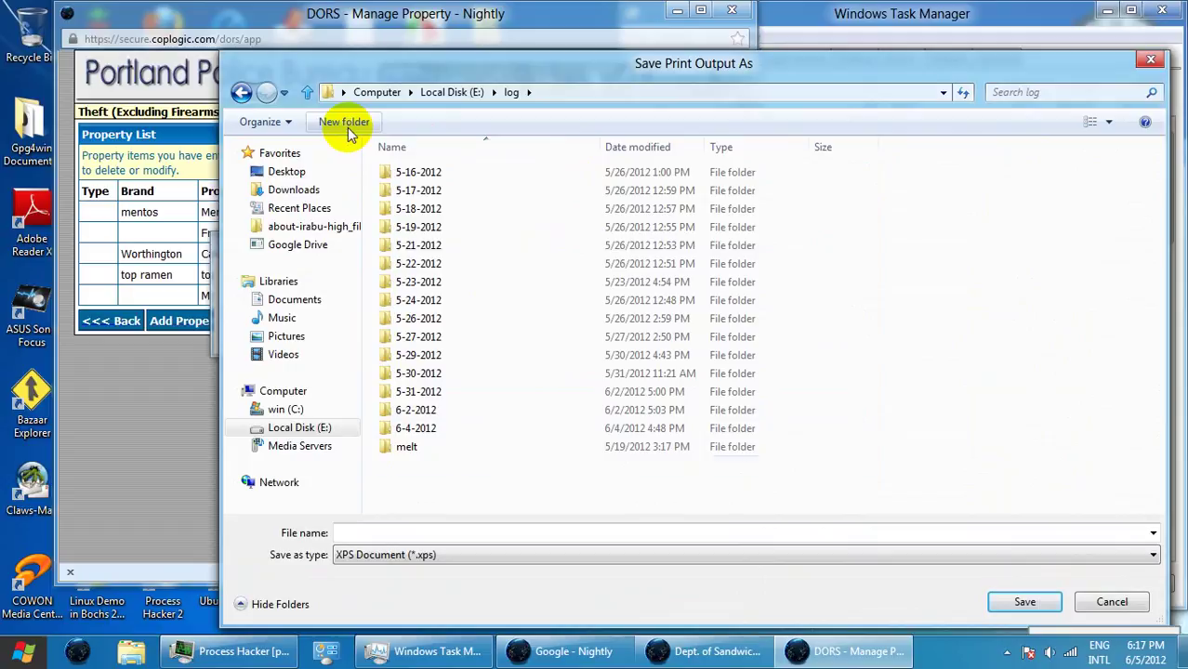
{"action": "left_click", "coordinate": [343, 123]}
{"action": "type", "text": "6"}
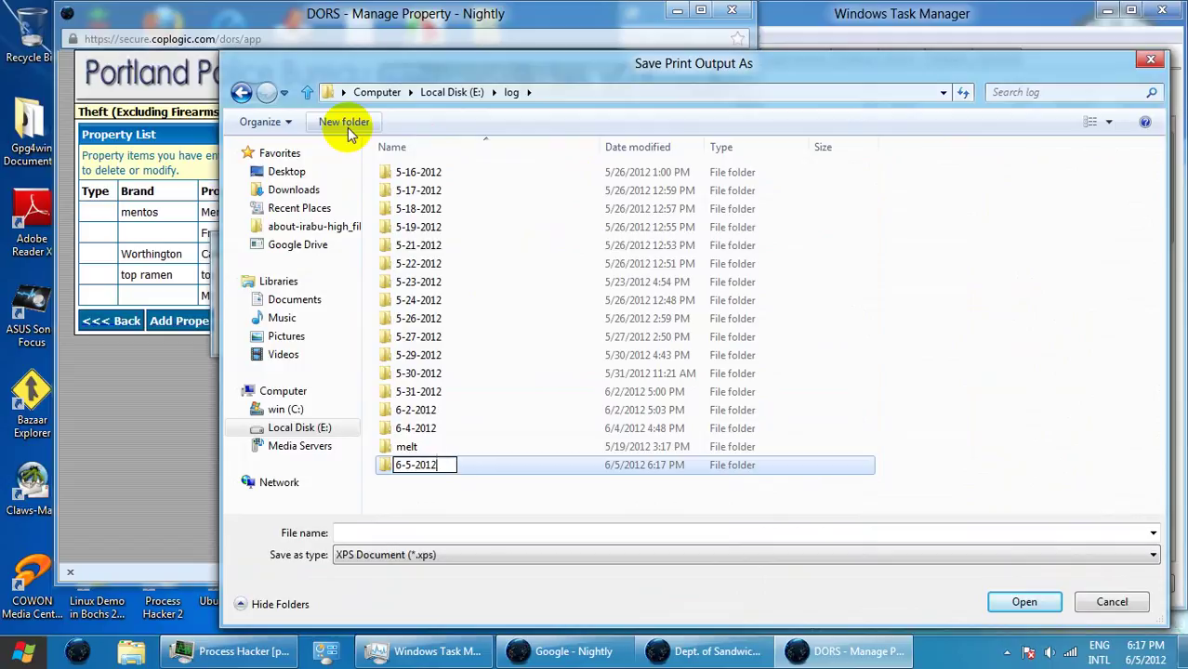
{"action": "type", "text": "-5-2012"}
{"action": "key", "text": "Return"}
{"action": "key", "text": "Return"}
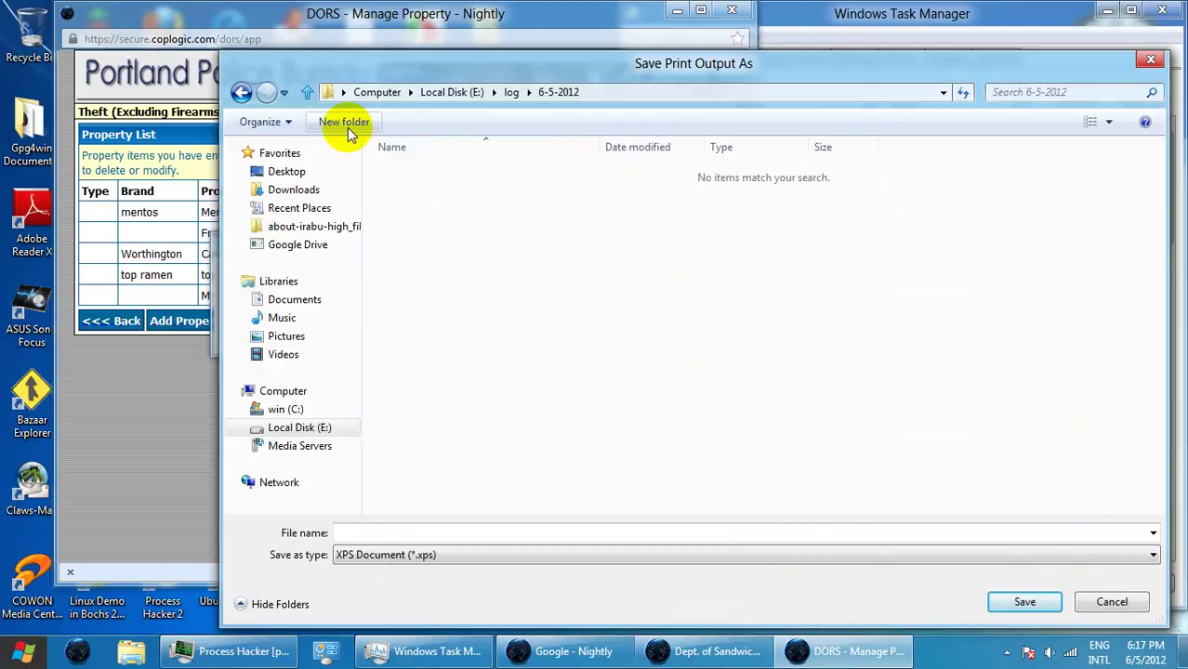
- Save the XPS output as 'dors manage property - theft 6-4-2012' in the 6-5-2012 folder
{"action": "left_click_drag", "start_coordinate": [604, 64], "coordinate": [756, 64]}
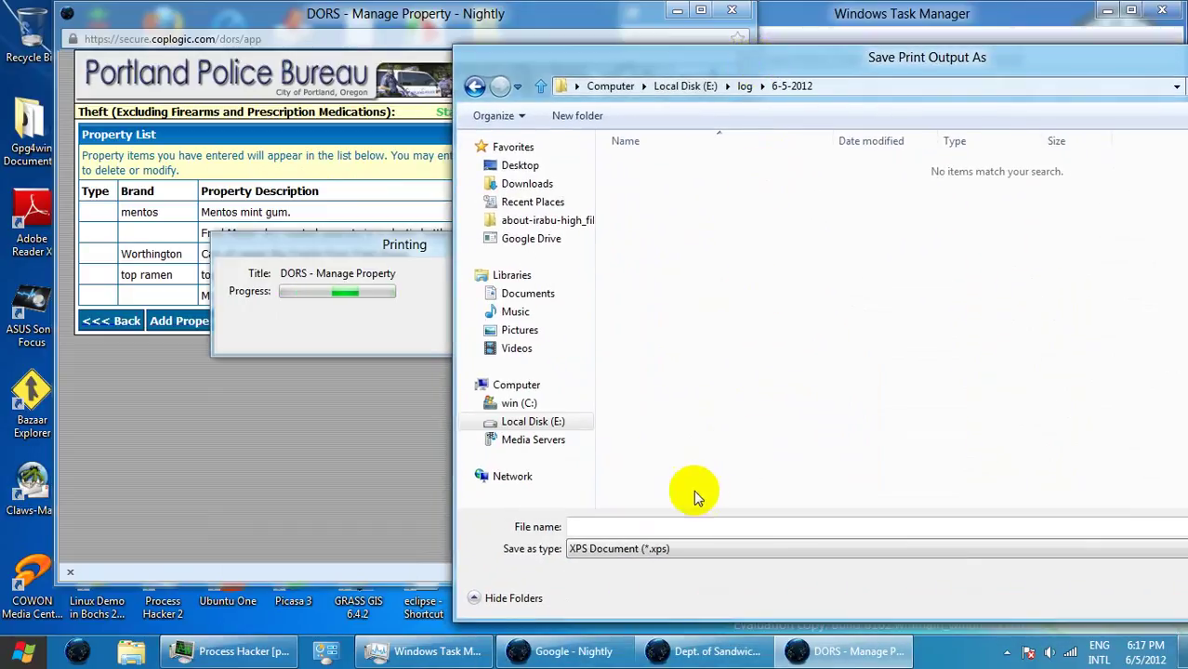
{"action": "left_click", "coordinate": [685, 527]}
{"action": "type", "text": "dors"}
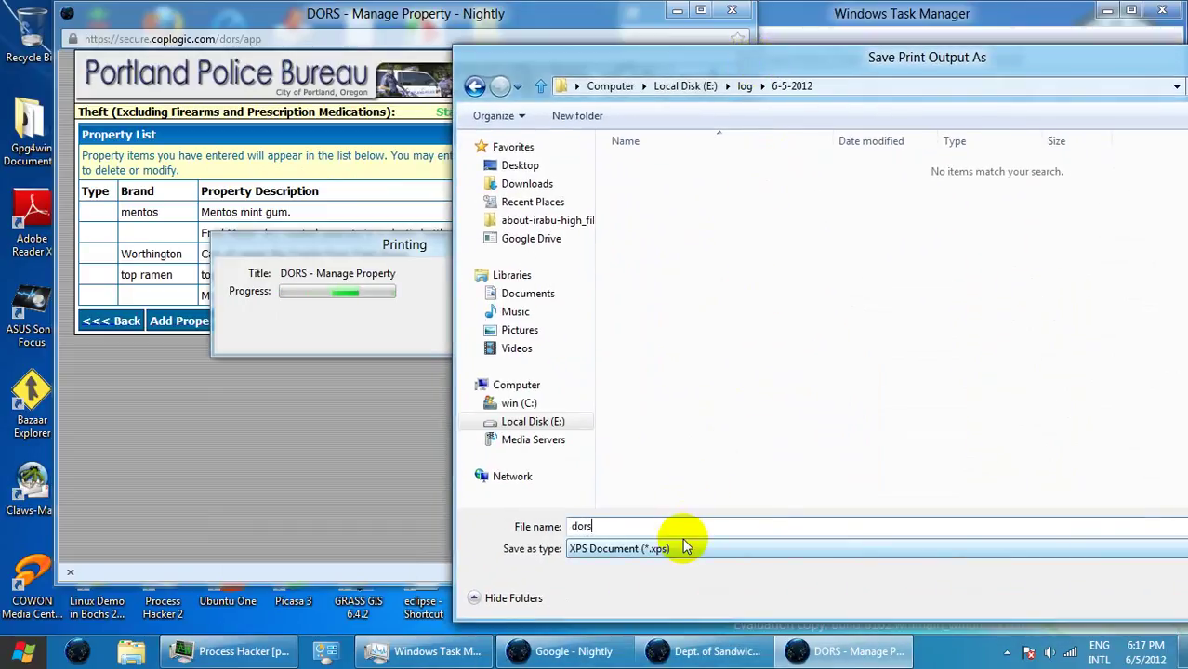
{"action": "type", "text": " manage property"}
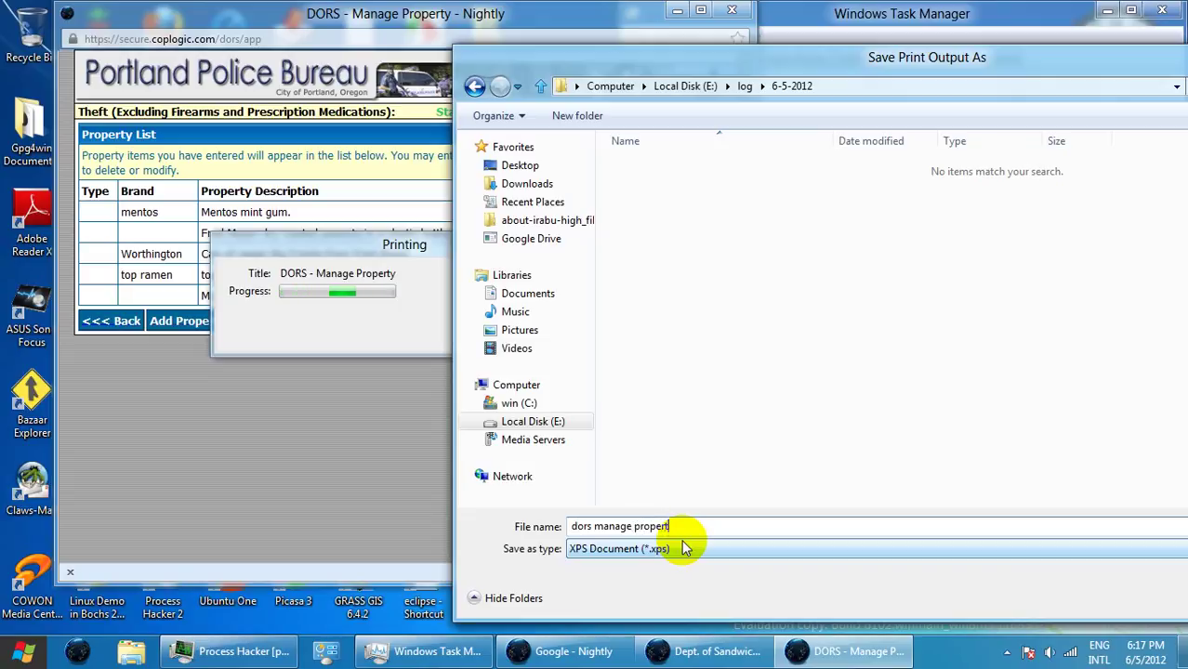
{"action": "type", "text": " - theft 5-5-"}
{"action": "key", "text": "BackSpace"}
{"action": "key", "text": "BackSpace"}
{"action": "key", "text": "BackSpace"}
{"action": "key", "text": "BackSpace"}
{"action": "key", "text": "BackSpace"}
{"action": "key", "text": "BackSpace"}
{"action": "type", "text": "6-4-2"}
{"action": "left_click_drag", "start_coordinate": [954, 58], "coordinate": [584, 51]}
{"action": "left_click", "coordinate": [863, 589]}
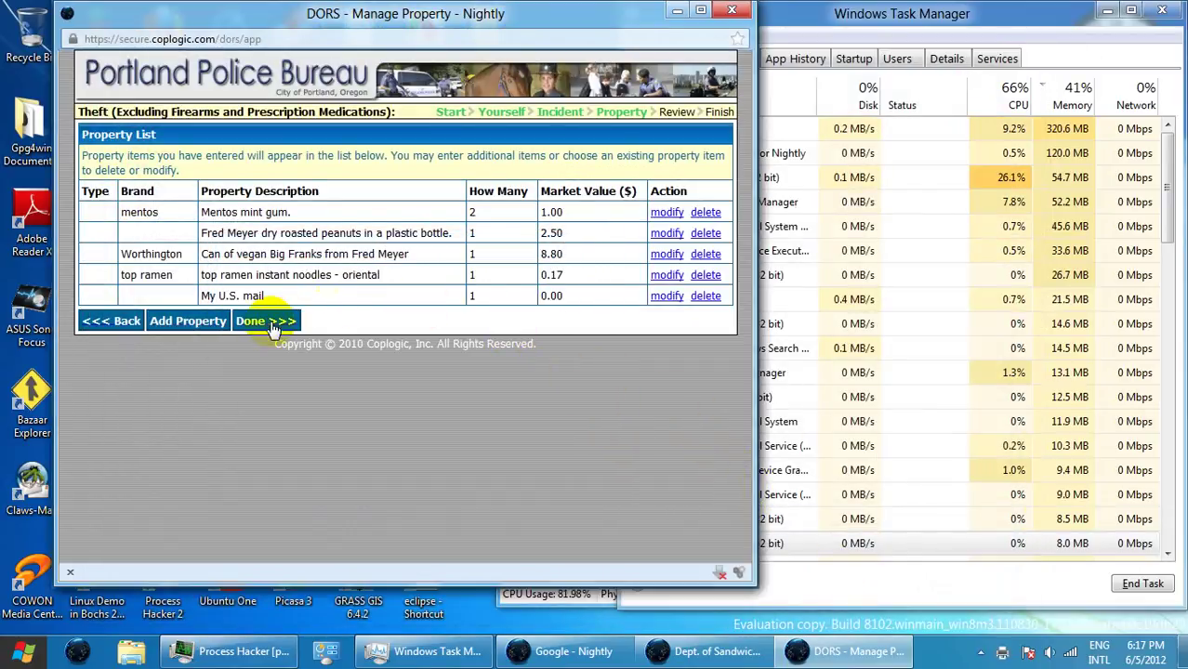
- Choose Done under the Property List and scroll the Review Report down to Submit Report
{"action": "left_click", "coordinate": [265, 321]}
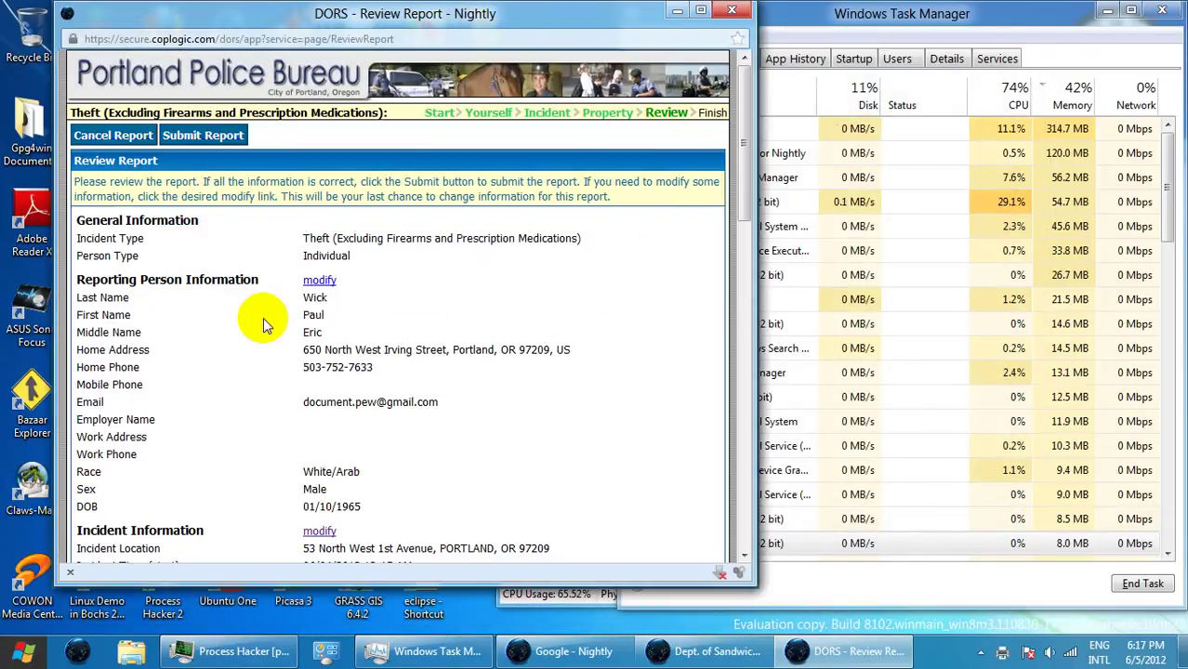
{"action": "scroll", "coordinate": [569, 288], "scroll_direction": "down", "scroll_amount": 4}
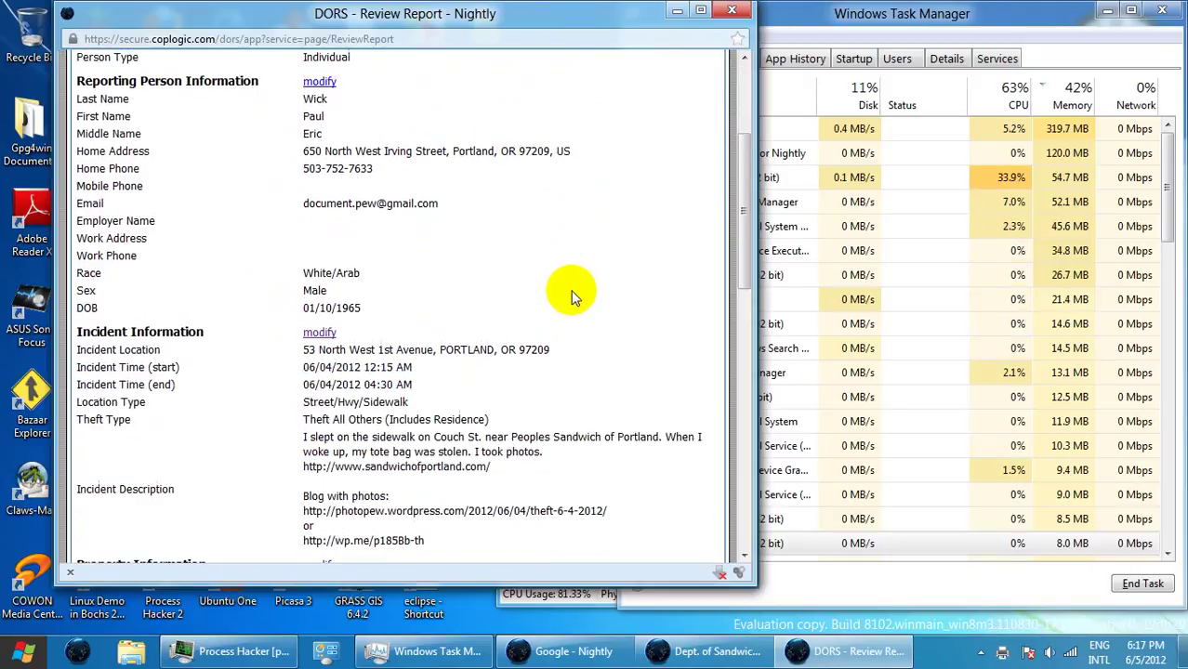
{"action": "scroll", "coordinate": [570, 296], "scroll_direction": "down", "scroll_amount": 4}
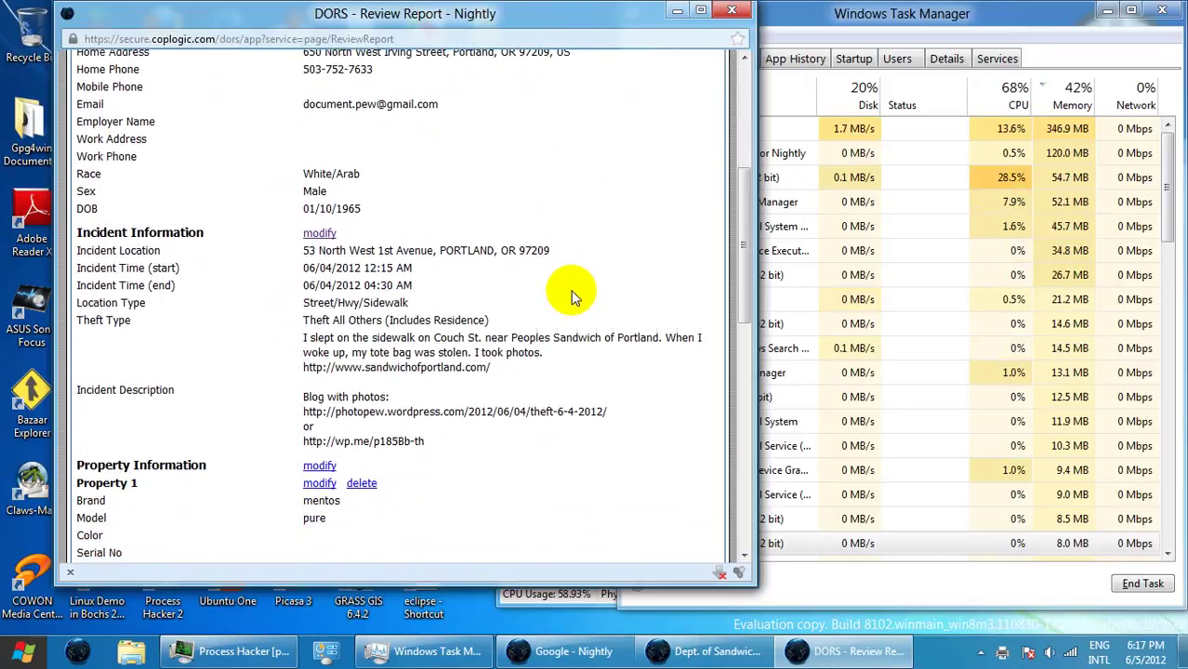
{"action": "scroll", "coordinate": [570, 296], "scroll_direction": "down", "scroll_amount": 6}
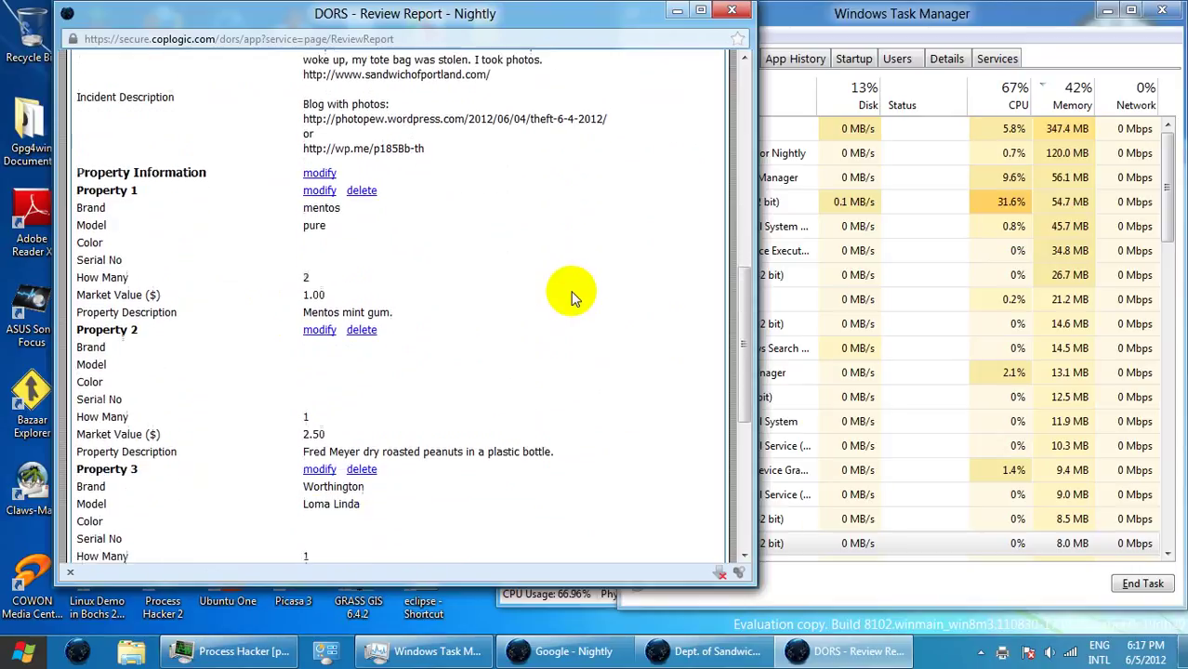
{"action": "scroll", "coordinate": [570, 295], "scroll_direction": "down", "scroll_amount": 5}
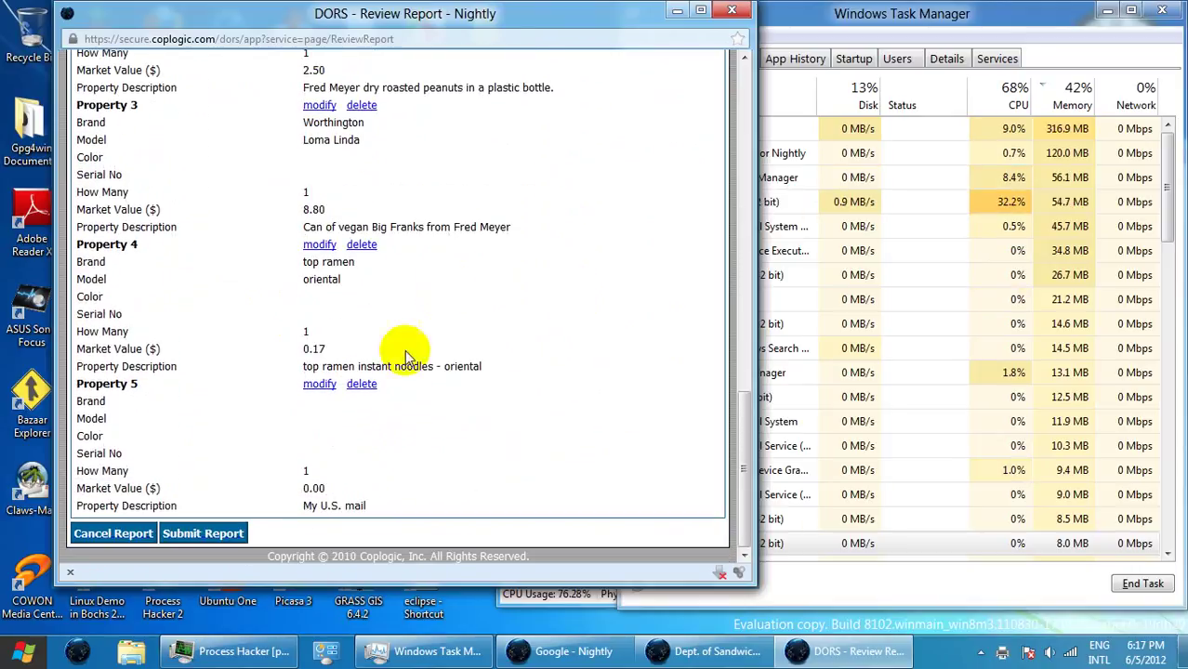
- Print the Review Report to XPS as 'dors review report - theft 6-4-2012' in 6-5-2012
{"action": "left_click", "coordinate": [204, 534]}
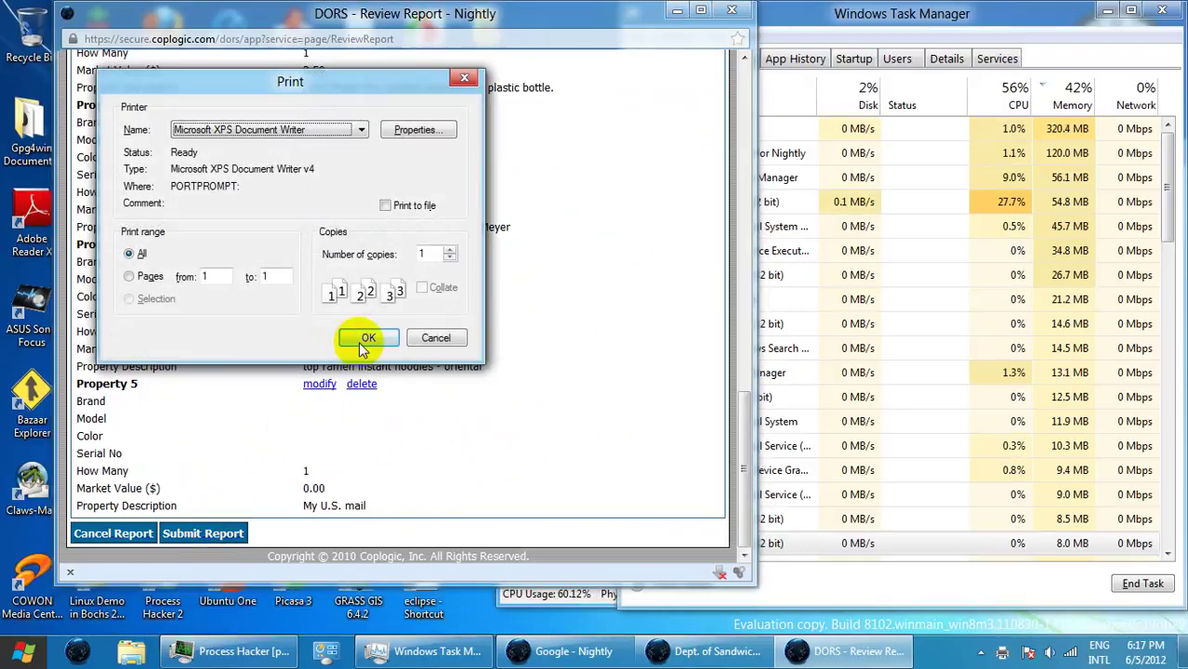
{"action": "left_click", "coordinate": [364, 340]}
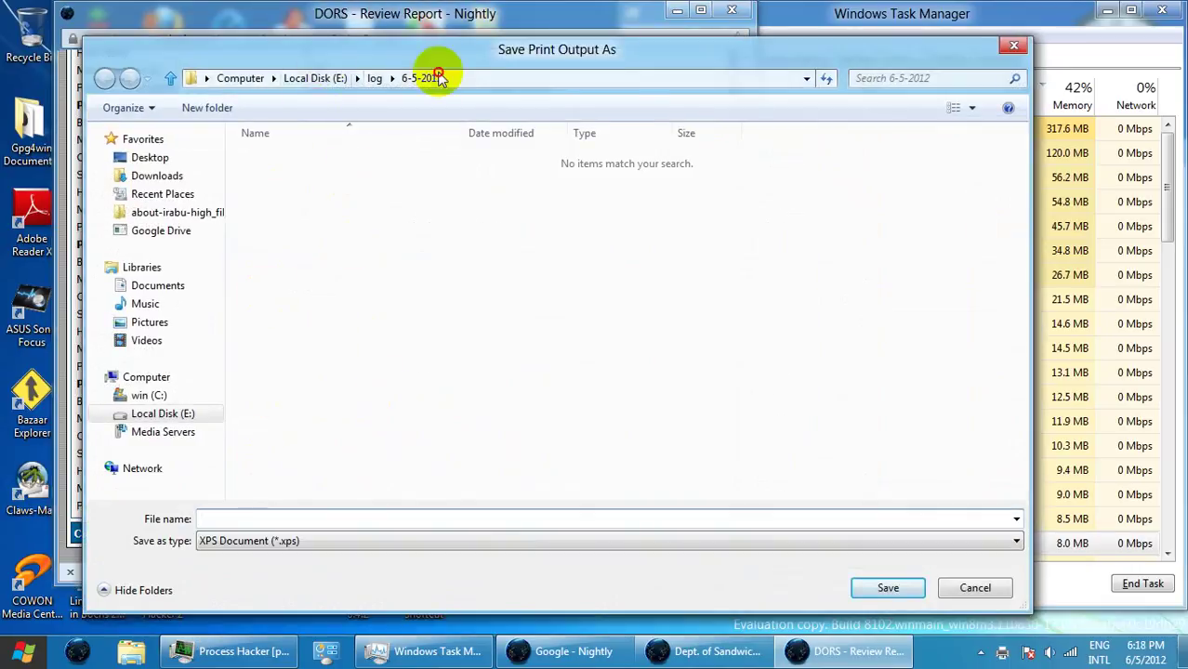
{"action": "left_click_drag", "start_coordinate": [267, 47], "coordinate": [598, 19]}
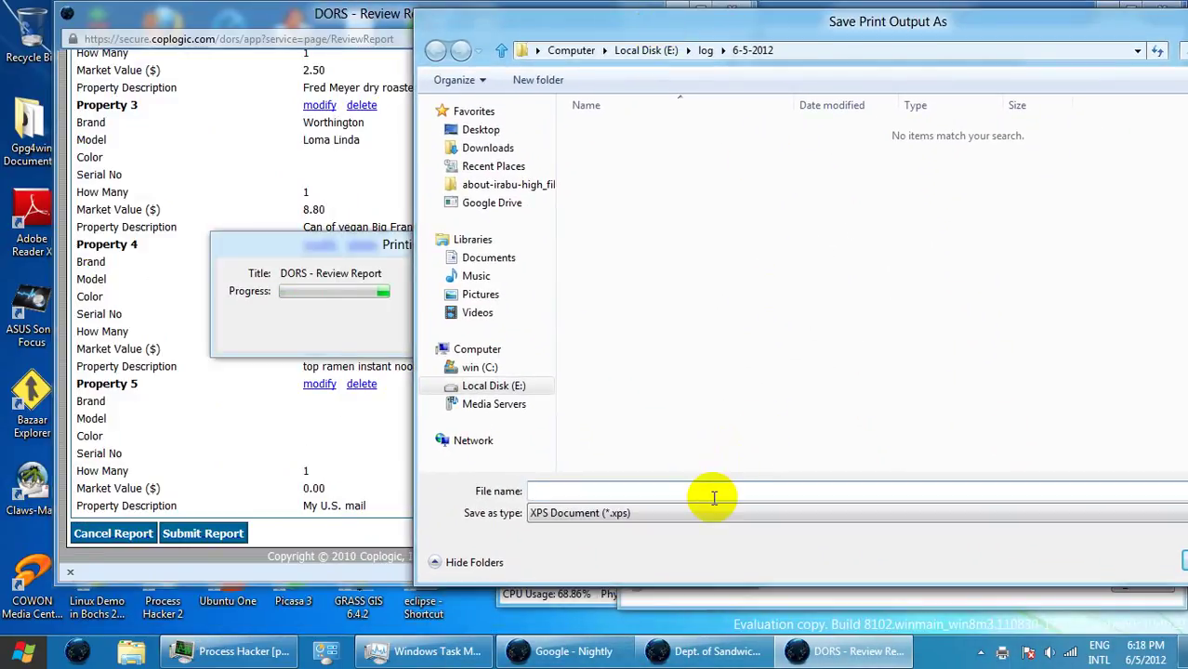
{"action": "type", "text": "dors"}
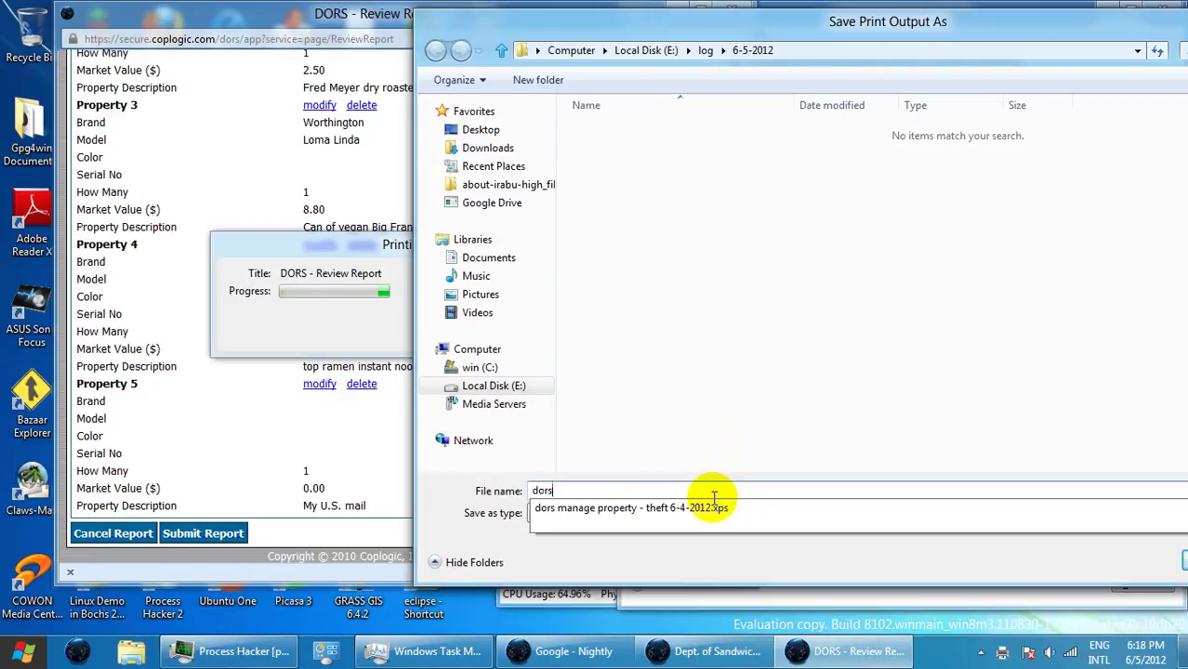
{"action": "type", "text": " review"}
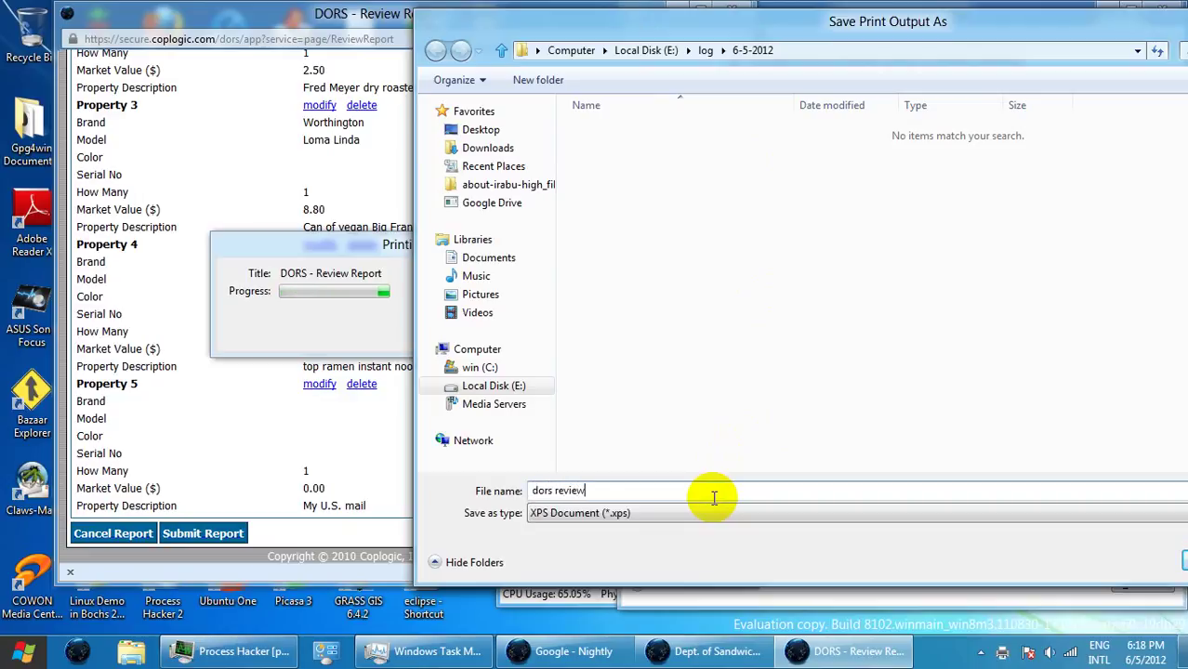
{"action": "type", "text": " report - theft 6-4-2012"}
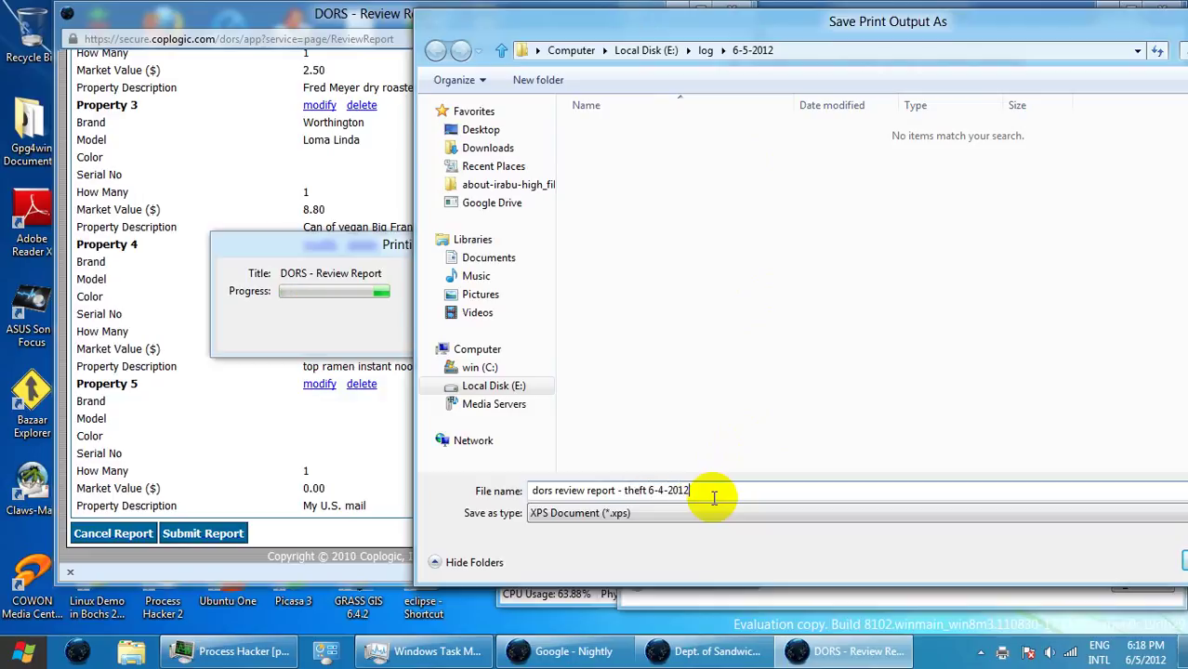
{"action": "left_click_drag", "start_coordinate": [846, 36], "coordinate": [805, 34]}
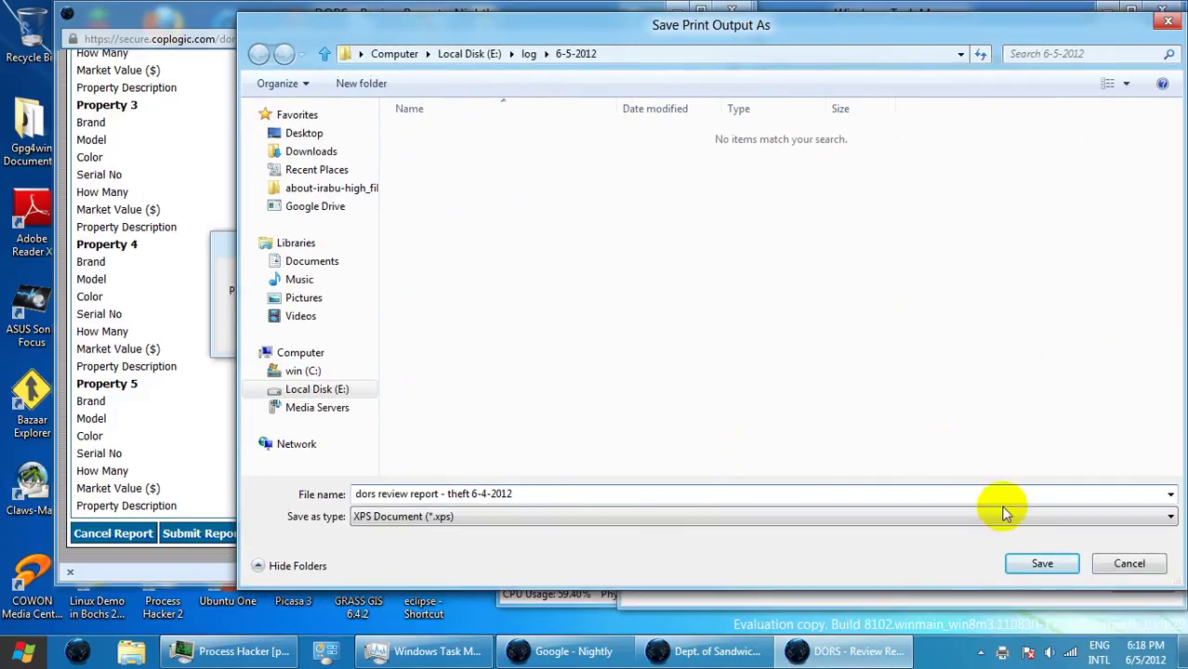
{"action": "left_click", "coordinate": [1038, 563]}
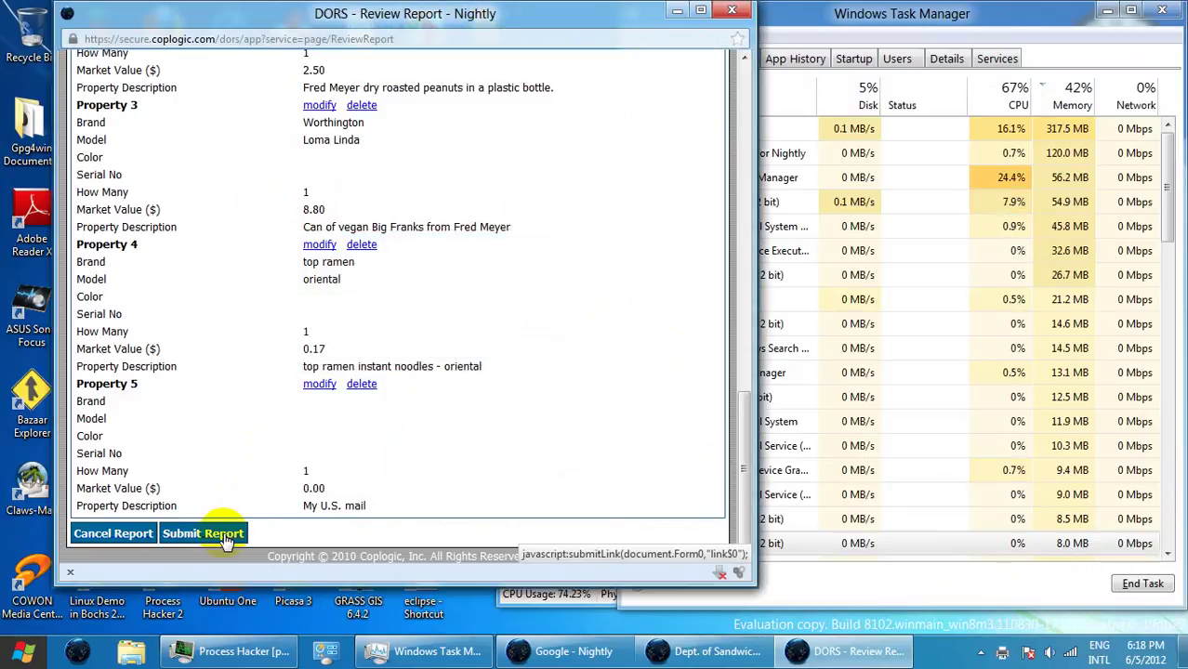
- Submit the theft report, then open View and Print Report on the Report Completed page
{"action": "left_click", "coordinate": [226, 537]}
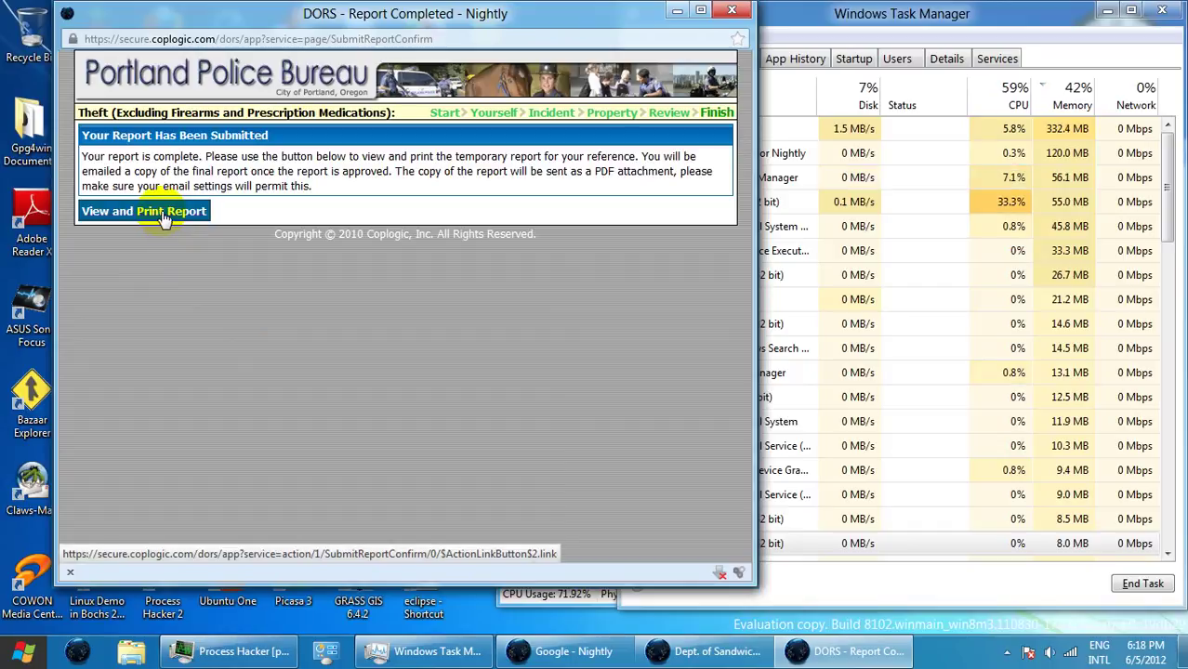
{"action": "left_click", "coordinate": [163, 214]}
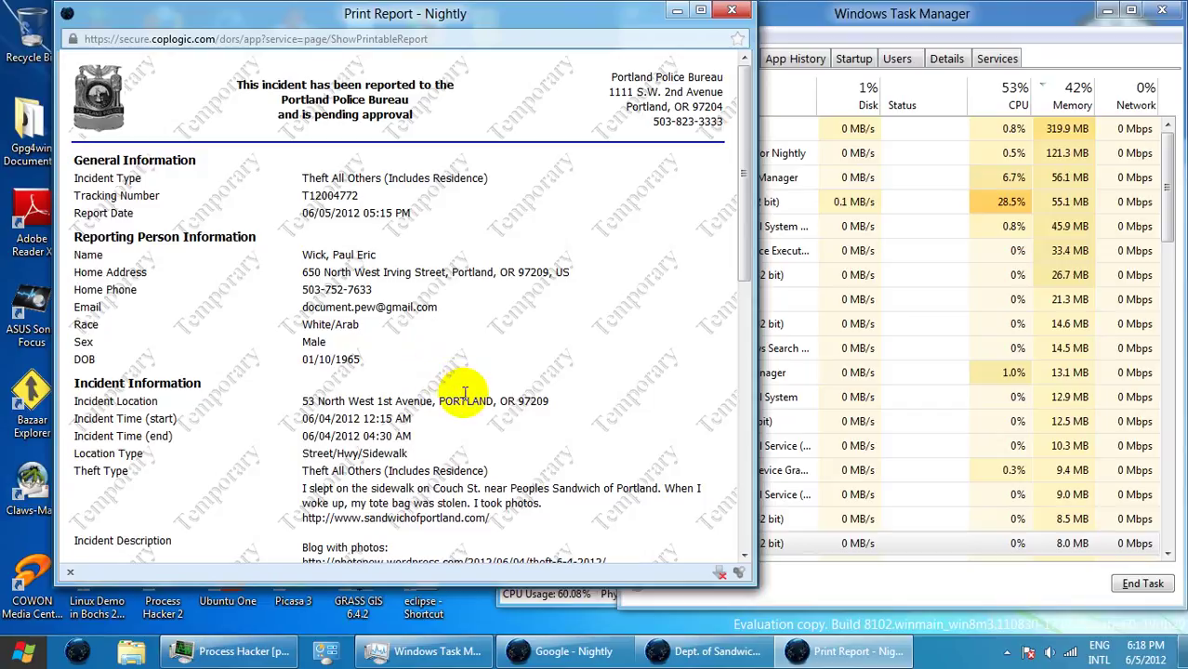
{"action": "scroll", "coordinate": [466, 397], "scroll_direction": "down", "scroll_amount": 4}
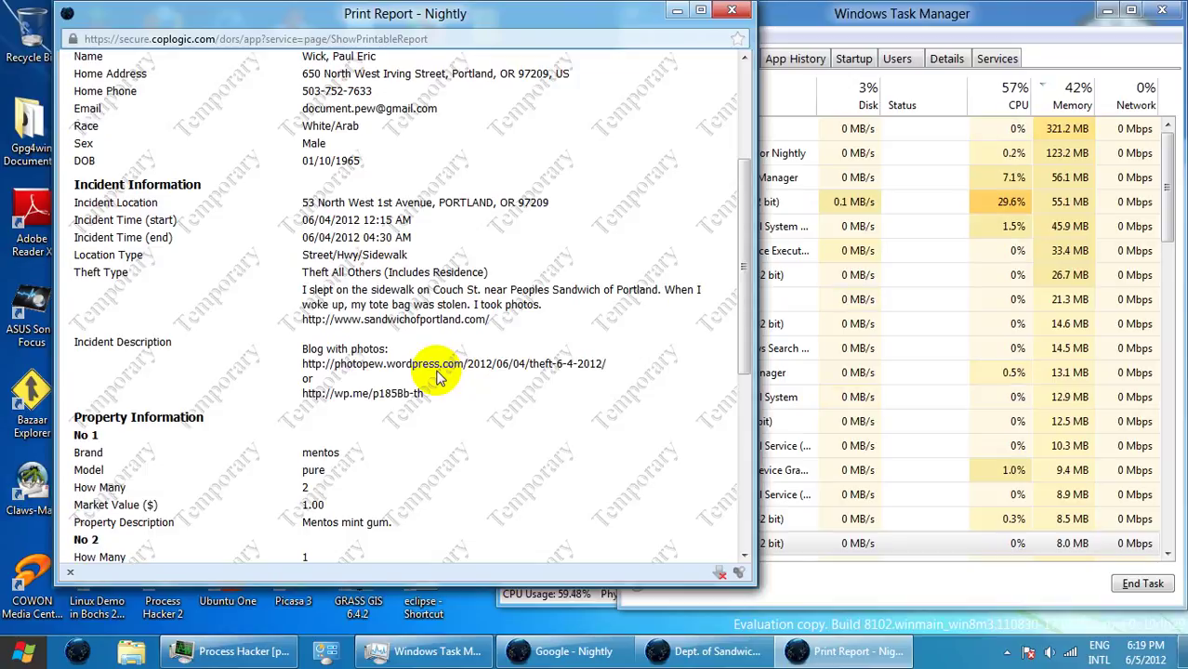
{"action": "scroll", "coordinate": [392, 351], "scroll_direction": "down", "scroll_amount": 7}
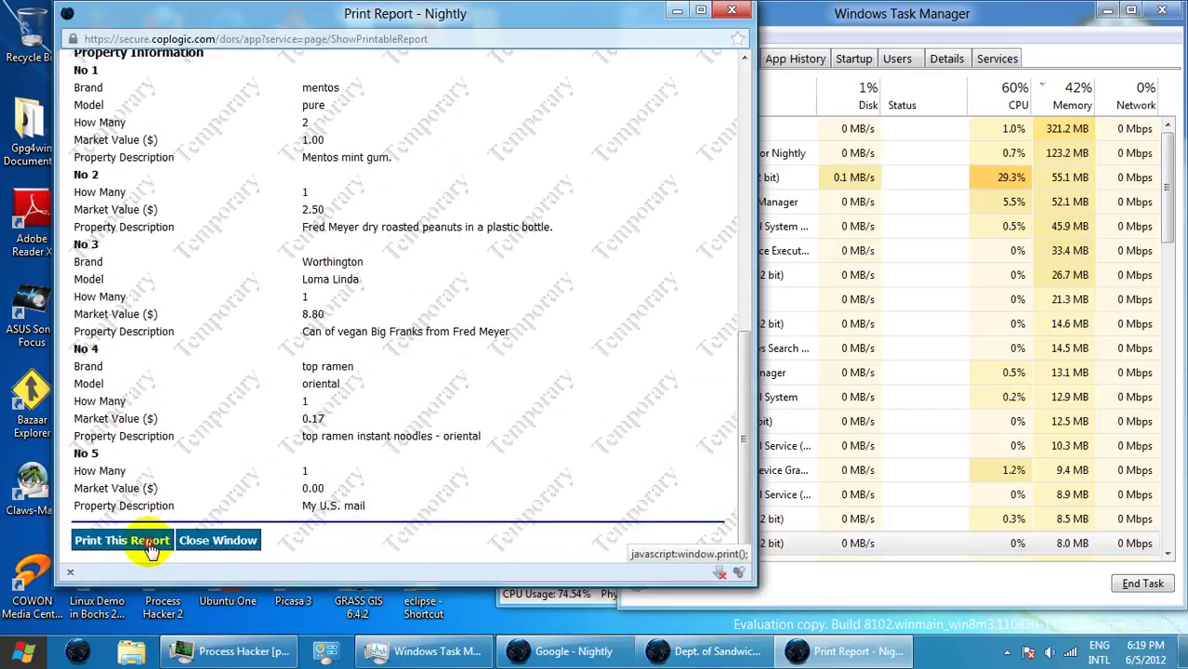
- Print the report to XPS as 'theft 6-4-2012 print report - dors - coplogic -showprintable report'
{"action": "left_click", "coordinate": [152, 541]}
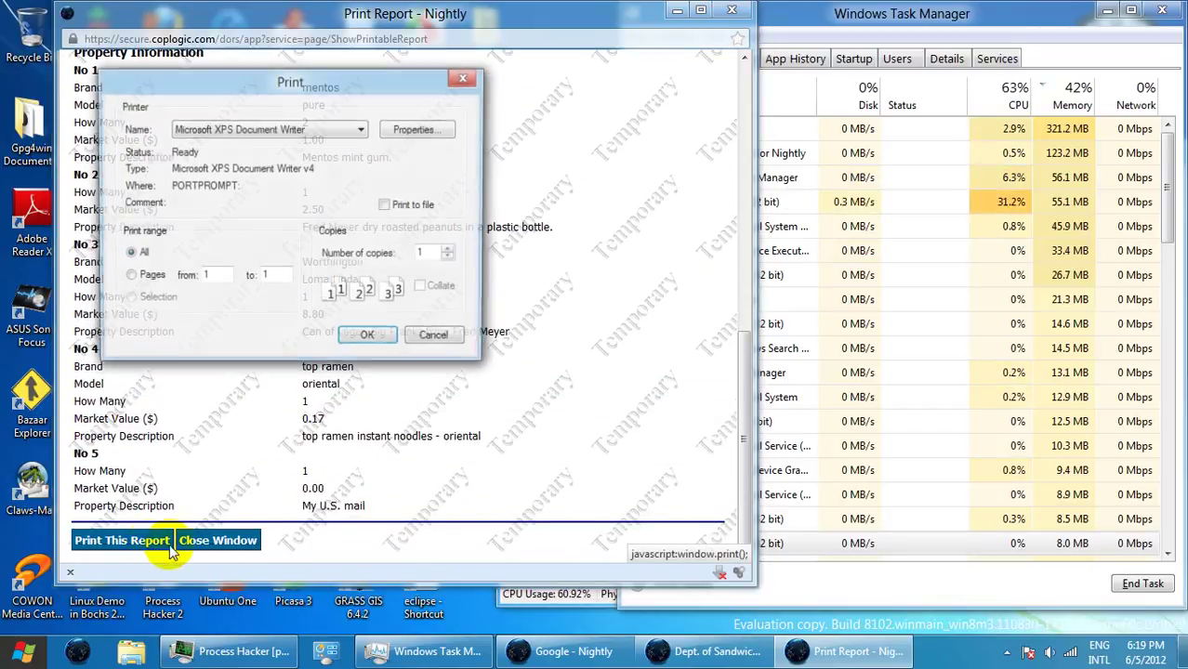
{"action": "left_click", "coordinate": [370, 337]}
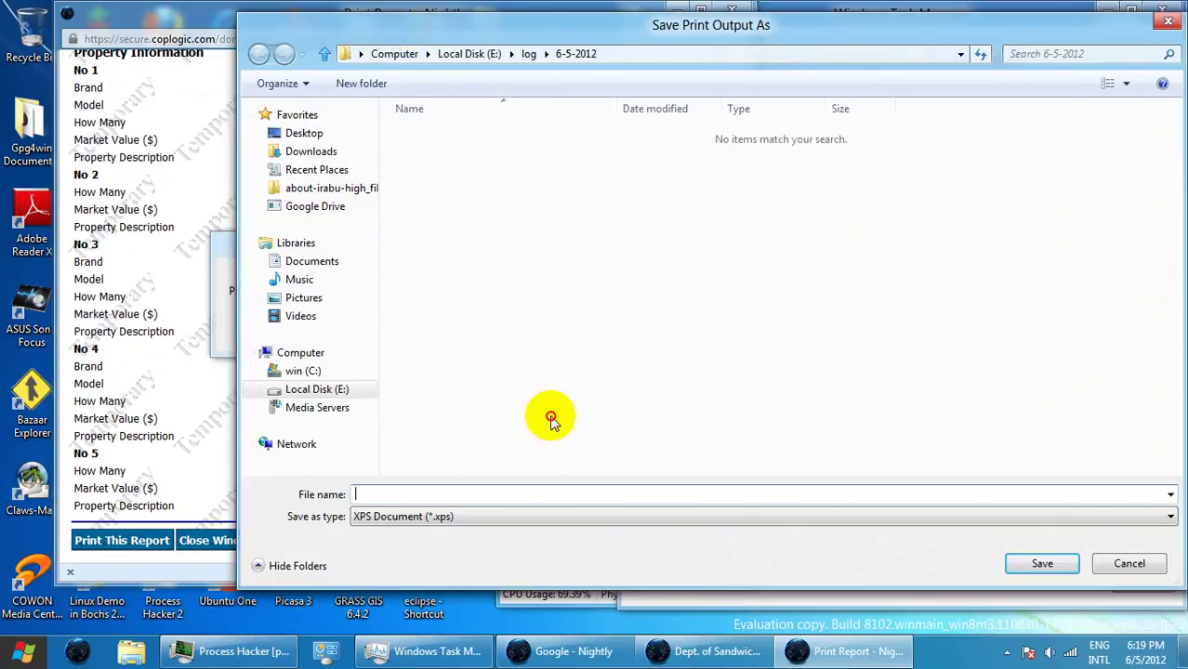
{"action": "mouse_move", "coordinate": [513, 67]}
{"action": "left_mouse_down"}
{"action": "mouse_move", "coordinate": [493, 510]}
{"action": "mouse_move", "coordinate": [555, 576]}
{"action": "mouse_move", "coordinate": [562, 155]}
{"action": "mouse_move", "coordinate": [543, 67]}
{"action": "mouse_move", "coordinate": [520, 68]}
{"action": "left_mouse_up"}
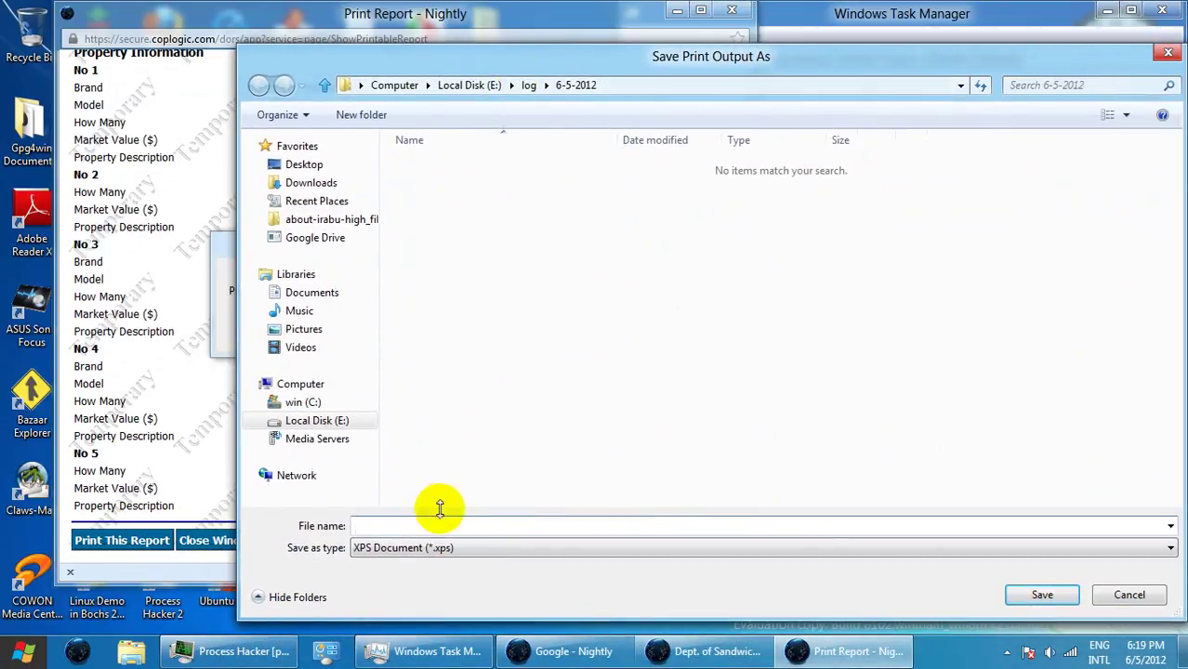
{"action": "left_click", "coordinate": [451, 526]}
{"action": "type", "text": "theft 6-4-20"}
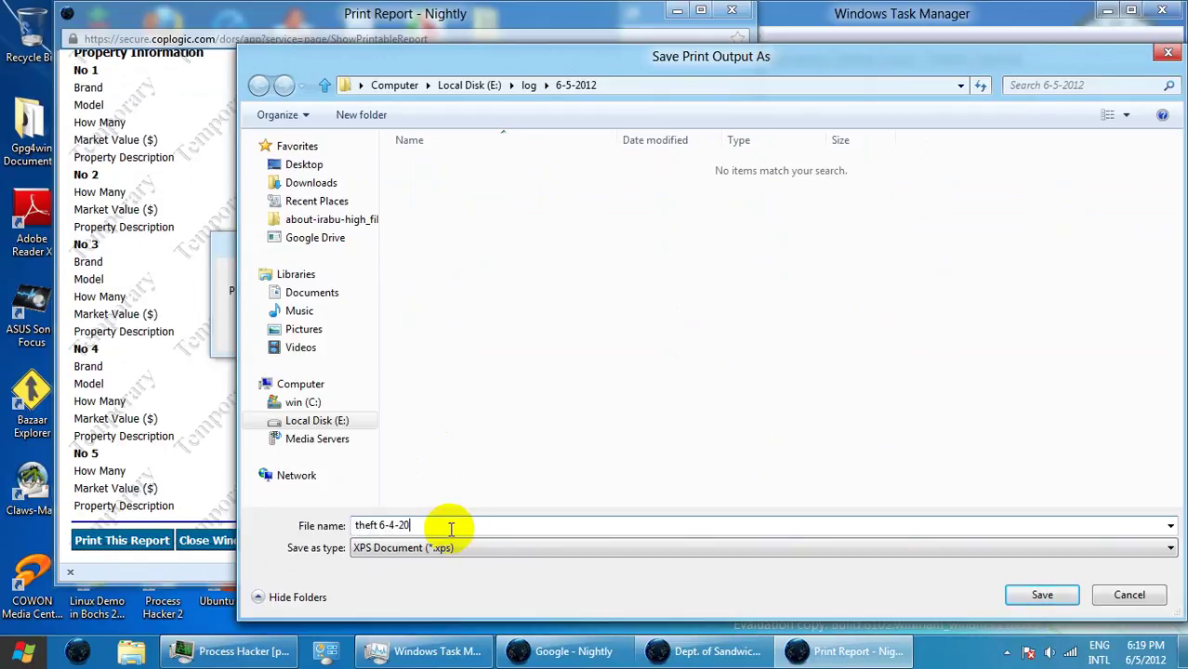
{"action": "type", "text": "12 print report"}
{"action": "key", "text": "Return"}
{"action": "left_click_drag", "start_coordinate": [504, 53], "coordinate": [733, 27]}
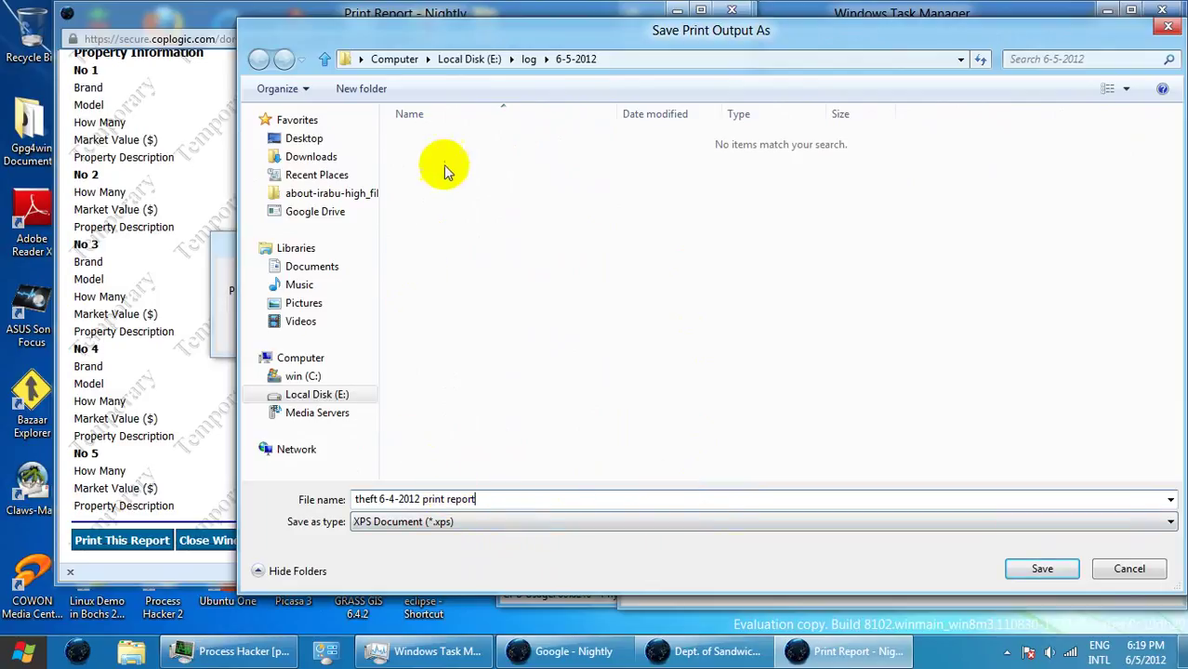
{"action": "left_click_drag", "start_coordinate": [444, 32], "coordinate": [473, 68]}
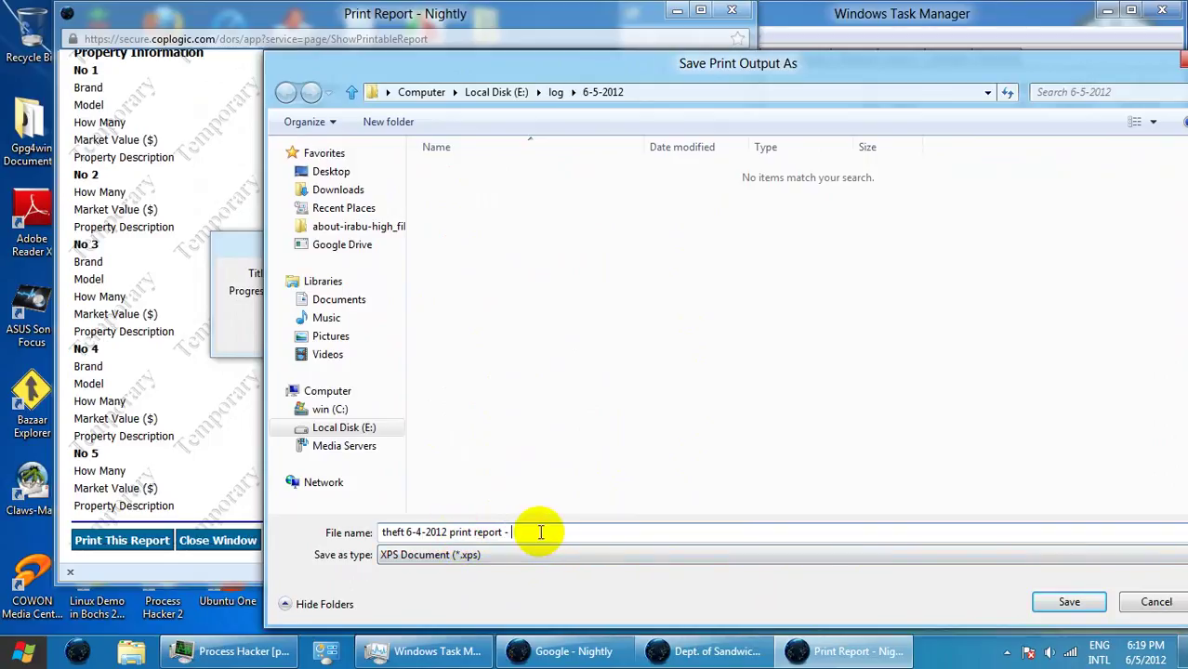
{"action": "type", "text": "- dors - cp"}
{"action": "type", "text": "o"}
{"action": "type", "text": "oplogi"}
{"action": "type", "text": "c -"}
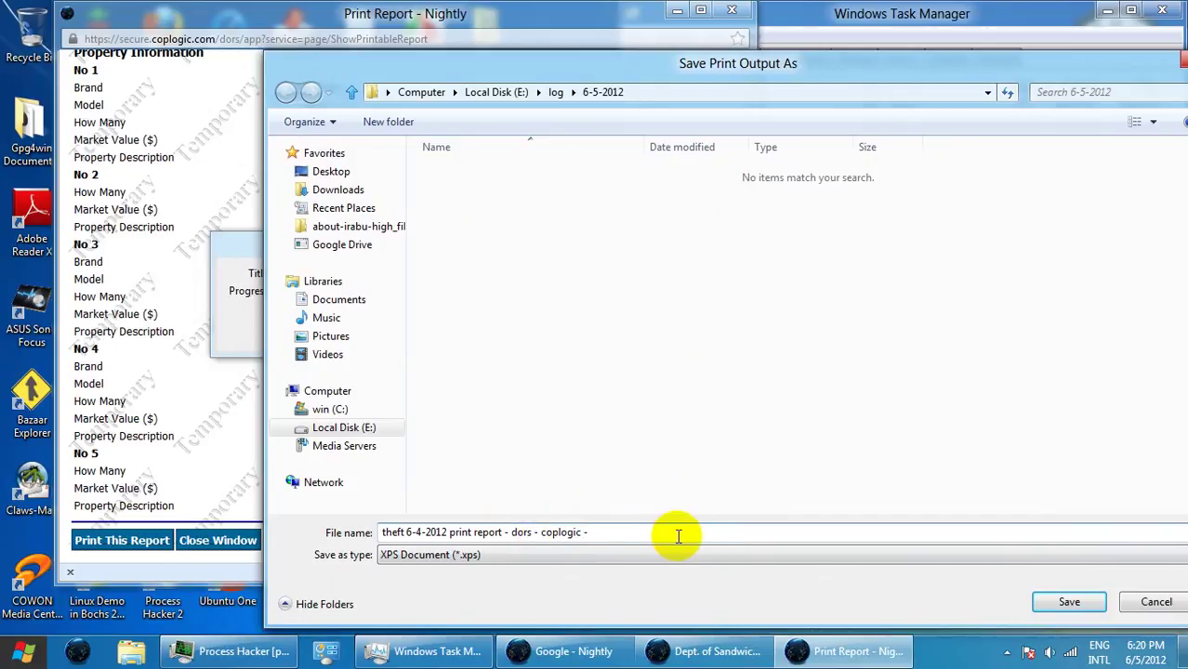
{"action": "type", "text": "showprintable report"}
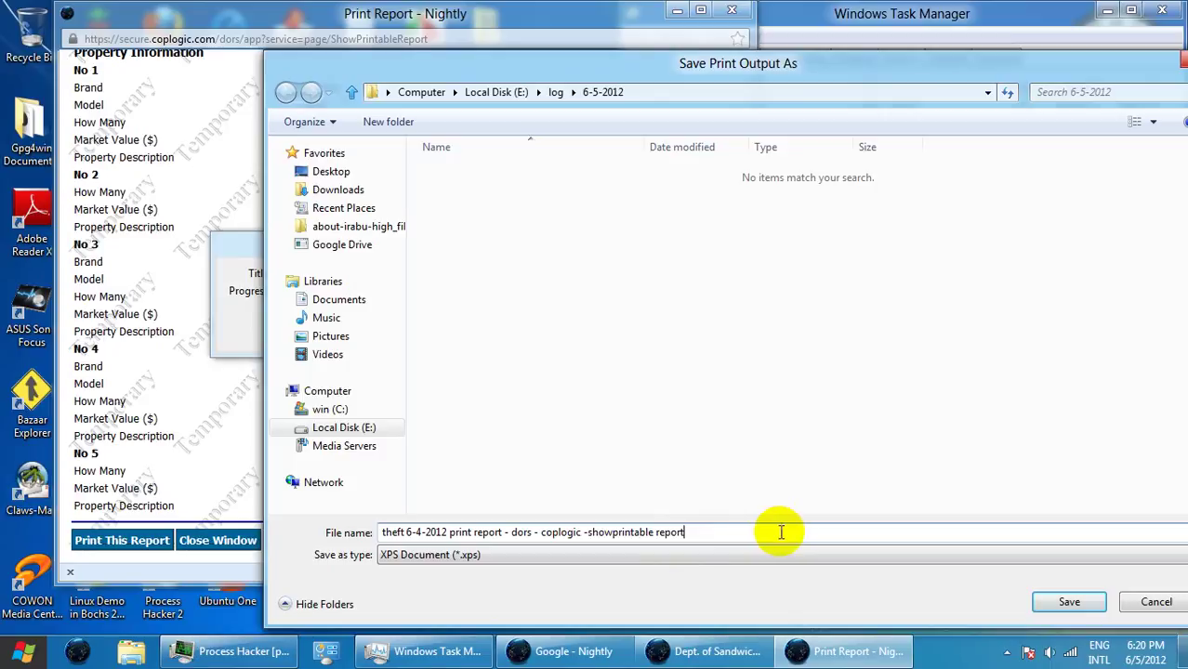
{"action": "left_click", "coordinate": [1039, 601]}
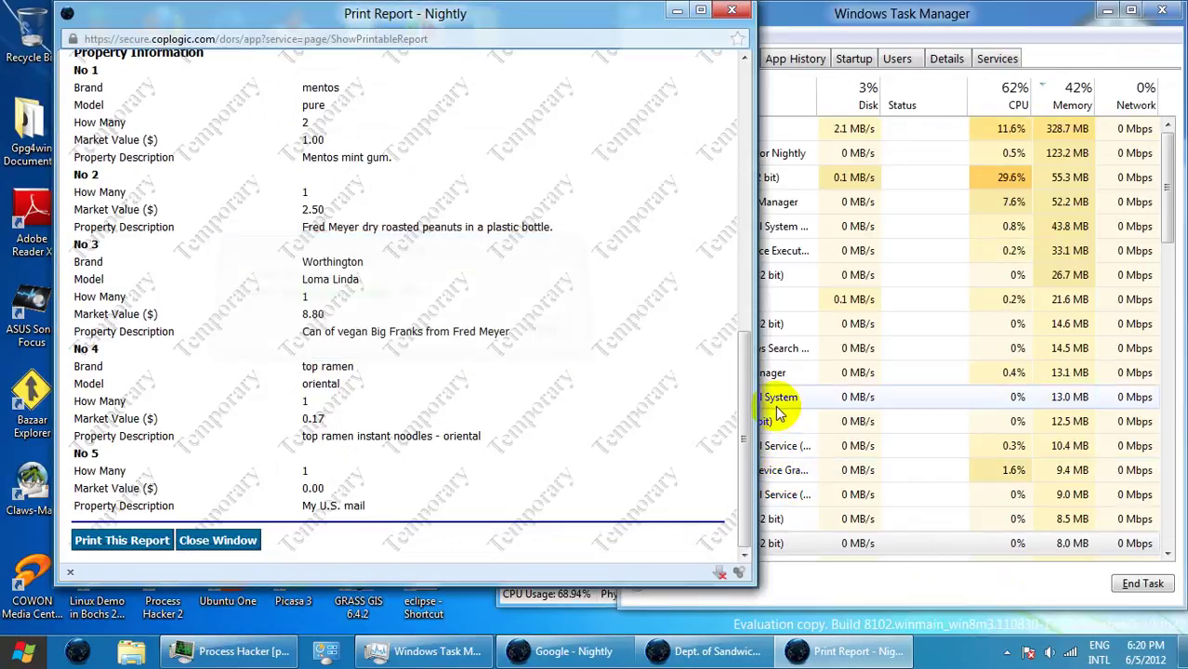
- Close the Print Report window using its Close Window button
{"action": "left_click", "coordinate": [223, 537]}
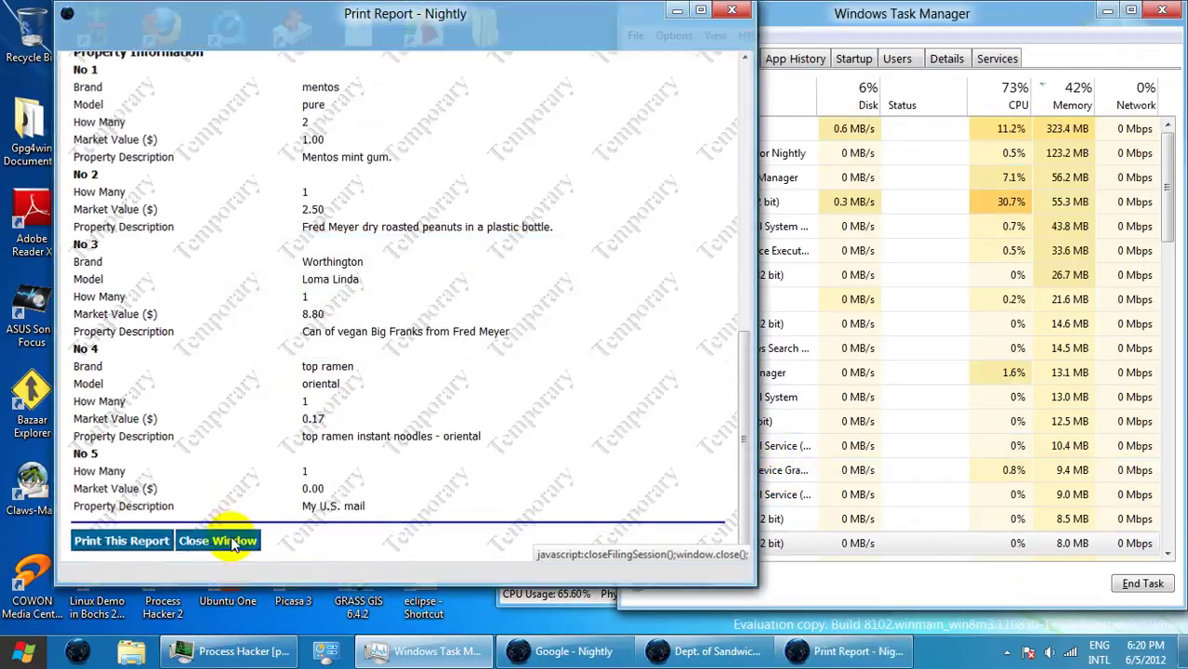